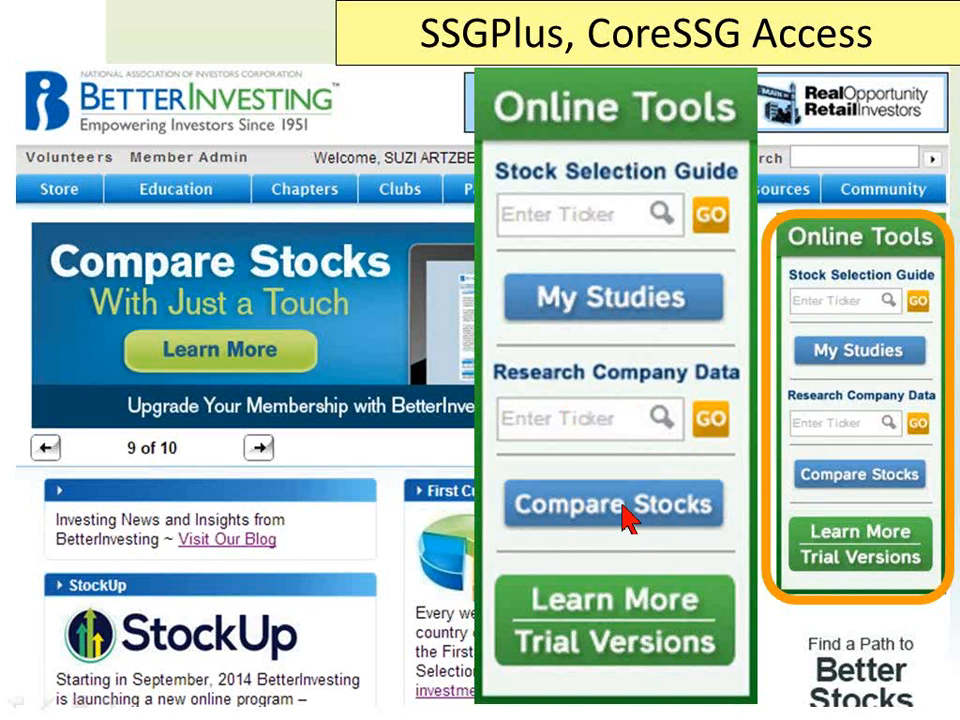
click(607, 345)
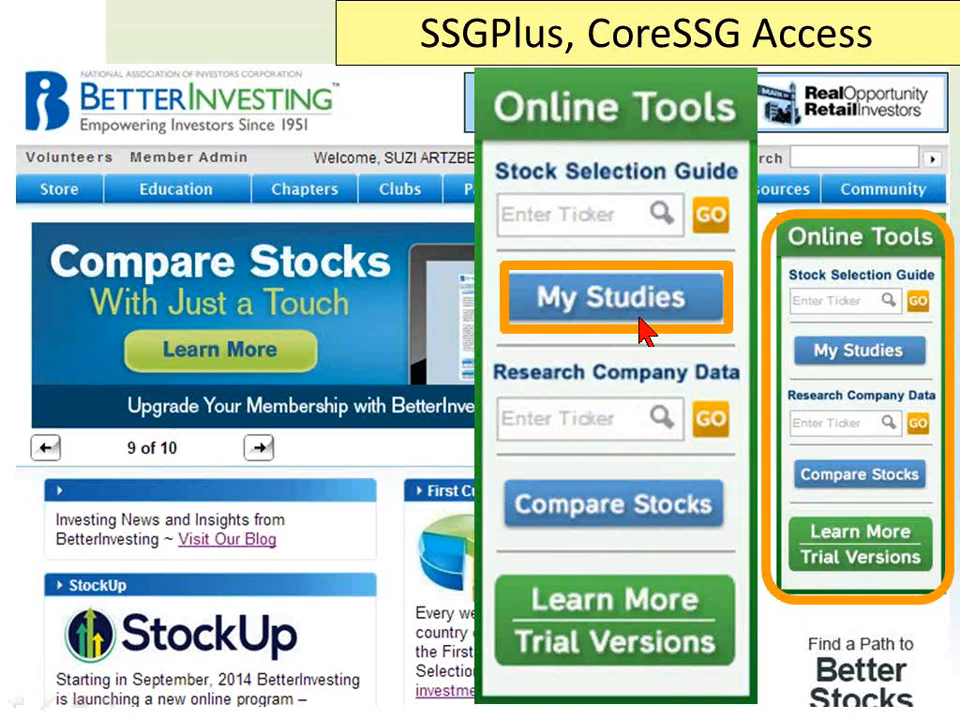
click(640, 330)
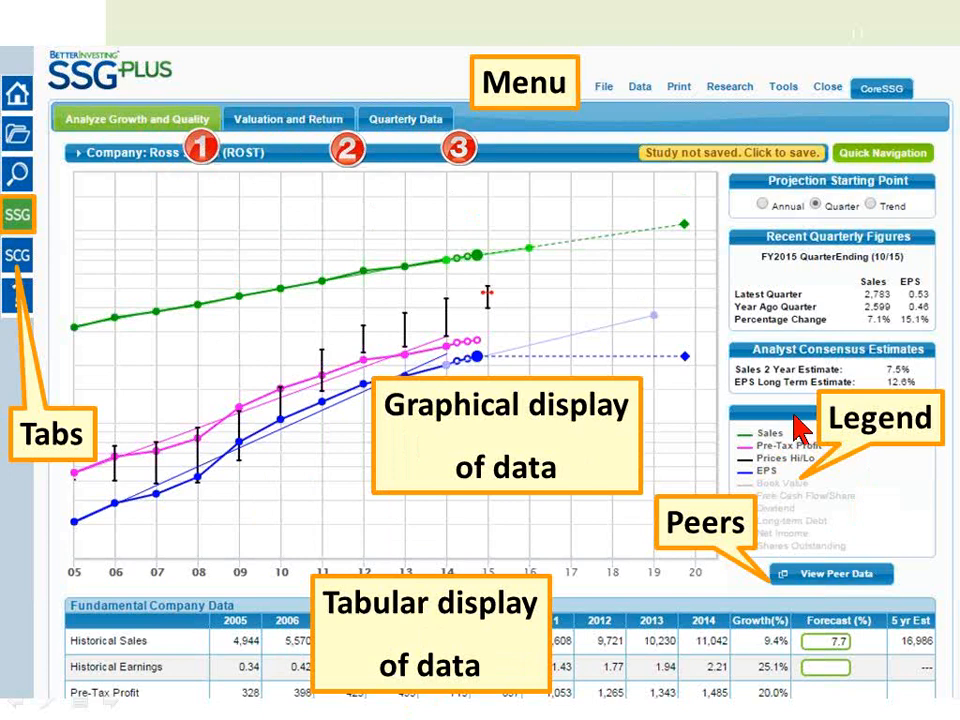
click(810, 577)
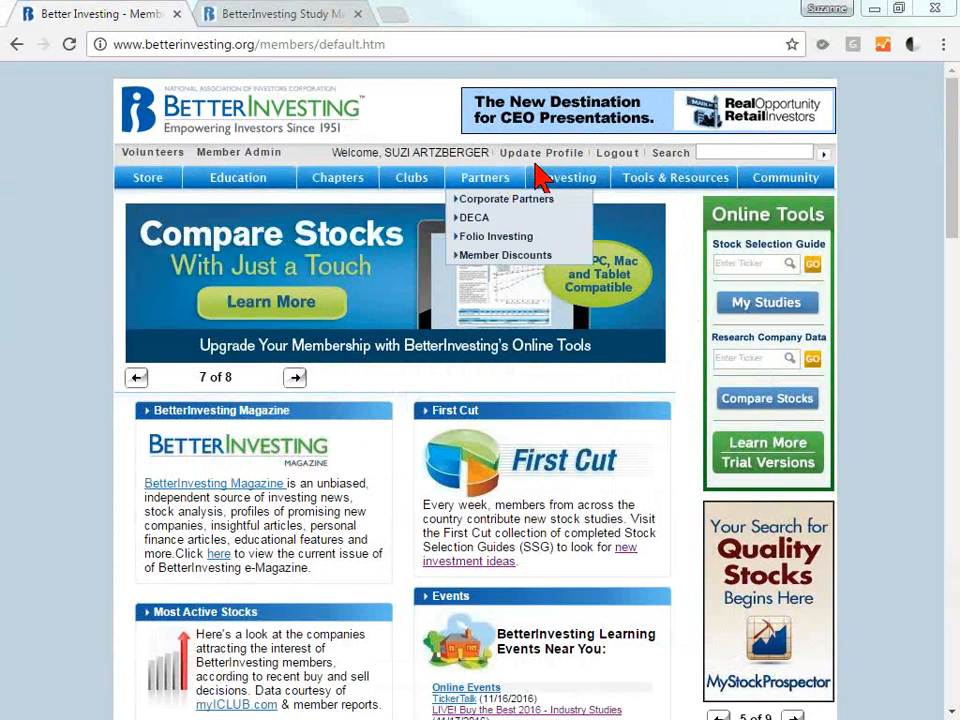
Switch to the Portfolios and Studies page and clear the BIIB ticker filter to list all studies.
mouse_move(733, 179)
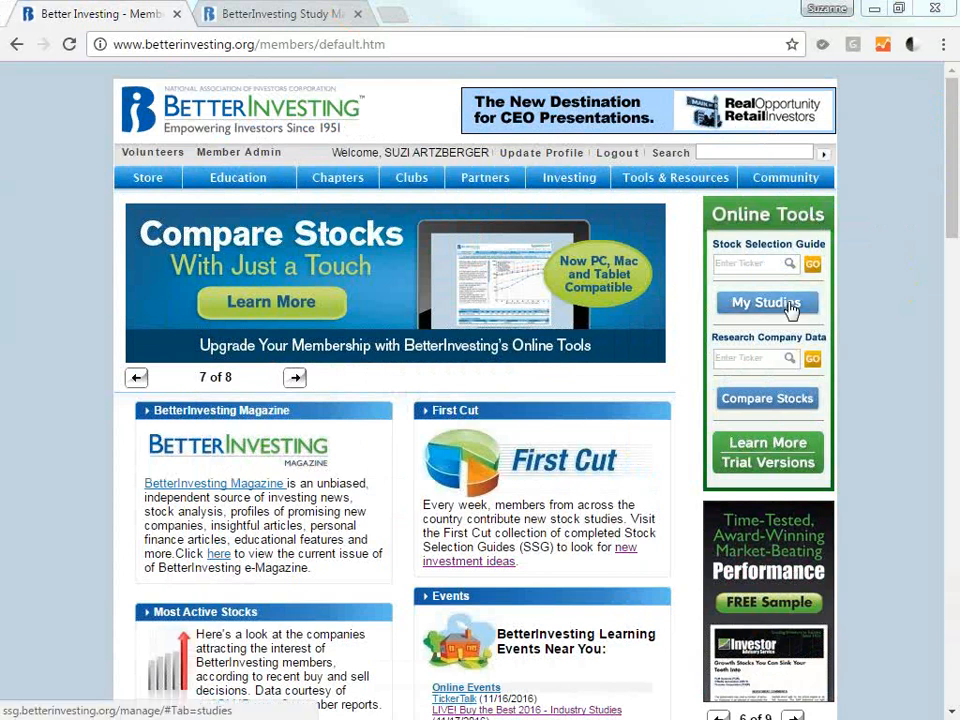
click(298, 18)
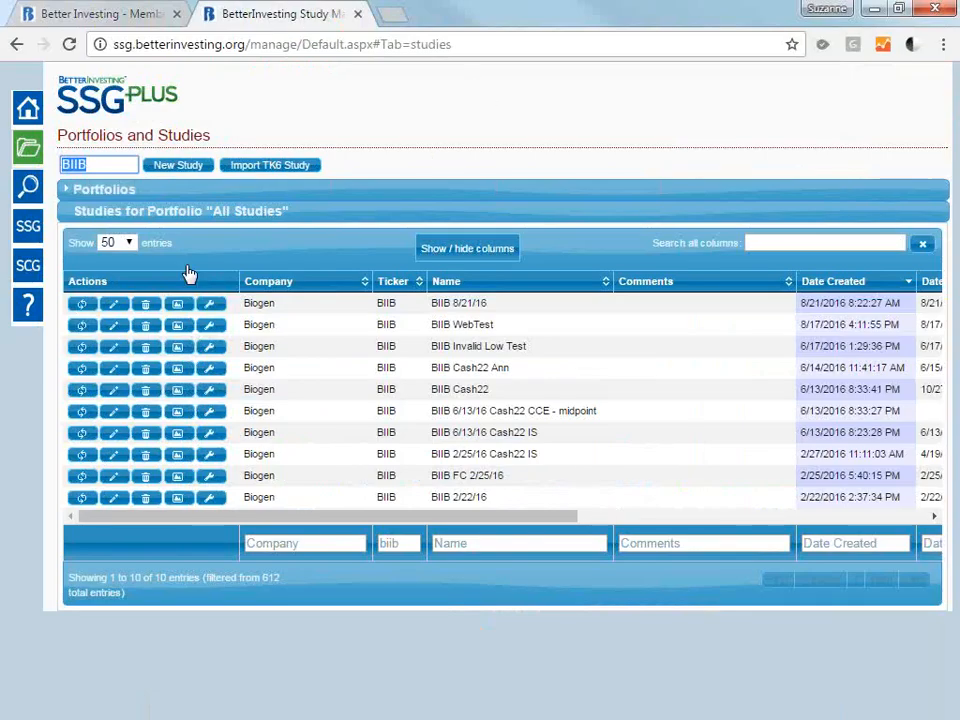
mouse_move(101, 167)
mouse_down()
mouse_move(41, 156)
mouse_move(108, 165)
mouse_up()
key(BackSpace)
key(BackSpace)
key(BackSpace)
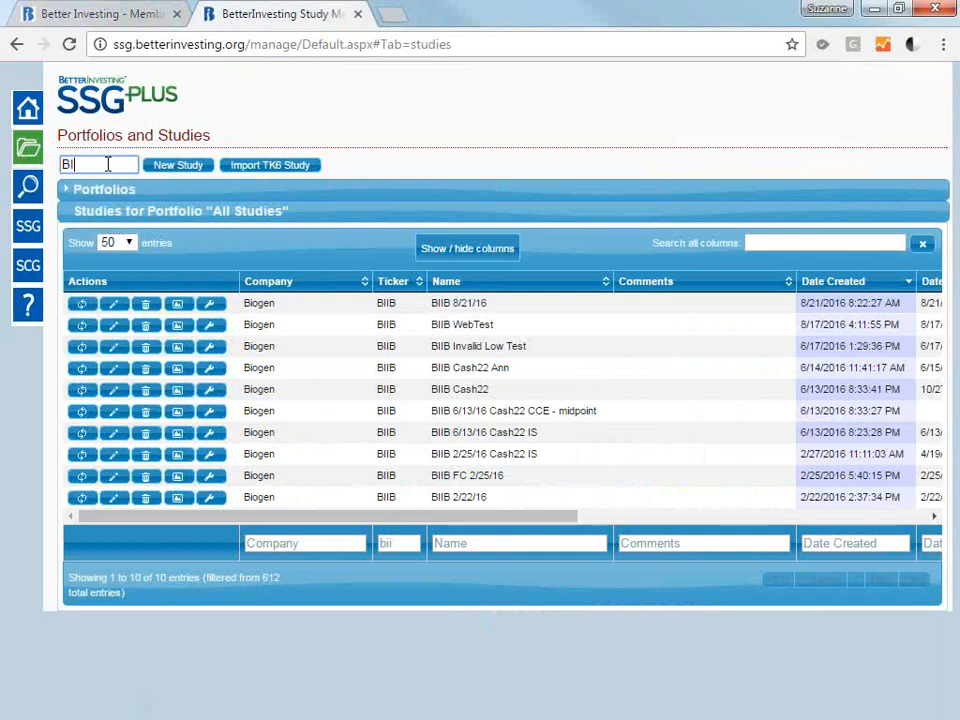
key(BackSpace)
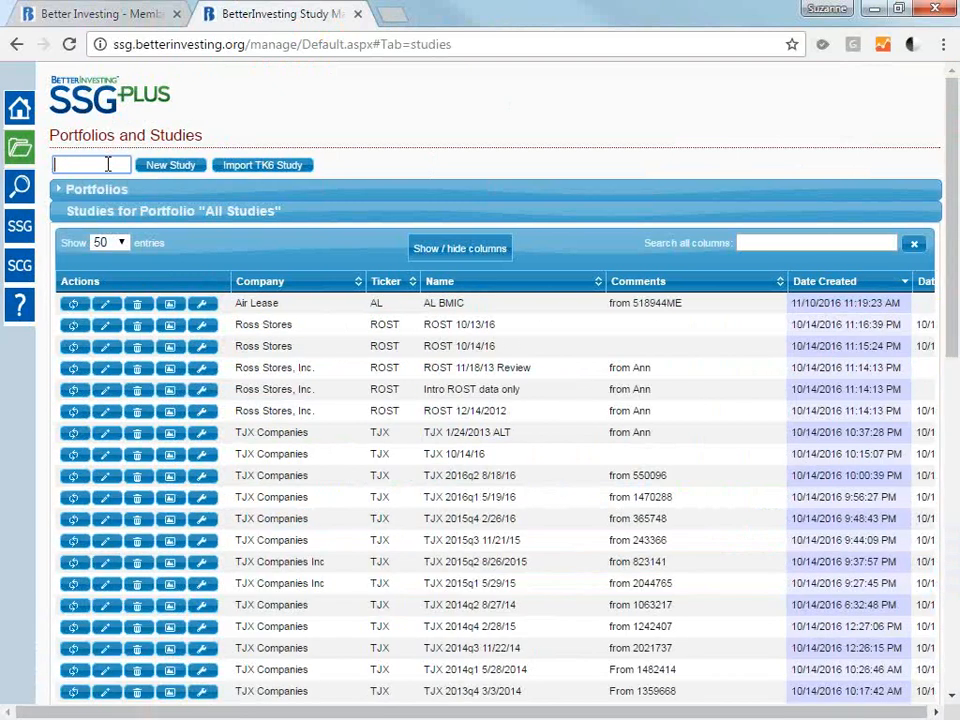
Sort the list of all studies by company, ticker and name, finishing with ascending date created.
drag(955, 188, 955, 516)
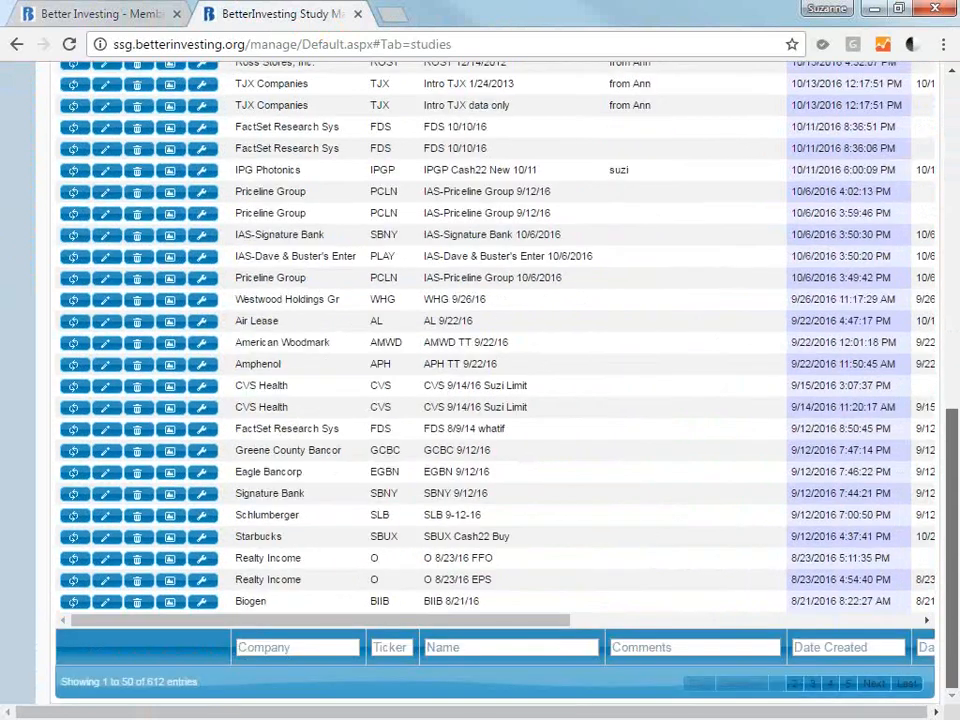
scroll(297, 240, up, 8)
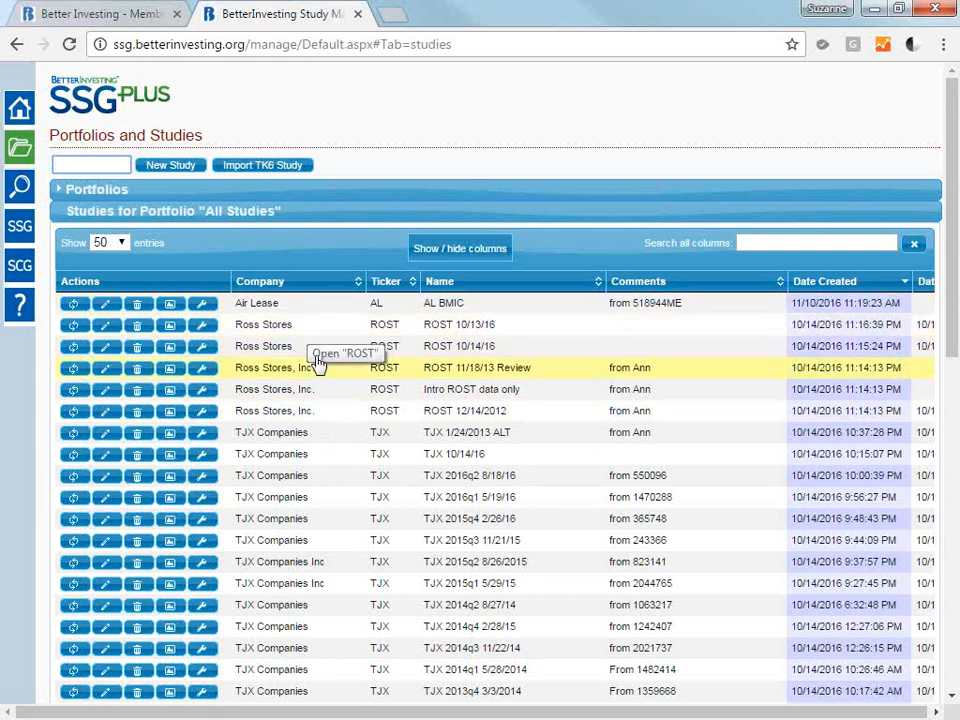
click(277, 284)
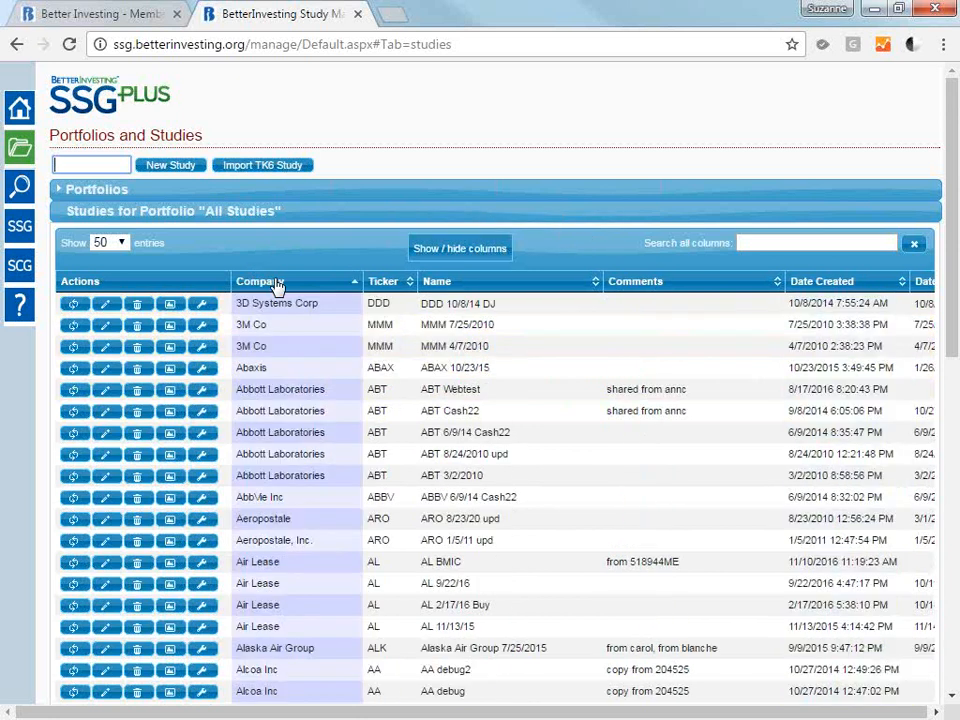
click(392, 285)
click(466, 284)
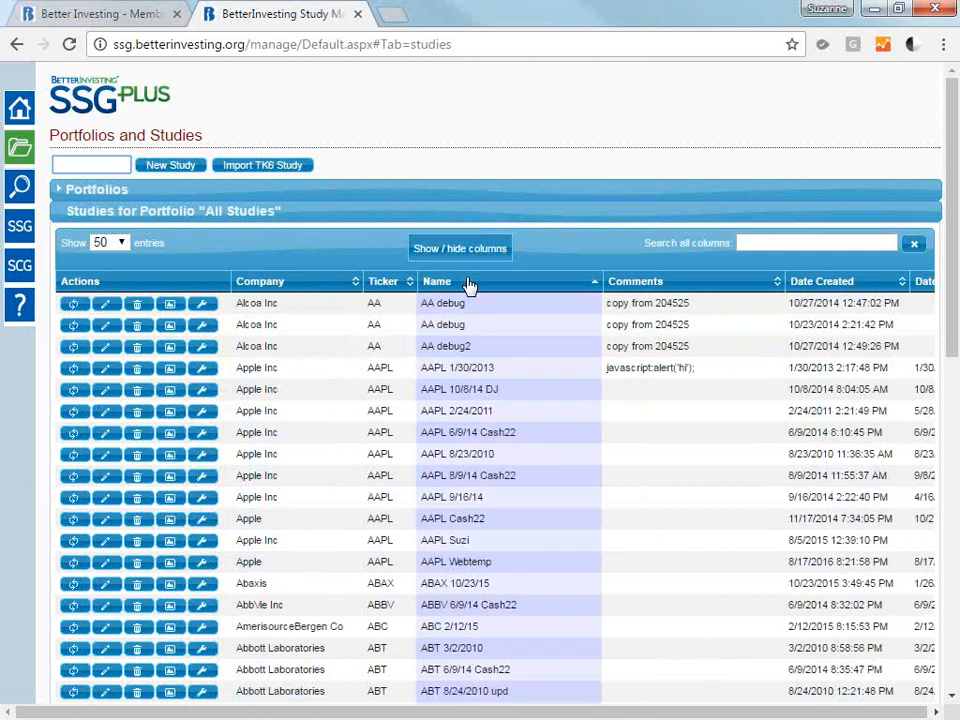
click(830, 285)
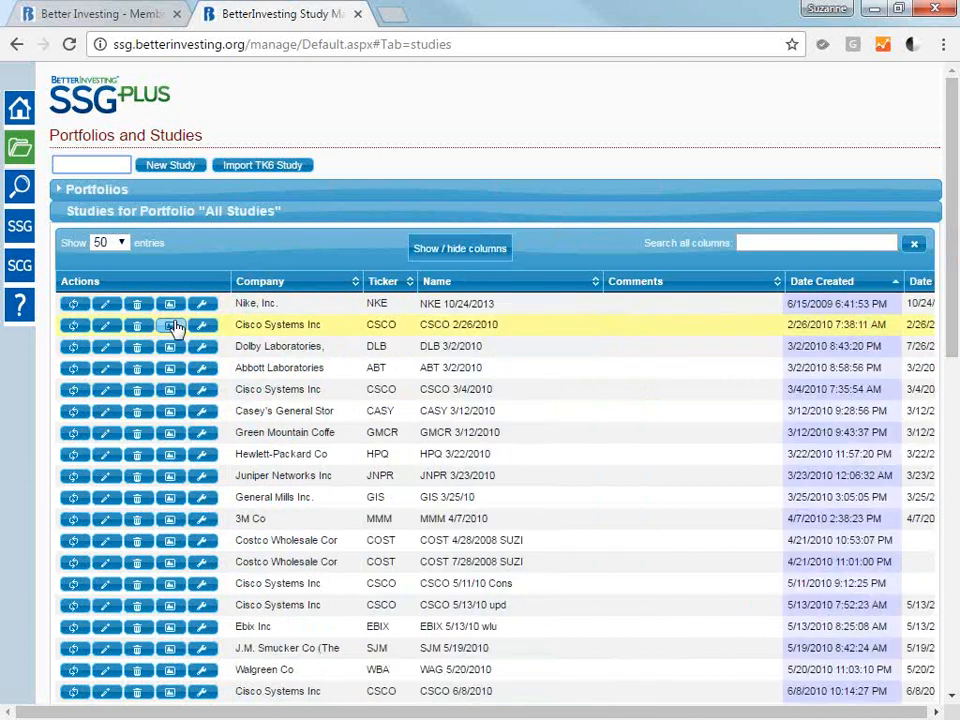
click(122, 246)
click(124, 242)
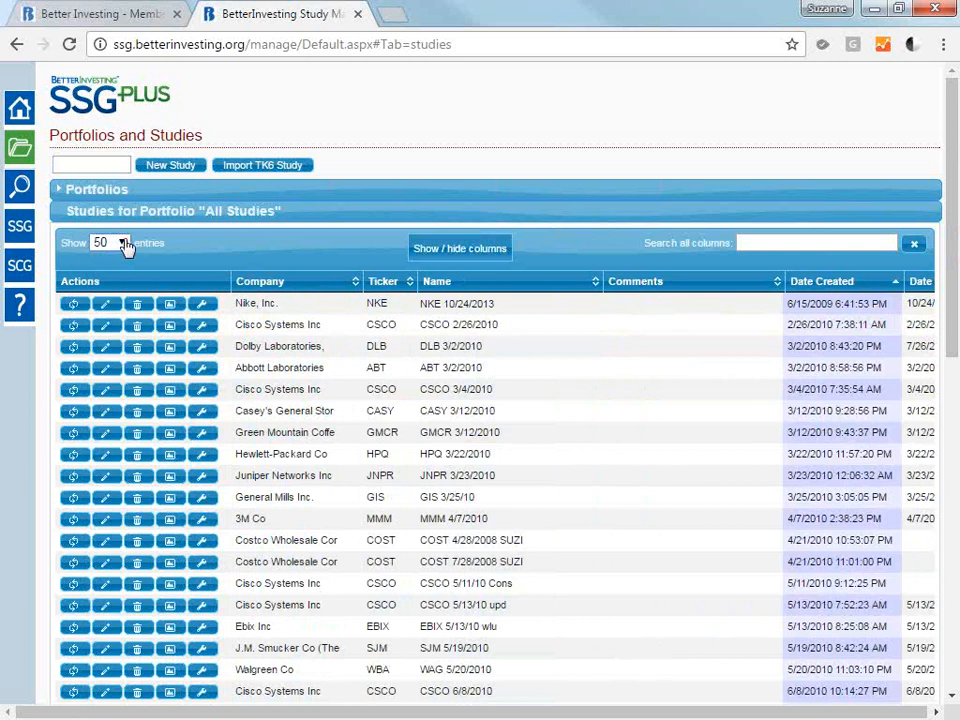
drag(952, 118, 952, 447)
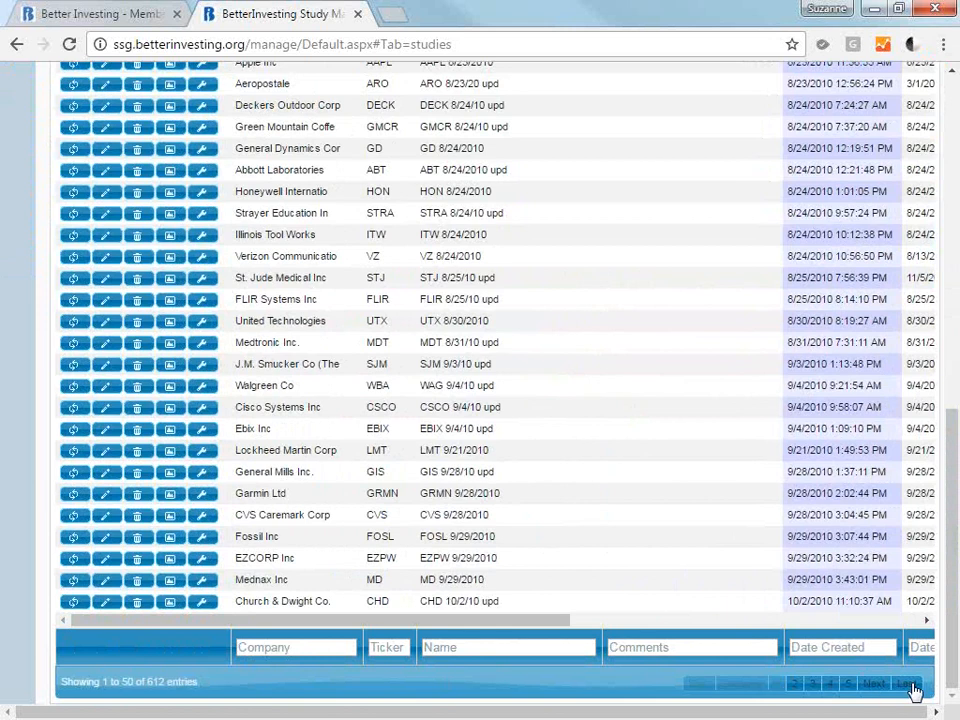
drag(951, 646, 870, 32)
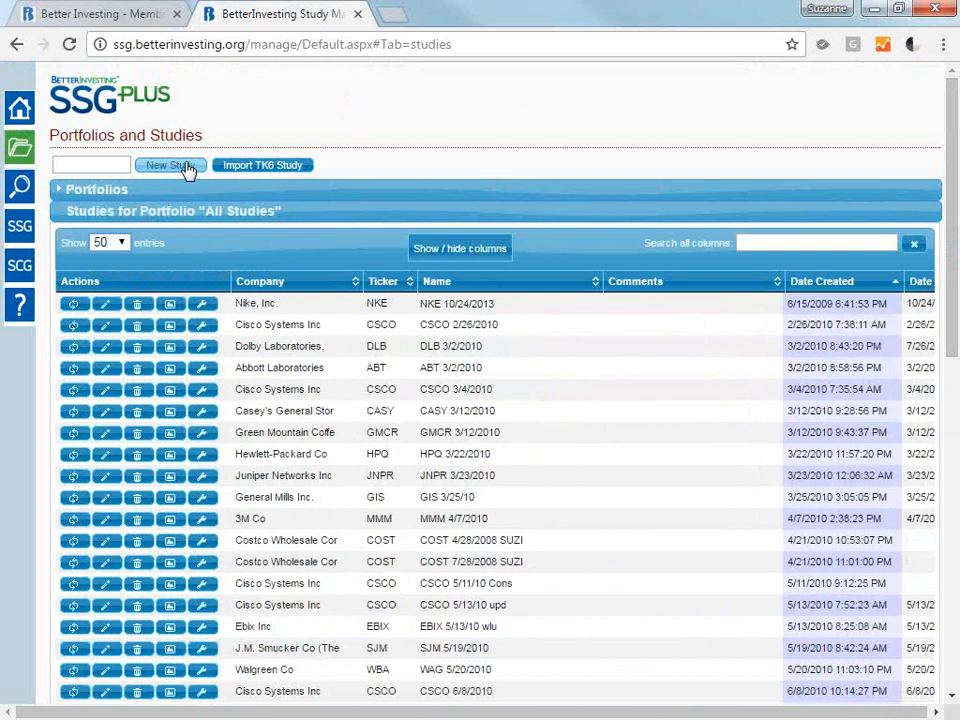
Look up the ticker for a new study by entering the company name Biogen.
click(82, 165)
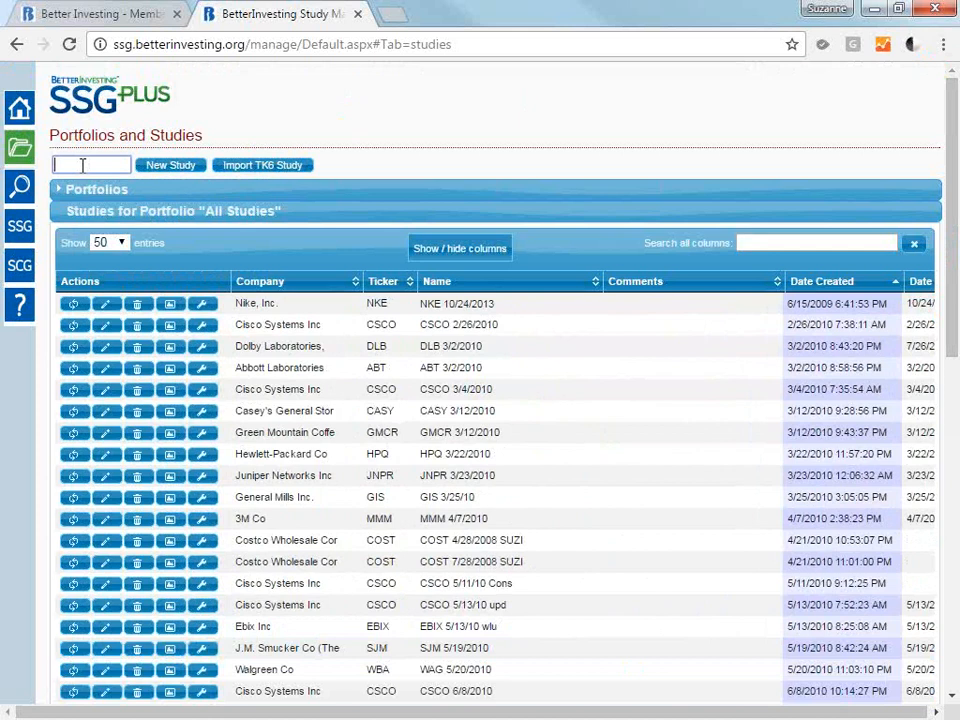
text(B)
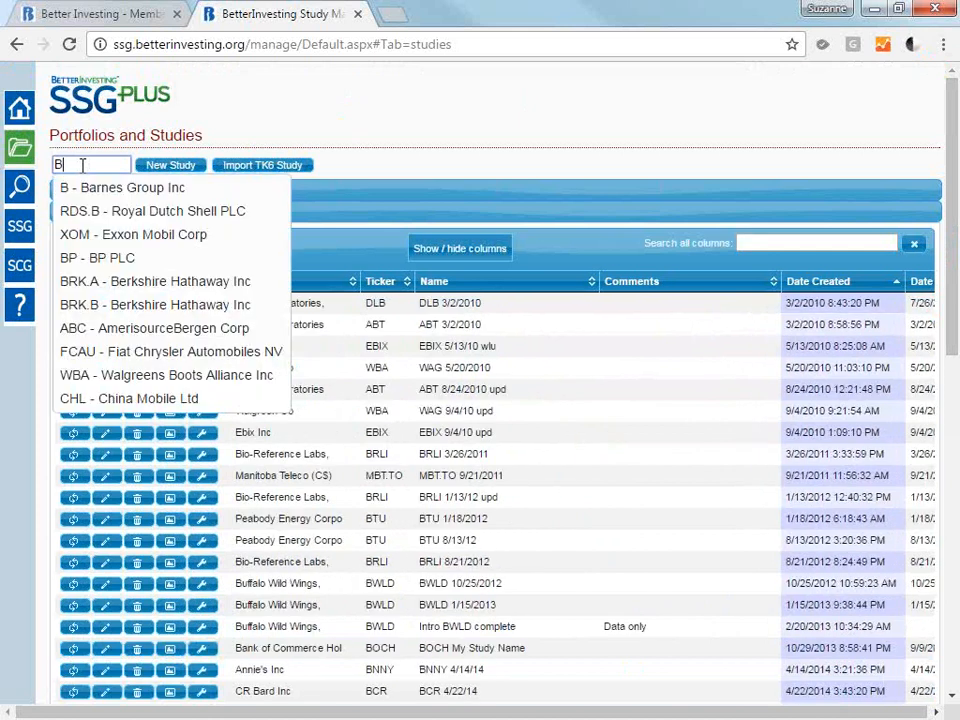
text(iogen)
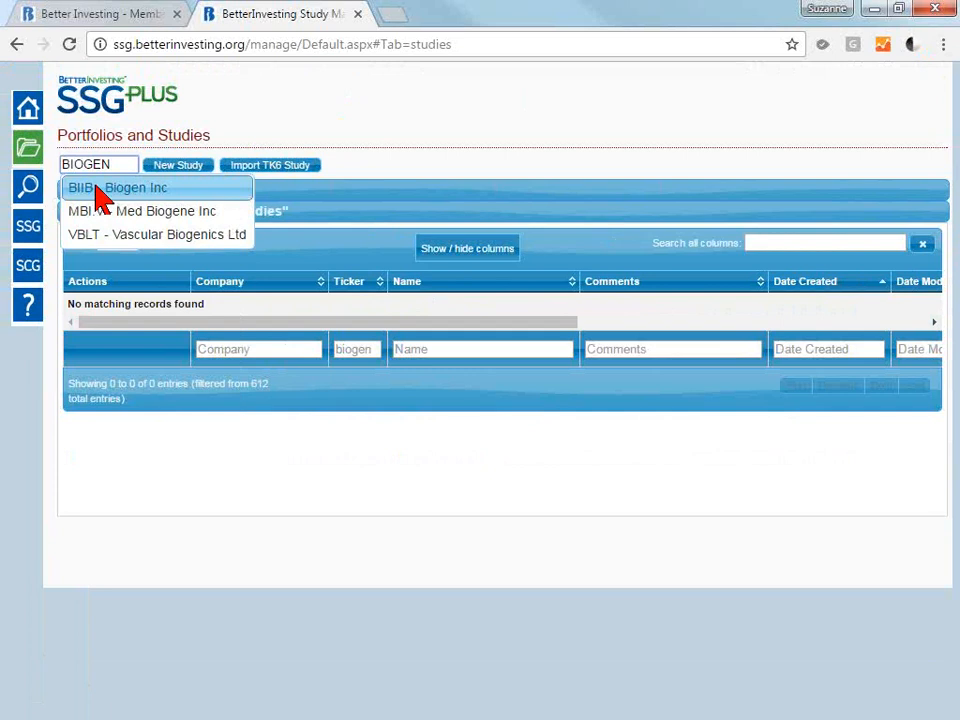
Replace the company name with the ticker BIIB and create a new study for it.
drag(137, 162, 43, 171)
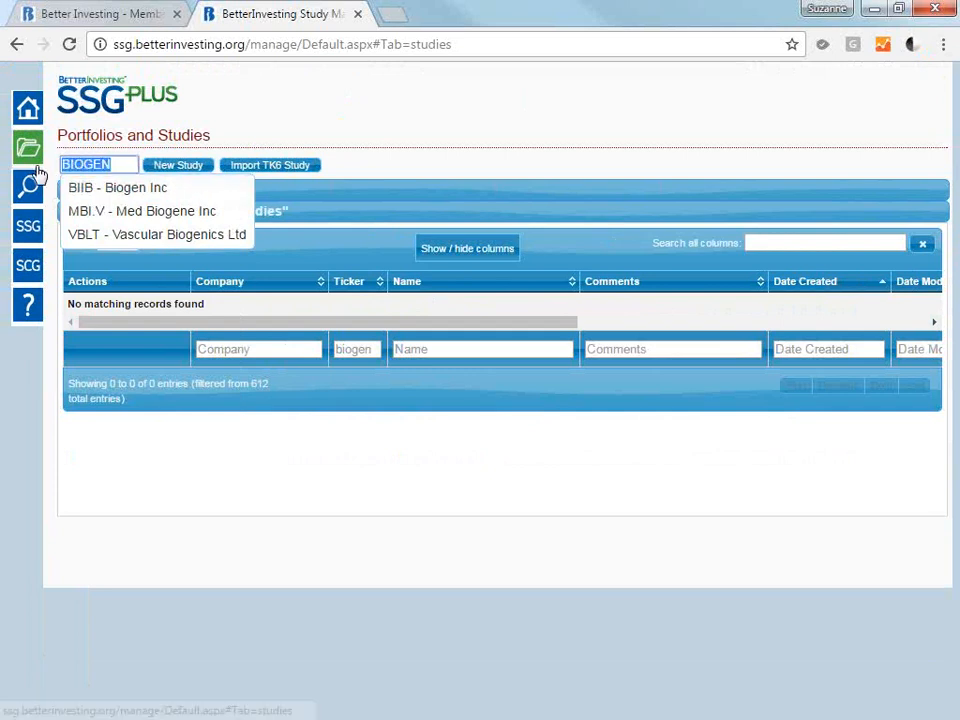
text(BIIB)
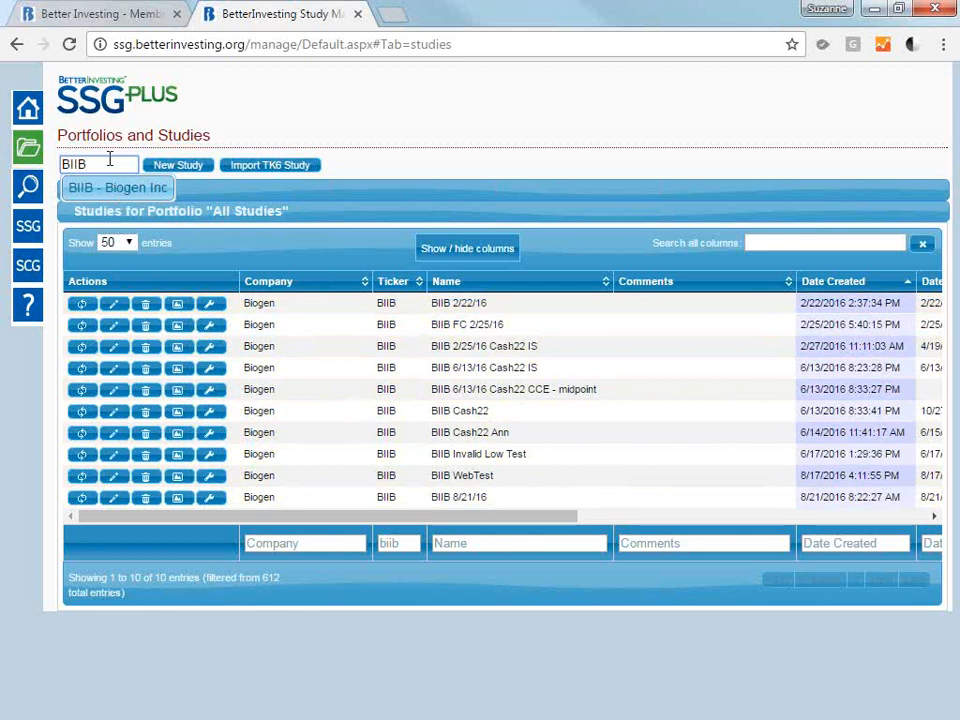
click(191, 168)
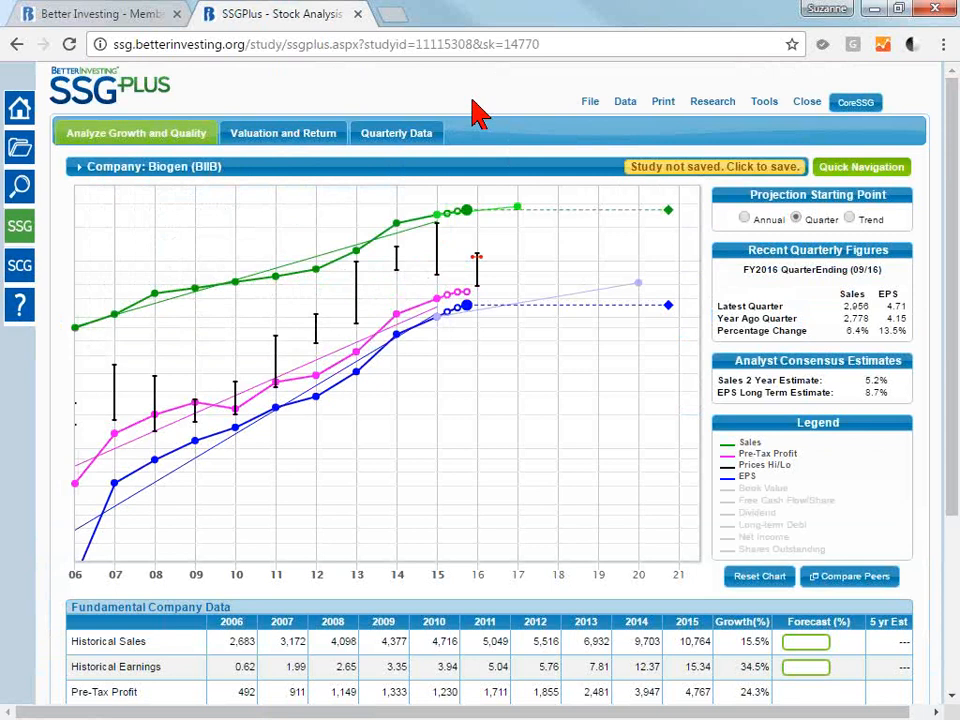
Inspect the 2013 price range and the 2009 to 2012 sales data points on the Biogen growth chart.
mouse_move(453, 177)
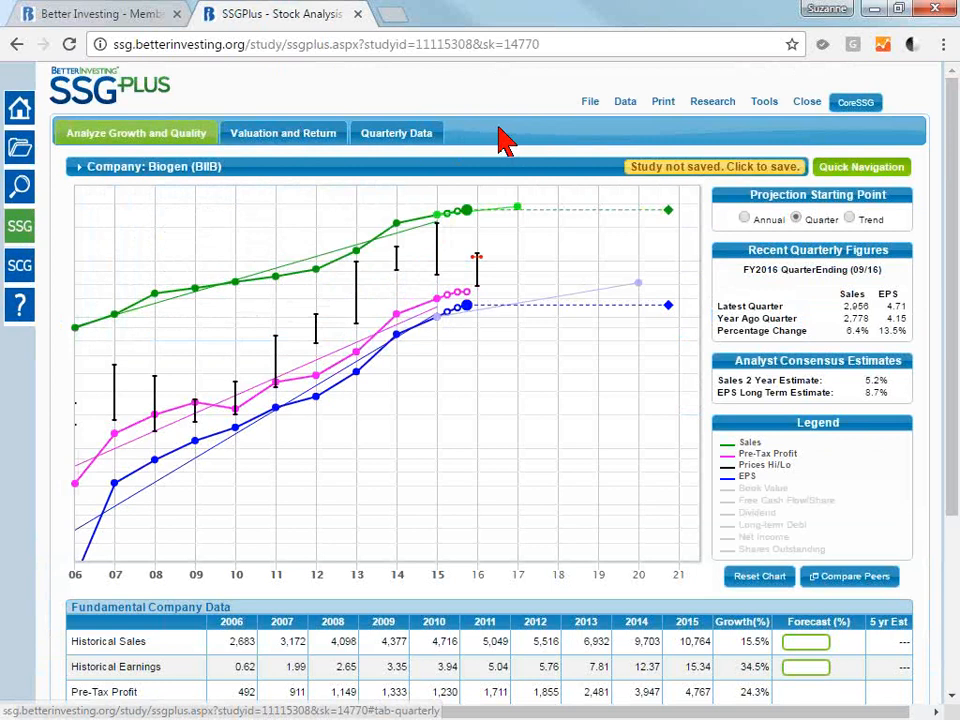
mouse_move(345, 168)
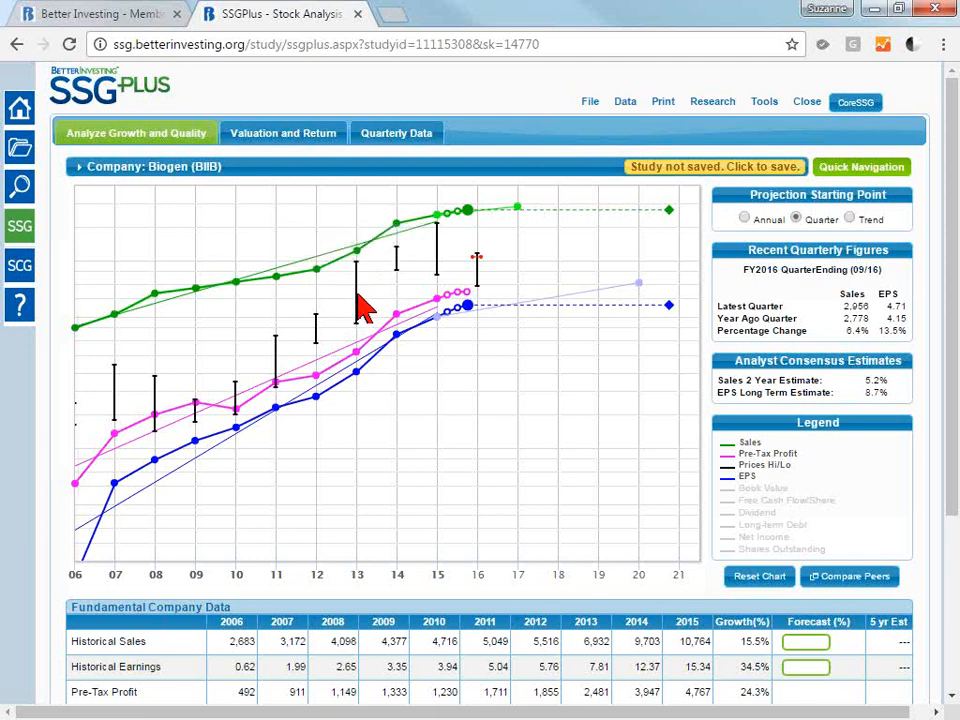
mouse_move(357, 258)
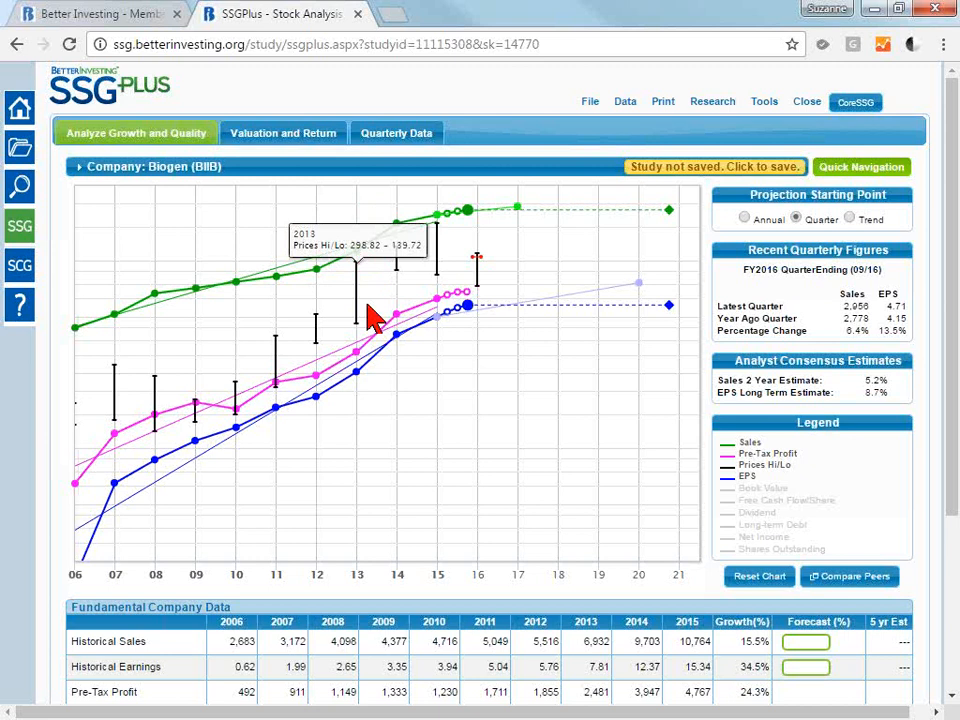
mouse_move(318, 266)
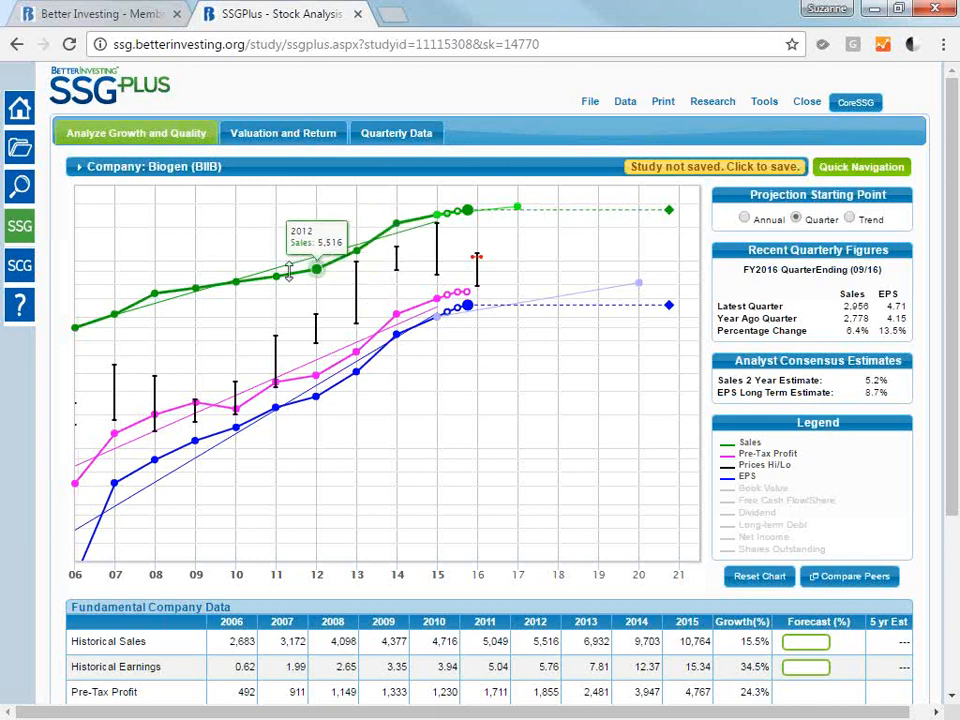
mouse_move(280, 276)
mouse_move(237, 281)
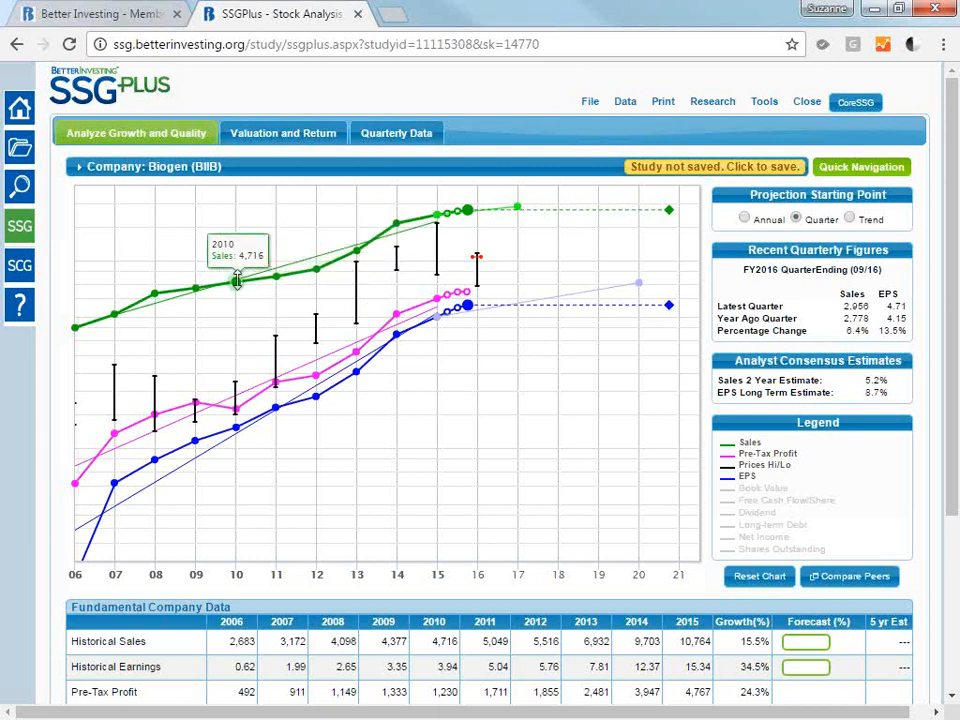
mouse_move(196, 287)
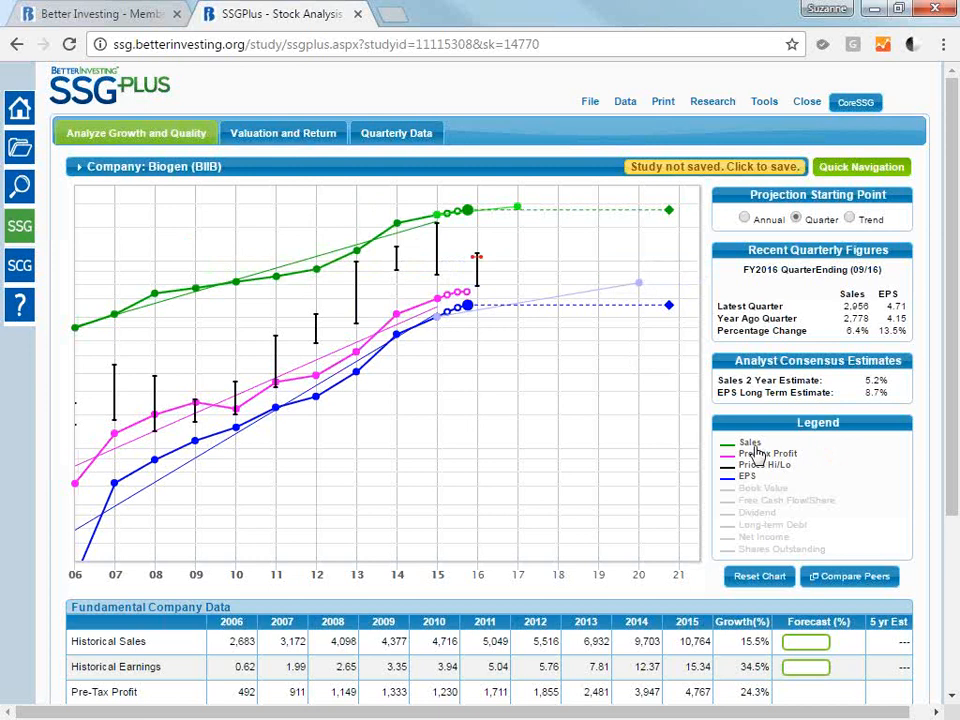
Hide and restore the Sales line, then the Prices Hi/Lo bars, on the enlarged growth chart.
key(ctrl+plus)
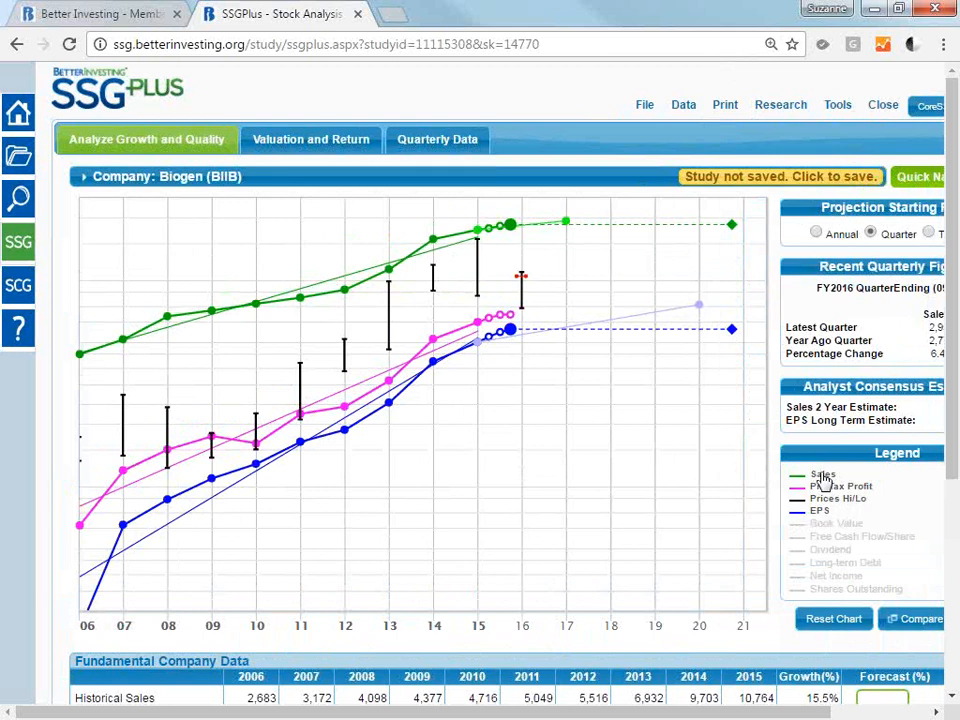
click(823, 476)
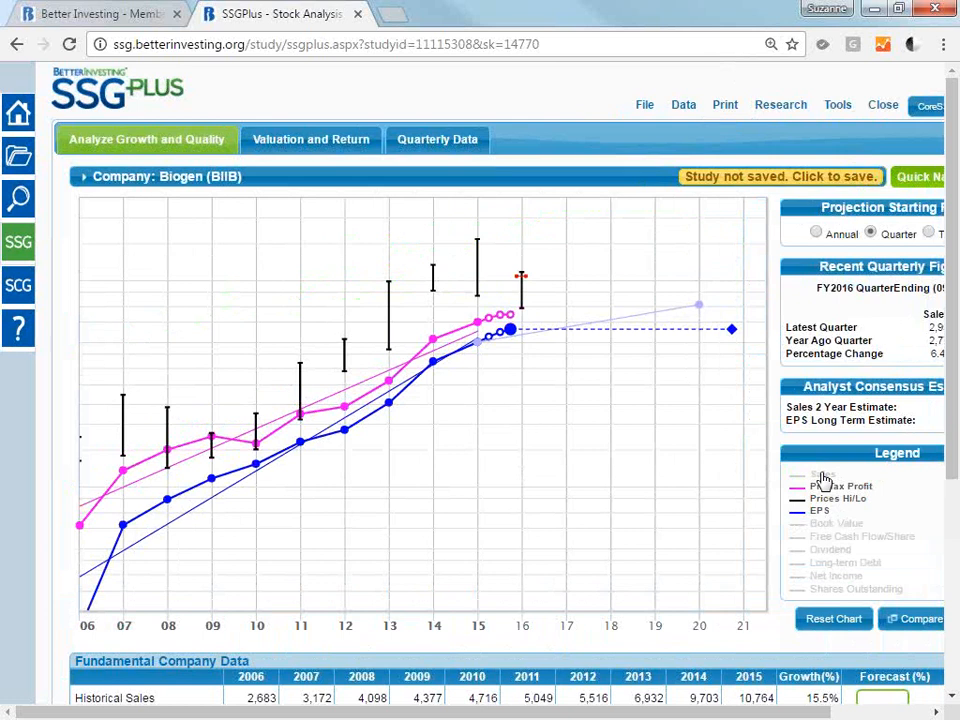
click(823, 477)
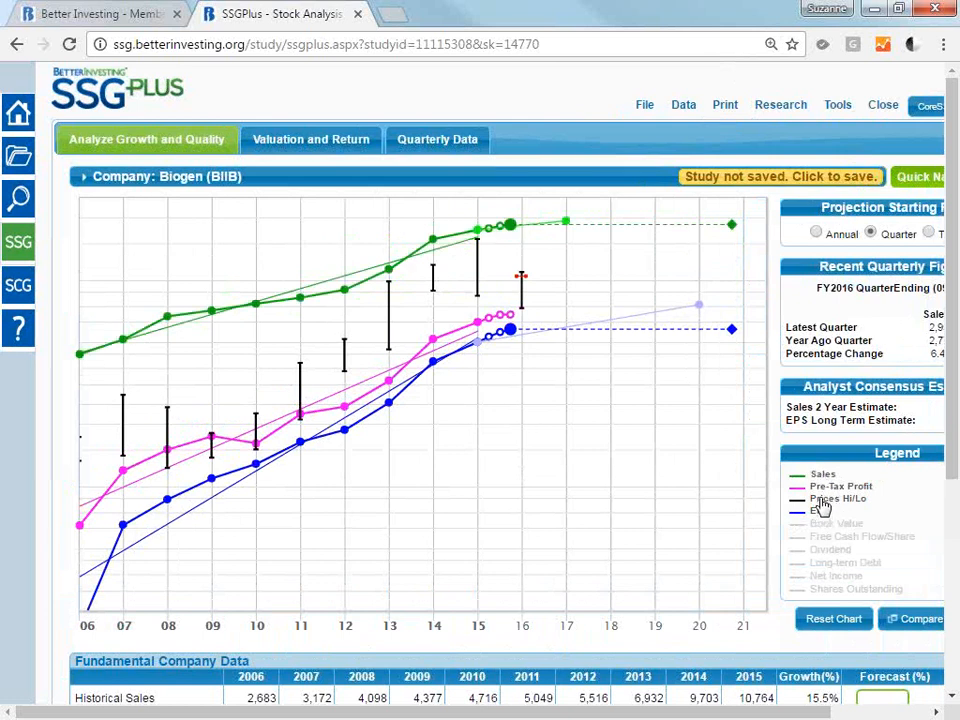
click(823, 500)
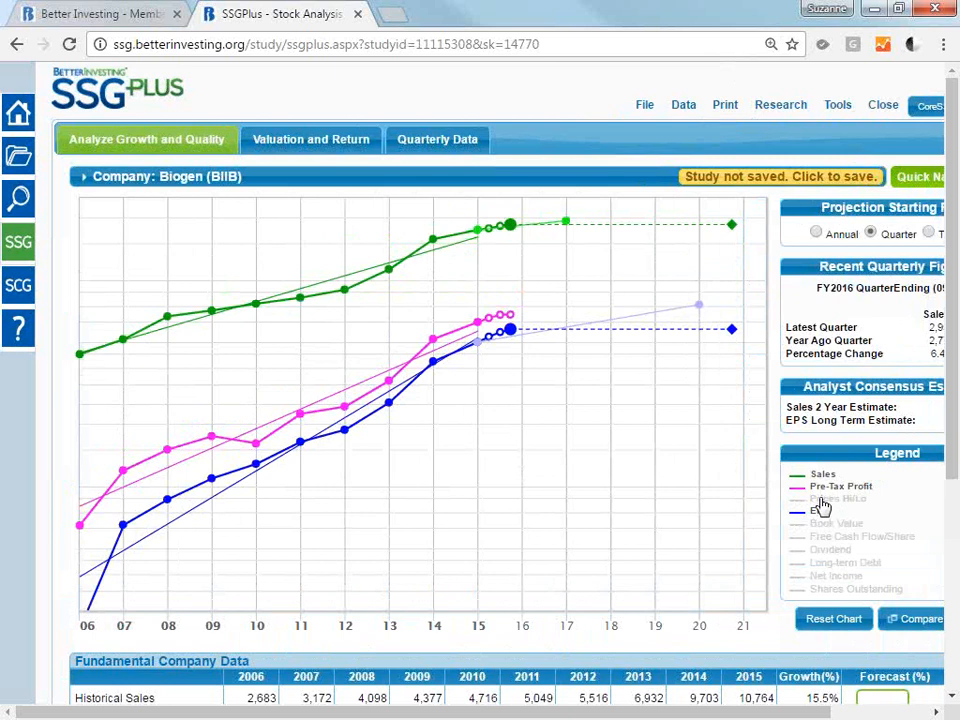
click(823, 506)
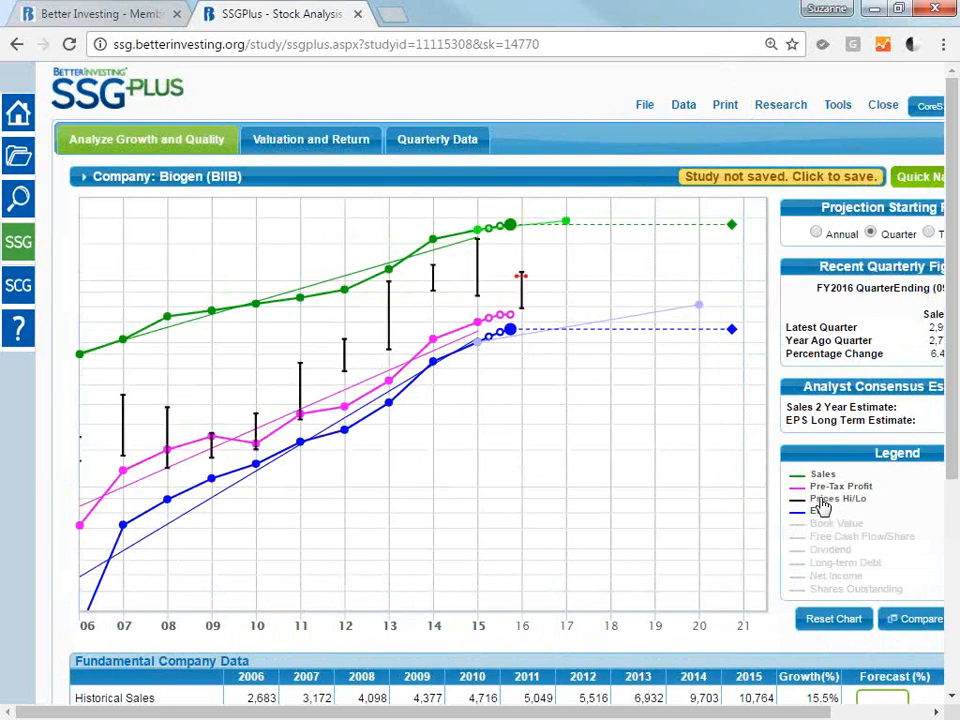
Display the Book Value line on the growth chart and hide it again.
drag(826, 715, 885, 716)
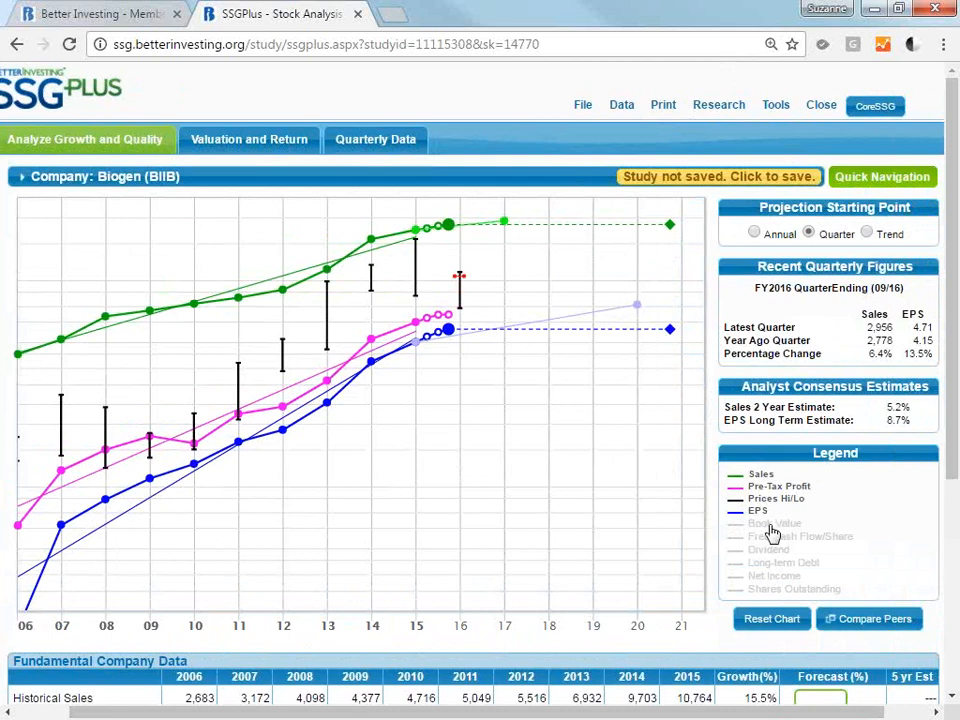
click(772, 524)
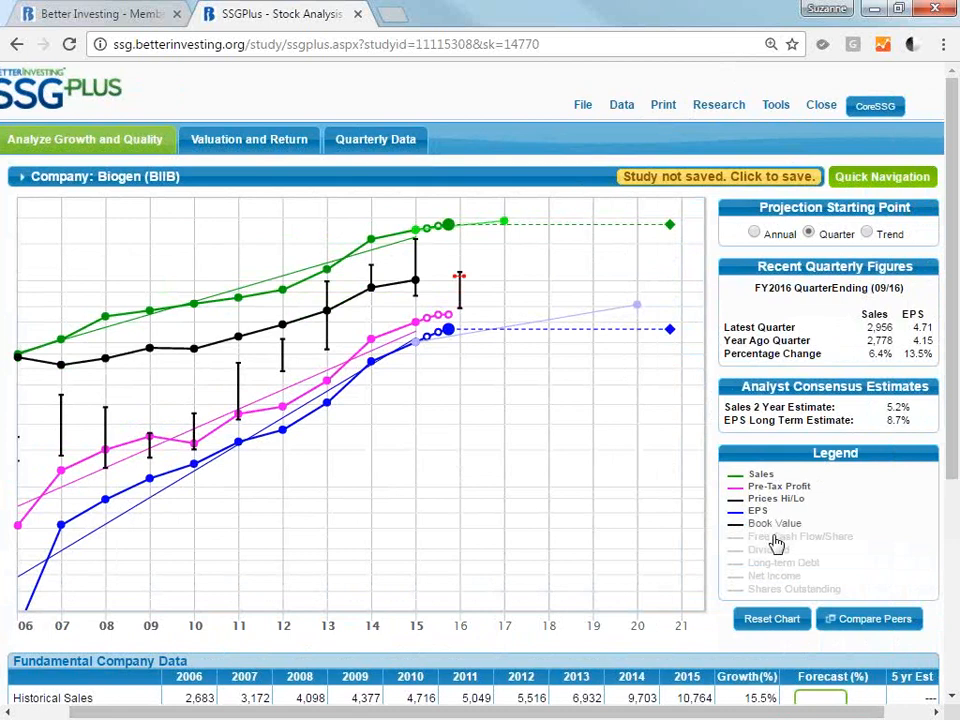
click(772, 525)
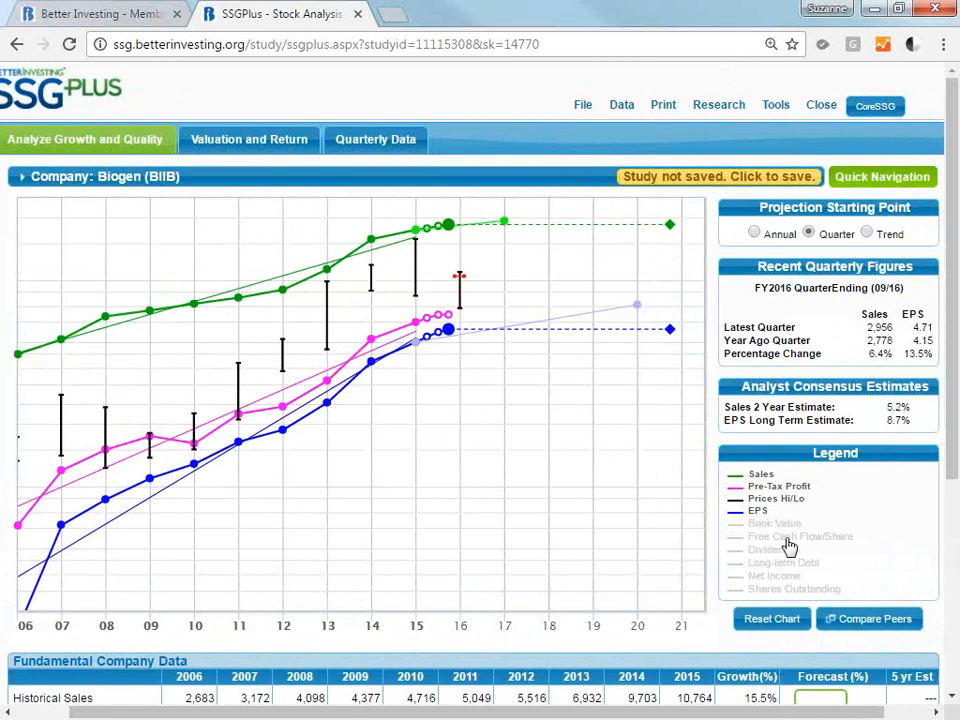
Show and hide the Free Cash Flow/Share line, then the Dividend line, on the growth chart.
click(790, 546)
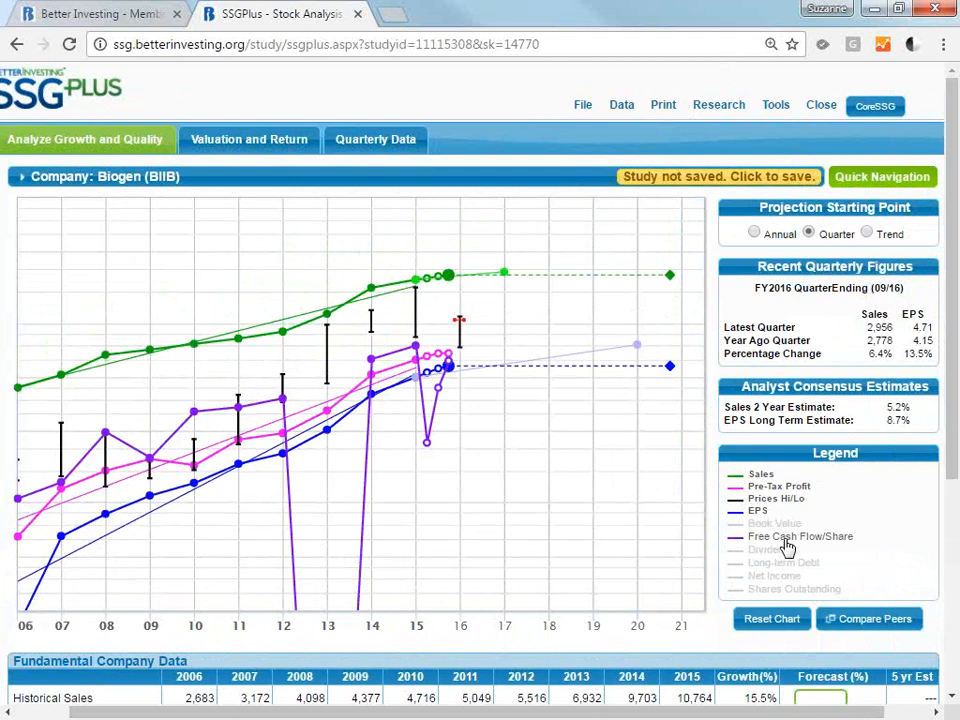
click(785, 550)
click(782, 553)
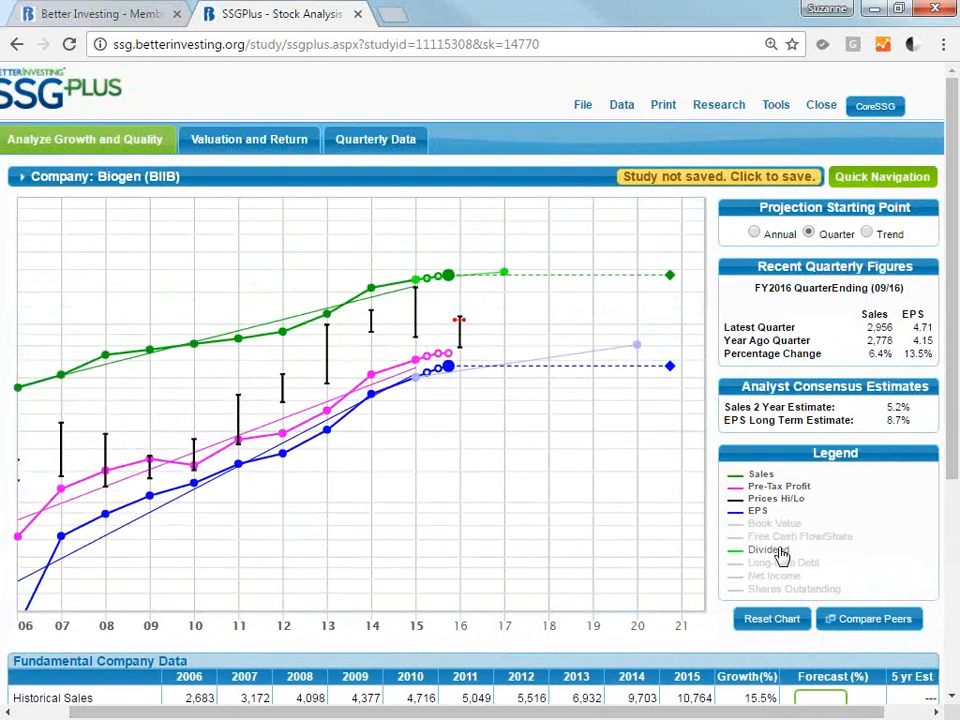
click(782, 553)
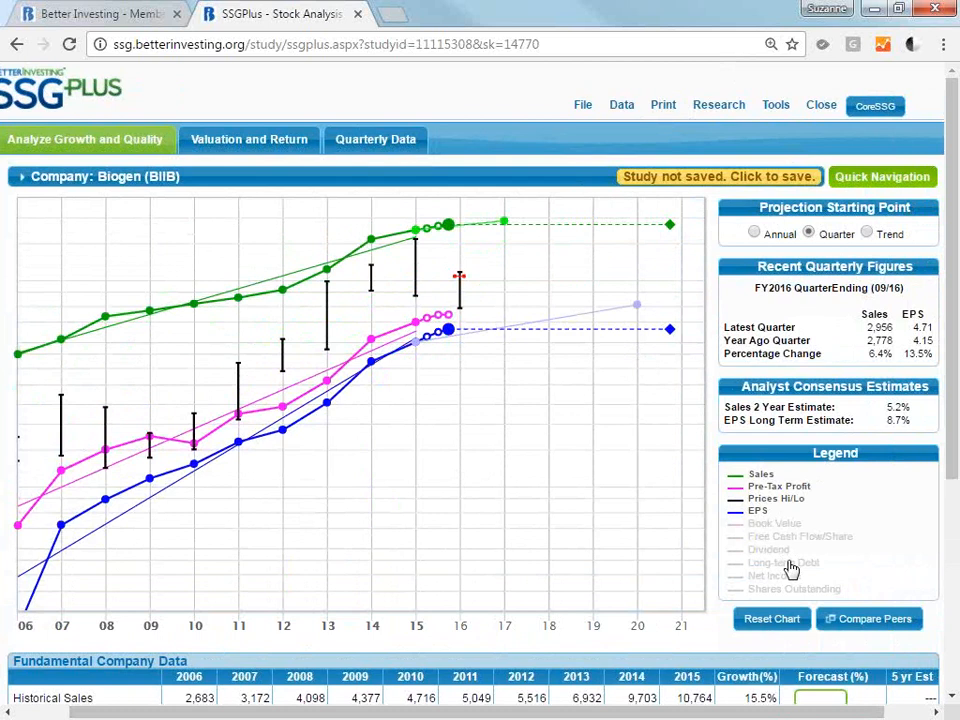
Show and hide the Long-term Debt line, then the Net Income line, on the growth chart.
click(790, 566)
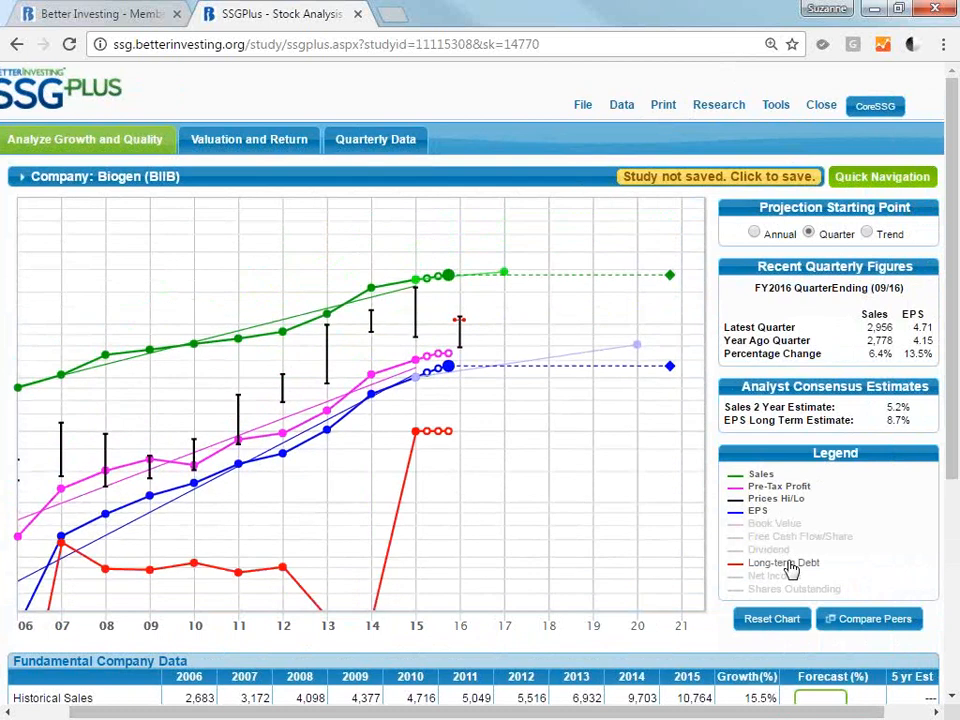
click(791, 567)
click(775, 578)
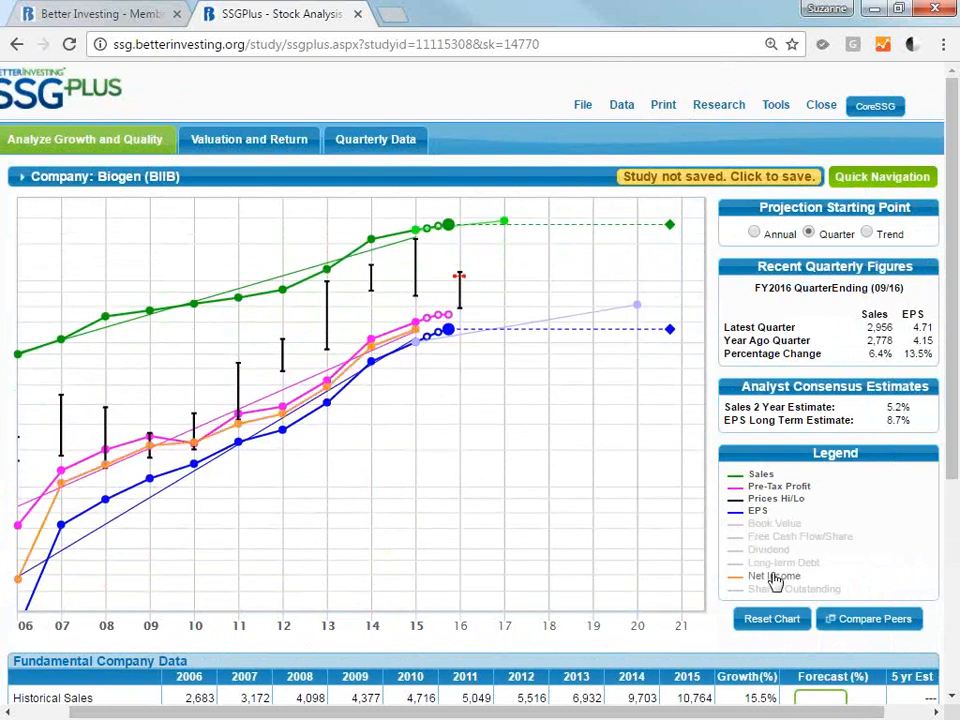
click(775, 578)
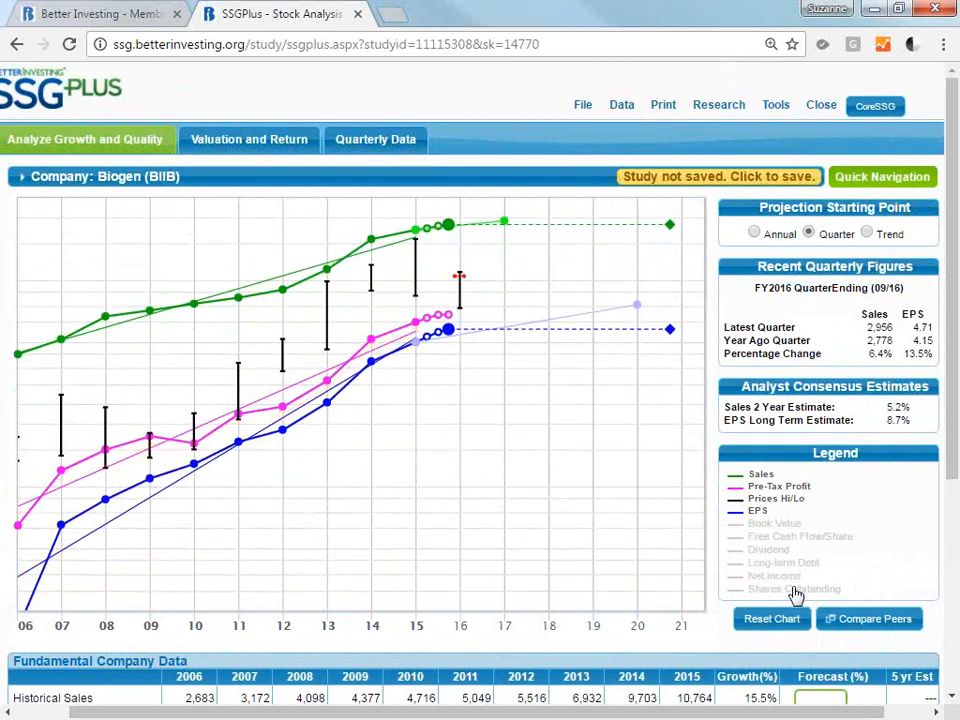
Display the Shares Outstanding line and move it down the chart, below the EPS line's recent years.
click(795, 592)
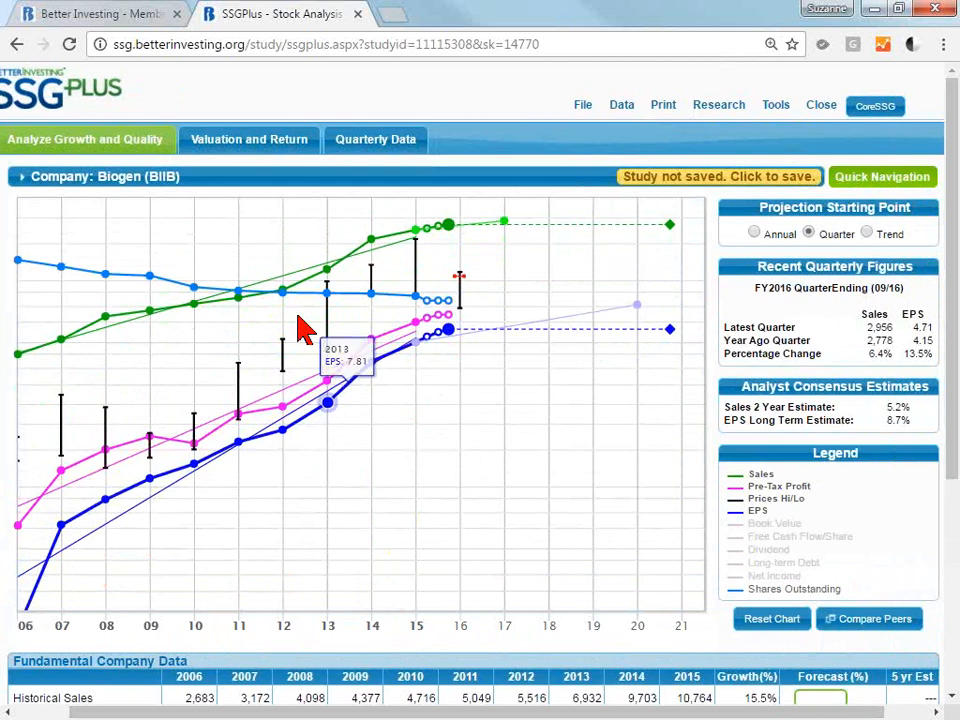
mouse_move(368, 293)
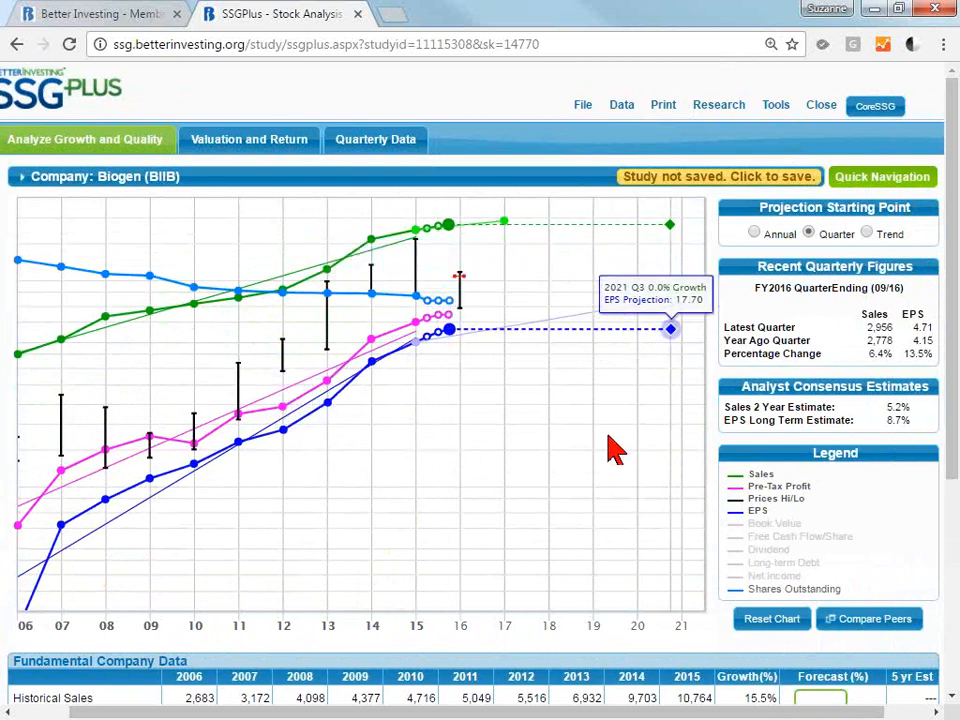
mouse_move(328, 298)
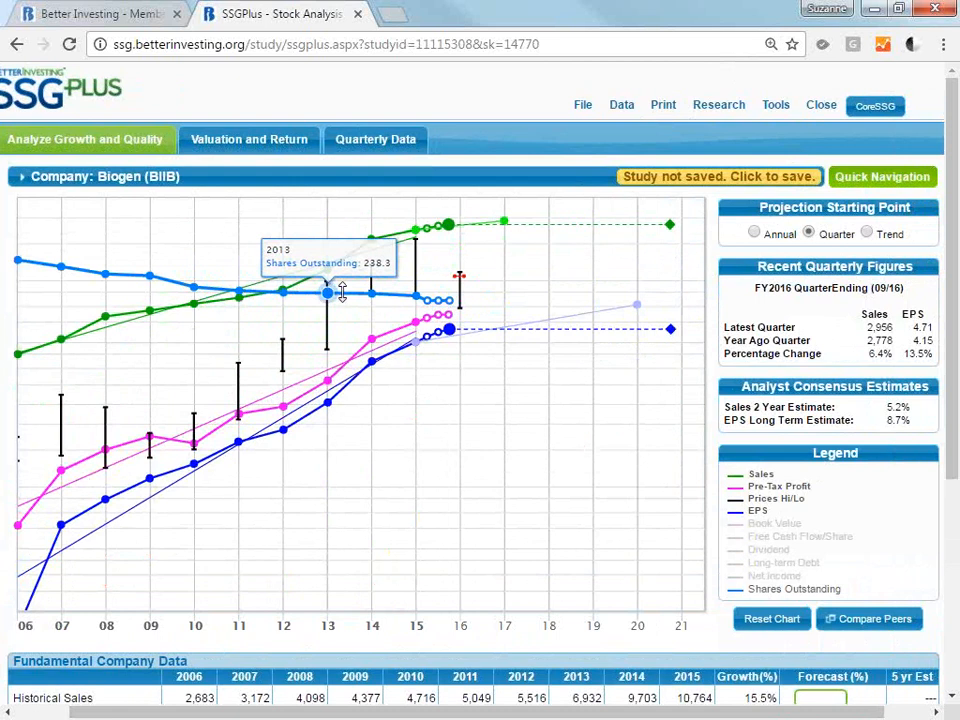
drag(342, 292, 392, 482)
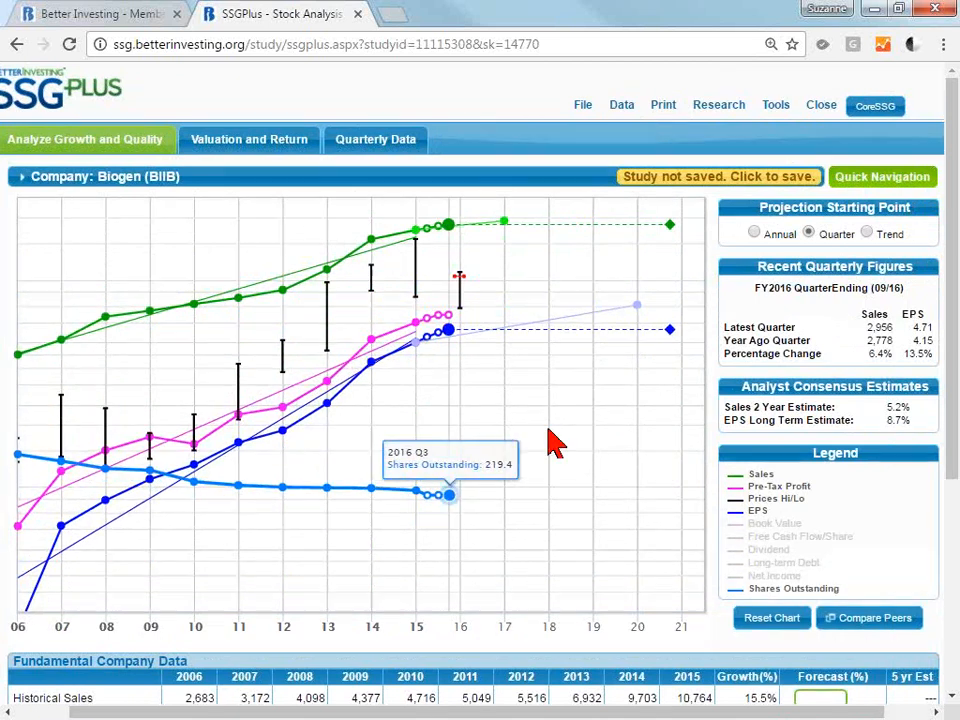
Reset the growth chart and hide the Shares Outstanding line.
click(759, 620)
mouse_move(285, 306)
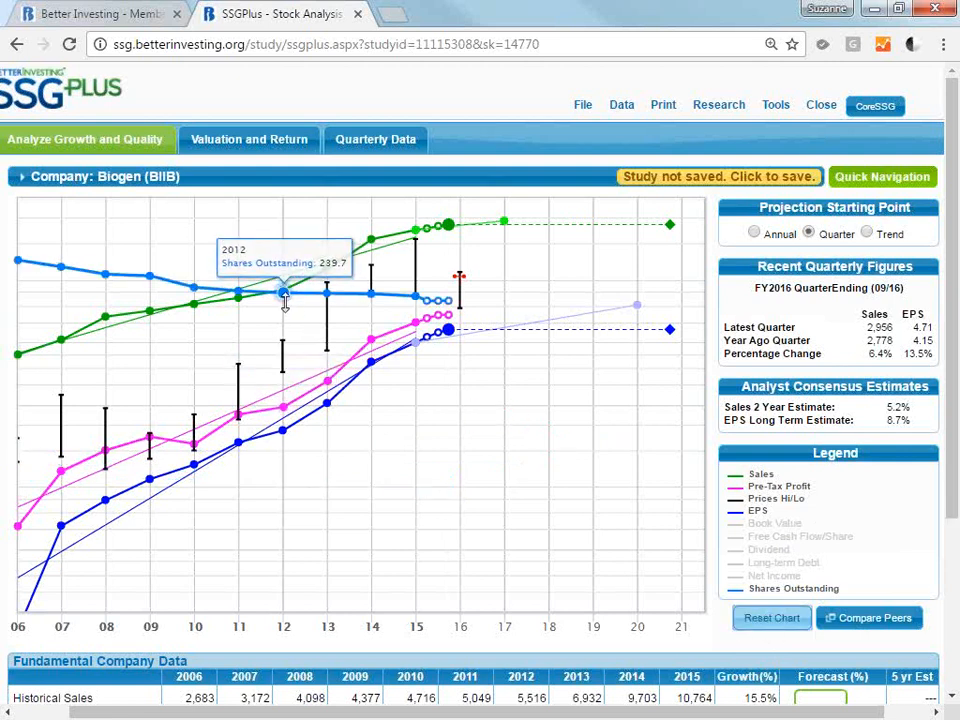
click(810, 592)
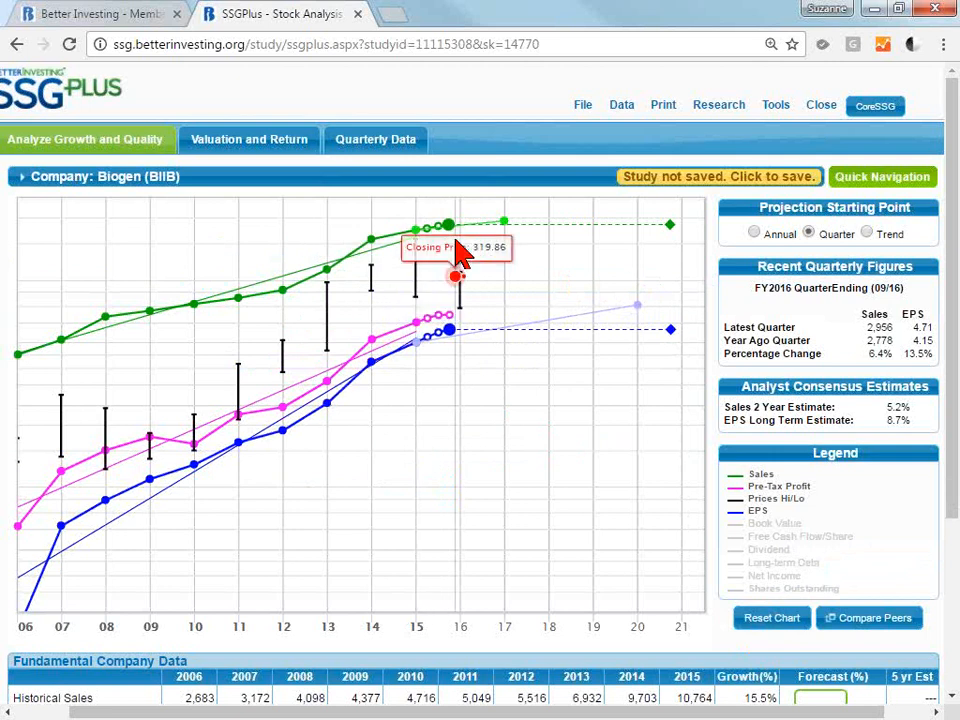
Examine the sales and EPS projection points on the growth chart alongside the analyst consensus estimates.
mouse_move(372, 239)
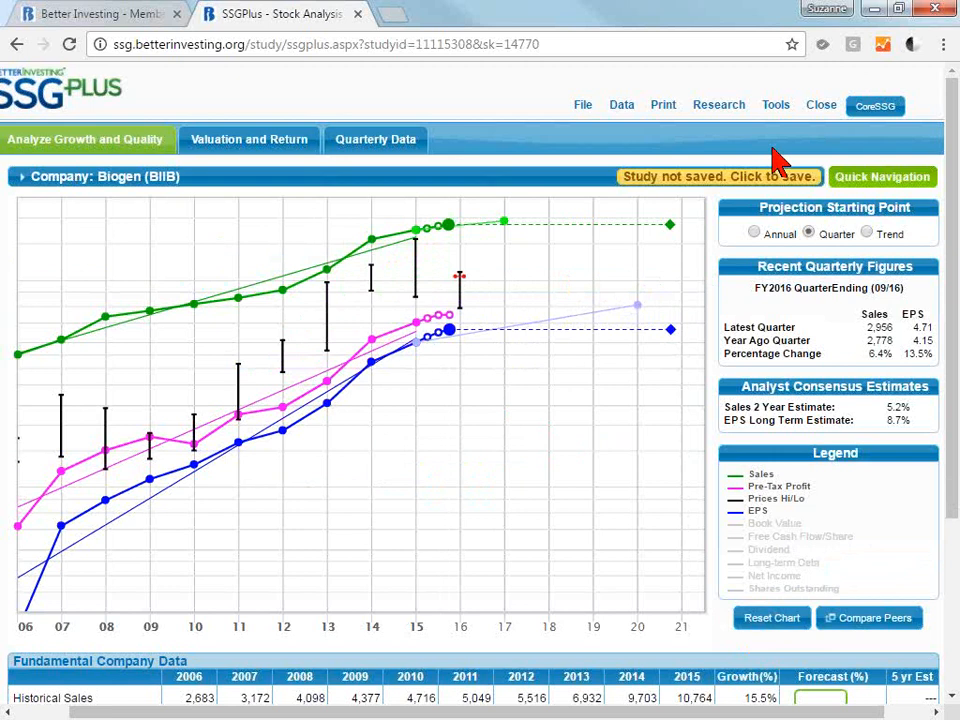
key(ctrl+minus)
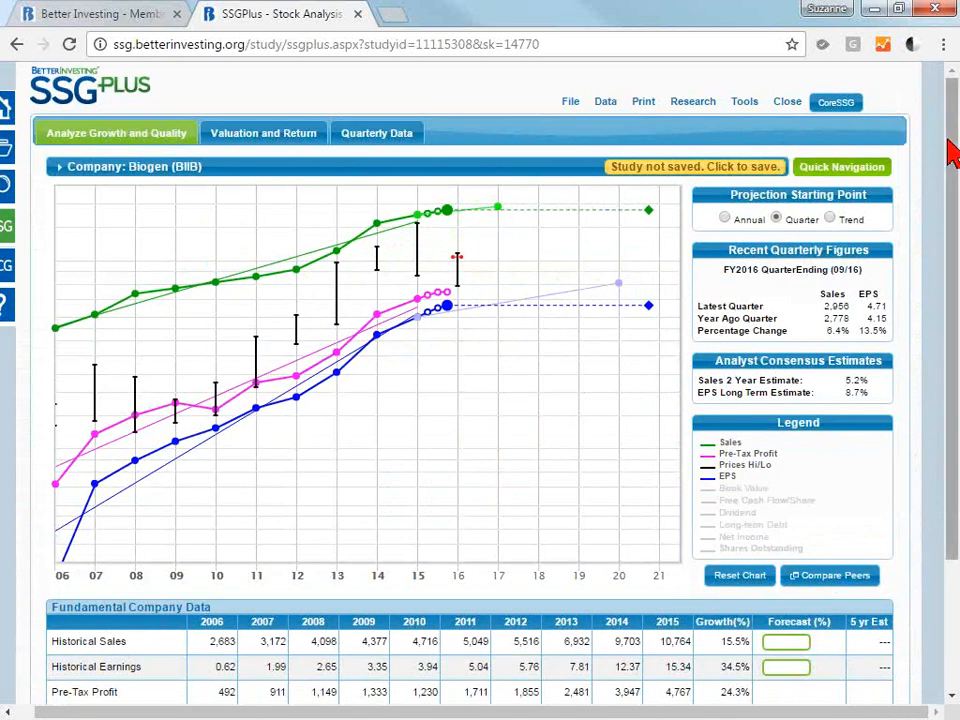
scroll(952, 150, down, 2)
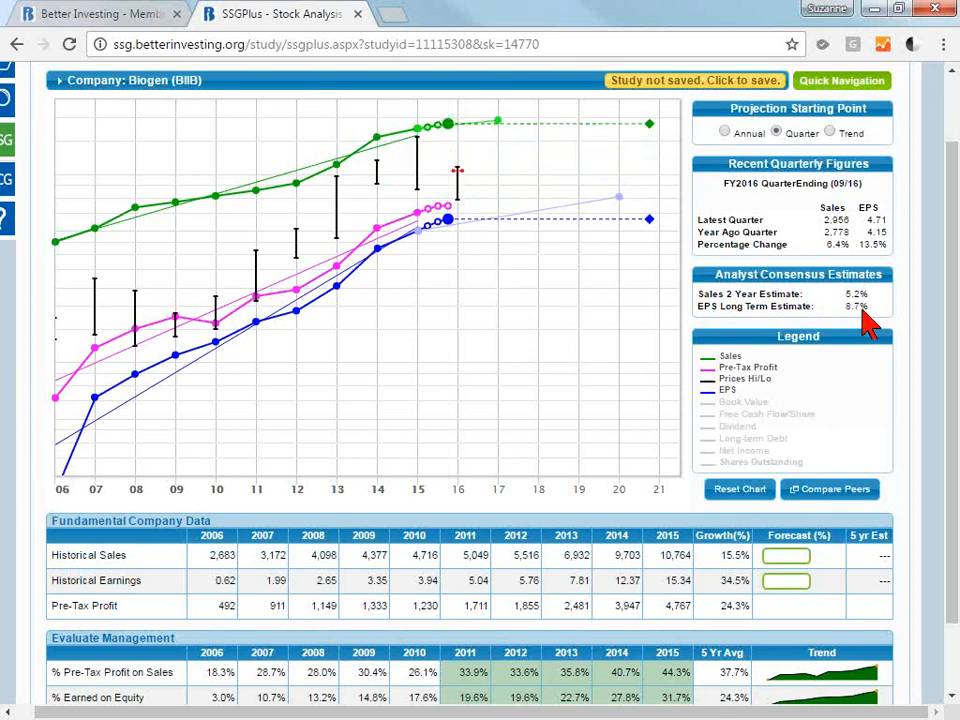
mouse_move(617, 203)
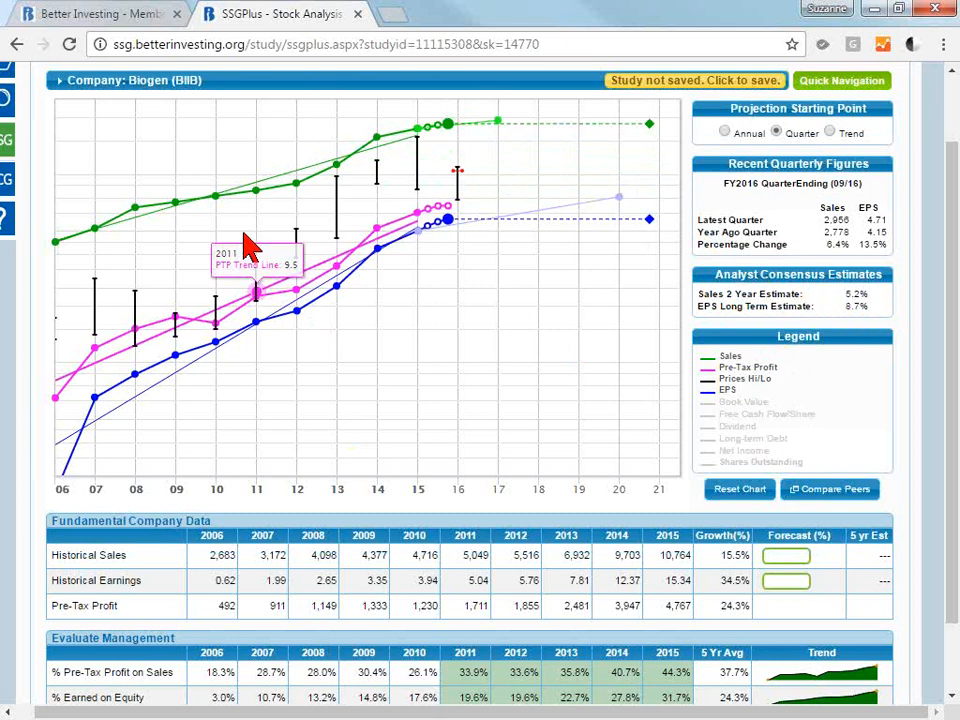
mouse_move(645, 140)
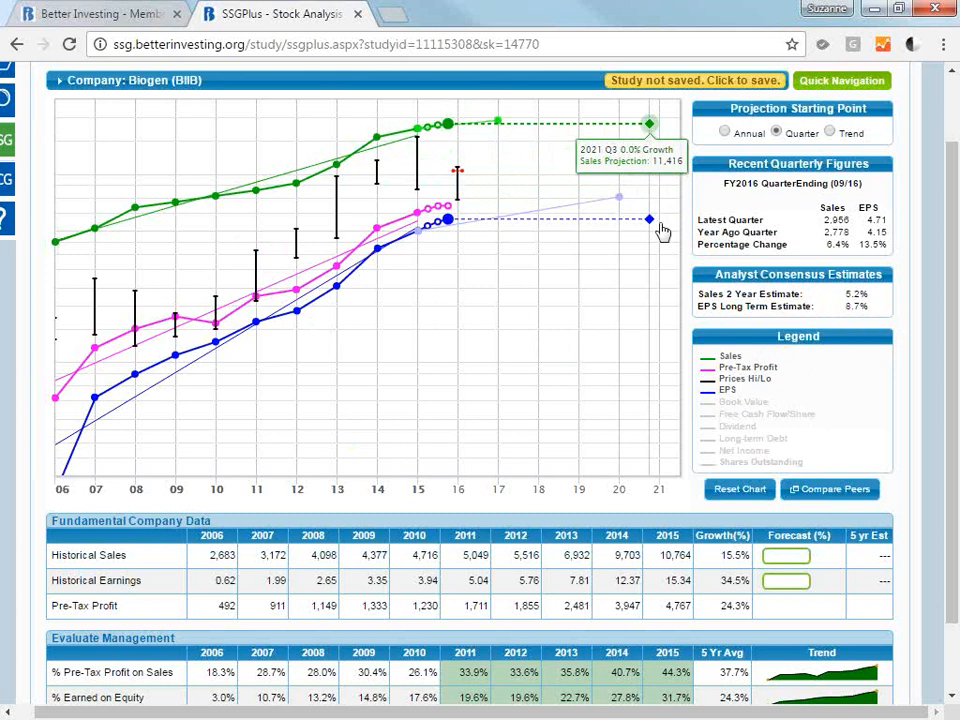
mouse_move(650, 222)
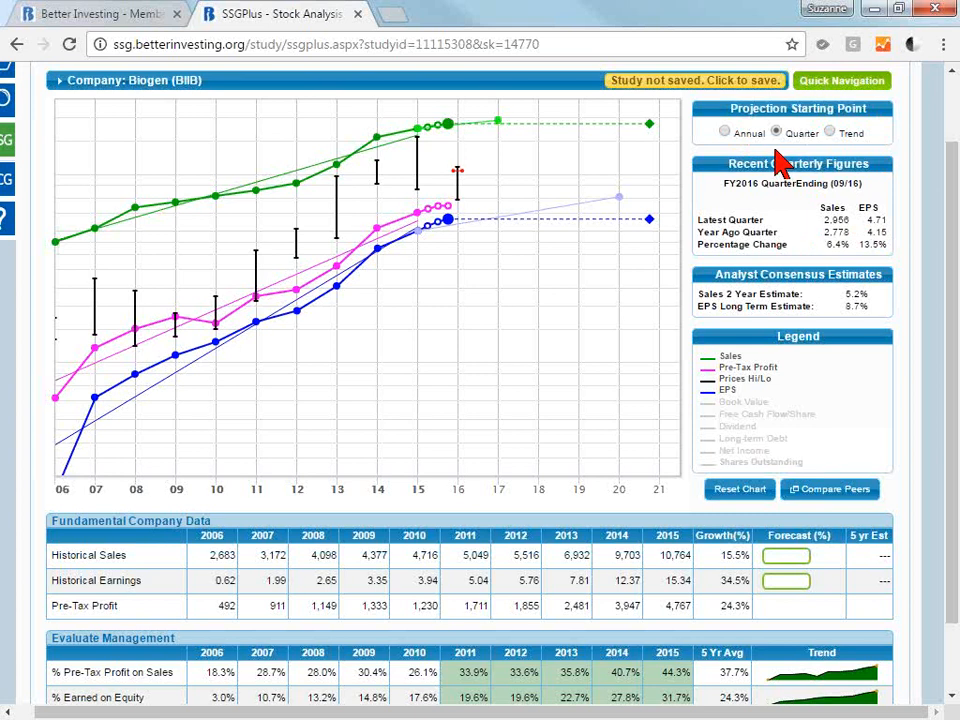
mouse_move(450, 222)
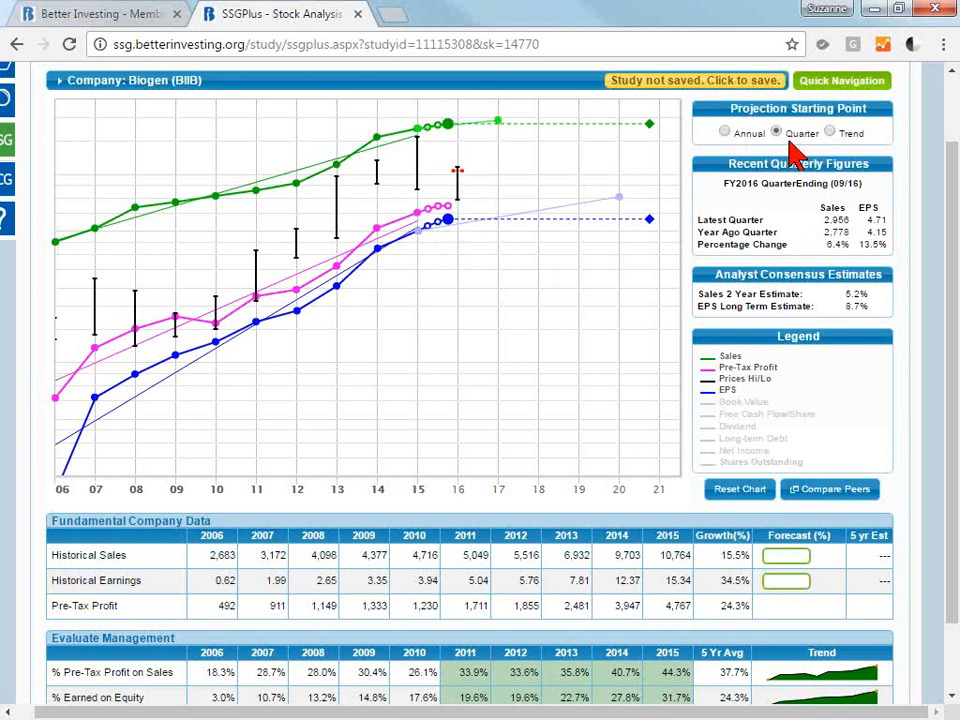
Try the Annual and Trend projection starting points and return the setting to Quarter.
click(725, 133)
mouse_move(417, 233)
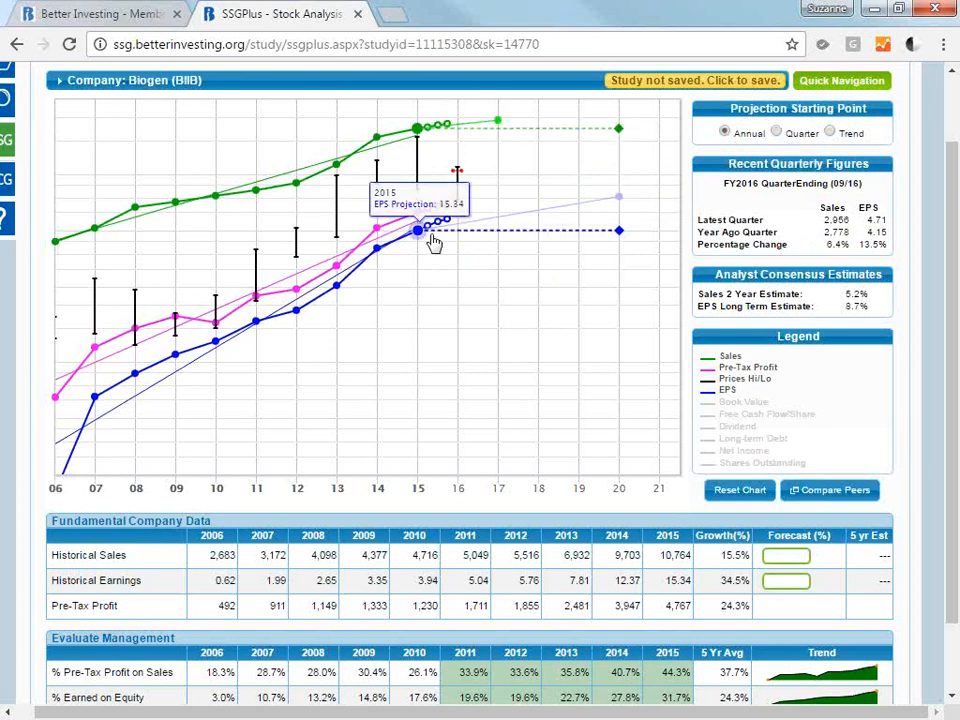
click(830, 133)
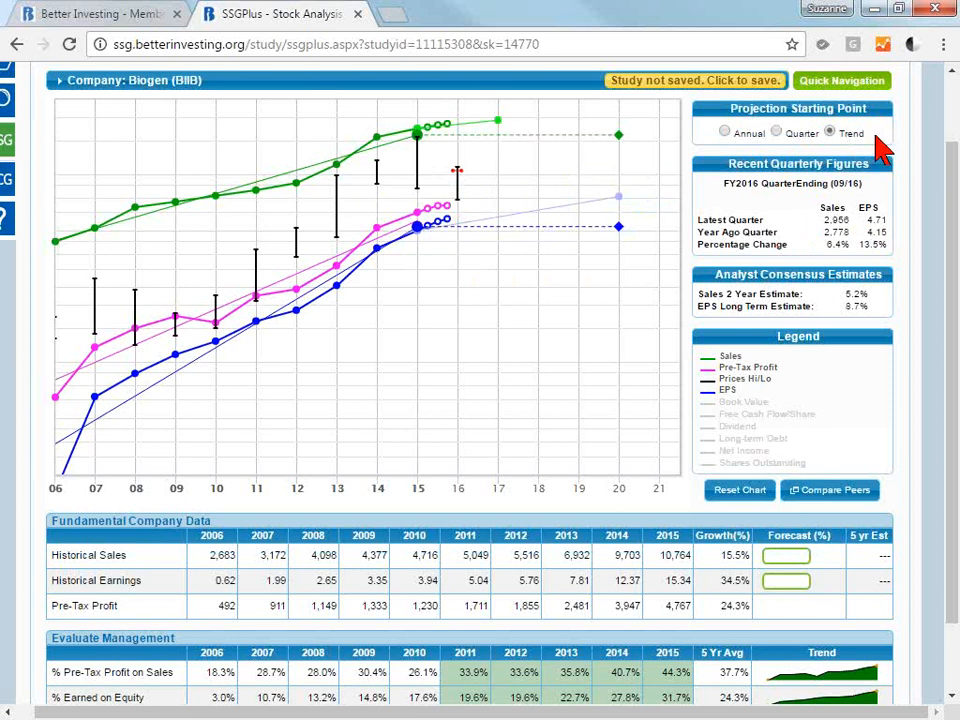
double_click(851, 133)
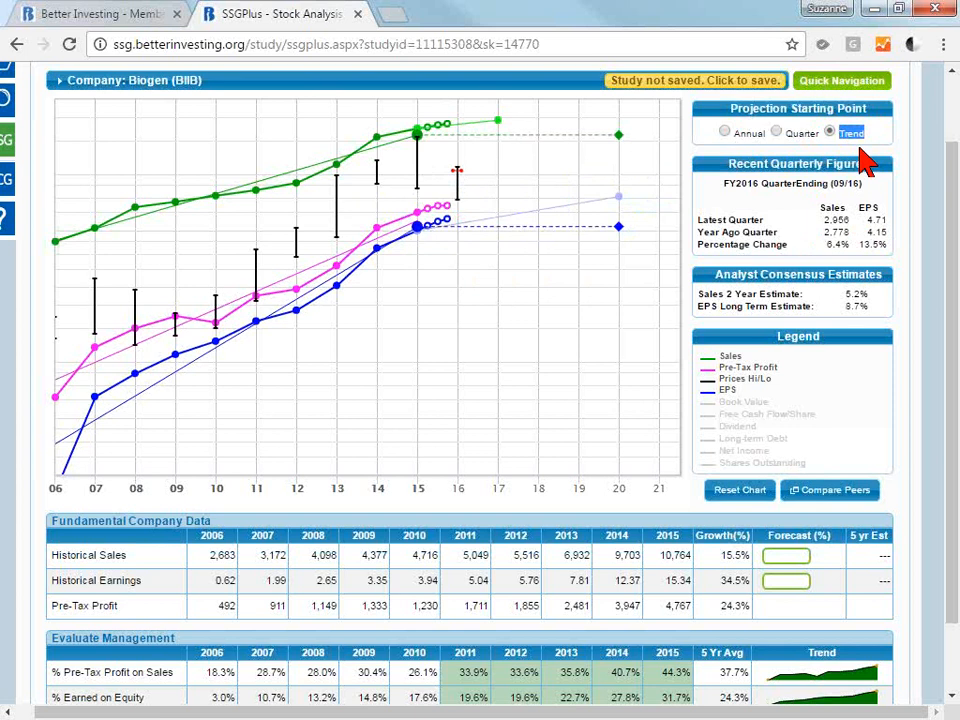
click(866, 163)
click(777, 133)
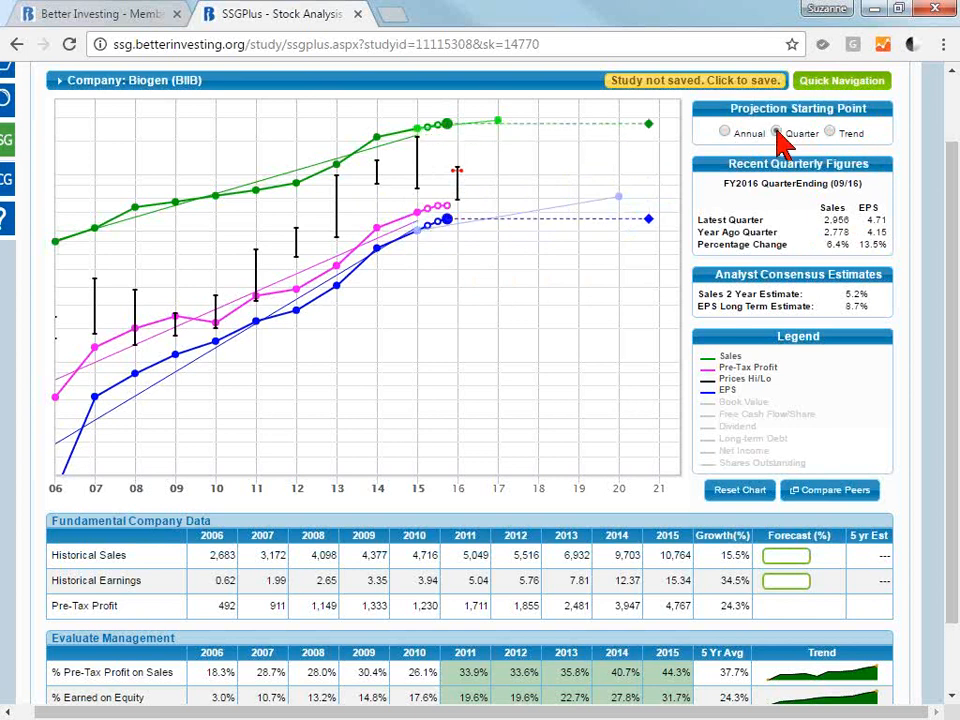
double_click(881, 143)
click(802, 140)
Review the default projection start point in the study preferences and close them without changes.
drag(953, 166, 953, 112)
click(745, 93)
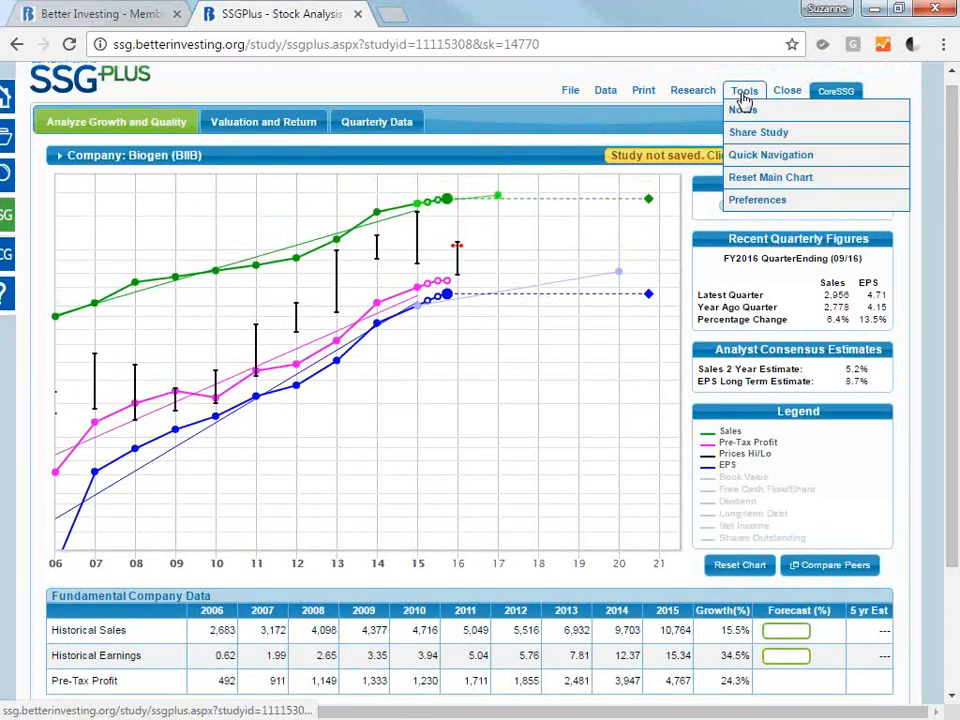
click(763, 202)
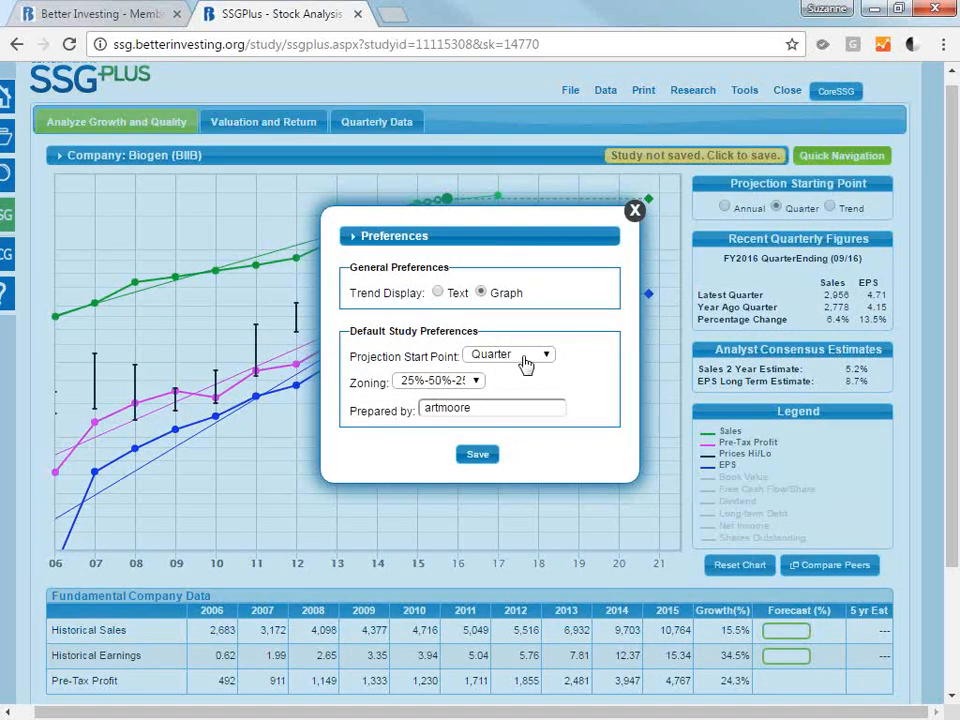
click(636, 211)
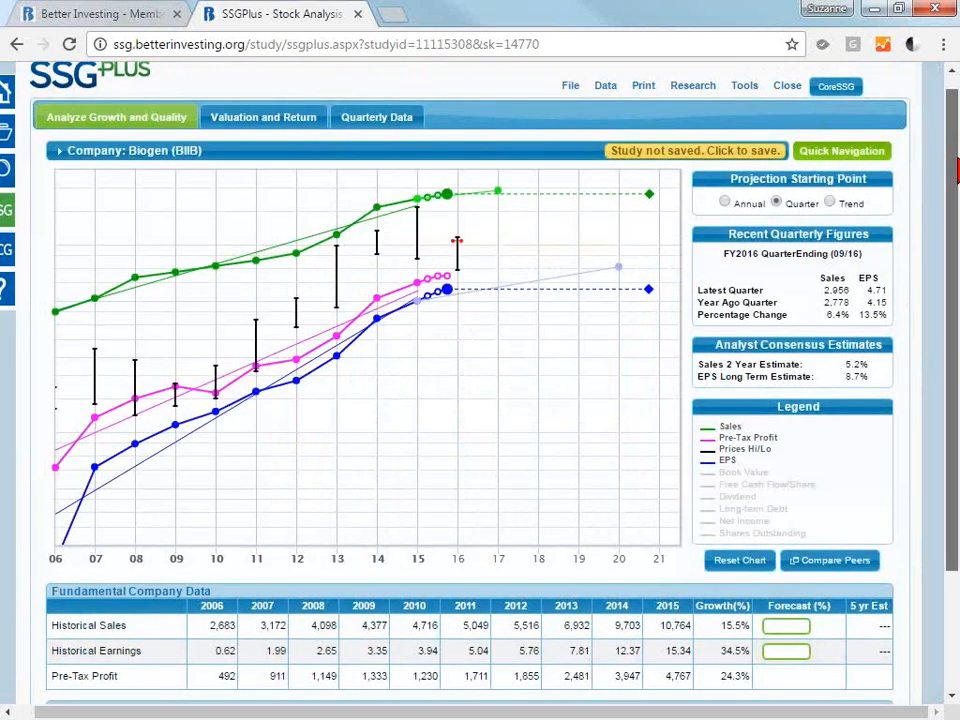
Review the Fundamental Company Data and Evaluate Management tables below the growth chart.
scroll(636, 213, down, 1)
scroll(96, 464, down, 1)
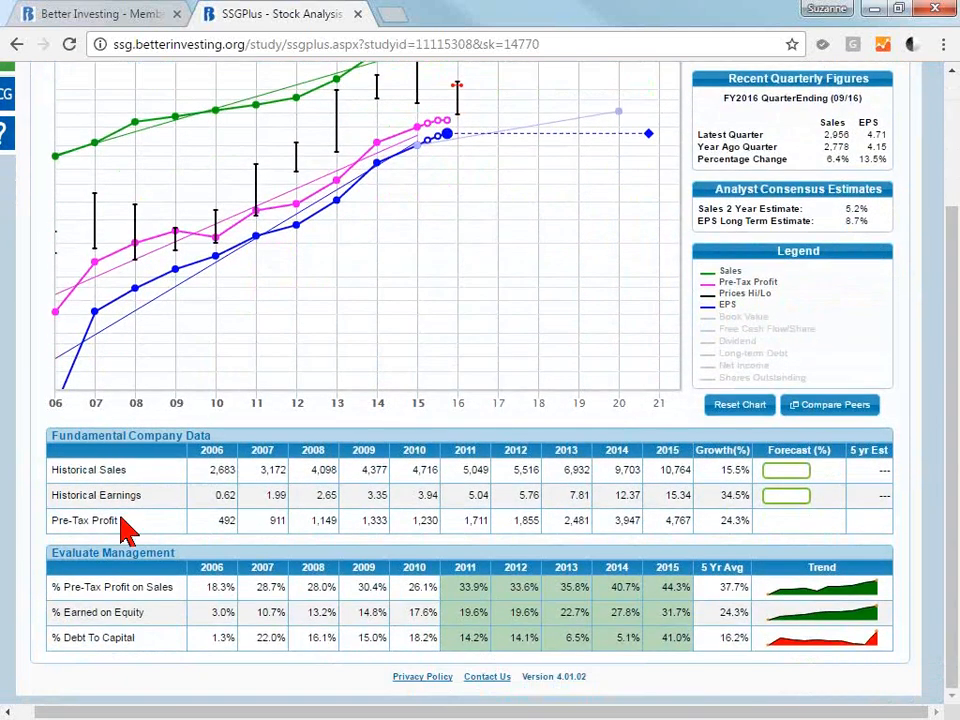
drag(956, 284, 955, 206)
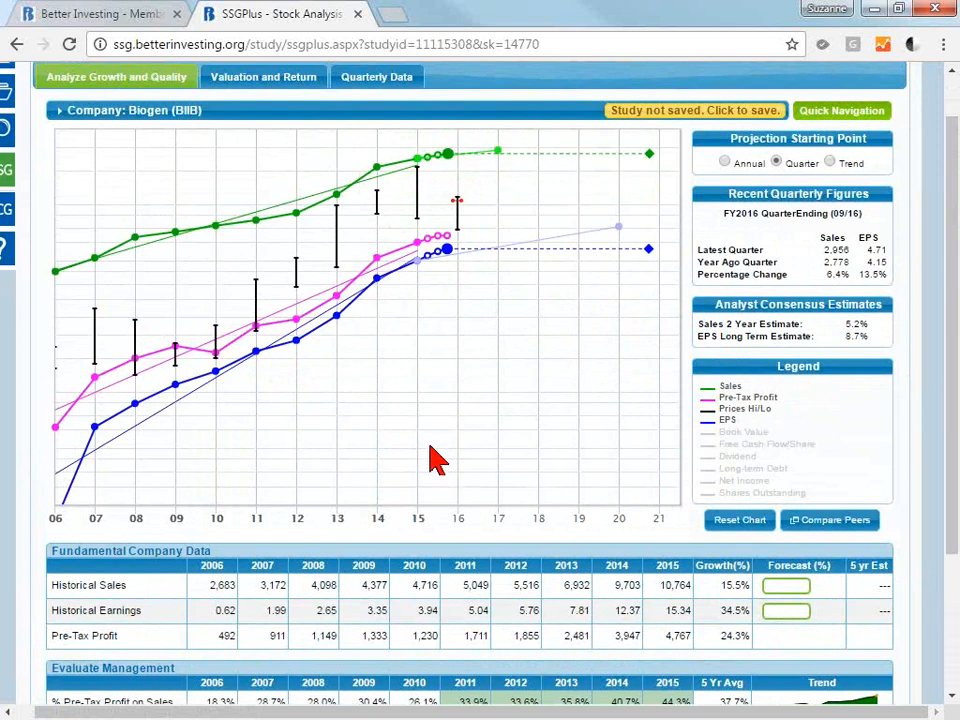
Examine the historical sales growth rate and compare it with the sales data points from 2006 to 2015 on the chart.
mouse_move(452, 150)
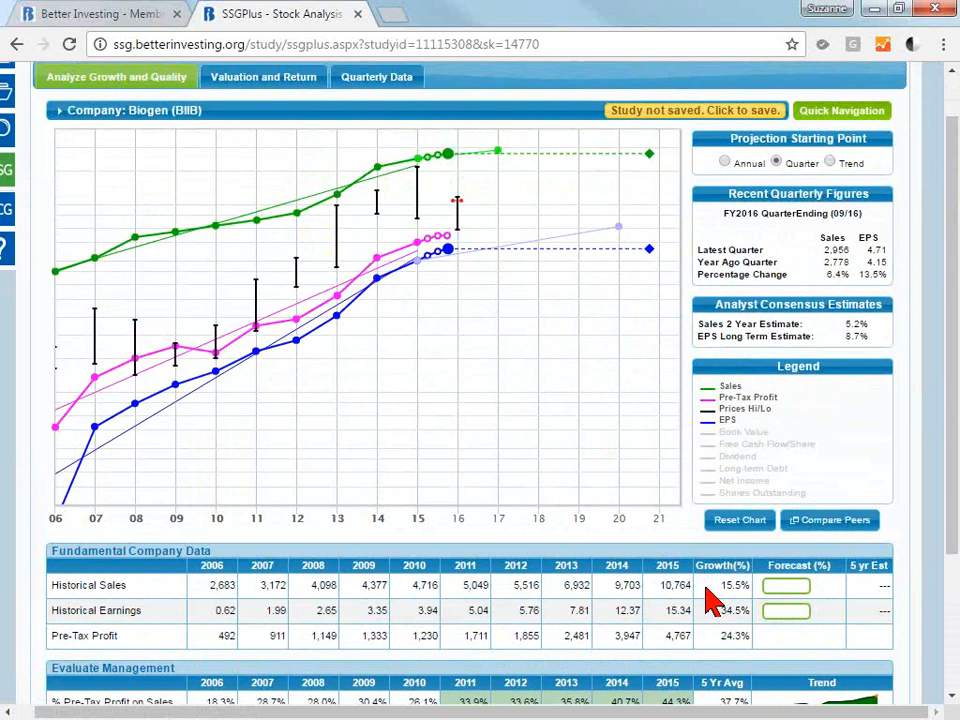
drag(708, 588, 751, 590)
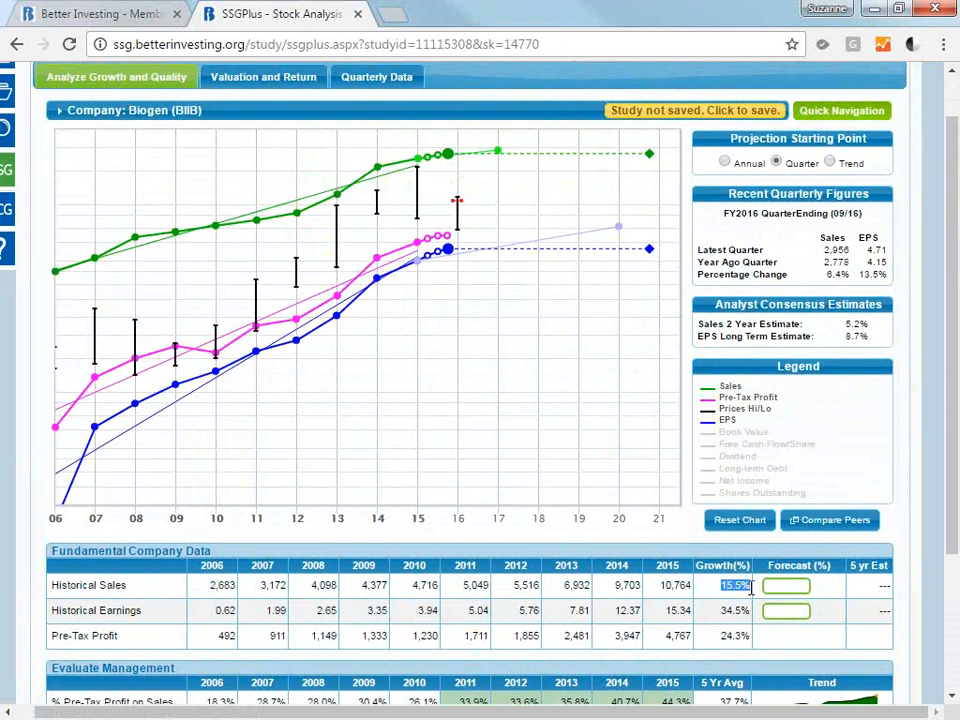
click(716, 590)
mouse_move(235, 350)
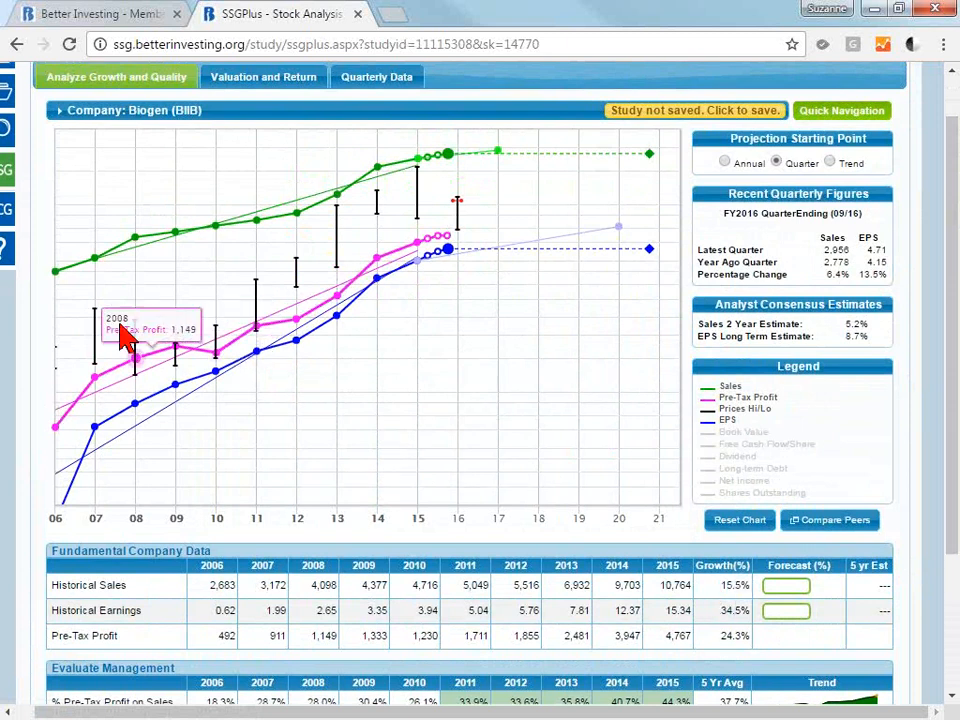
mouse_move(494, 170)
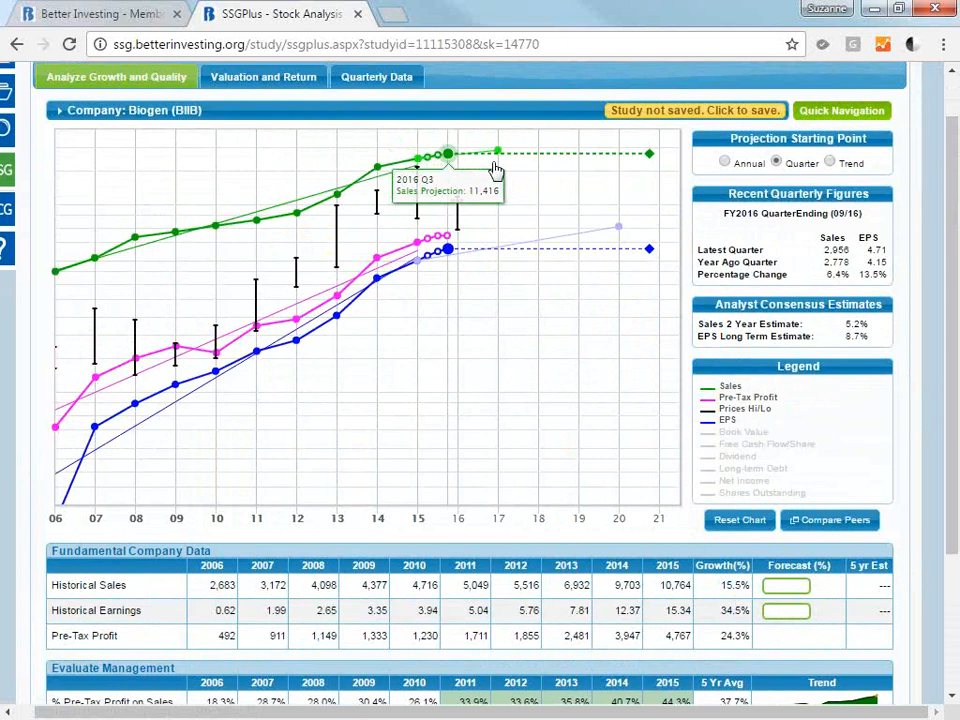
mouse_move(52, 282)
mouse_move(333, 188)
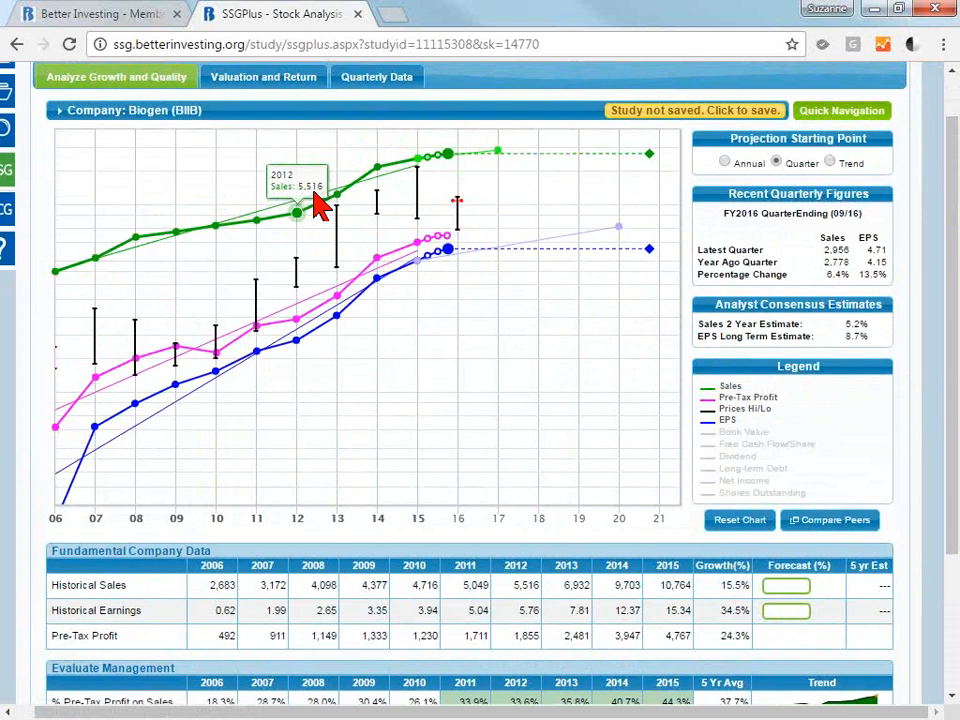
mouse_move(412, 172)
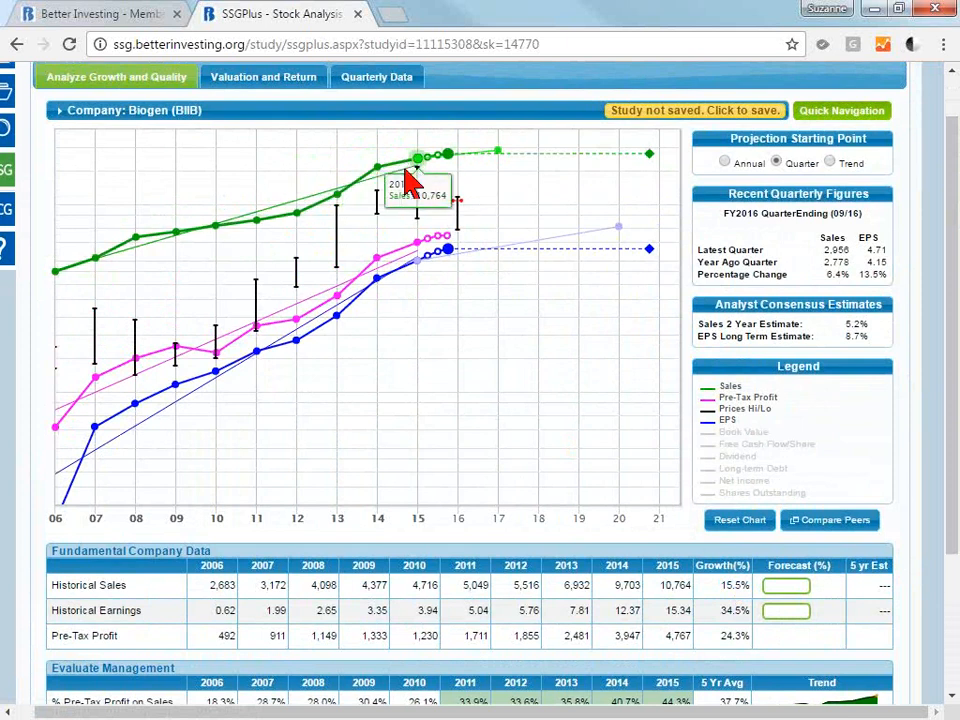
Compare the sales and EPS data points with their trend lines and hide the Pre-Tax Profit line from the growth chart.
mouse_move(270, 213)
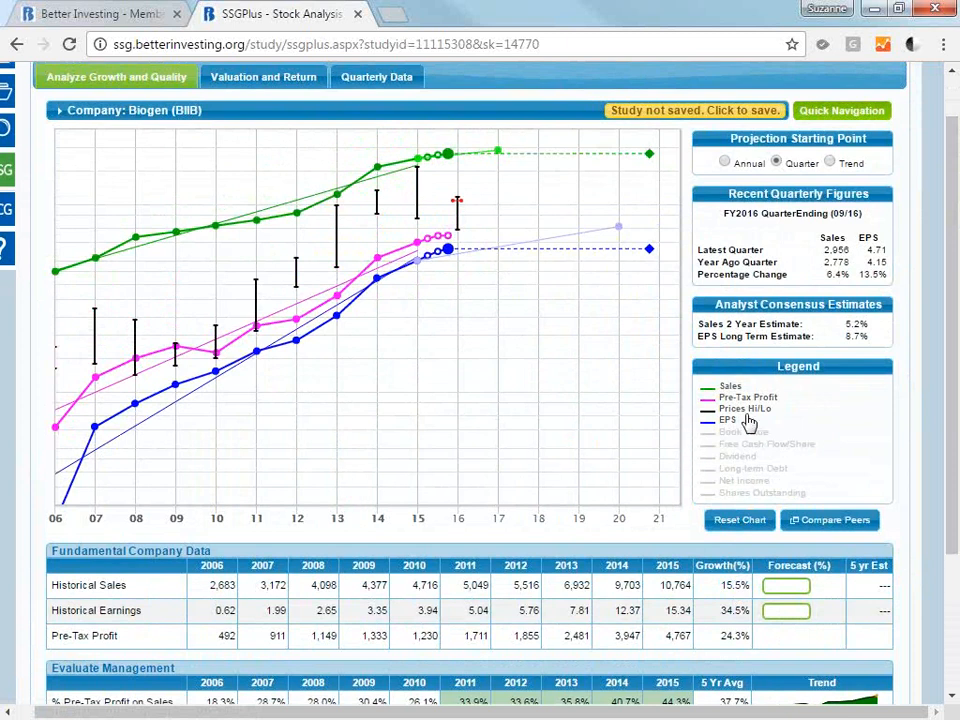
mouse_move(58, 526)
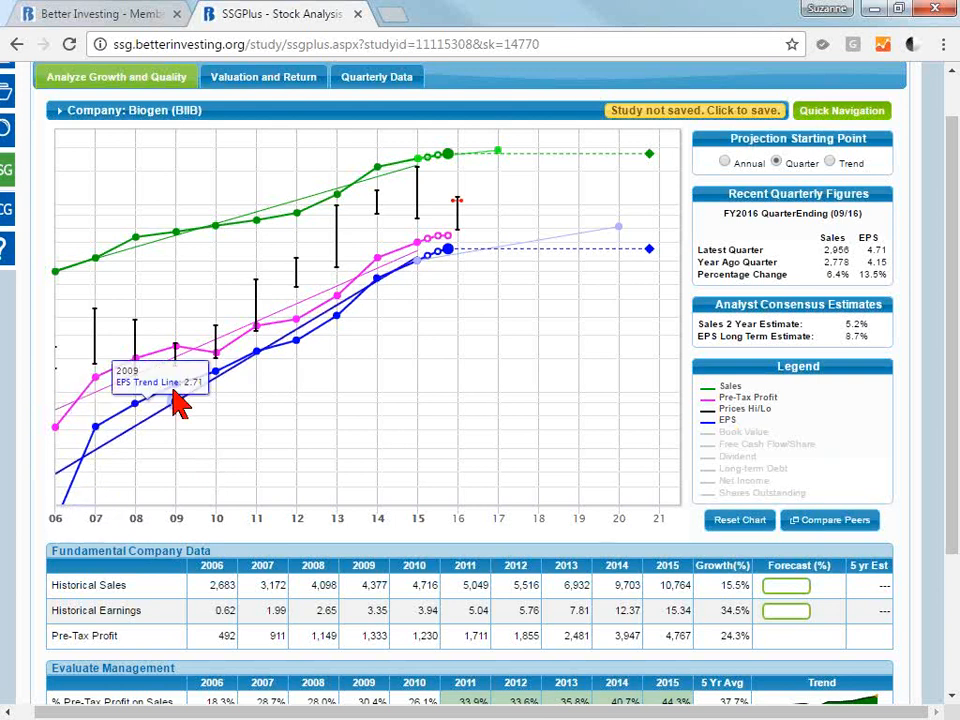
mouse_move(56, 474)
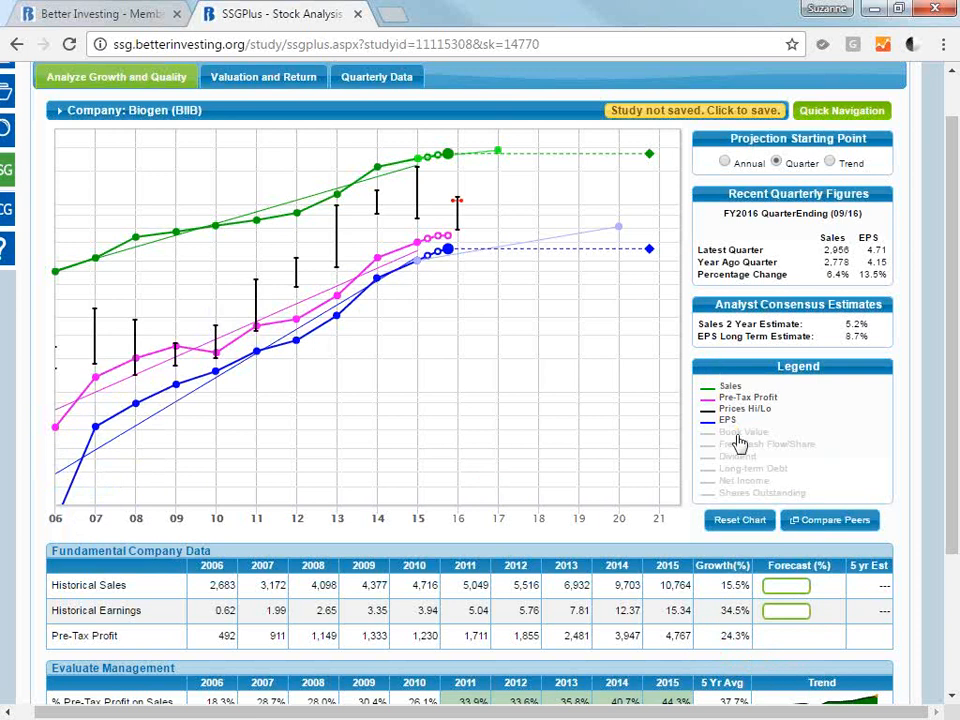
mouse_move(418, 203)
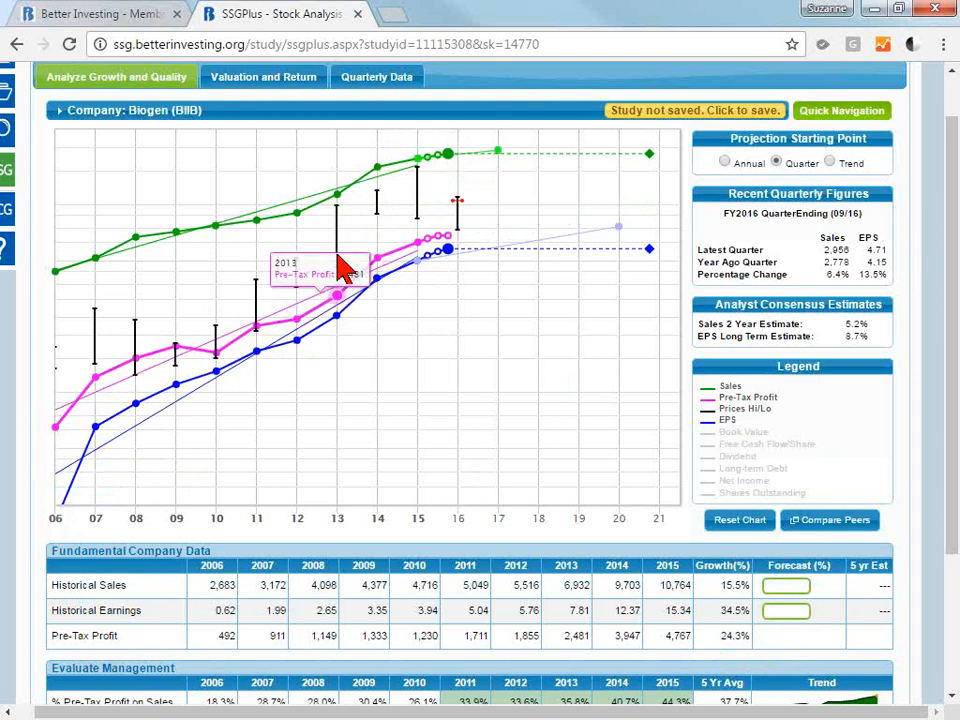
click(750, 399)
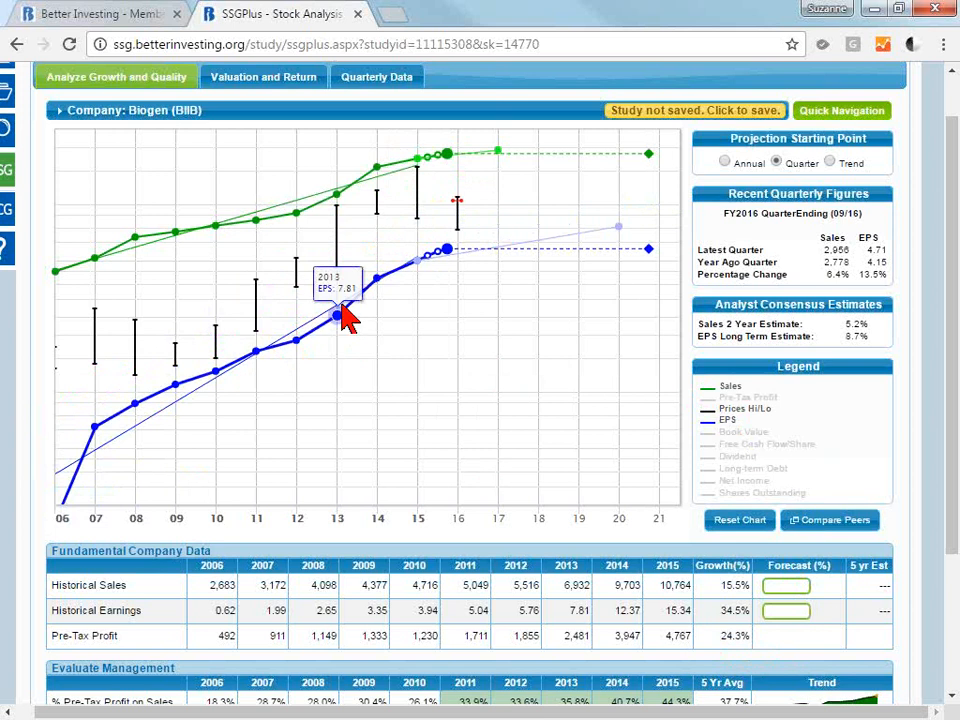
Shift the EPS line up over the price bars, and lower it on the chart until it sits below them.
drag(401, 265, 394, 222)
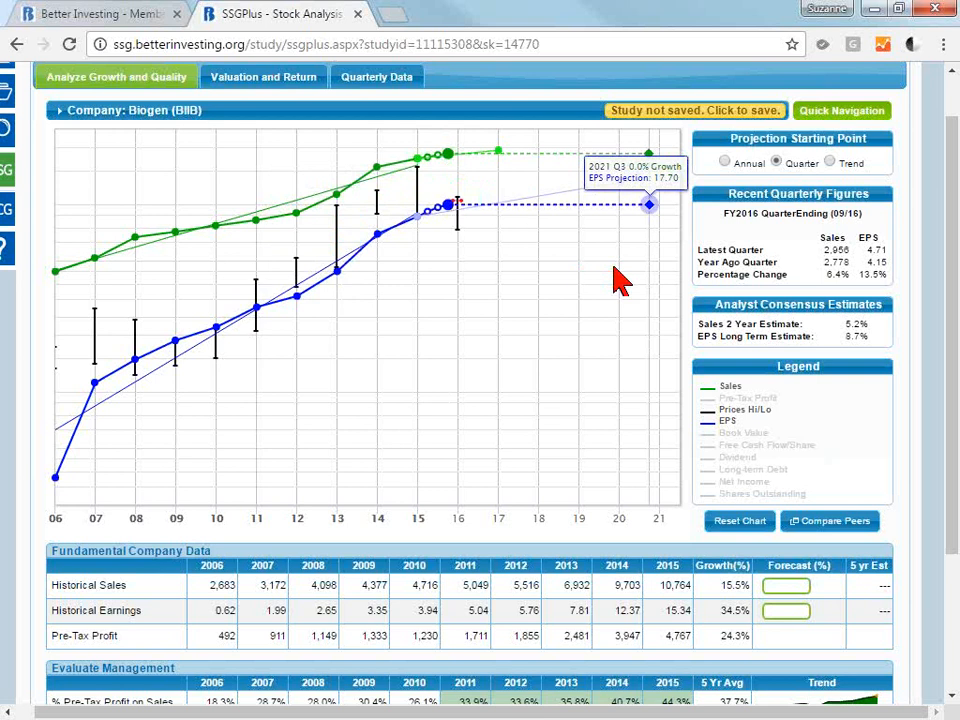
right_click(397, 231)
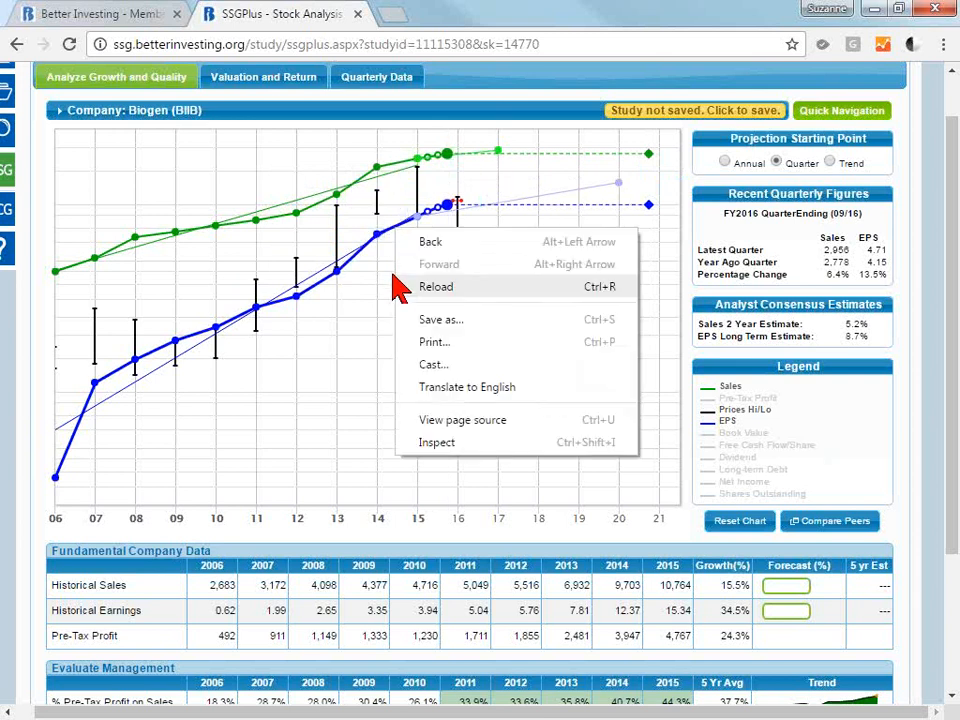
click(362, 254)
drag(361, 251, 365, 319)
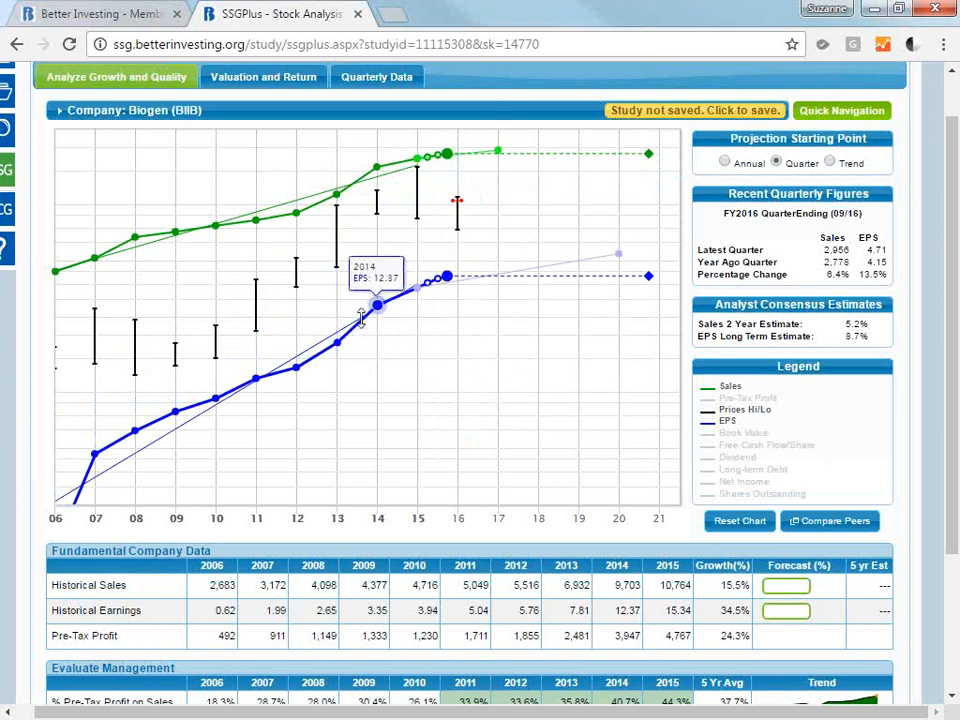
mouse_move(466, 213)
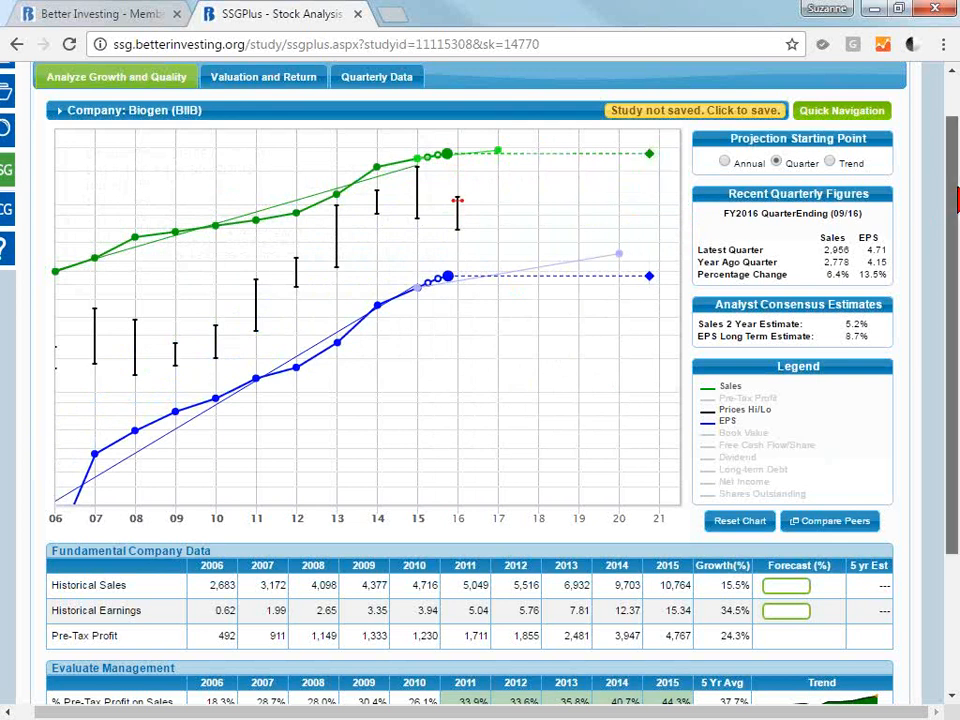
Review the five-year averages and trends for pre-tax profit on sales, earned on equity and debt to capital under Evaluate Management.
drag(957, 200, 957, 279)
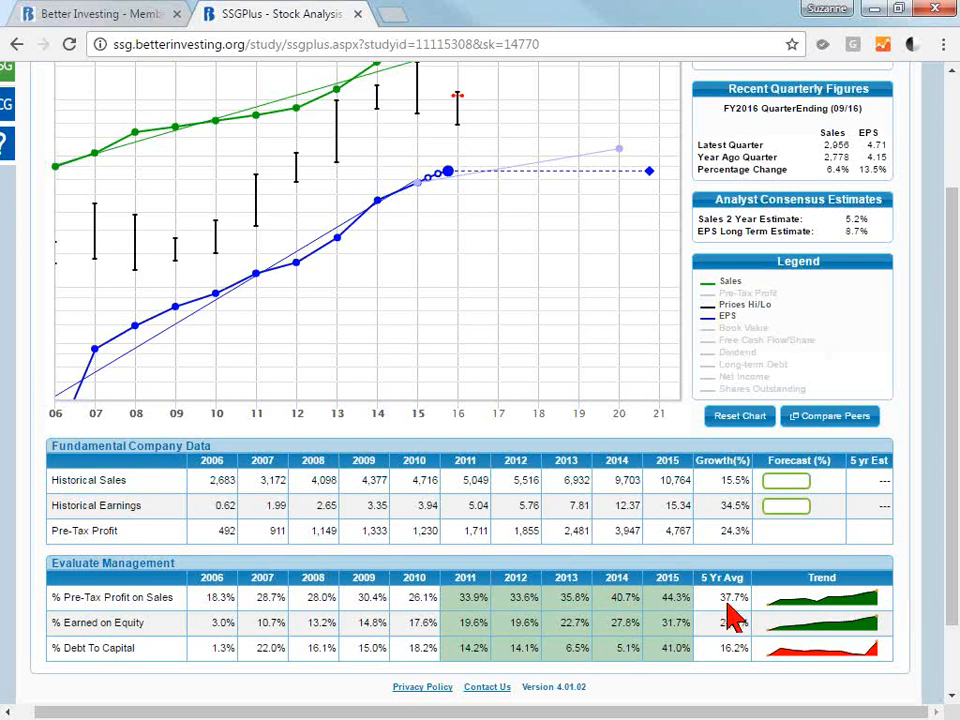
mouse_move(835, 605)
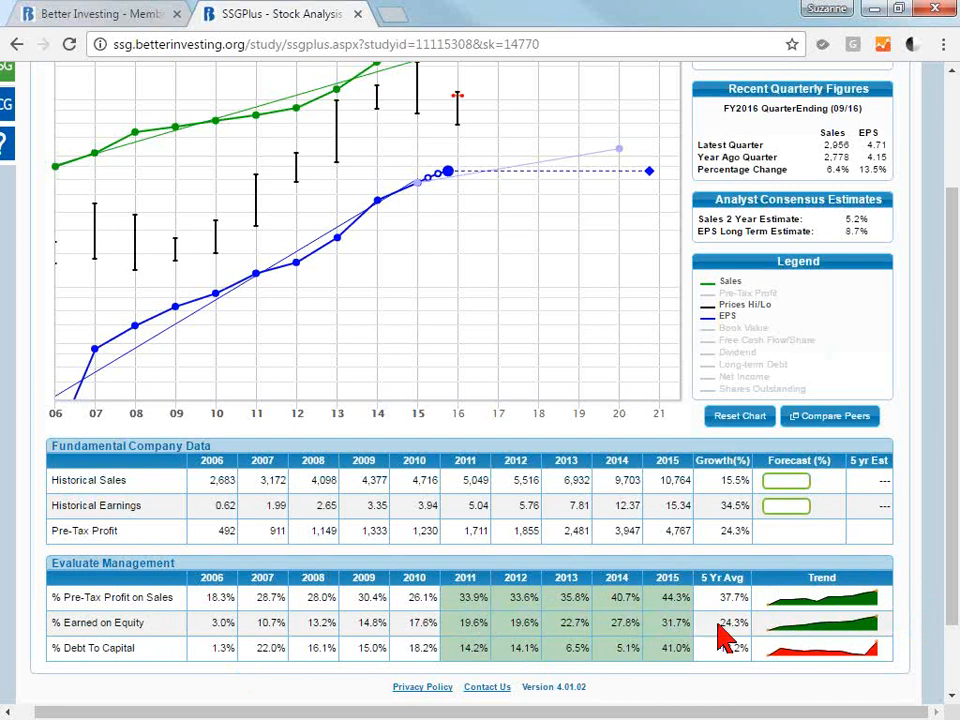
mouse_move(803, 640)
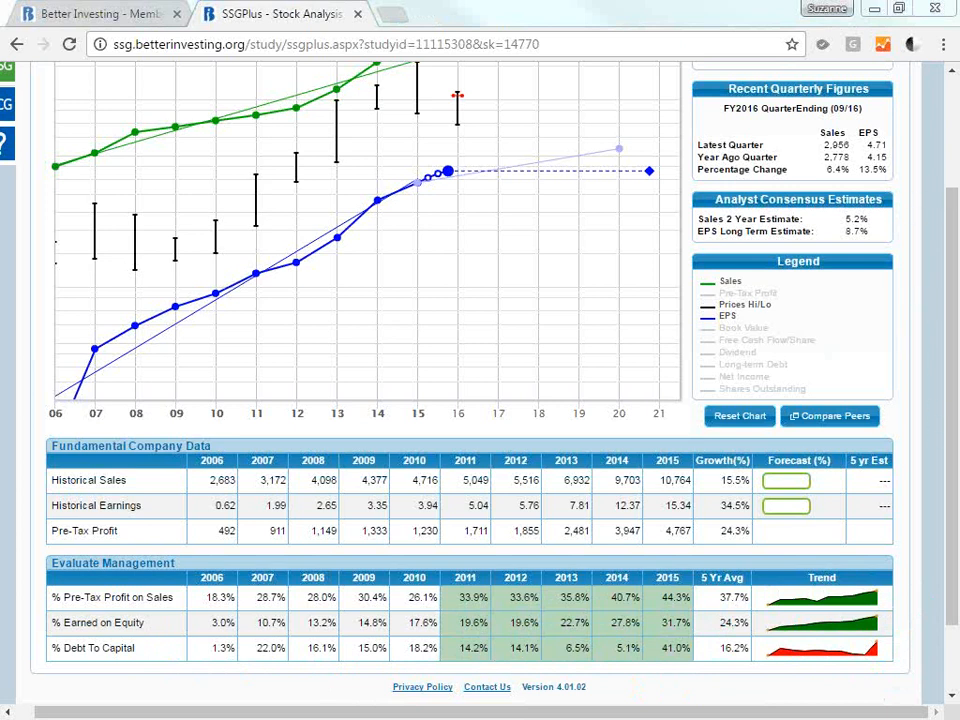
drag(956, 402, 957, 658)
mouse_move(776, 614)
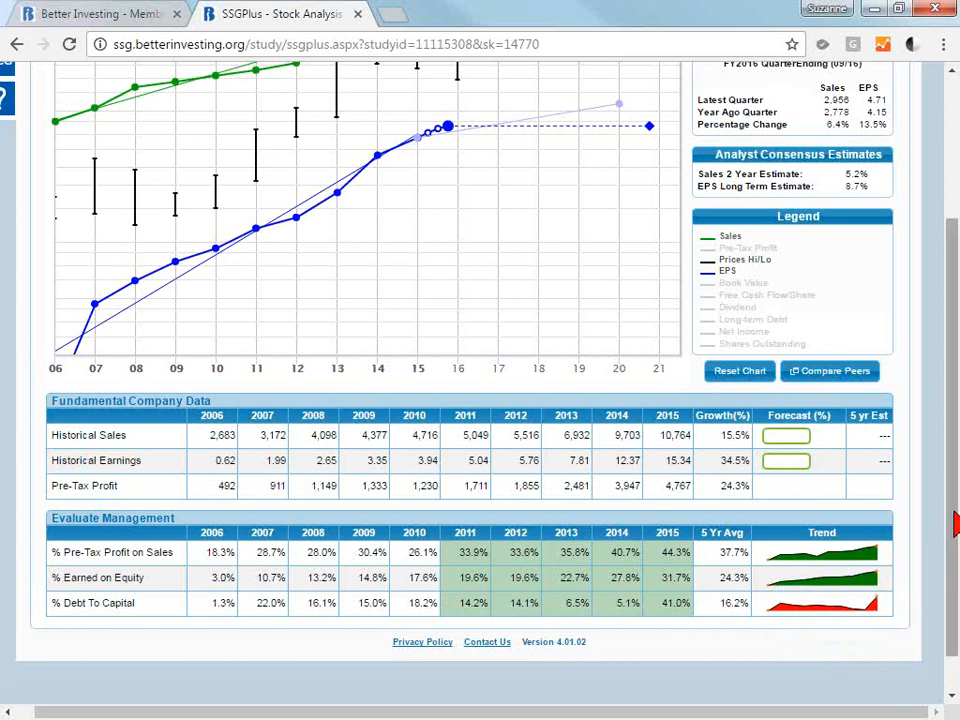
Check the trend display option in the study preferences and save them with Graph selected.
drag(954, 522, 954, 367)
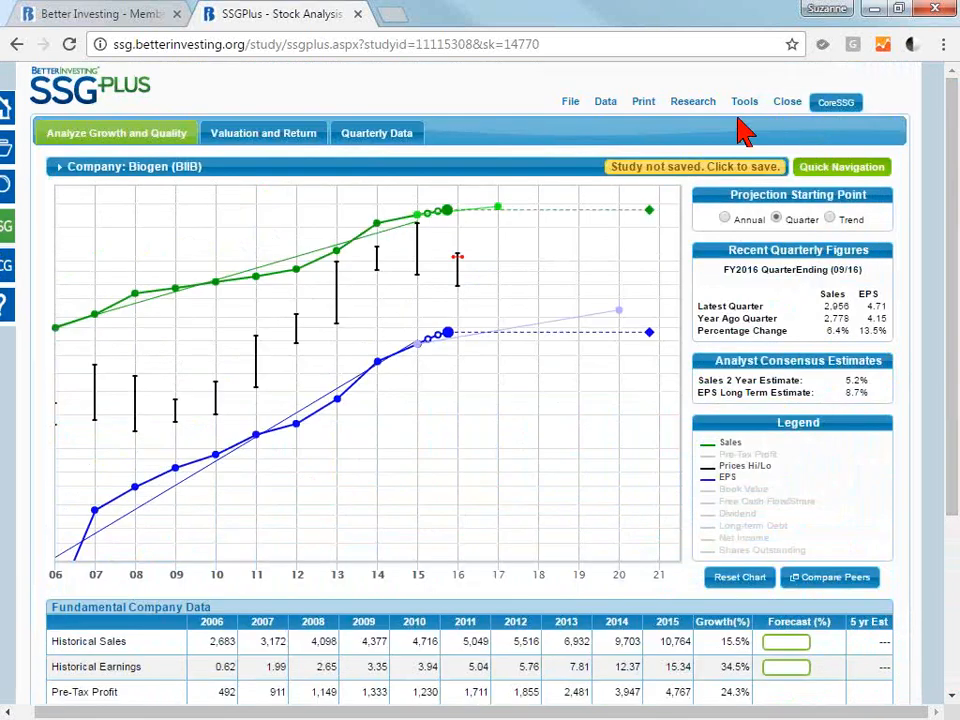
click(703, 108)
click(750, 105)
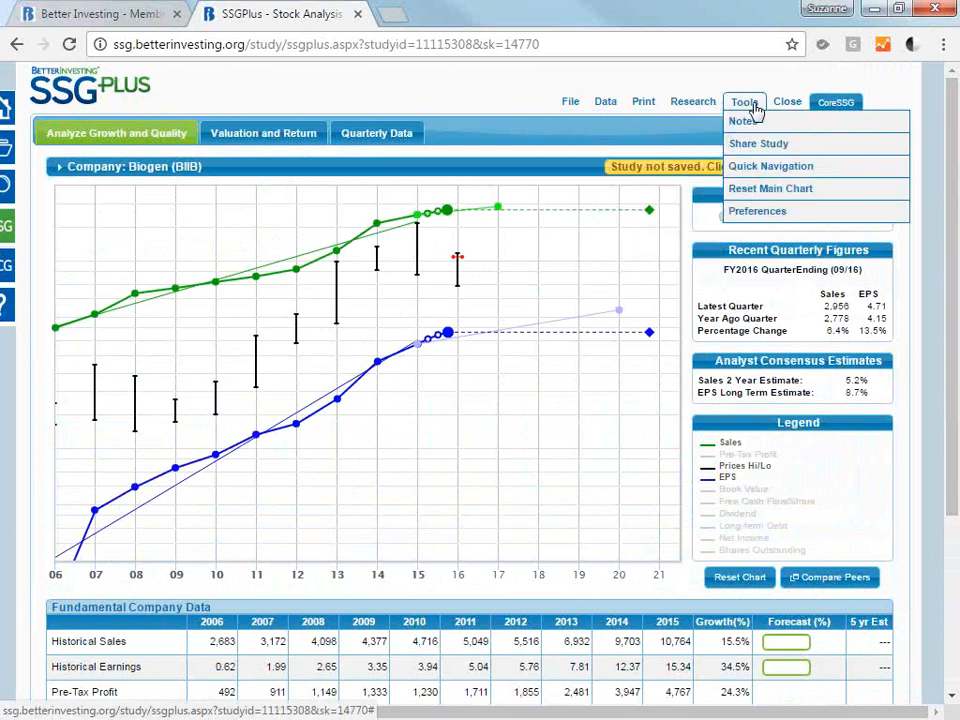
click(770, 213)
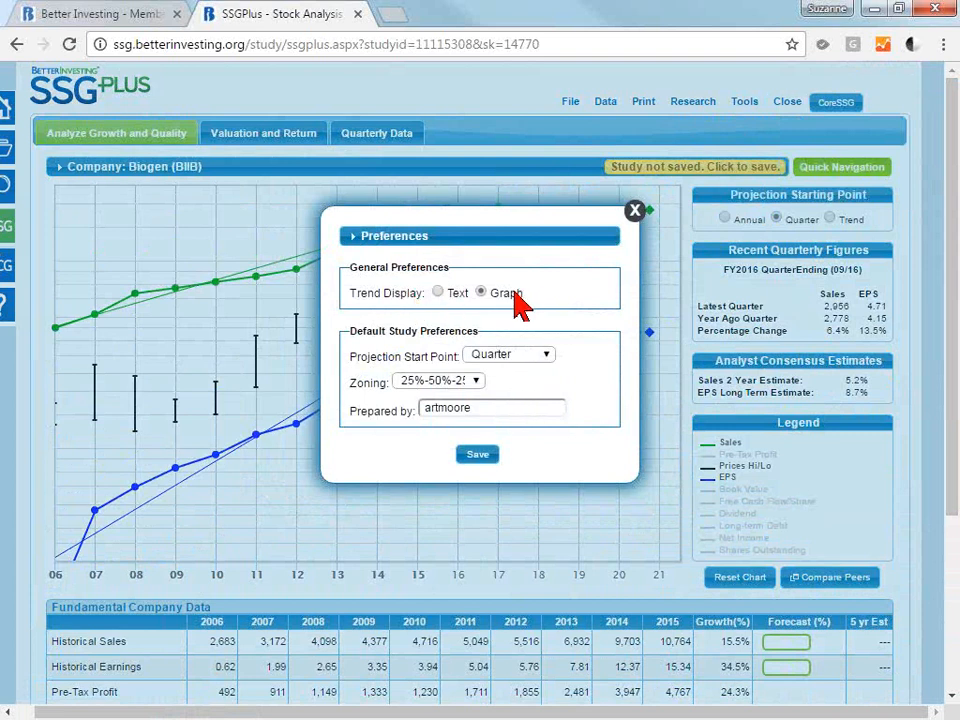
click(479, 458)
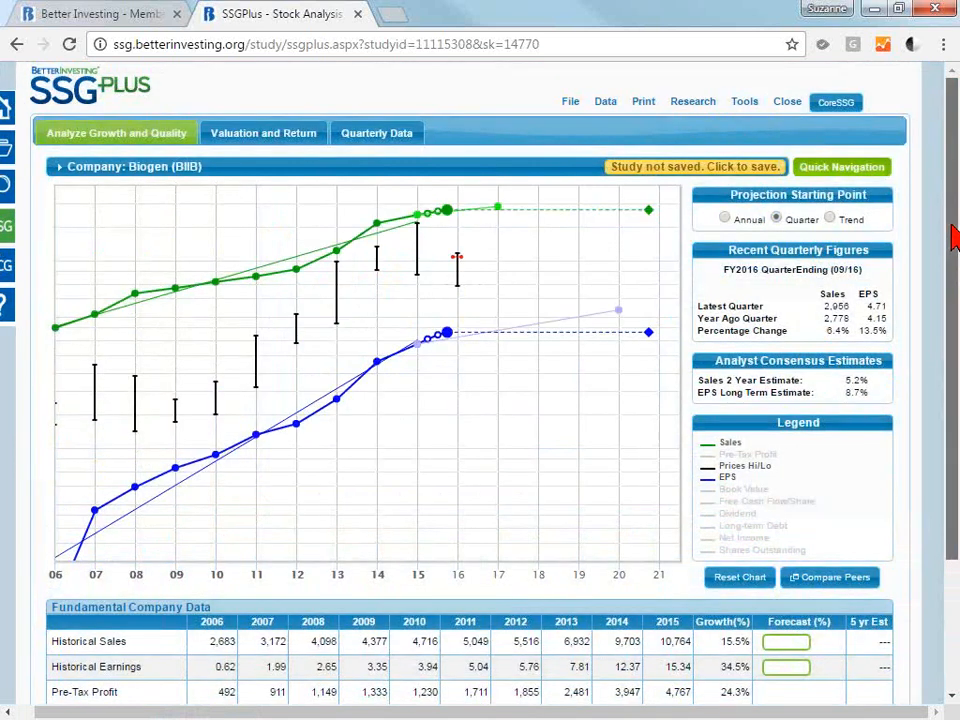
Exclude the 2006 outlier year from the growth calculations and examine the recalculated historical sales and earnings growth rates.
scroll(955, 237, down, 2)
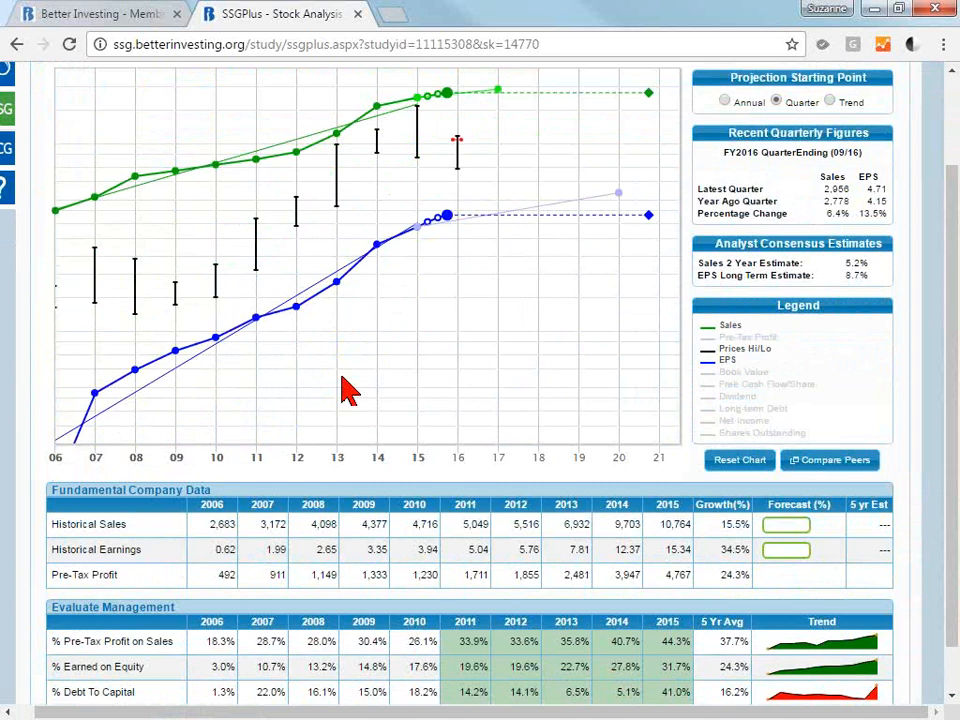
mouse_move(62, 463)
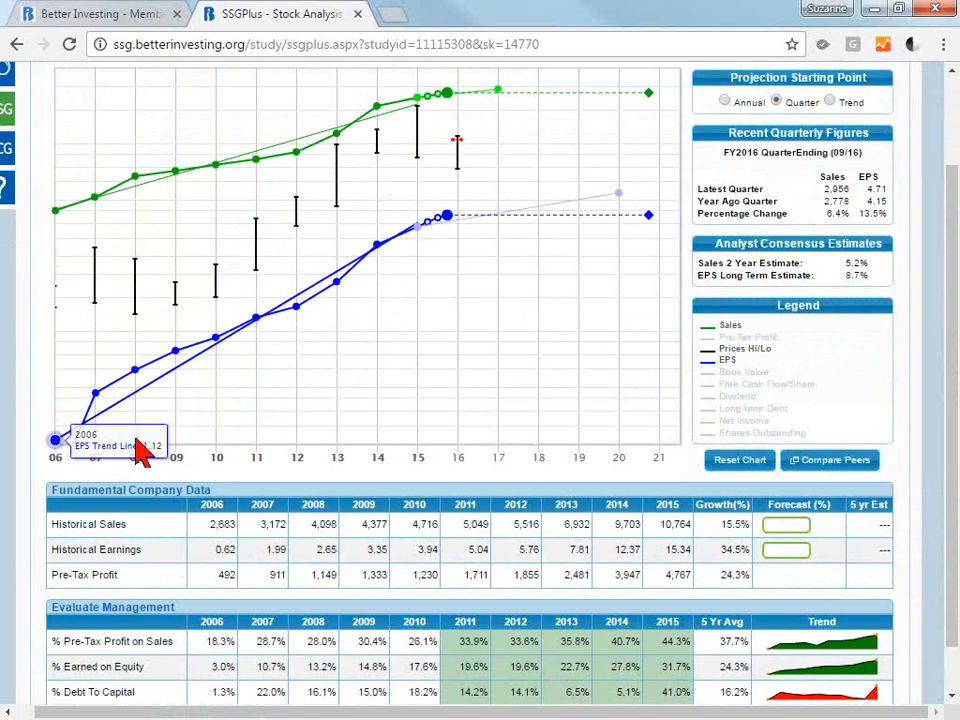
mouse_move(114, 468)
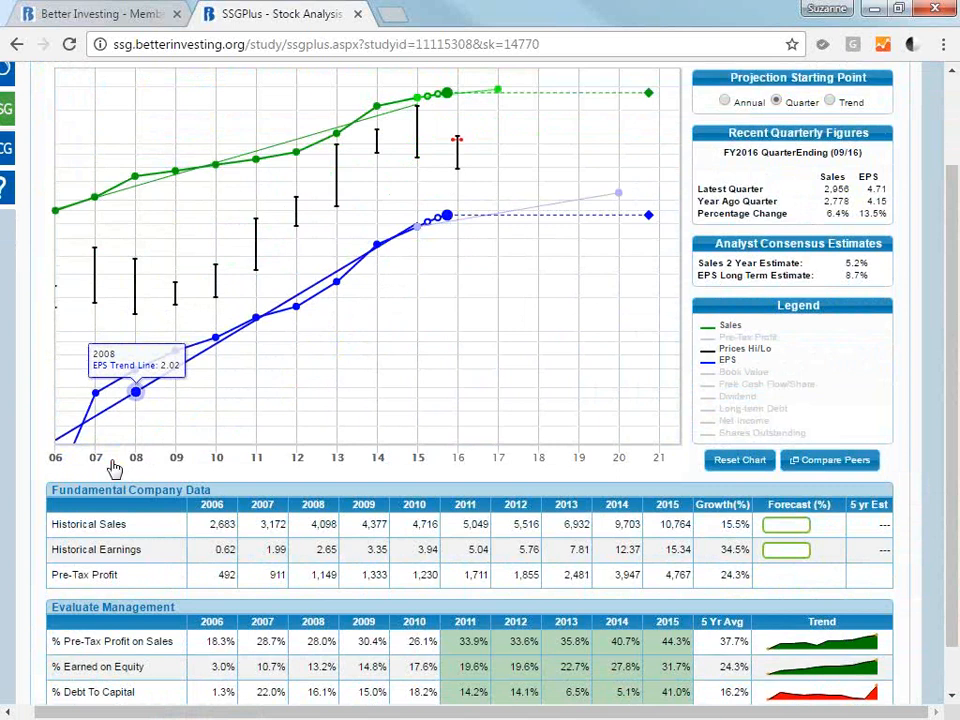
click(58, 460)
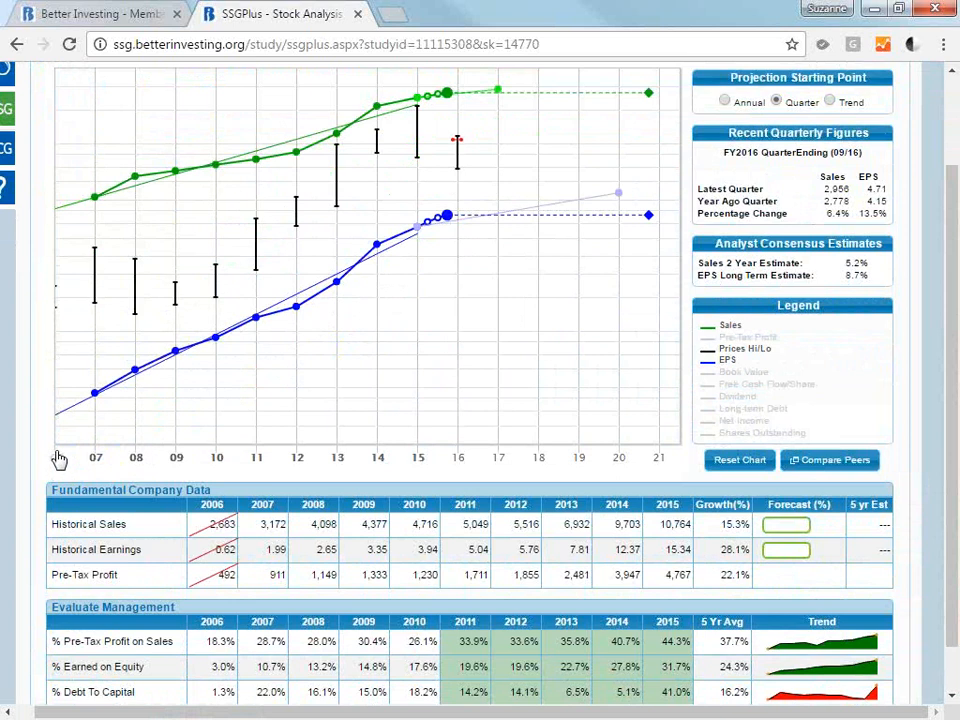
mouse_move(57, 414)
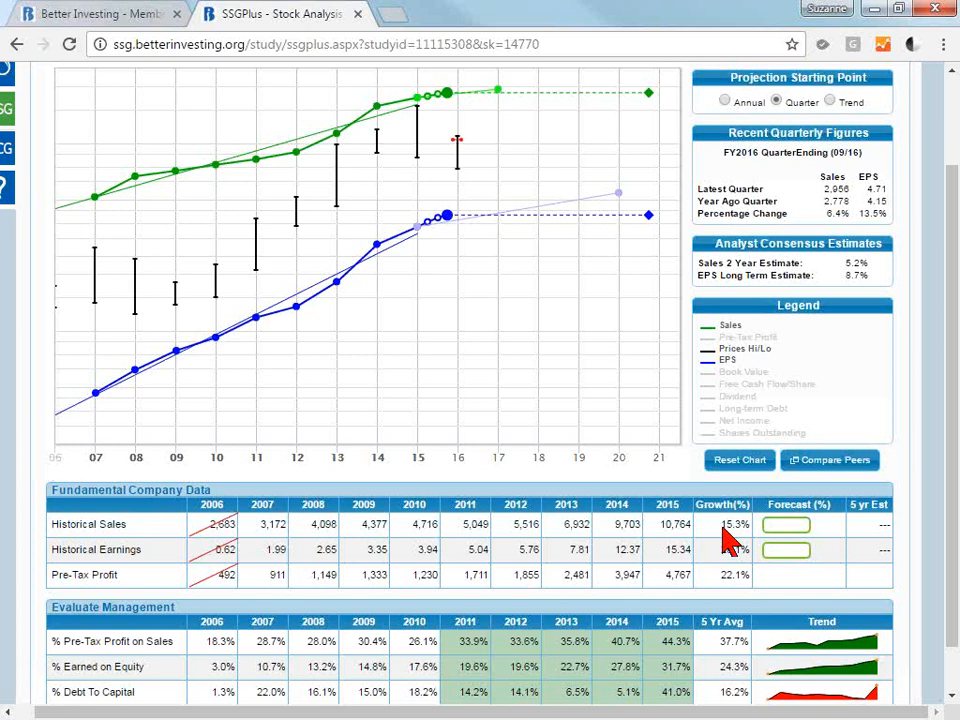
double_click(749, 548)
click(749, 548)
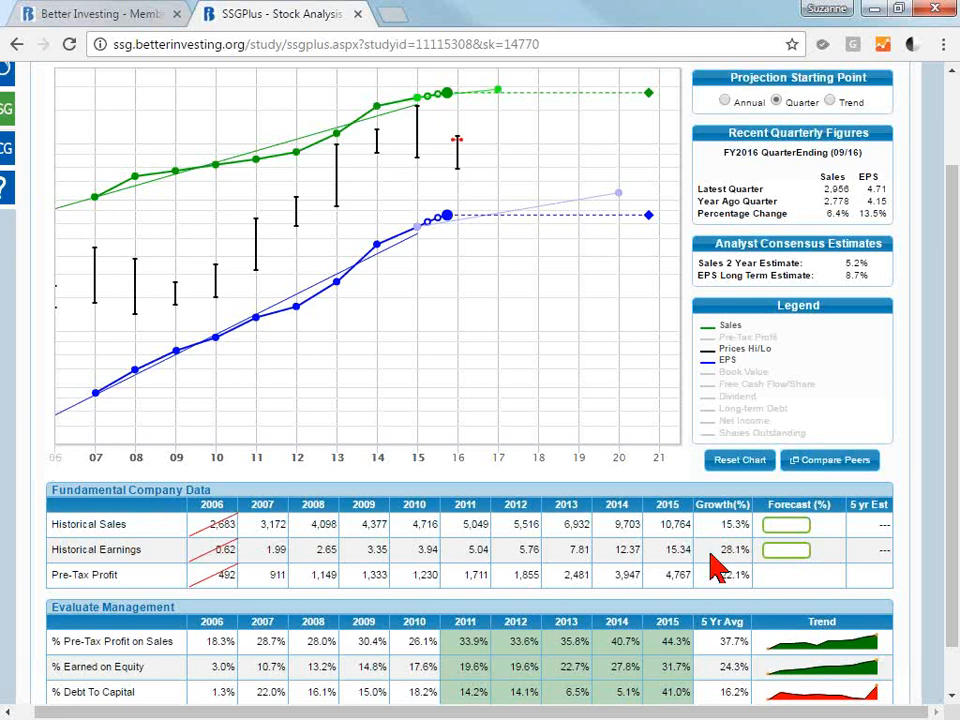
Toggle the 2006 data back in, out and in again to compare its effect on the EPS trend line and growth rates.
click(57, 460)
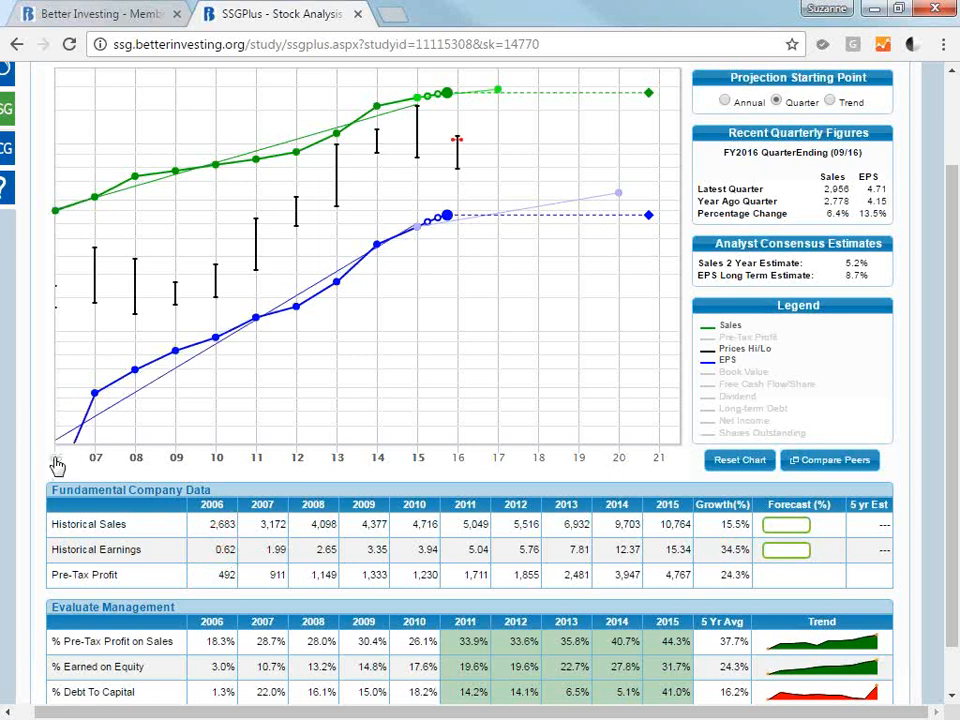
click(57, 460)
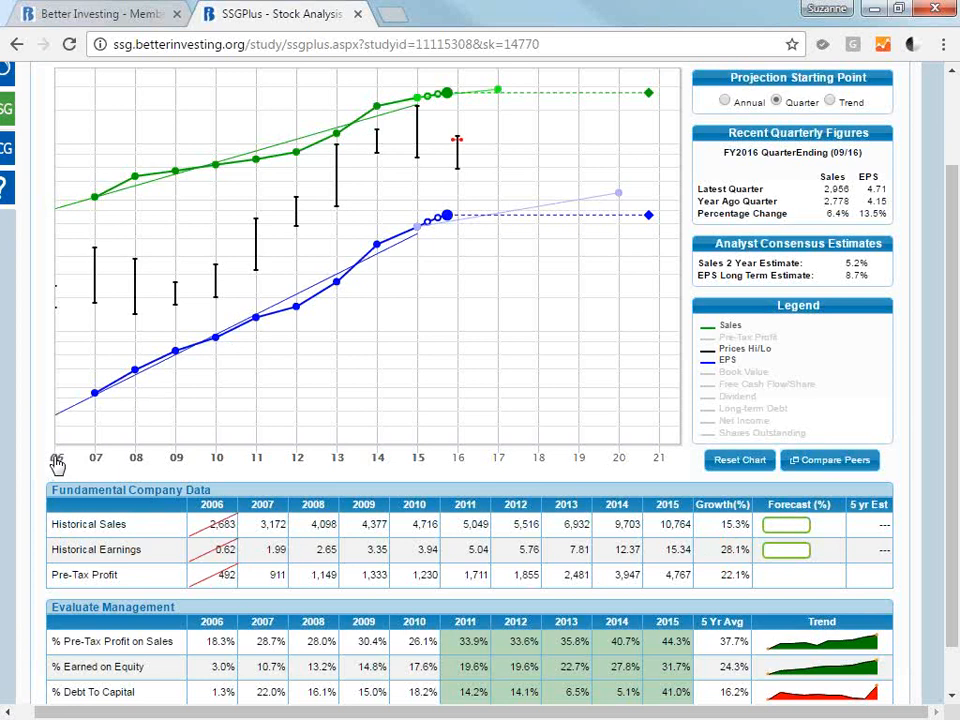
click(57, 460)
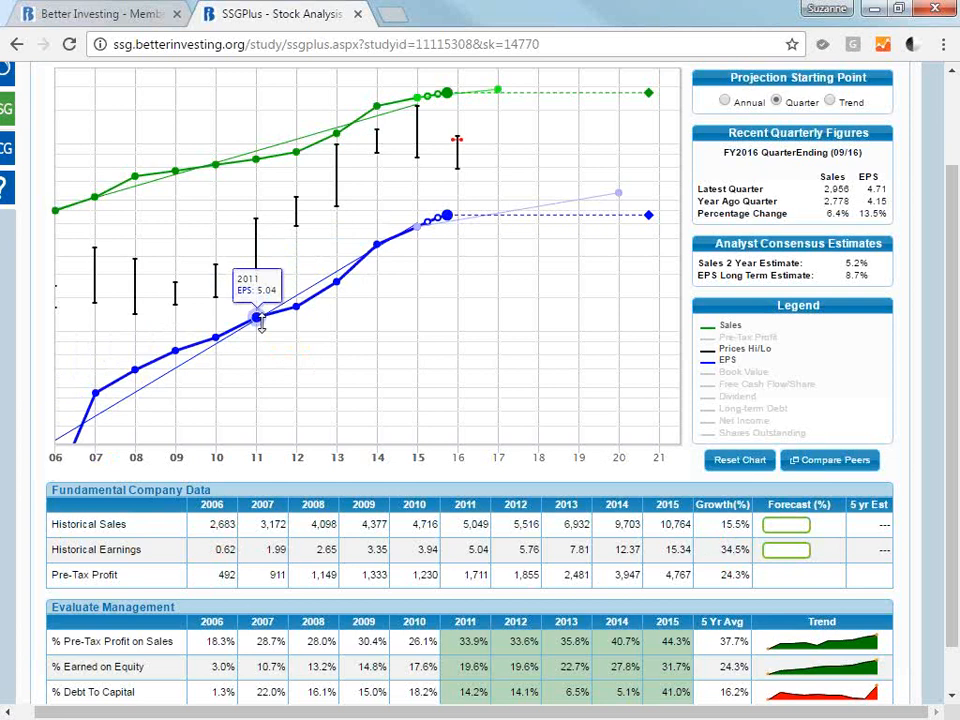
Exclude the years 2006 through 2010 from the historical growth calculations.
click(100, 456)
click(137, 461)
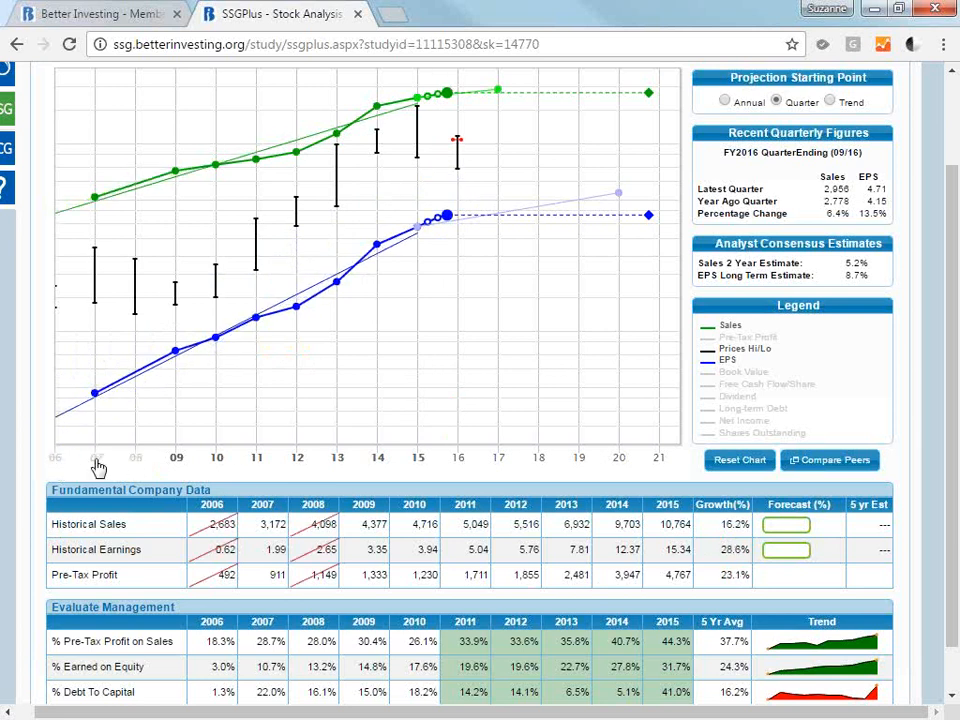
click(178, 459)
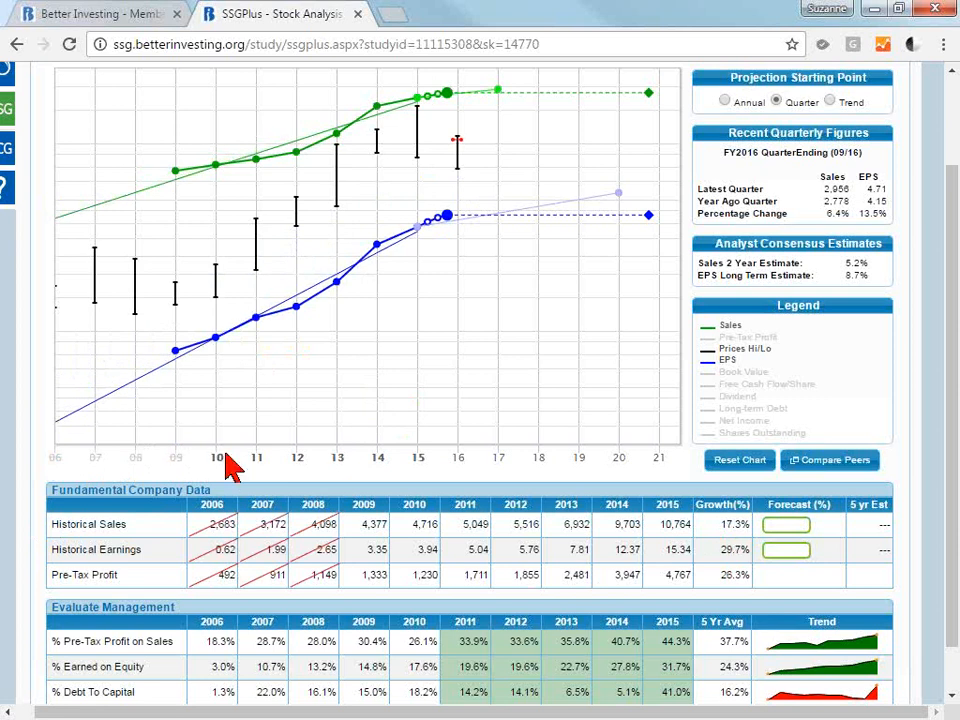
click(220, 458)
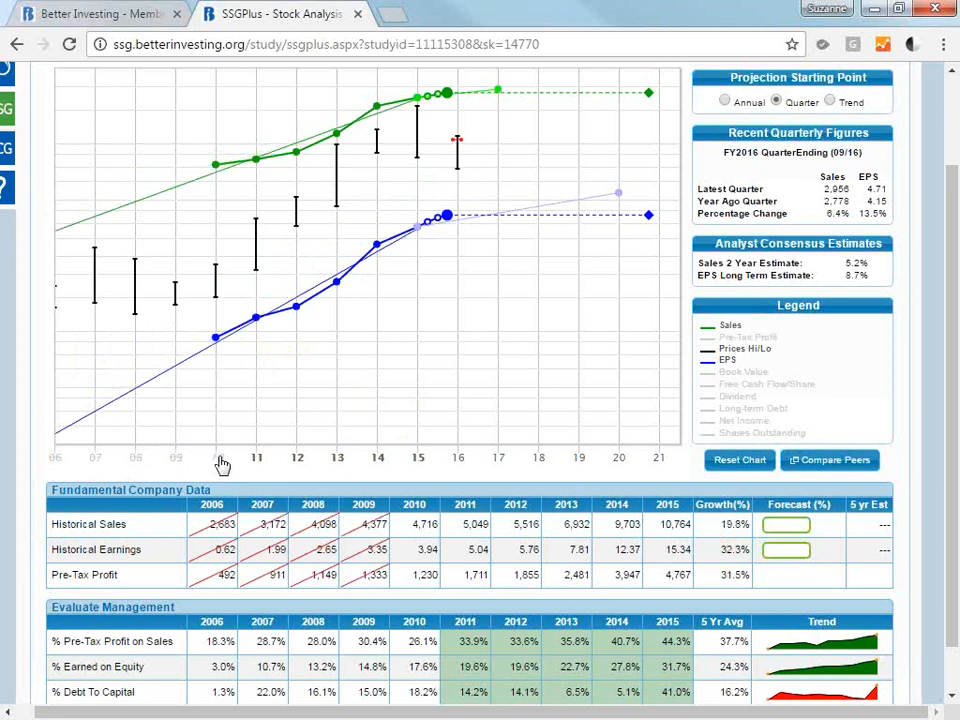
click(218, 459)
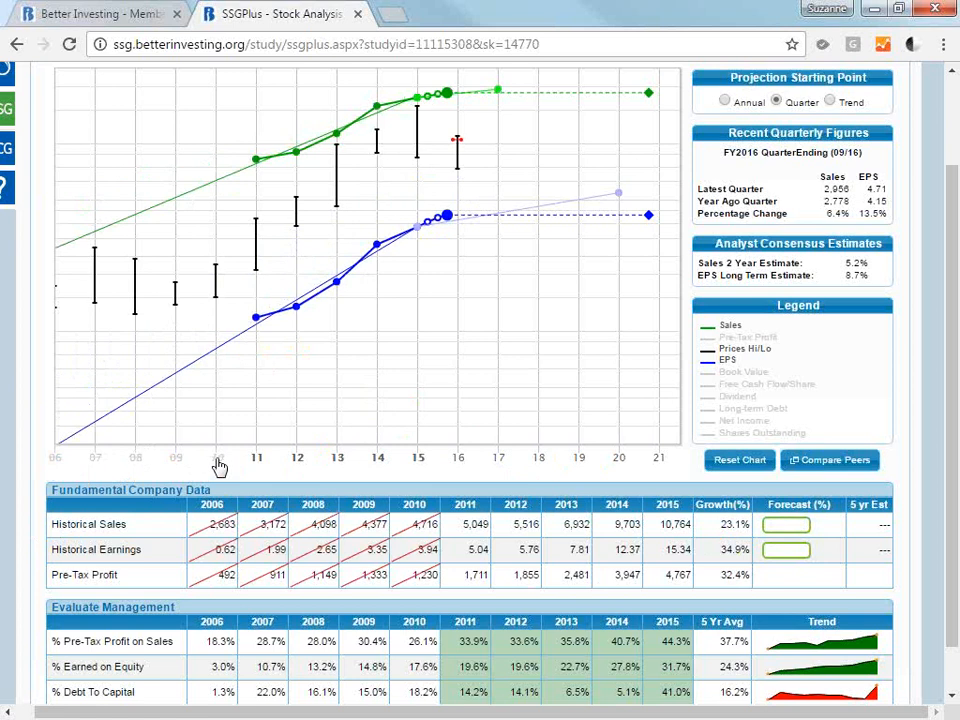
Restore the excluded years 2010 back through 2006 to the growth calculations and view the tables below the chart.
click(181, 466)
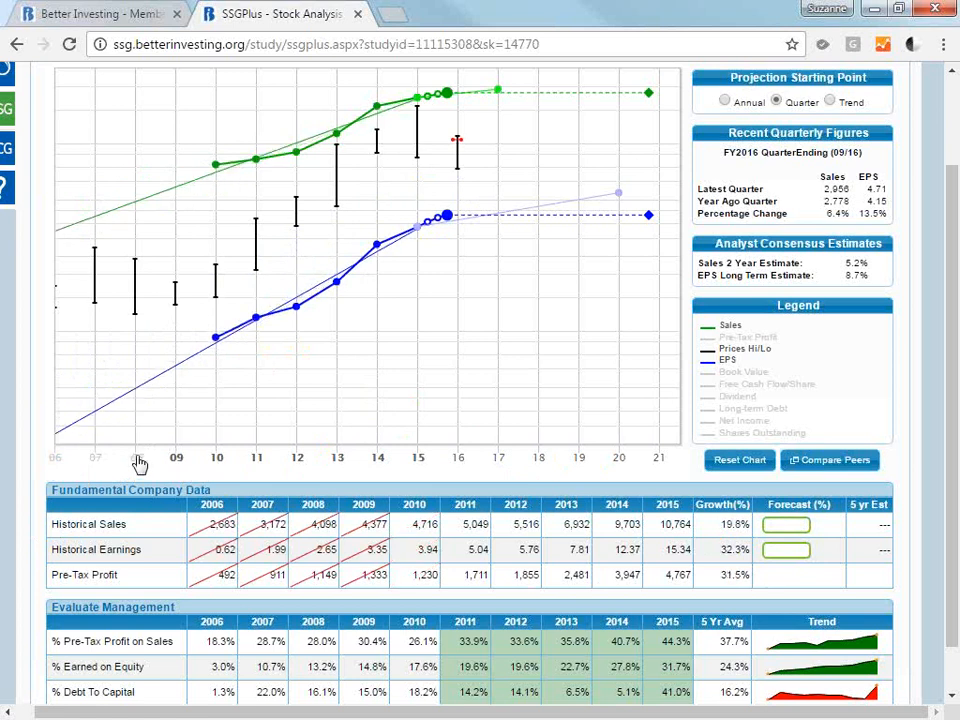
click(138, 462)
click(96, 464)
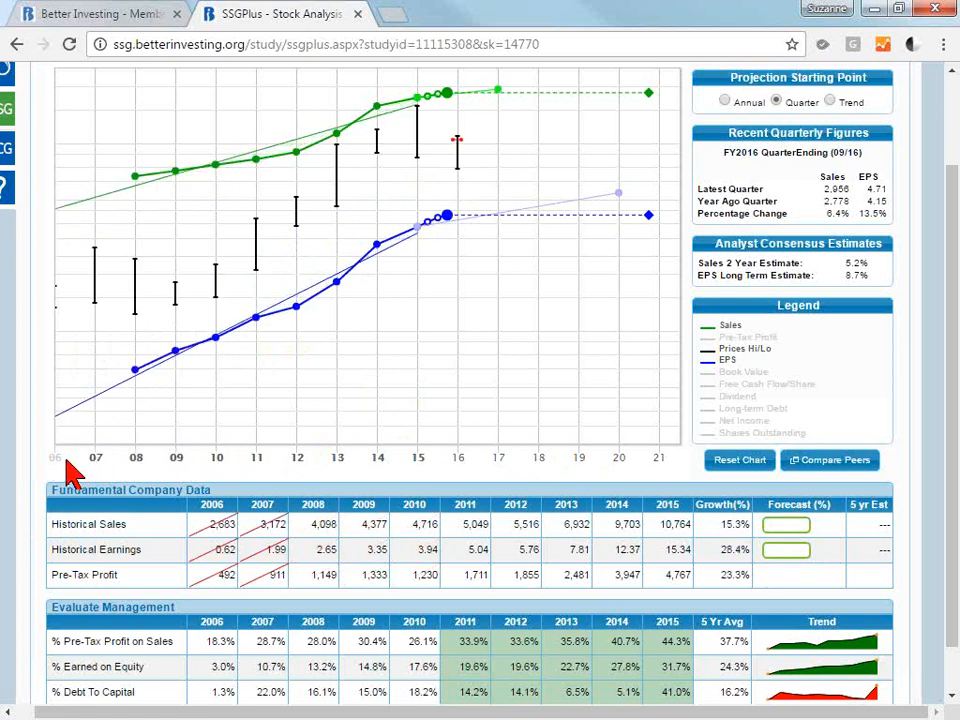
click(57, 463)
click(56, 463)
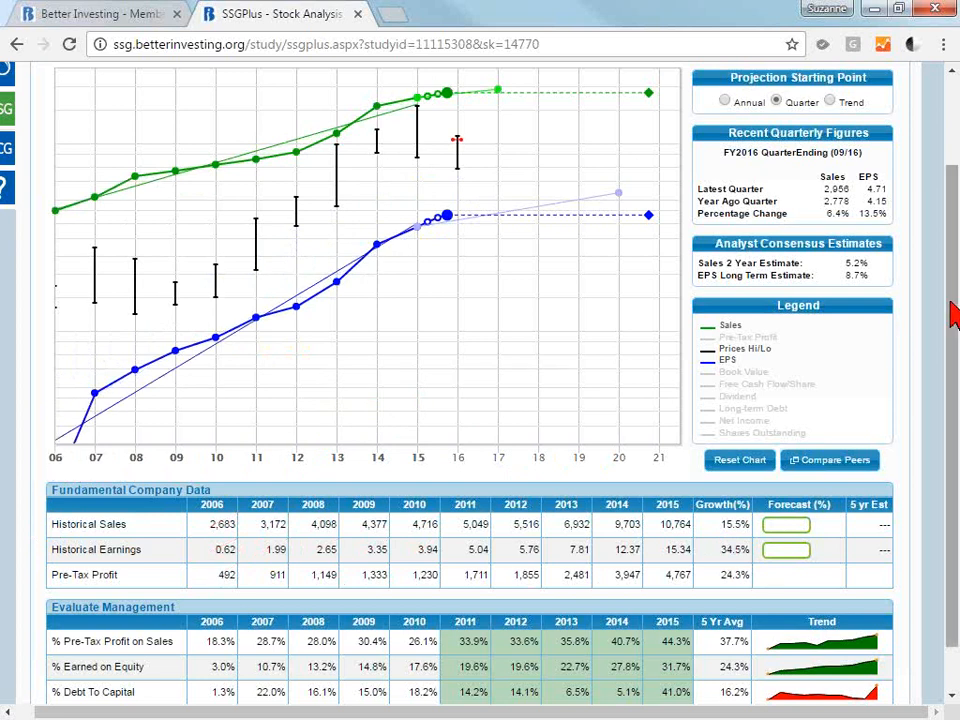
scroll(953, 315, down, 2)
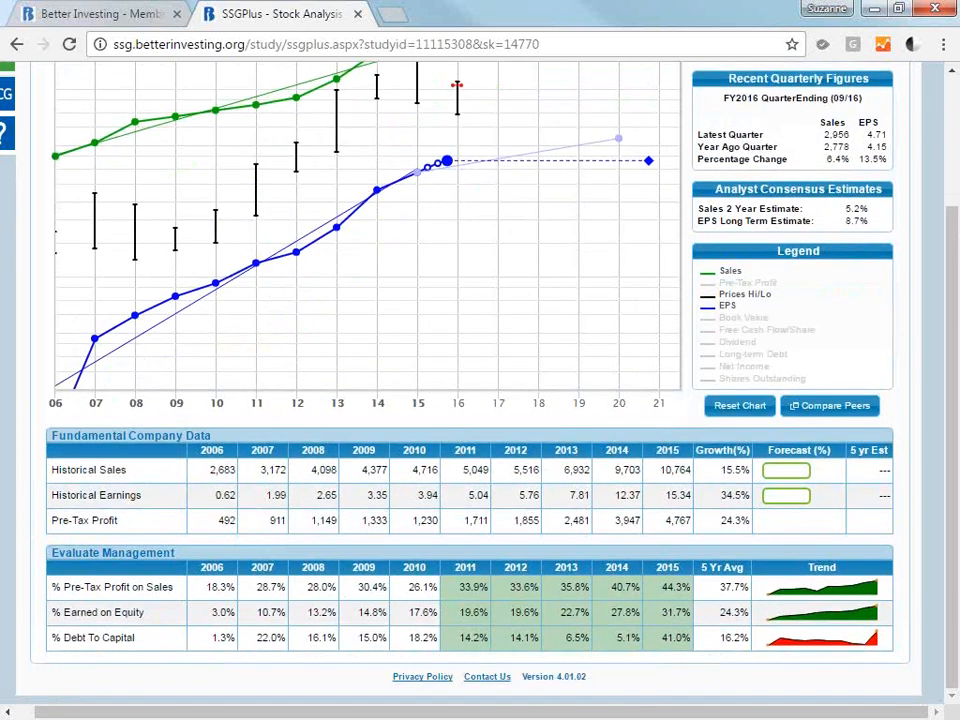
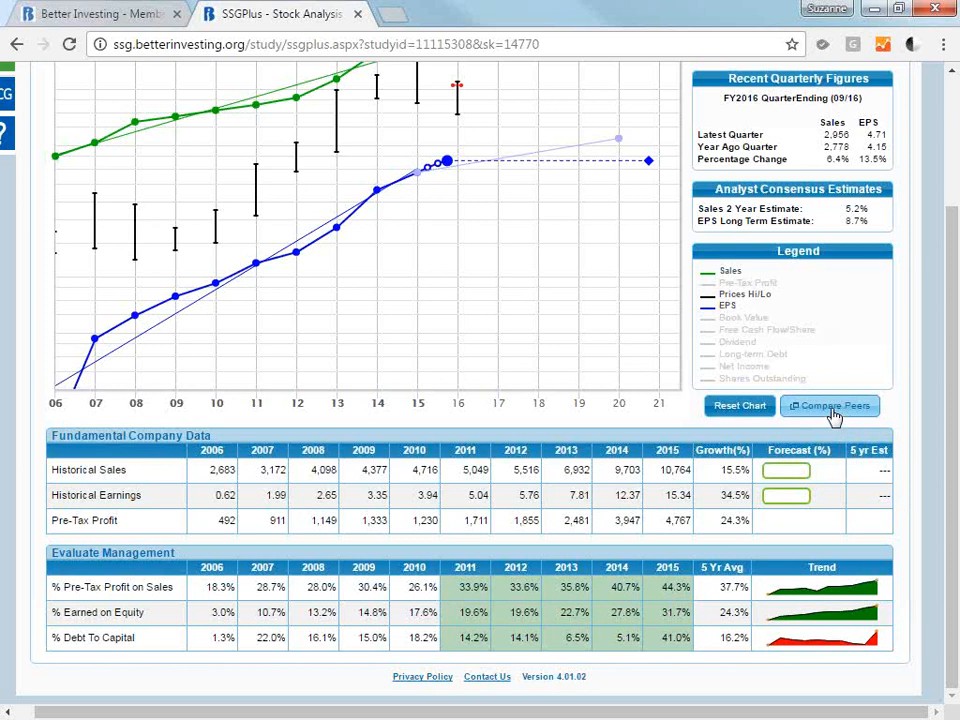
Open the peer comparison, replace the Amgen peer with CELG - Celgene Corp and update the study.
click(834, 414)
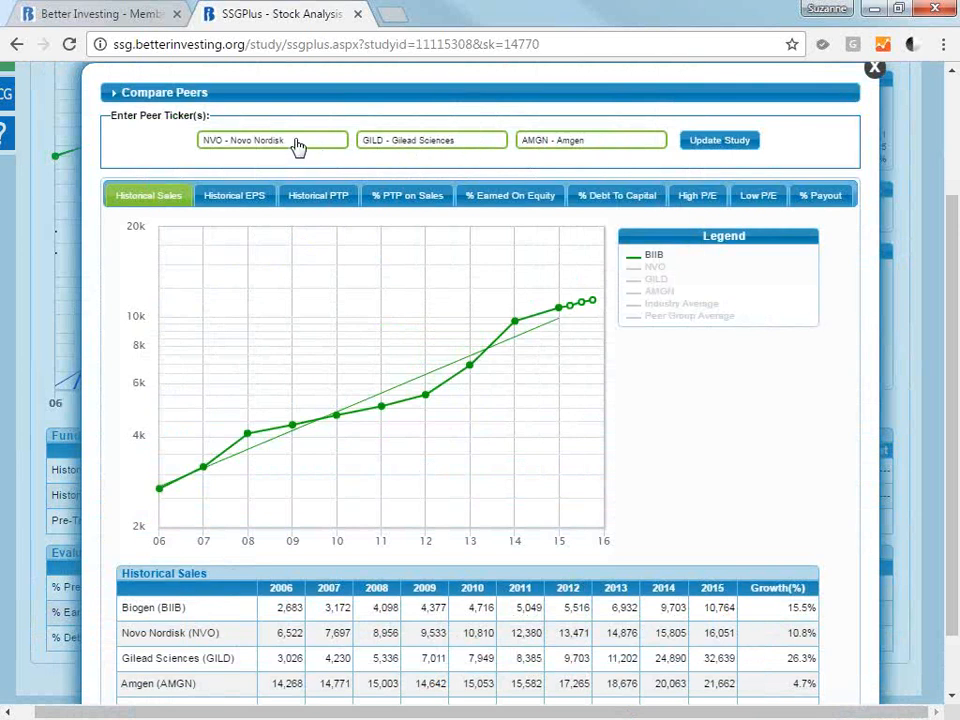
click(611, 147)
click(611, 147)
key(ctrl+a)
key(BackSpace)
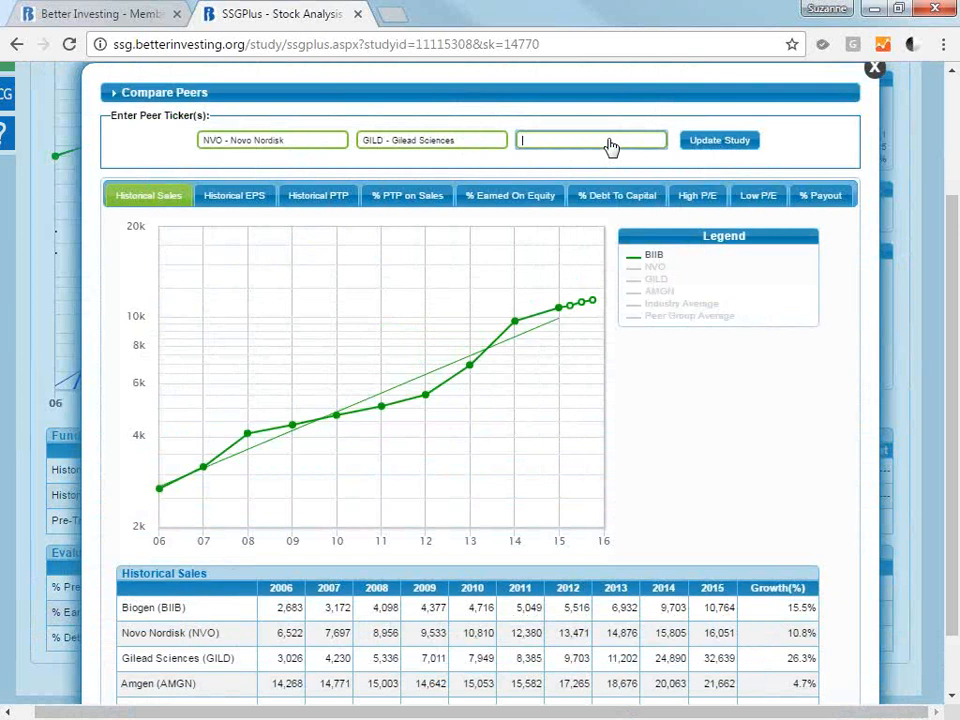
text(celeg)
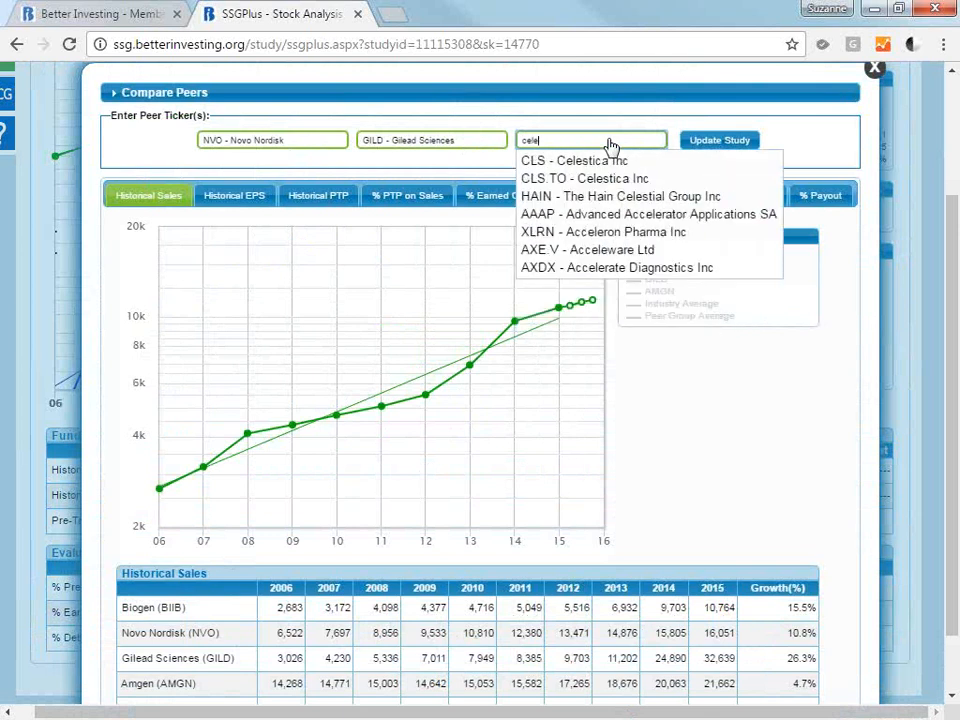
key(BackSpace)
key(BackSpace)
text(g)
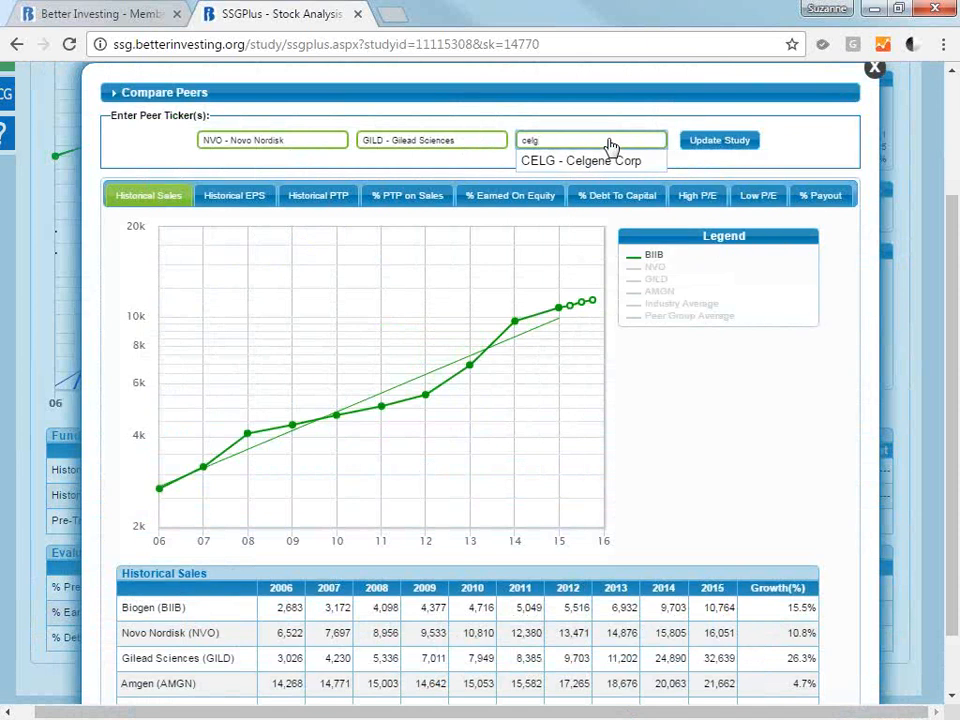
text(n)
key(BackSpace)
click(620, 160)
click(705, 146)
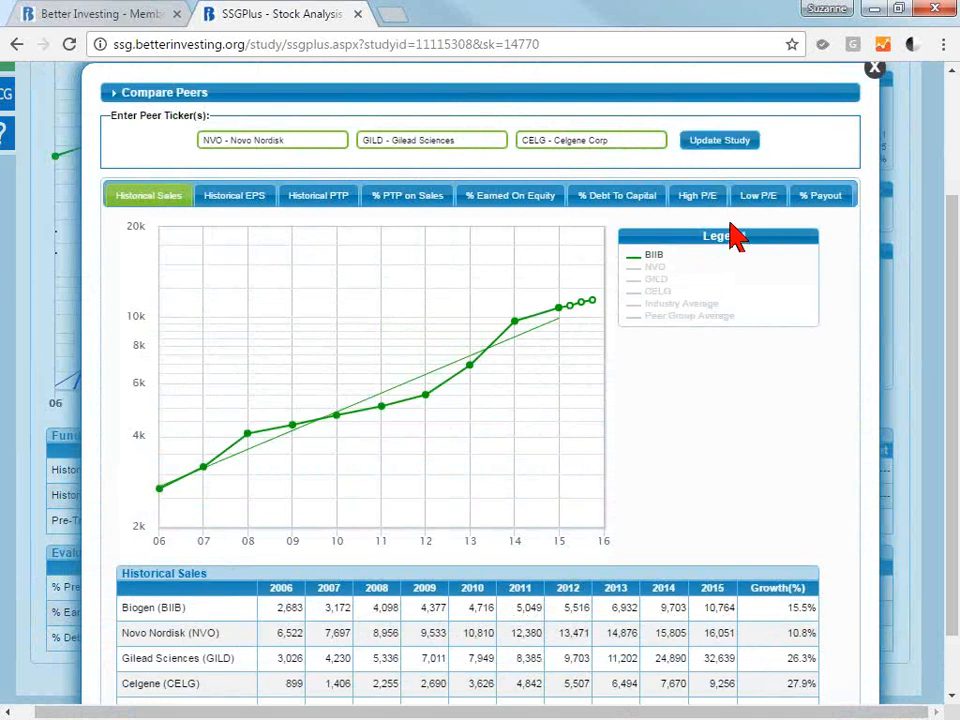
Add the NVO and GILD lines to the historical sales comparison chart, switching GILD off and on to compare against BIIB.
click(656, 268)
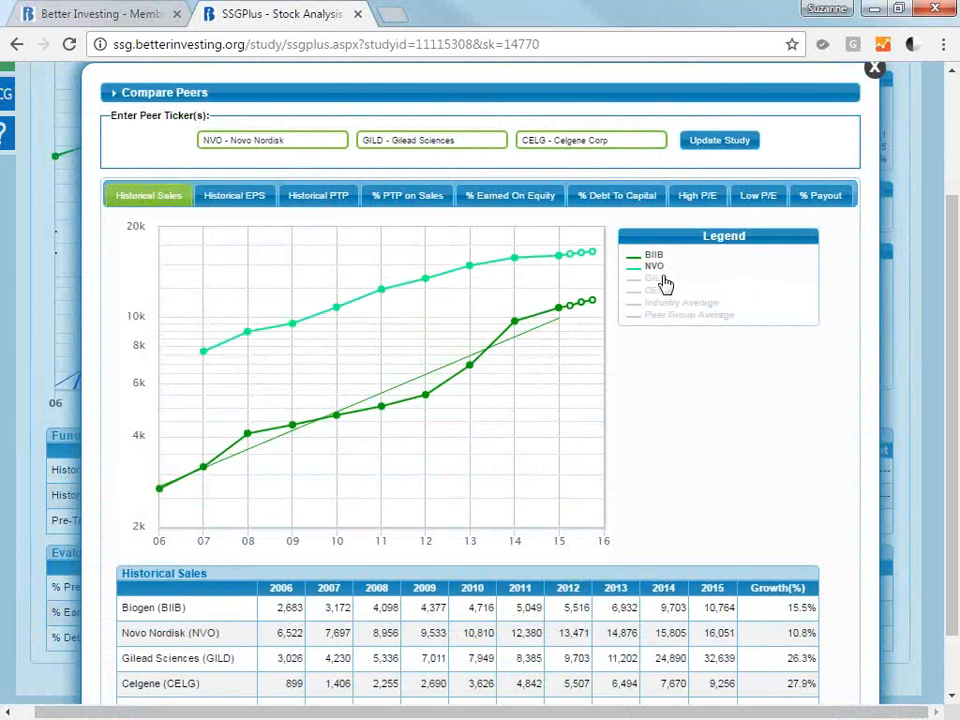
click(660, 280)
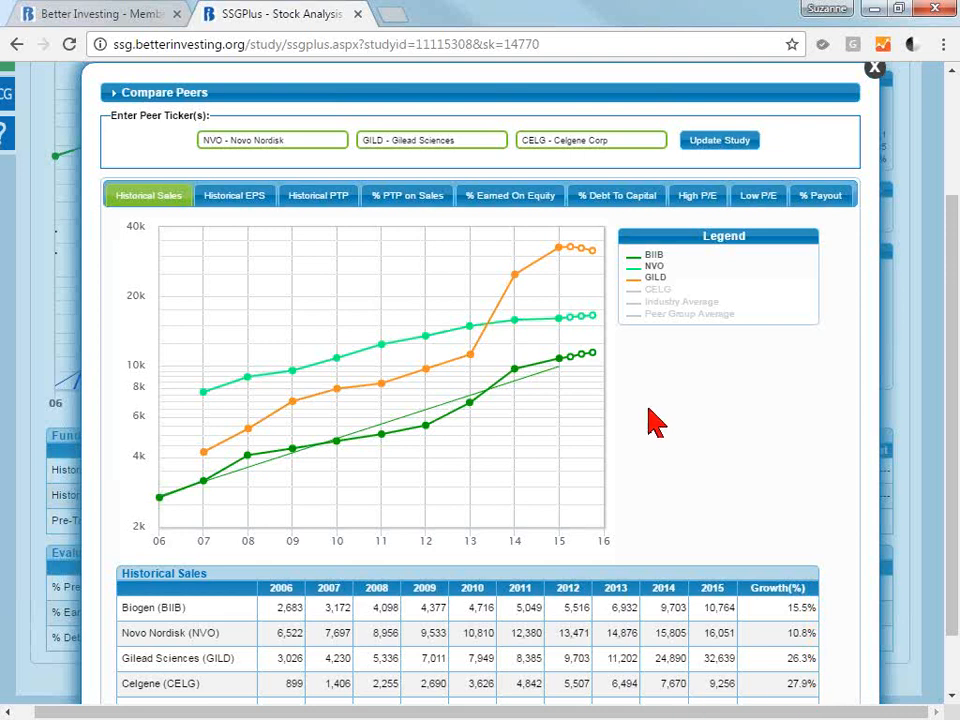
mouse_move(574, 366)
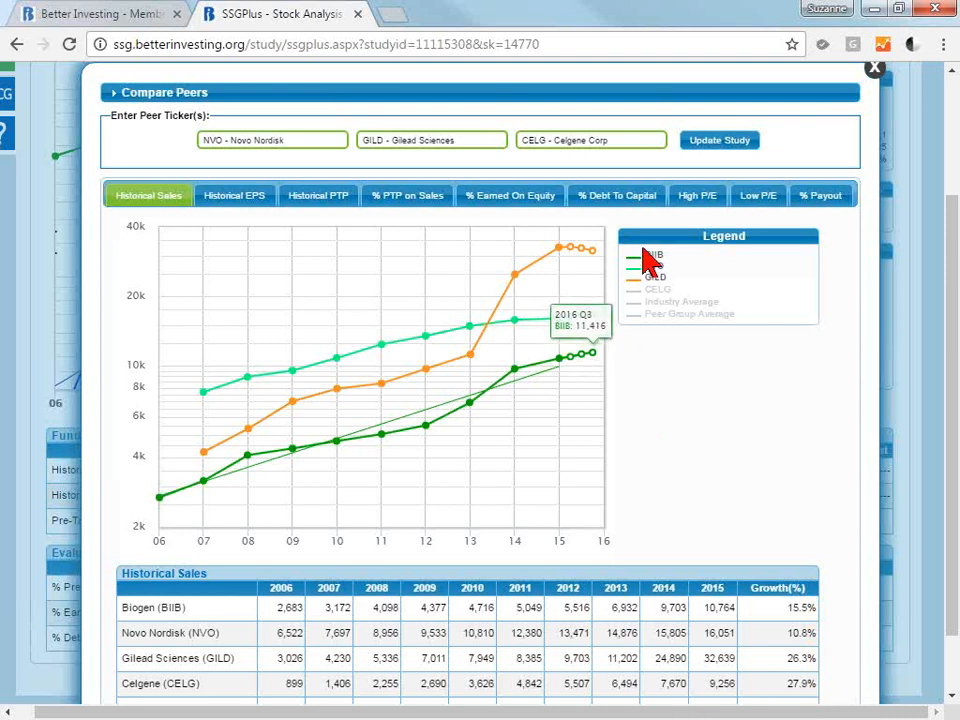
click(655, 280)
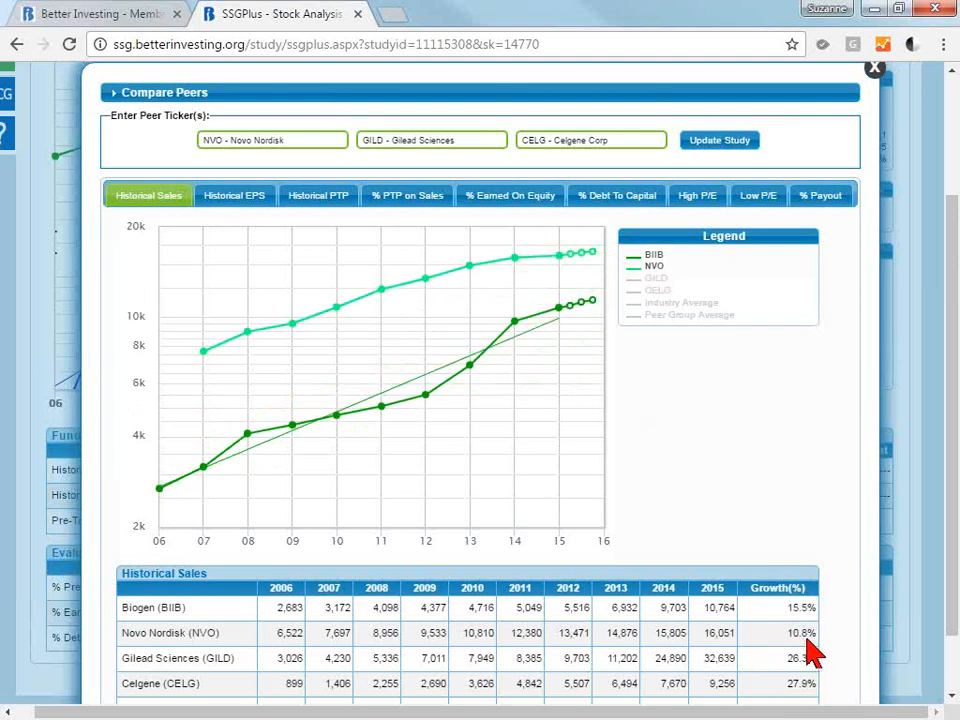
click(654, 280)
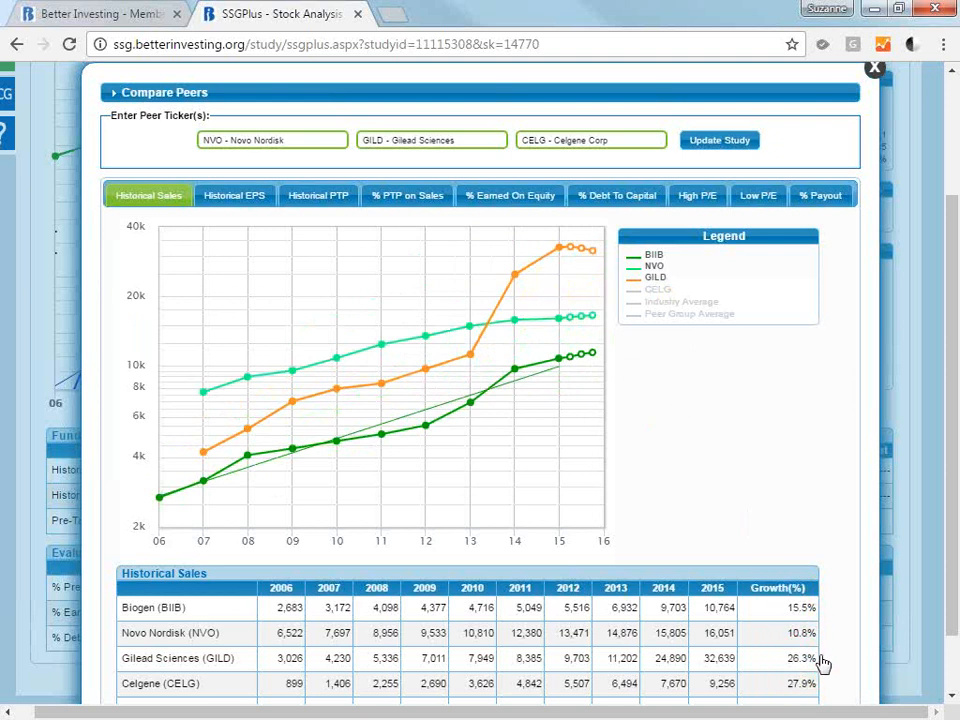
Show CELG and hide GILD and NVO on the historical sales chart to compare only BIIB with CELG.
click(648, 290)
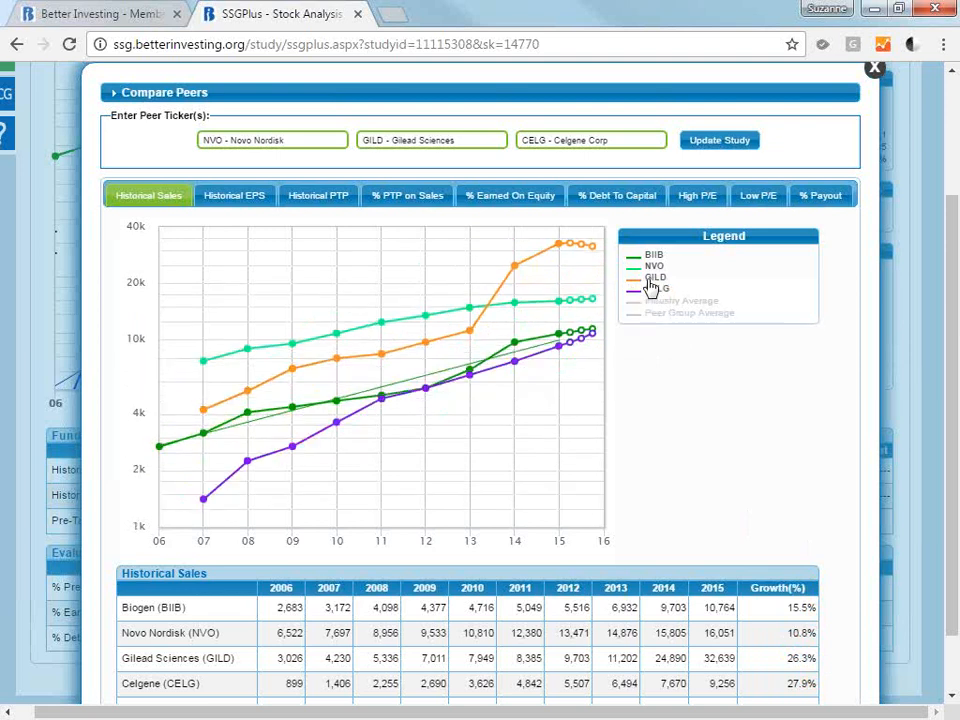
click(650, 278)
click(652, 266)
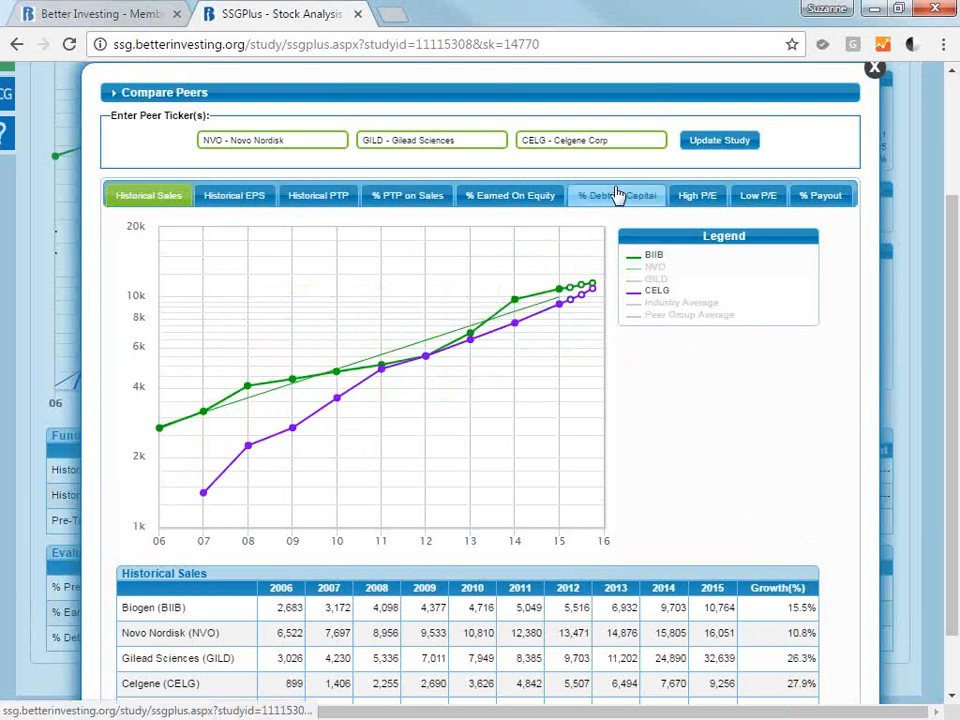
Compare BIIB and CELG on historical EPS, historical pre-tax profit and % PTP on Sales, including CELG's 2016 Q3 point.
click(248, 201)
click(305, 204)
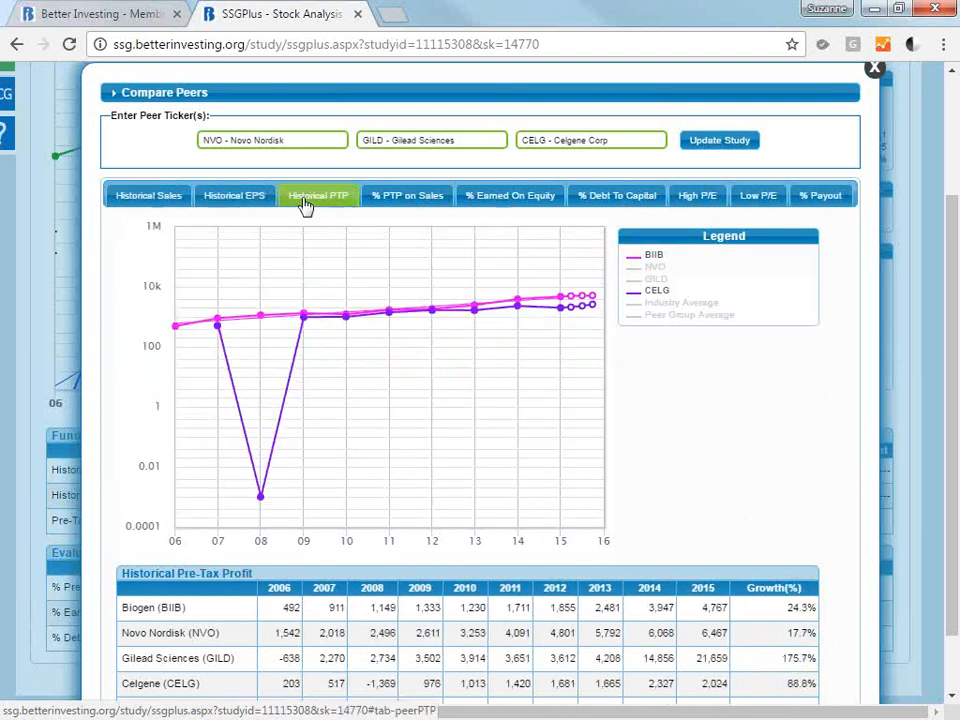
click(407, 197)
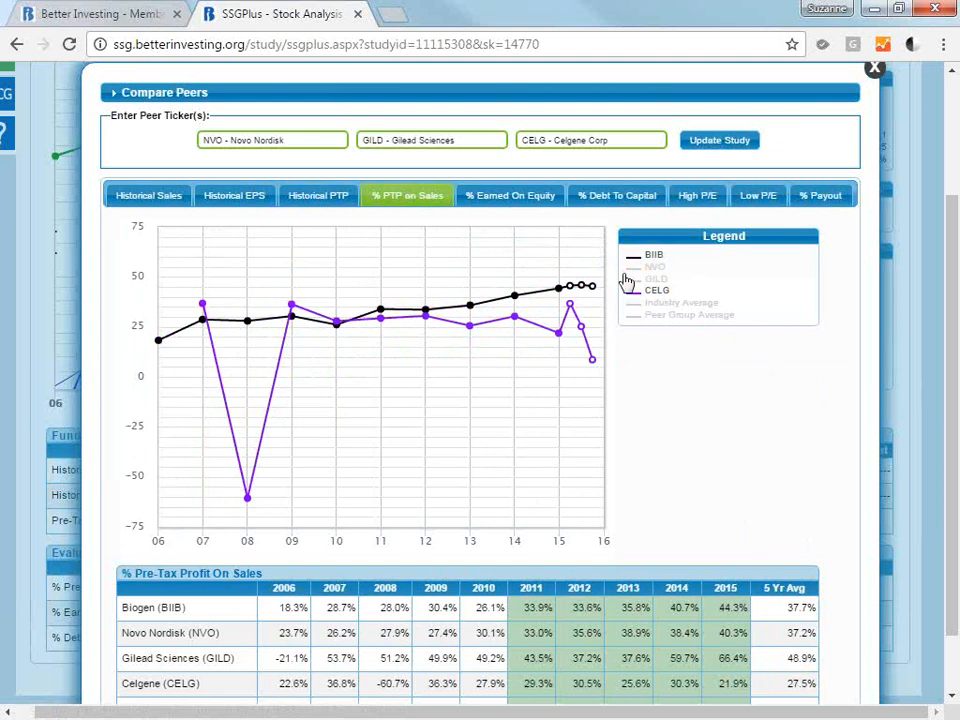
mouse_move(594, 357)
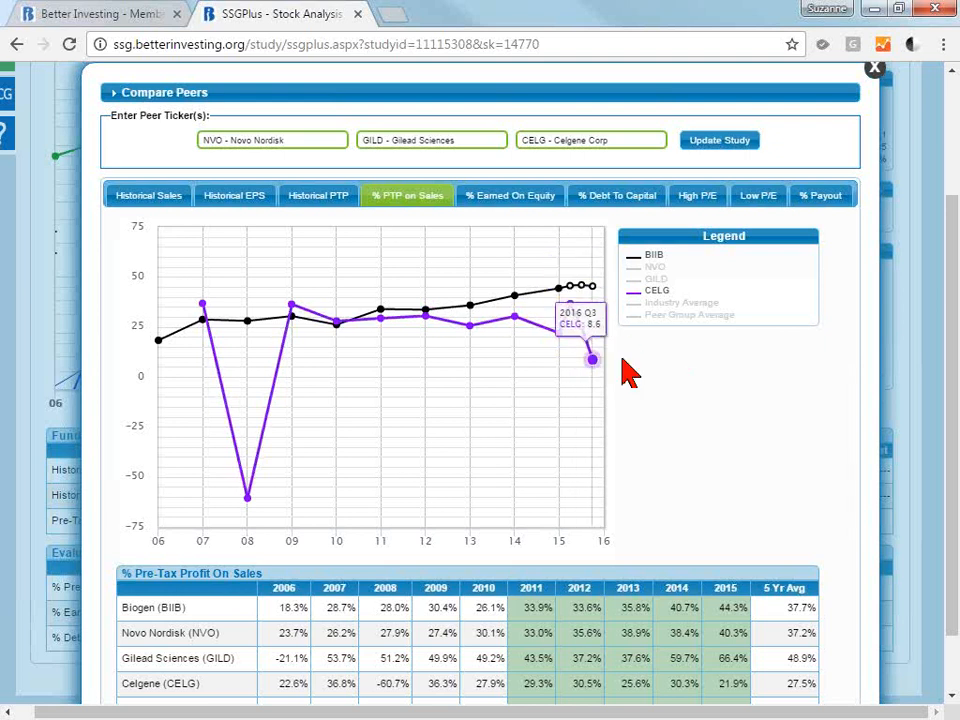
Compare BIIB's % PTP on Sales with NVO alone, GILD alone and GILD together with CELG, checking GILD's recent quarters.
click(648, 295)
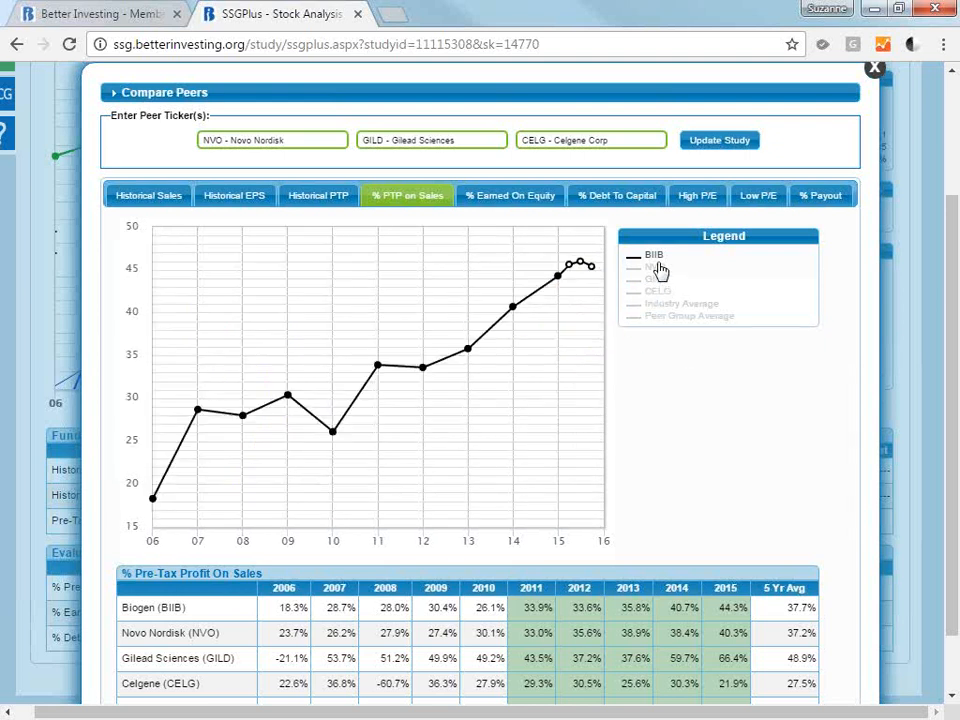
click(656, 267)
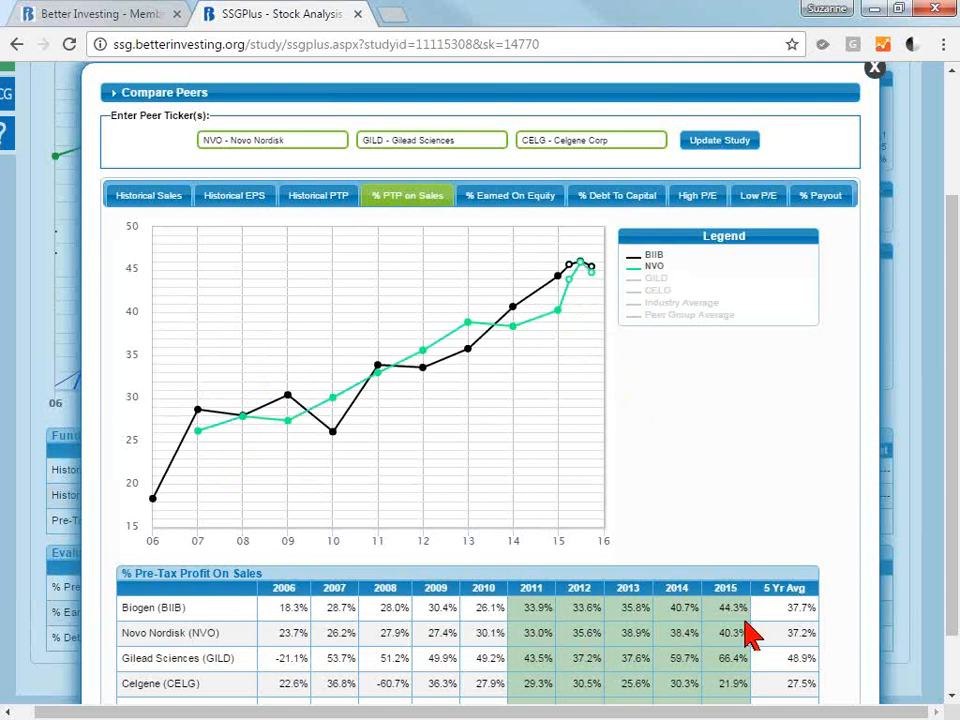
click(655, 270)
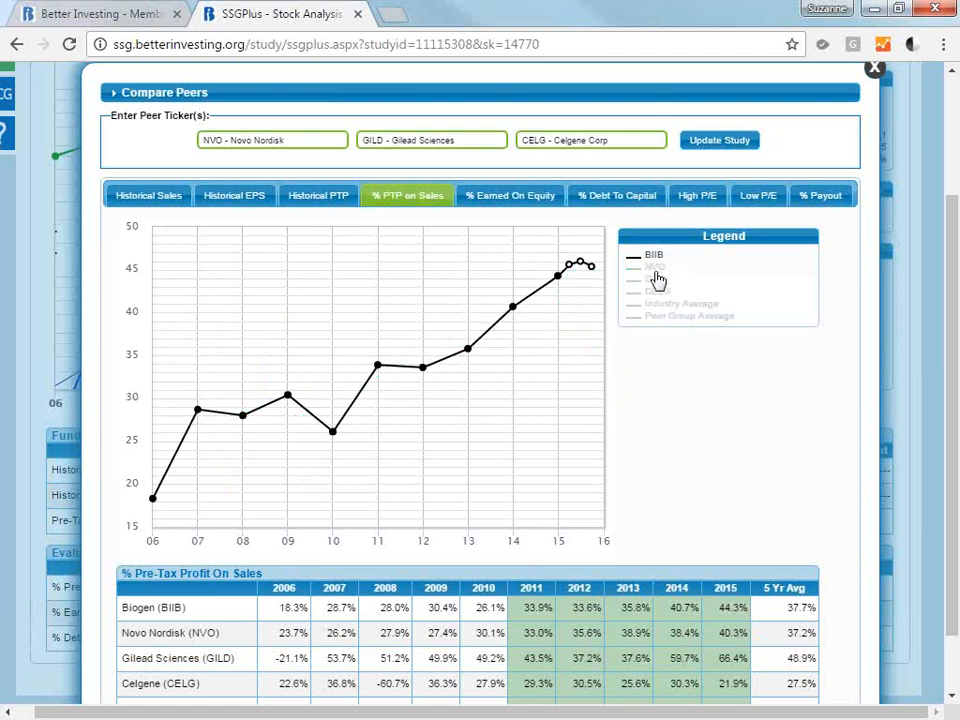
click(659, 281)
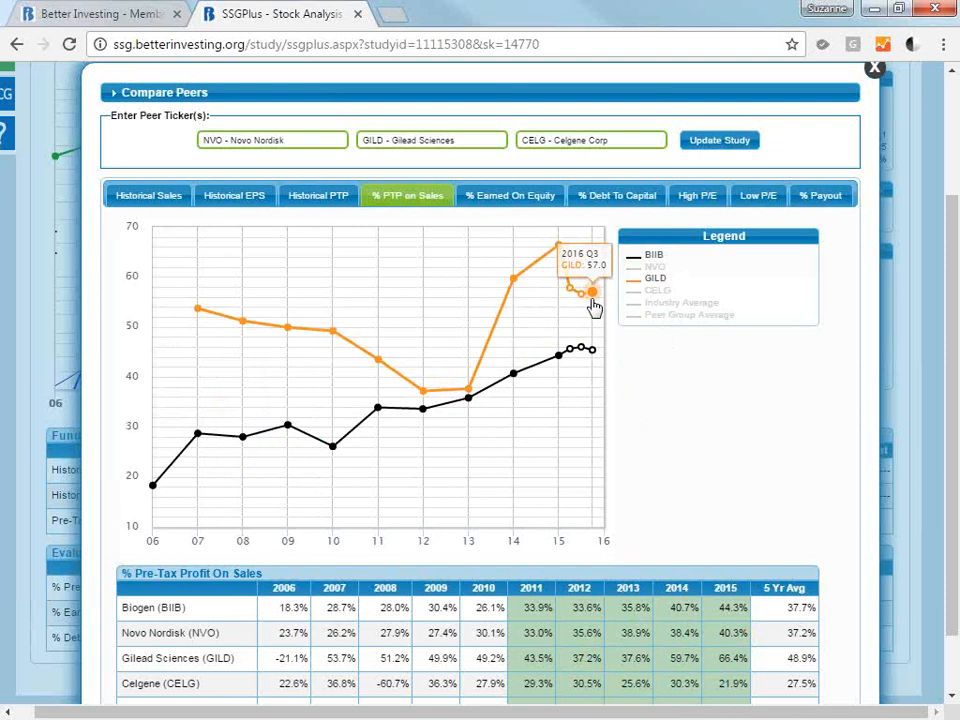
mouse_move(585, 300)
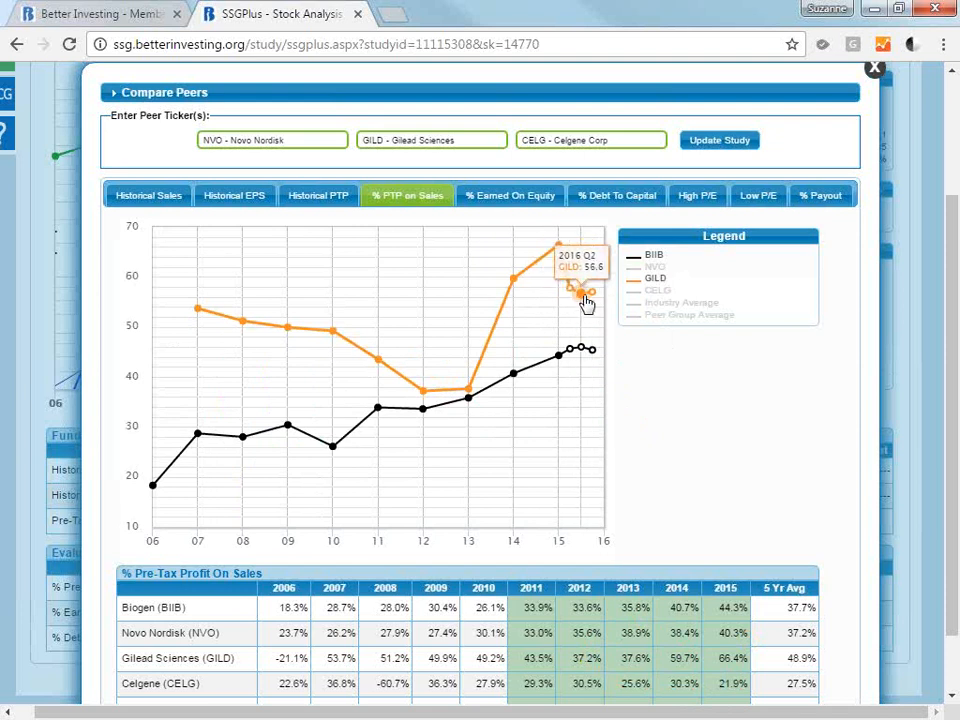
click(665, 292)
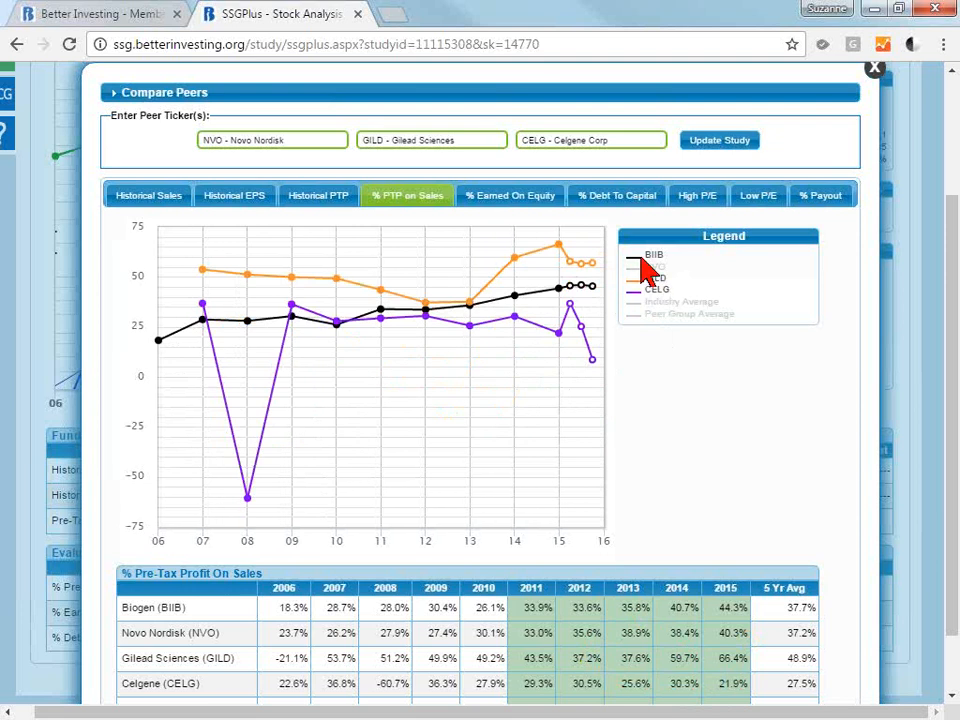
View the % Debt To Capital comparison with only BIIB plotted and inspect its 2015 and 2016 quarterly points.
click(615, 203)
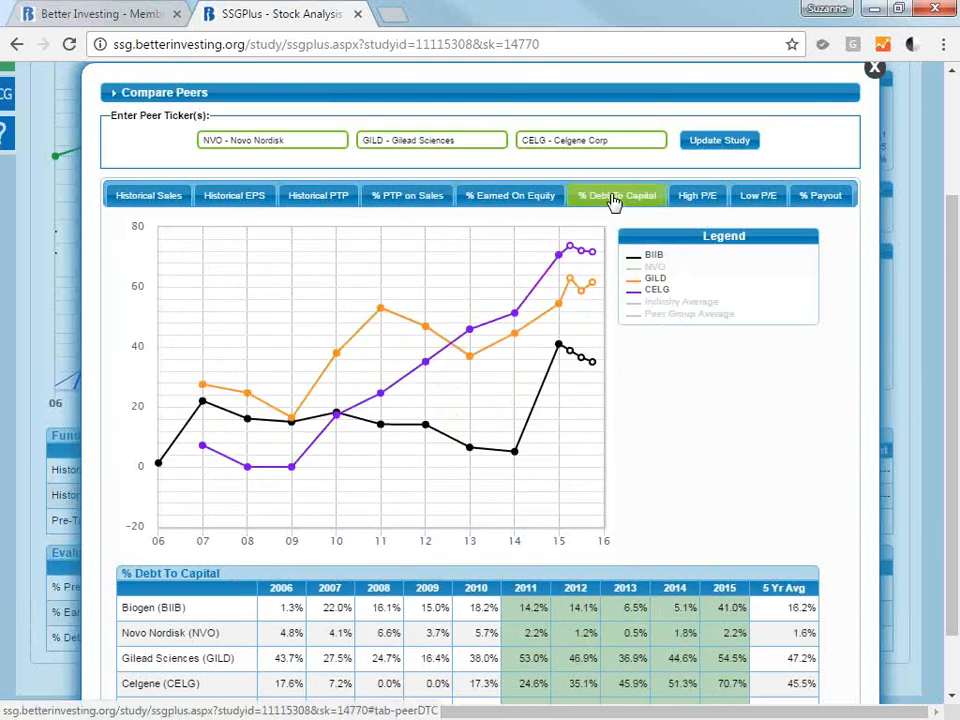
click(660, 279)
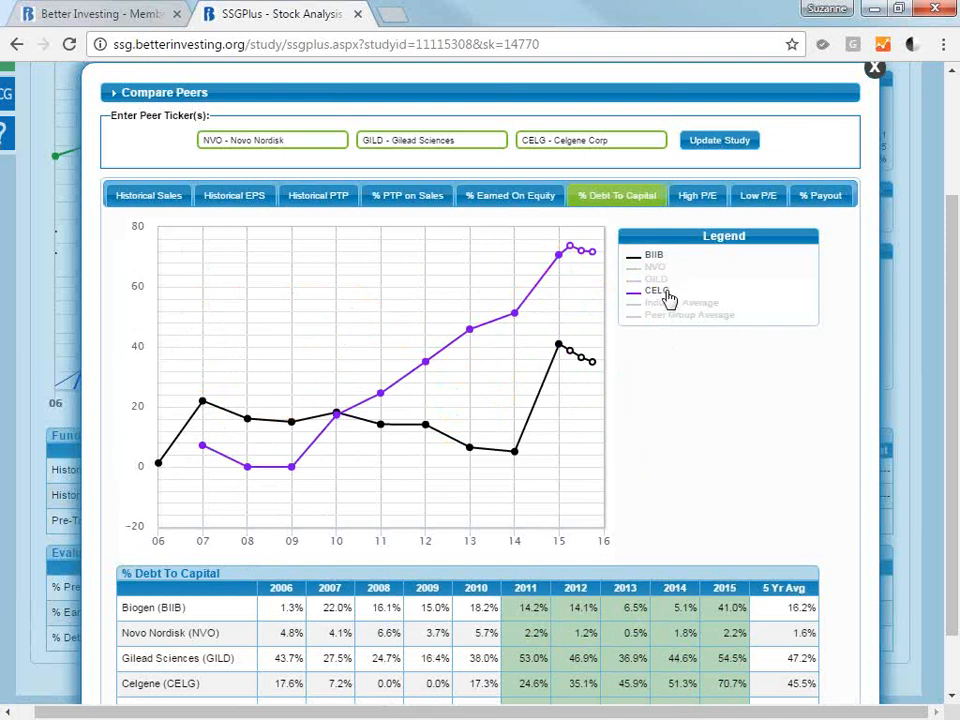
click(664, 290)
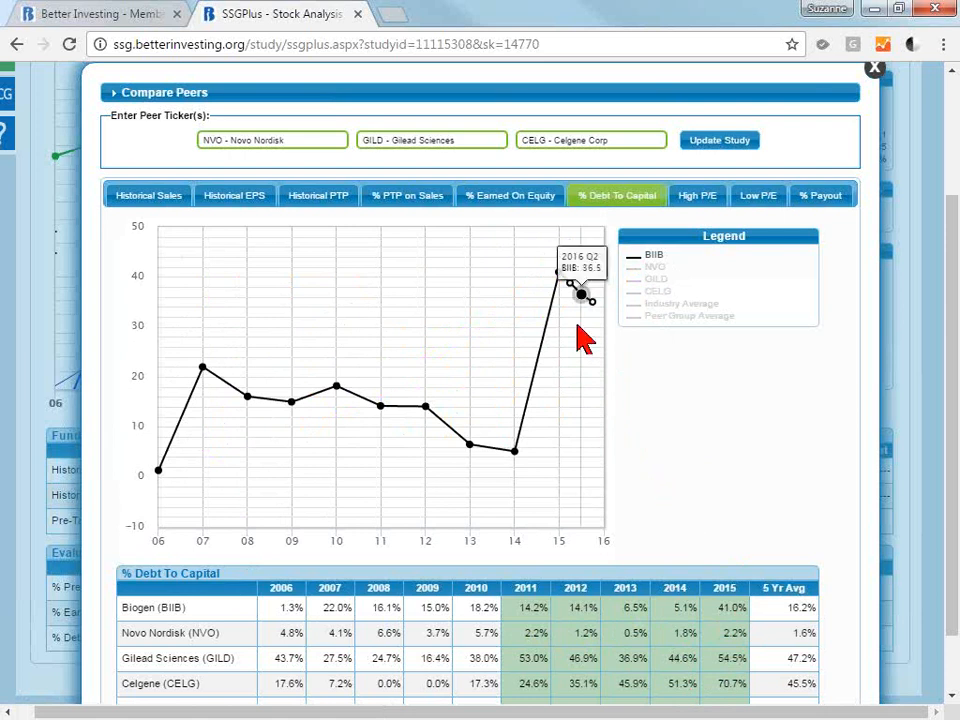
mouse_move(568, 287)
mouse_move(596, 314)
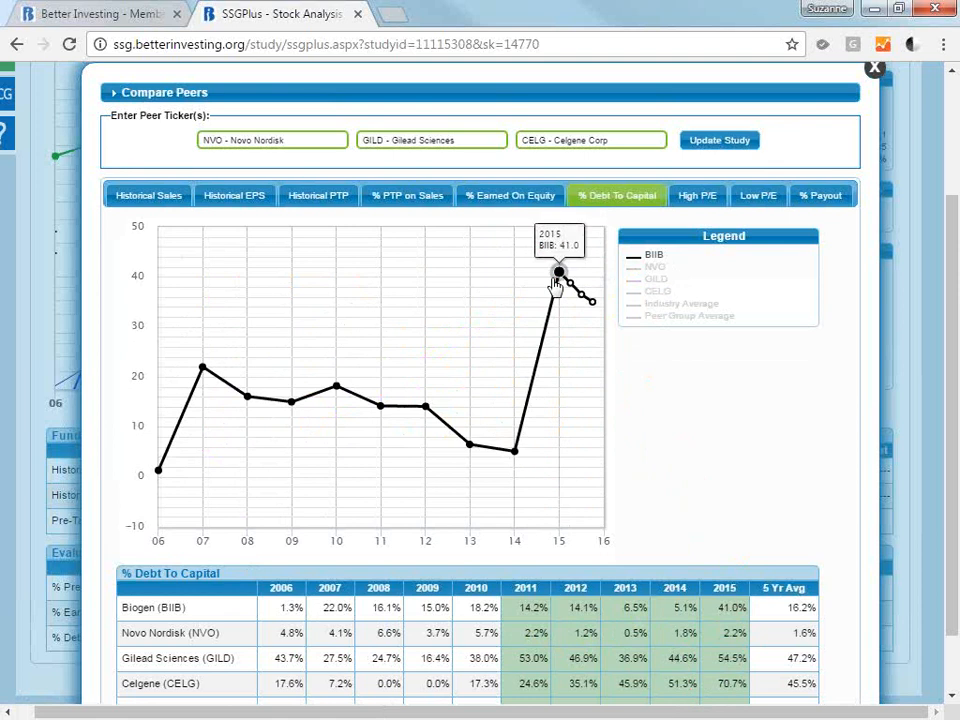
Compare BIIB's % Debt To Capital with NVO, GILD and CELG one at a time, leaving only BIIB plotted.
click(659, 270)
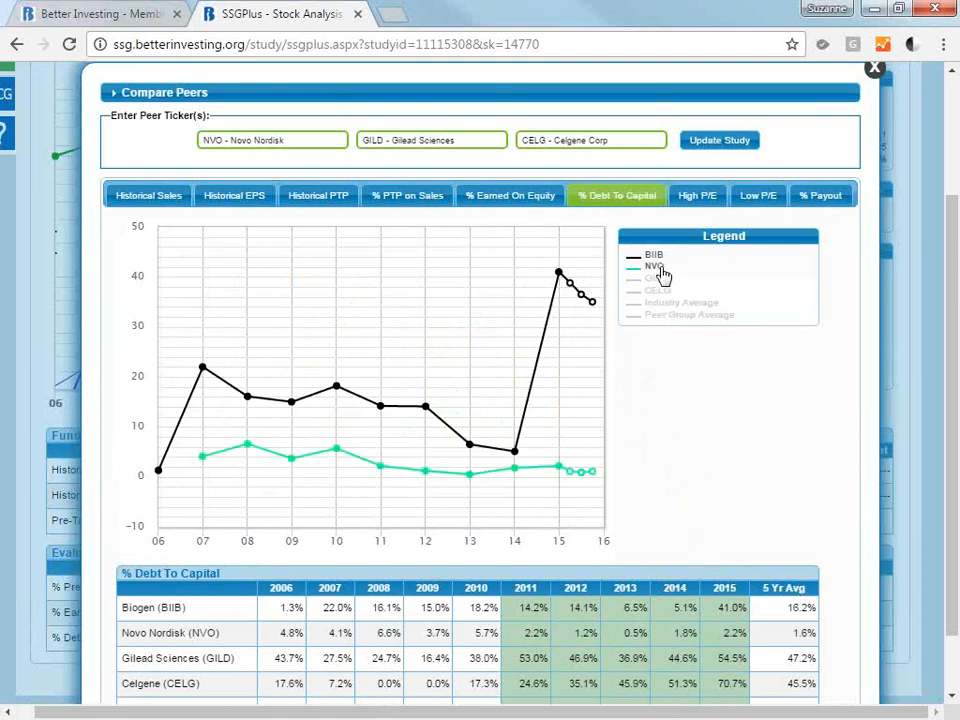
click(661, 272)
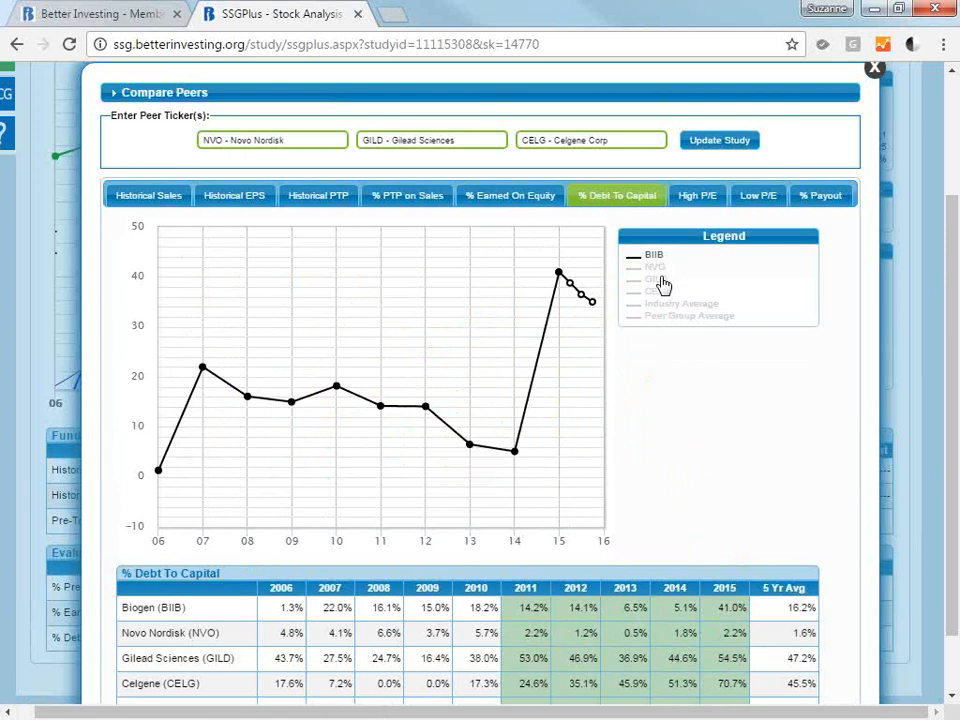
click(658, 280)
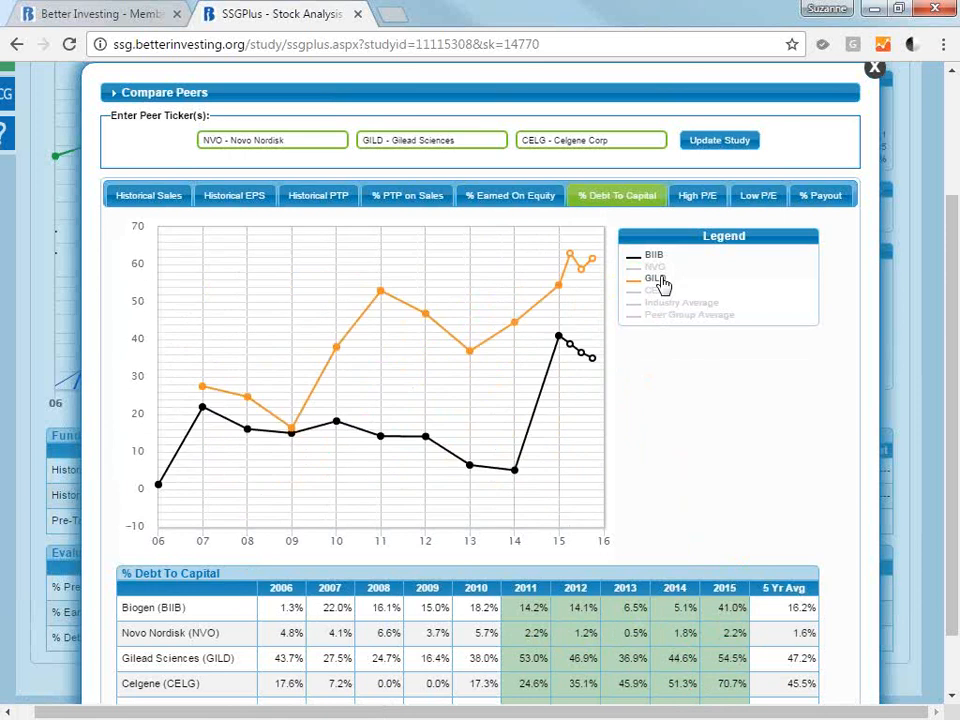
click(658, 280)
click(663, 291)
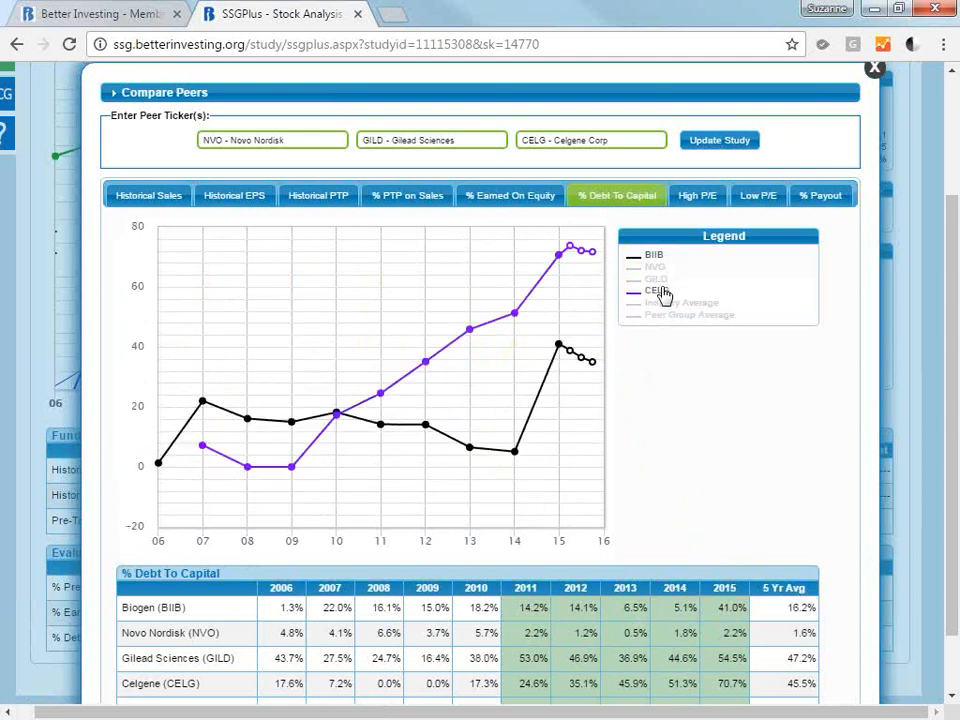
click(661, 291)
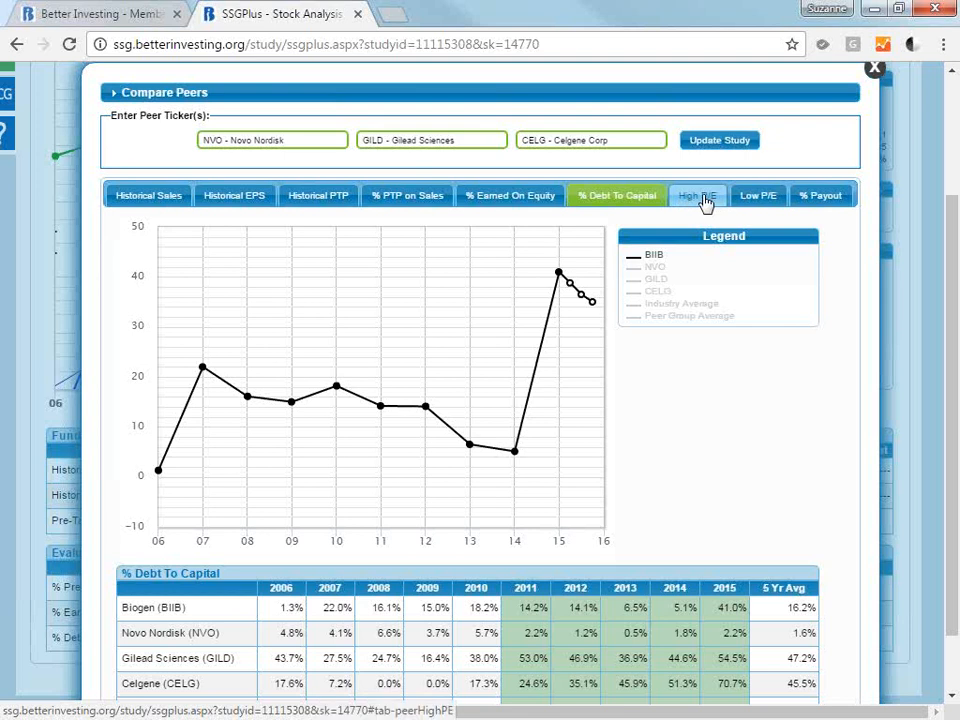
Close the peer comparison, review Biogen's growth chart and highlight the analyst consensus Sales 2 Year Estimate.
click(874, 71)
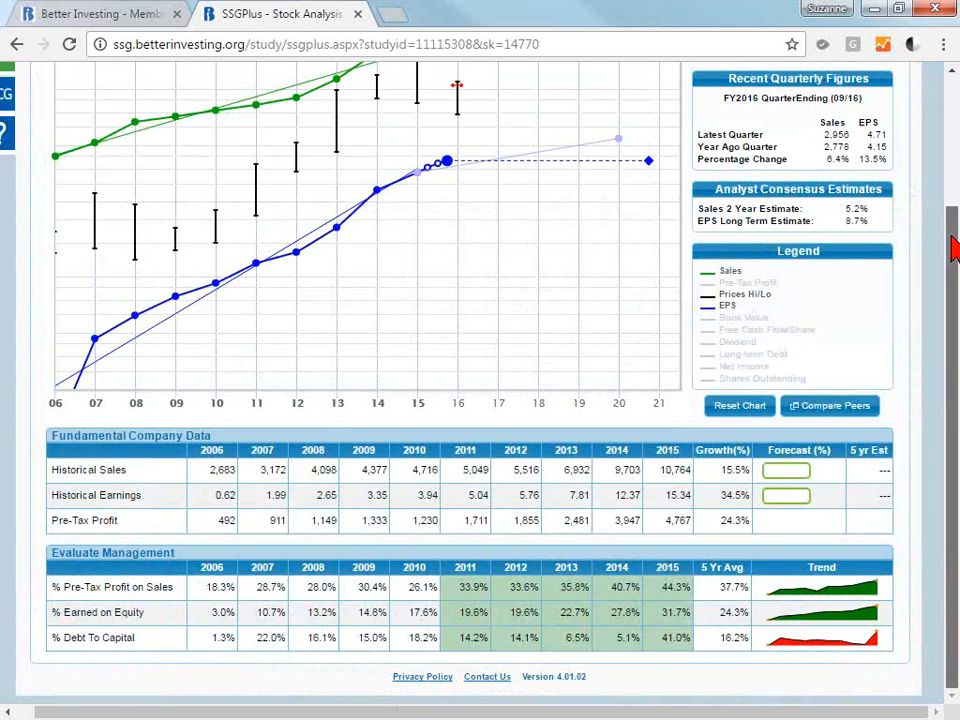
drag(953, 250, 953, 176)
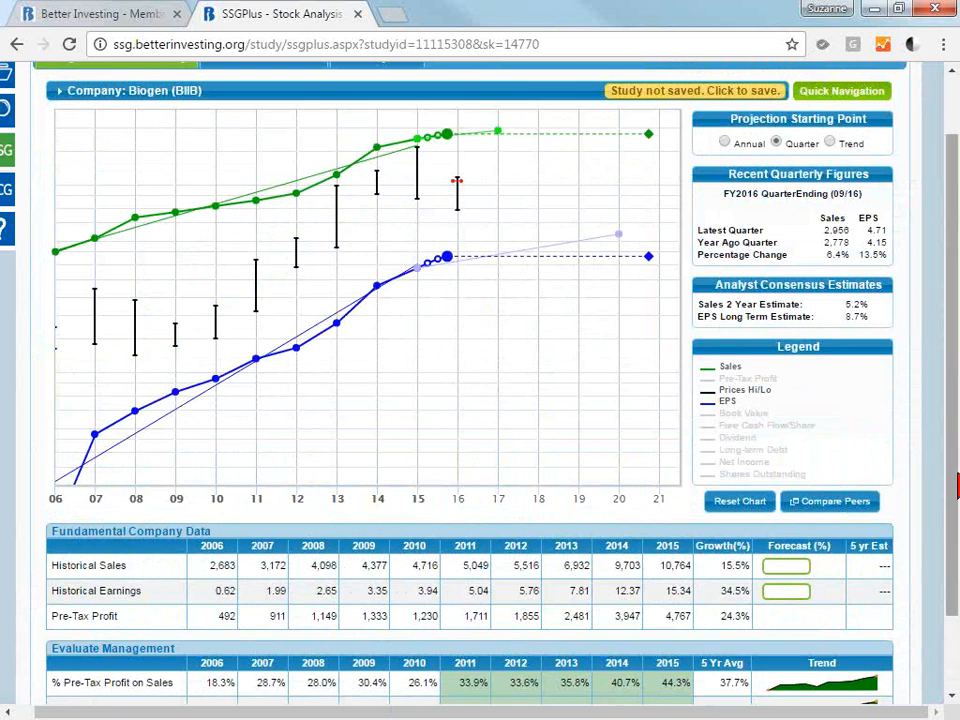
drag(955, 485, 955, 497)
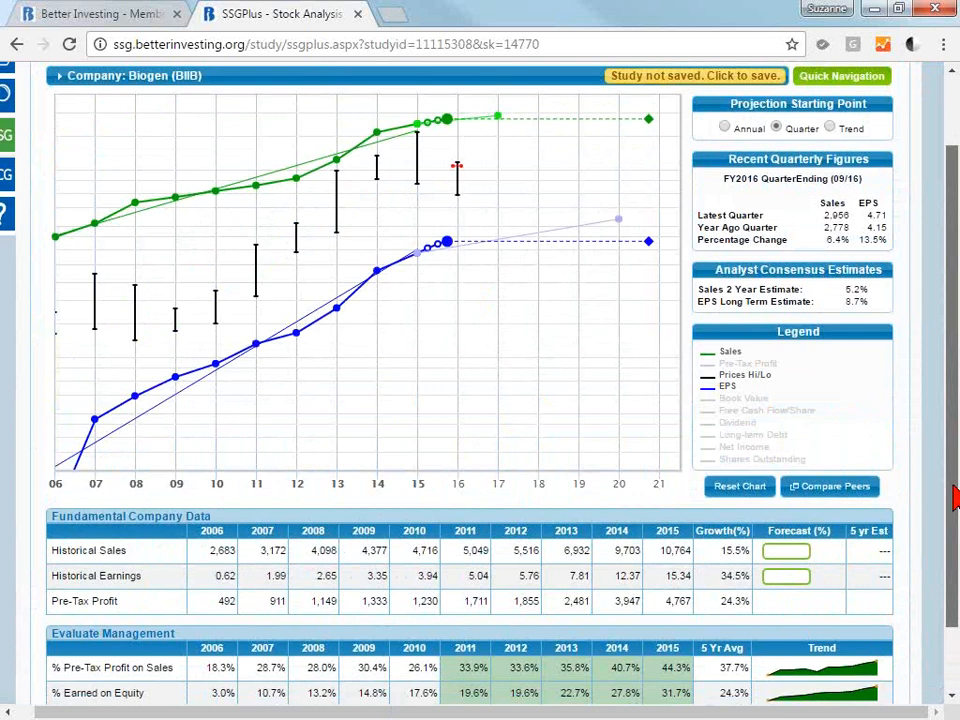
drag(955, 497, 955, 451)
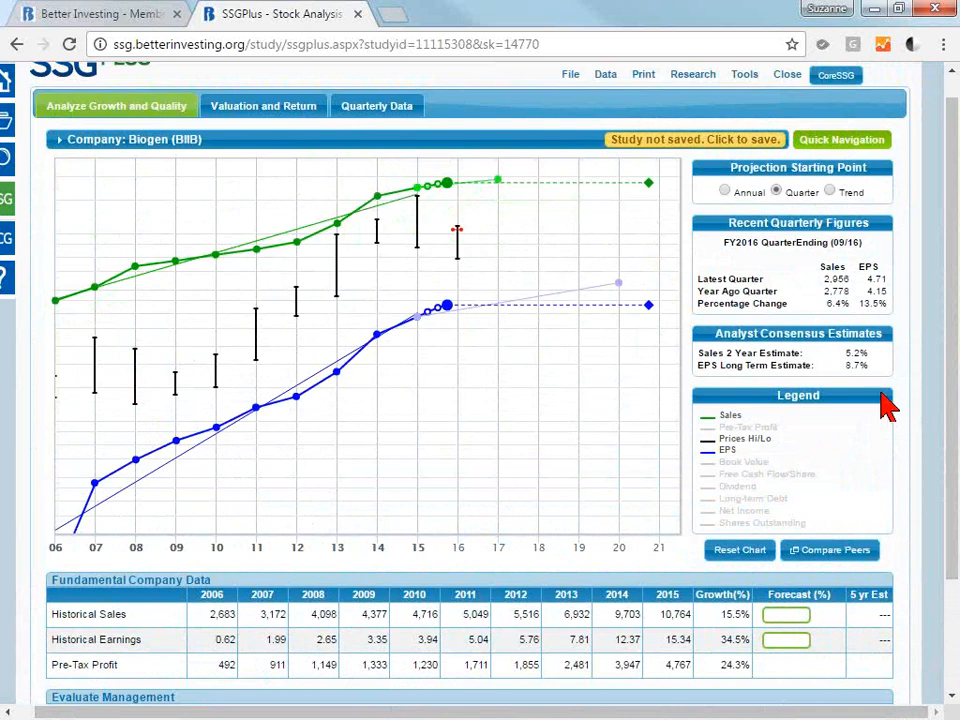
drag(876, 355, 837, 360)
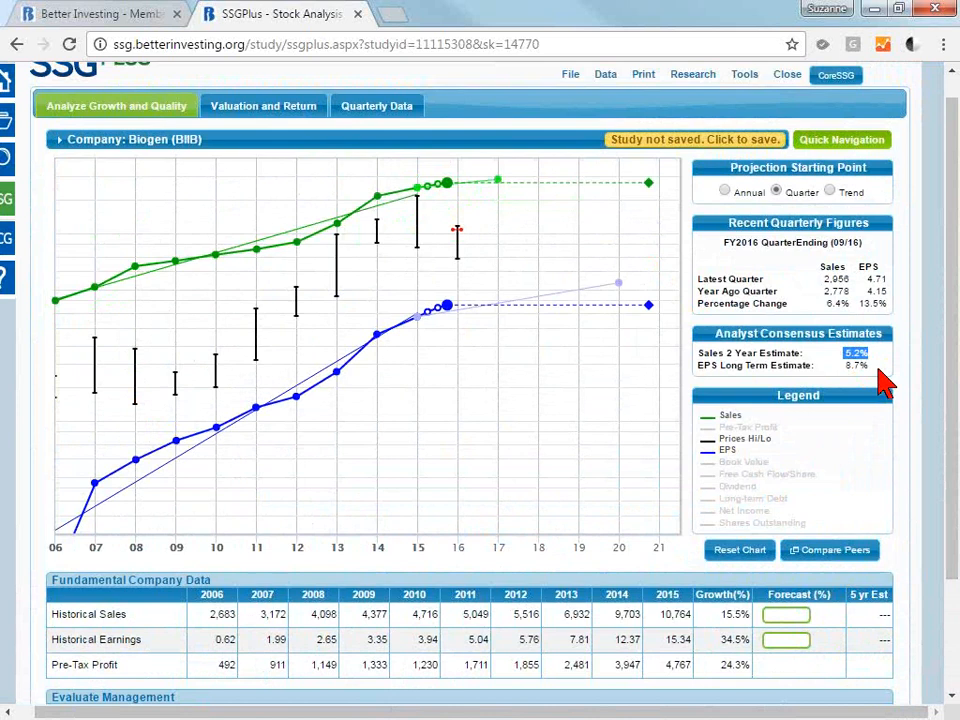
Highlight the latest quarter's Sales percentage change and the analyst Sales 2 Year Estimate in turn to compare them.
drag(853, 304, 828, 306)
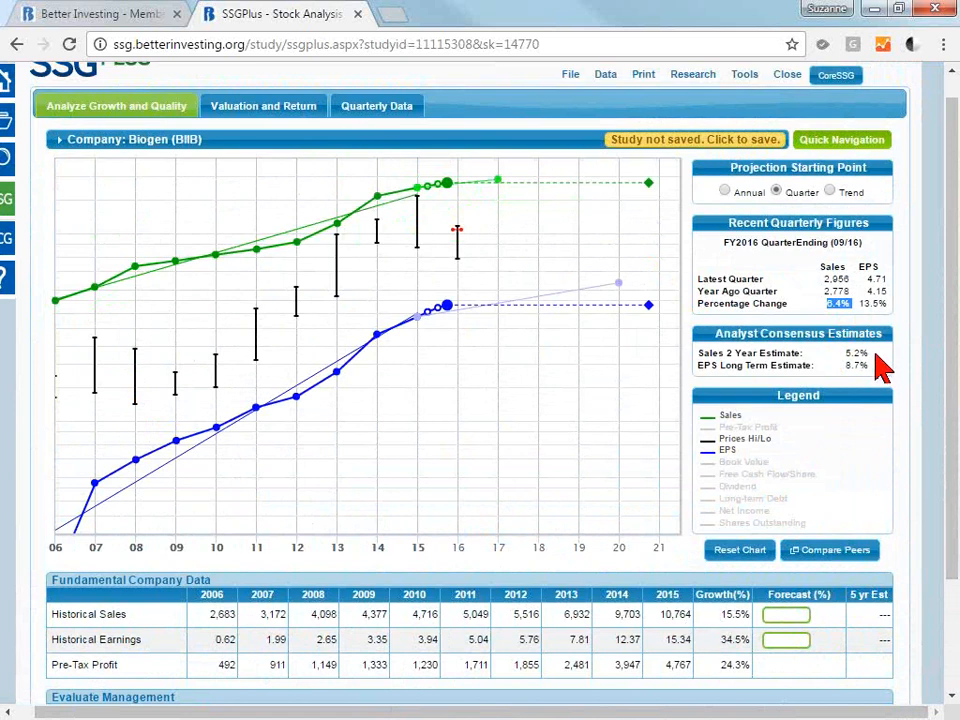
drag(876, 354, 846, 354)
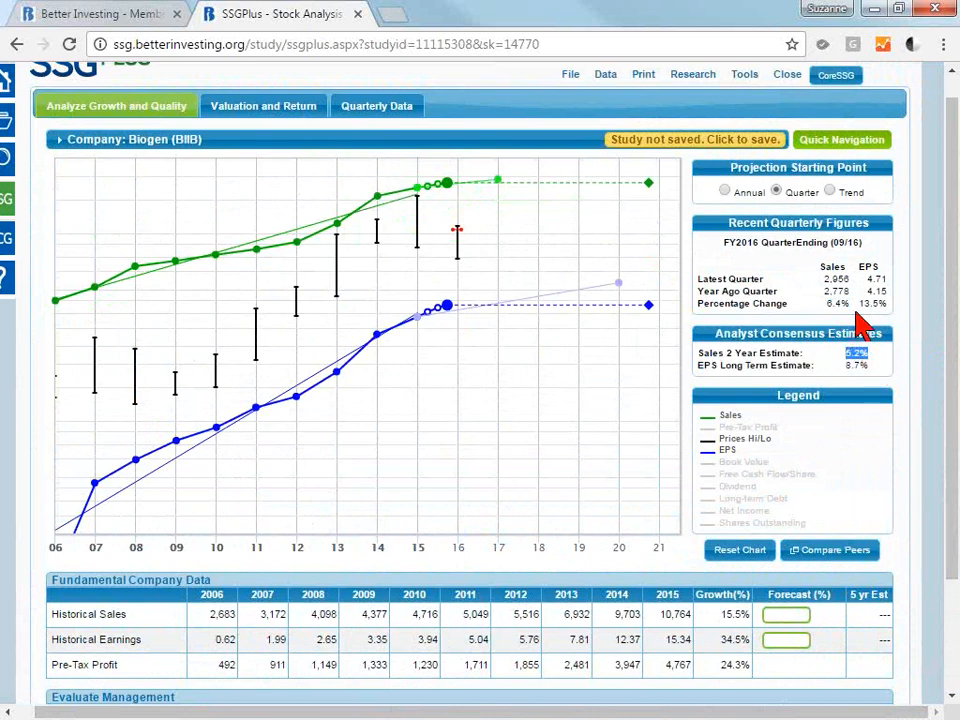
click(857, 316)
drag(857, 316, 828, 318)
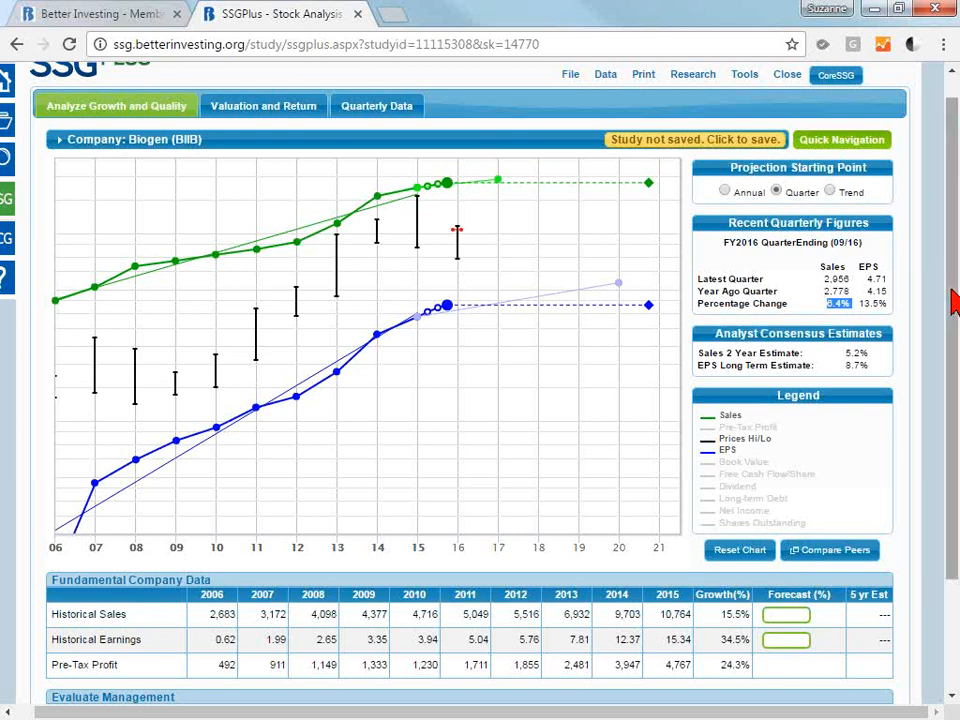
Open Biogen's company website from the study's research links and go to the Presentations section of its Investors page.
scroll(953, 300, up, 1)
click(699, 101)
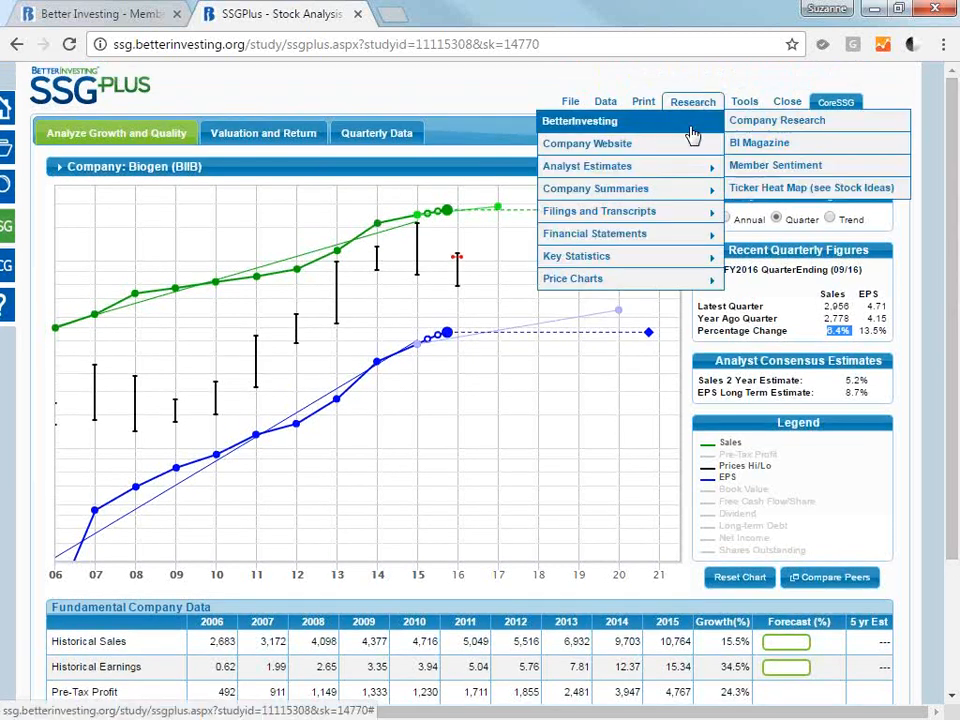
mouse_move(688, 172)
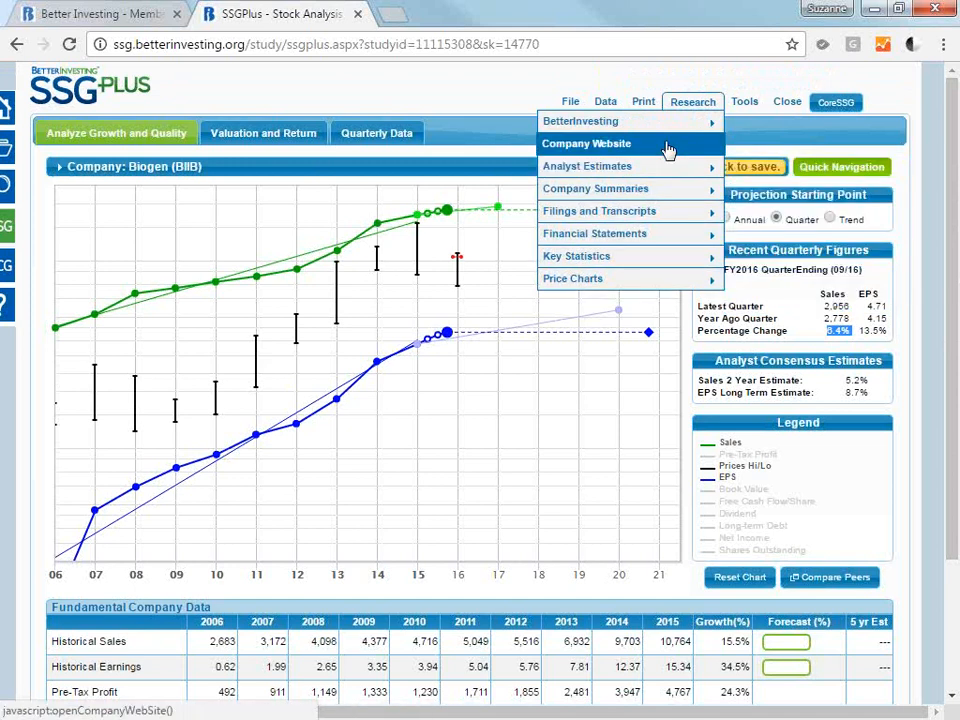
click(668, 149)
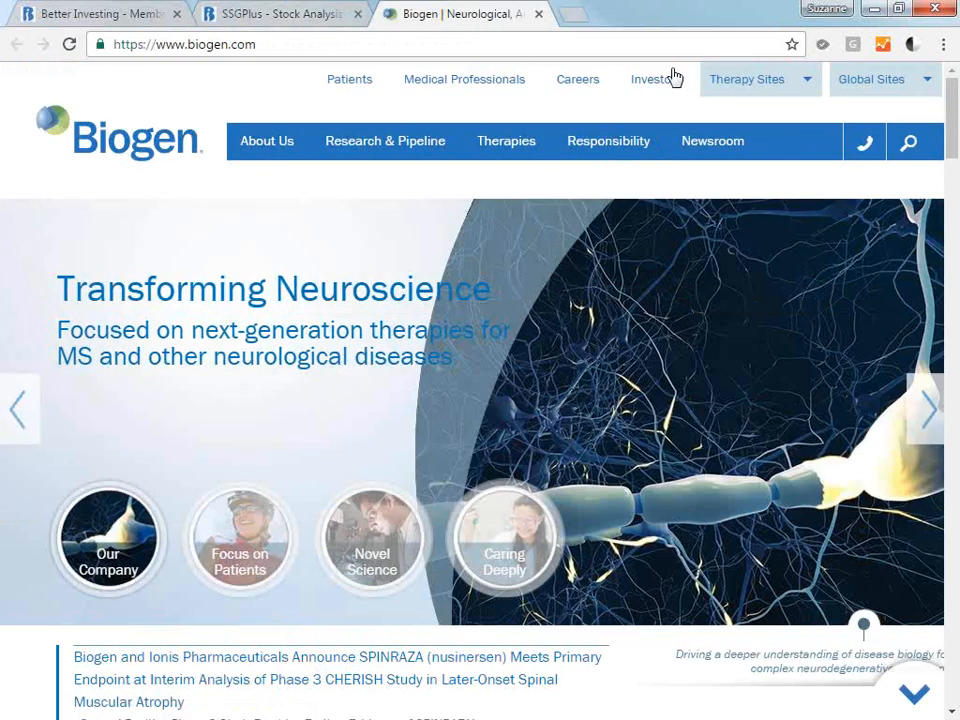
click(663, 86)
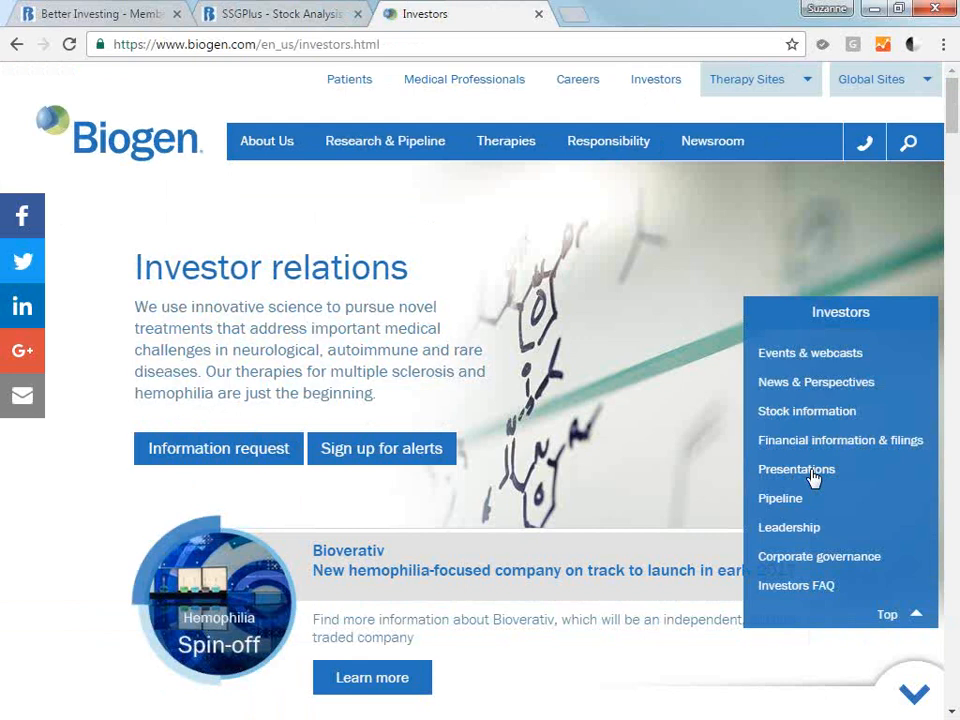
scroll(814, 478, down, 1)
click(810, 472)
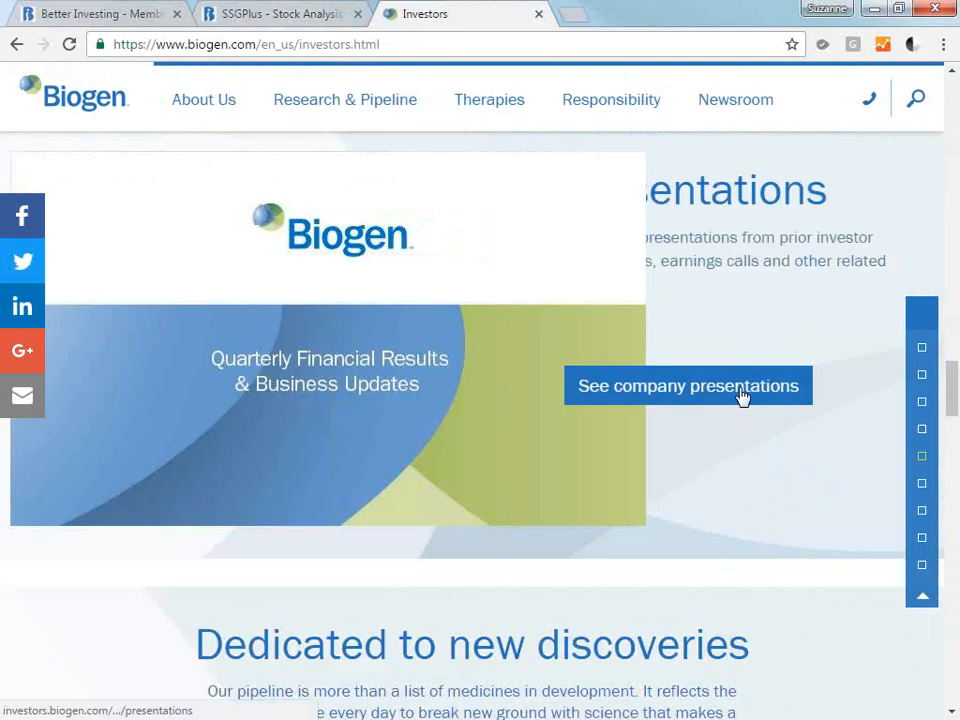
Return to the SSGPlus study, open the BetterInvesting Member Sentiment for Biogen and browse the members' recent judgment forecasts.
click(310, 25)
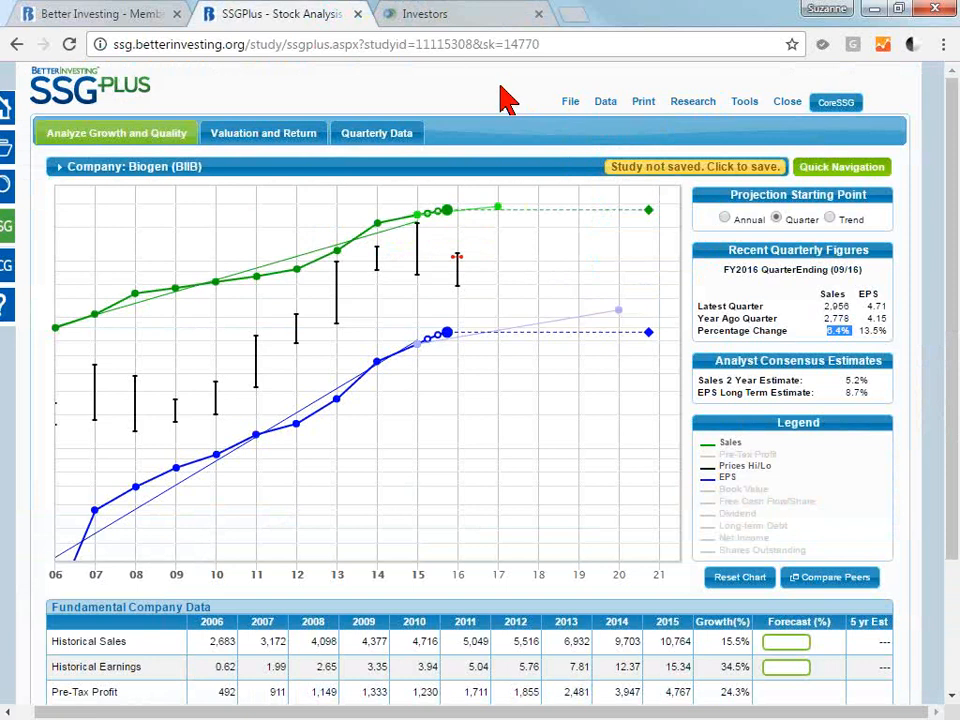
click(692, 101)
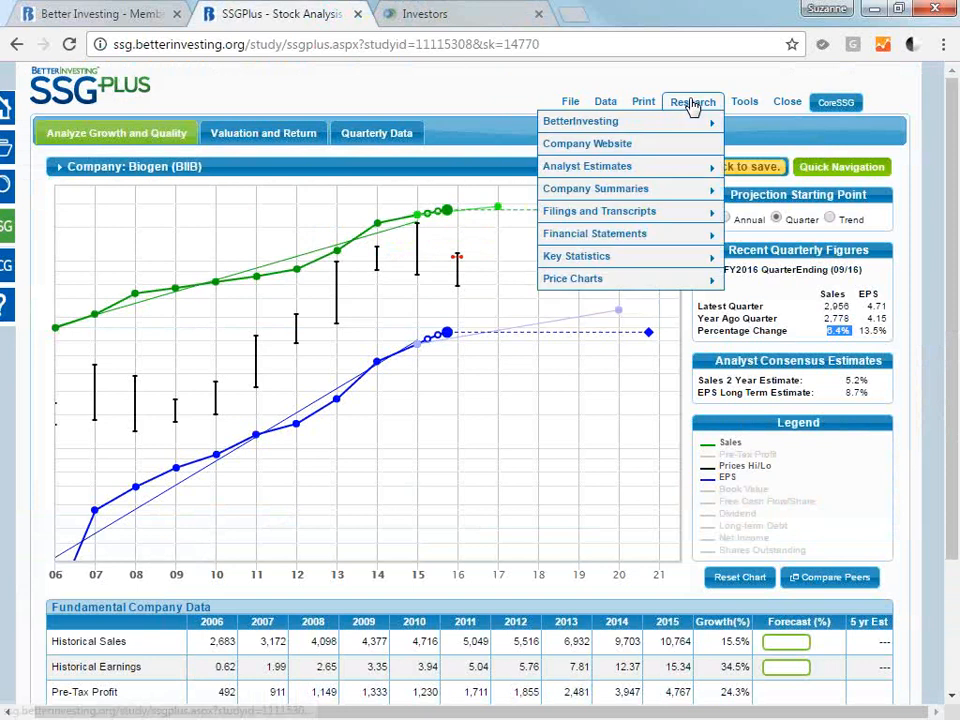
mouse_move(690, 123)
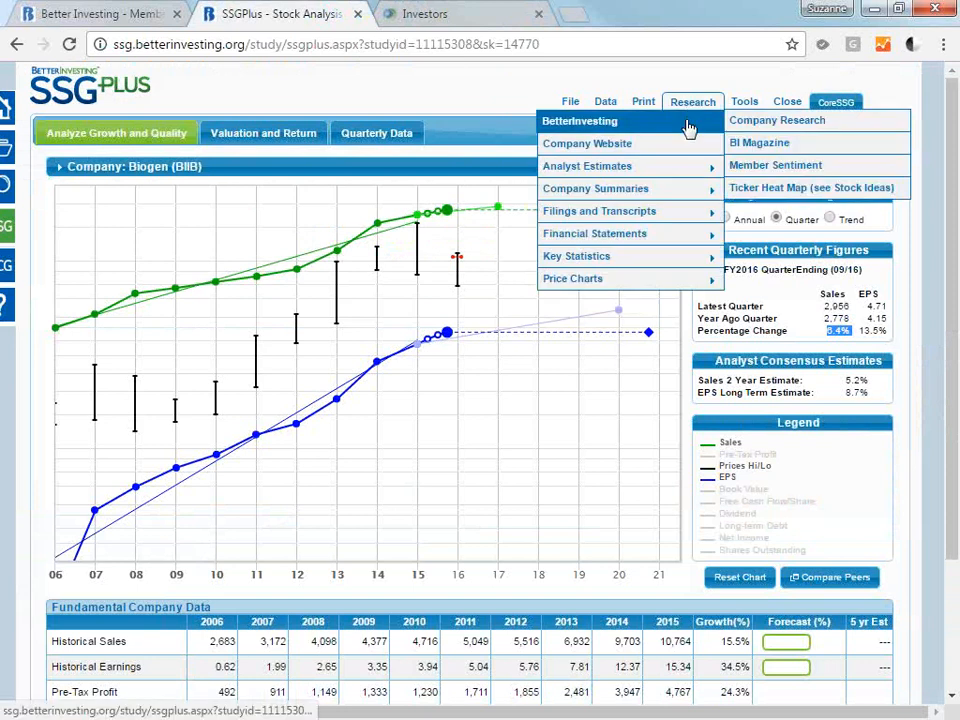
click(790, 175)
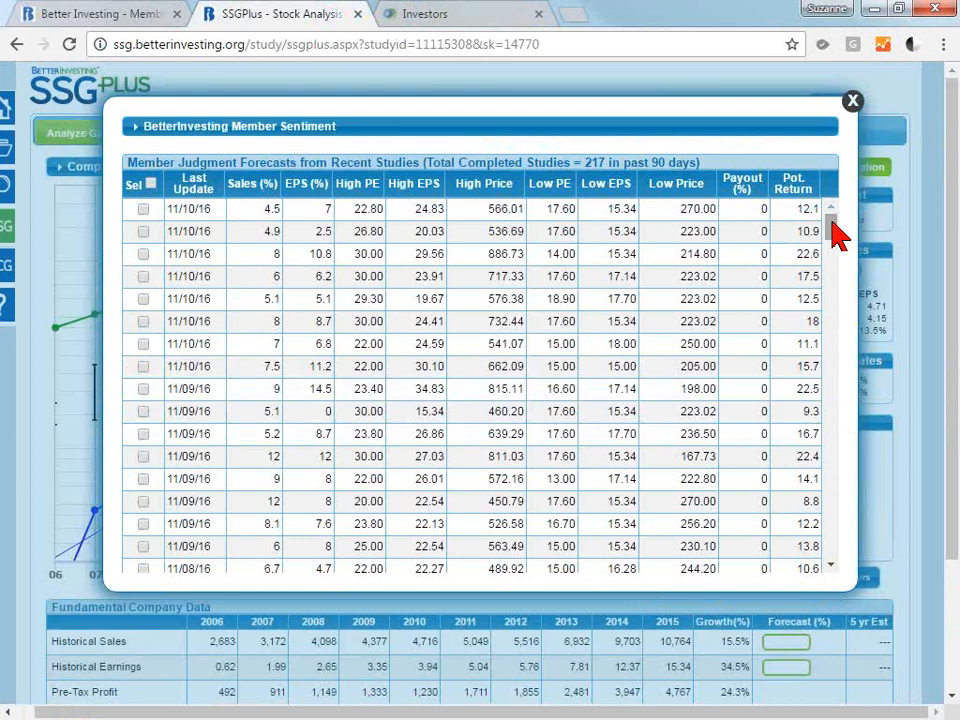
drag(835, 235, 838, 250)
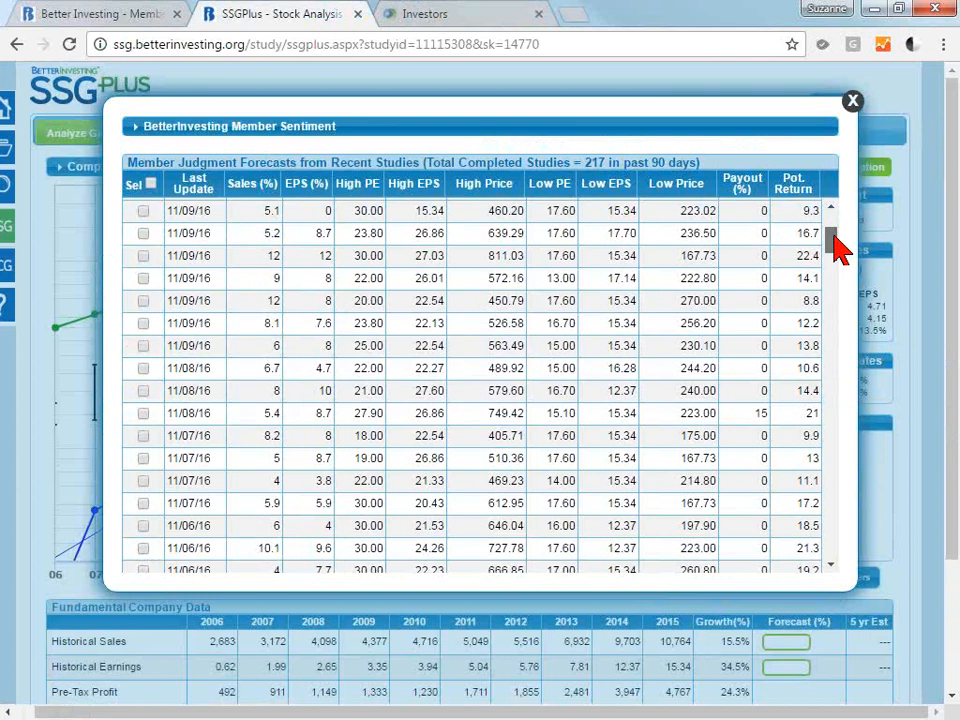
drag(834, 238, 834, 218)
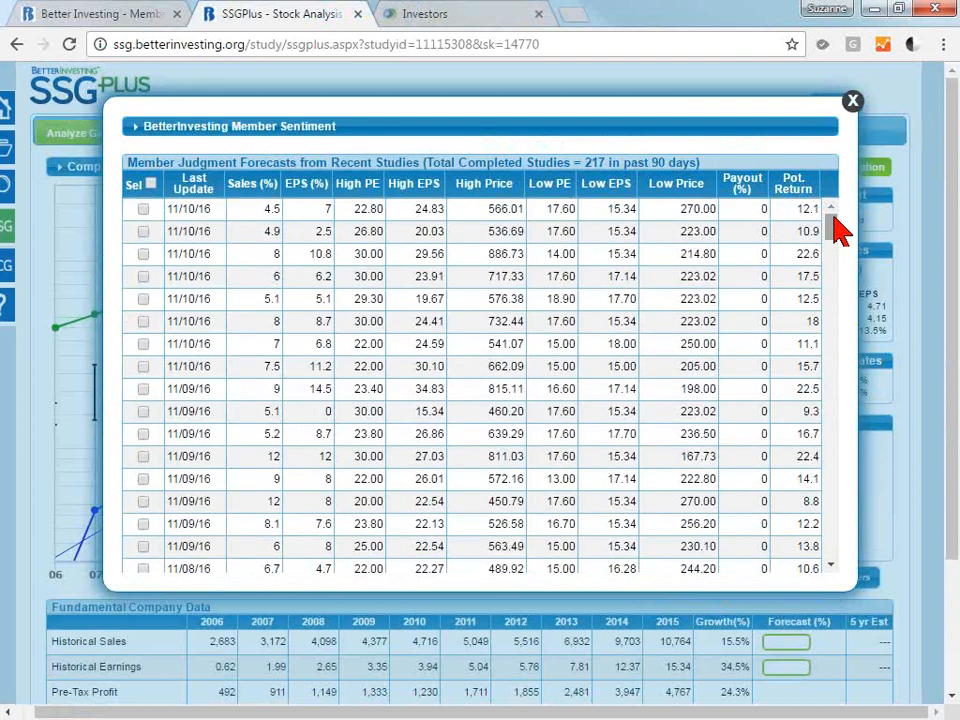
Average all member forecasts except the 08/16/16 study with 12.5% sales and the 08/21/16 study with 14.2% sales, and close Member Sentiment.
click(151, 184)
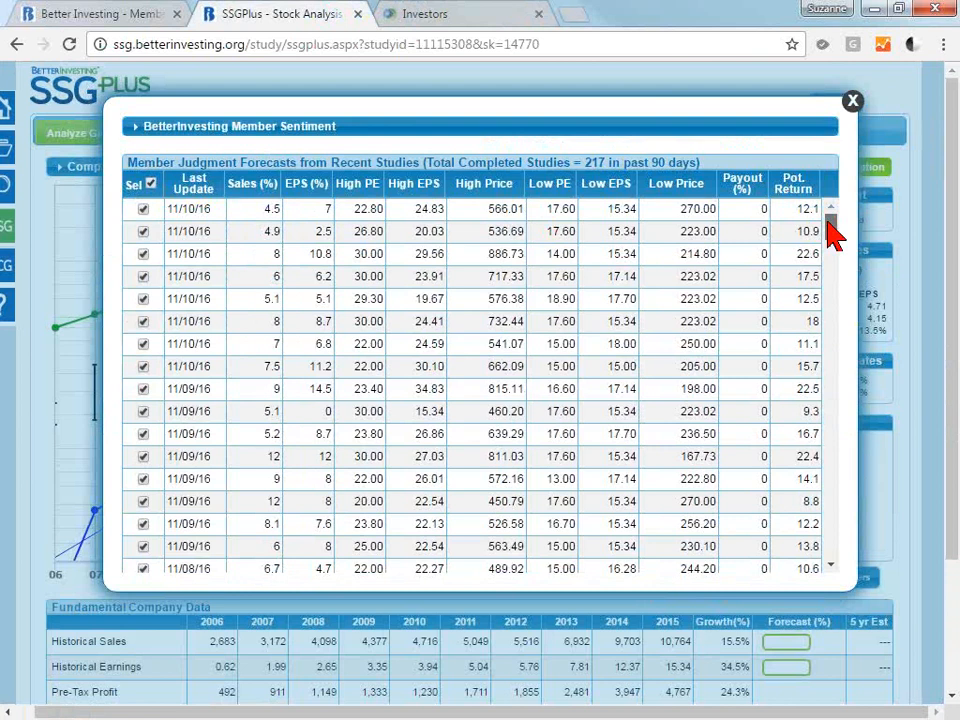
drag(828, 221, 831, 565)
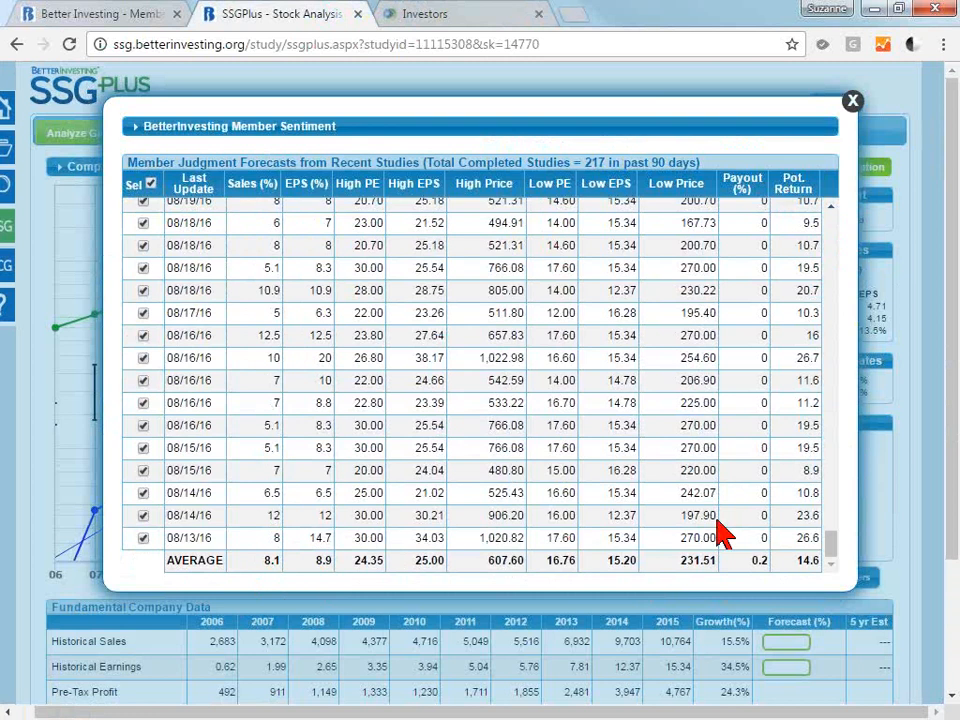
click(143, 335)
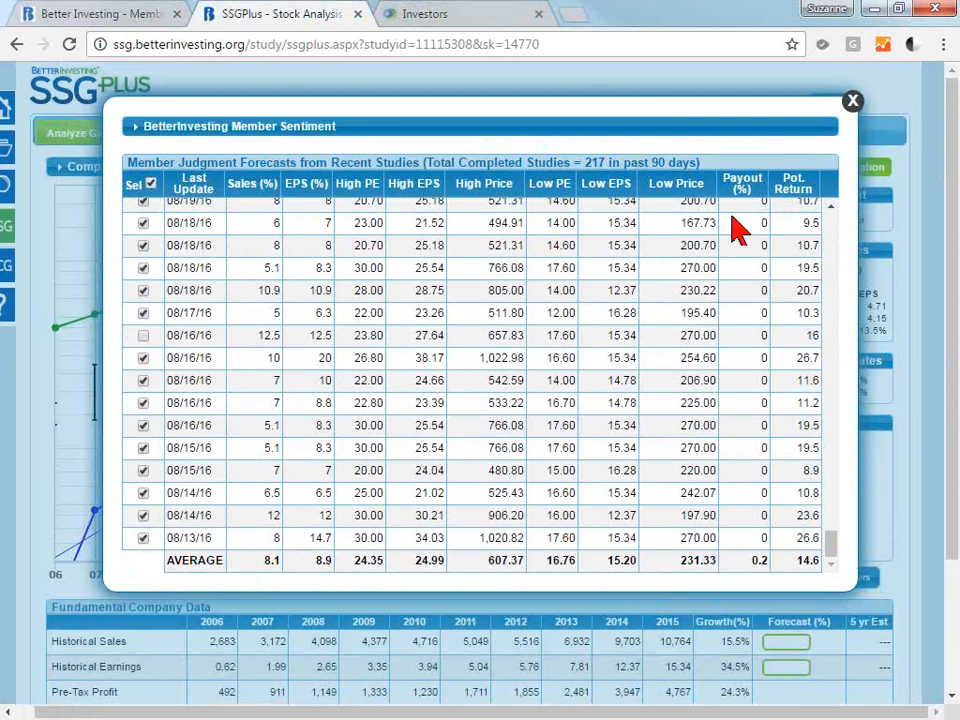
scroll(841, 236, up, 3)
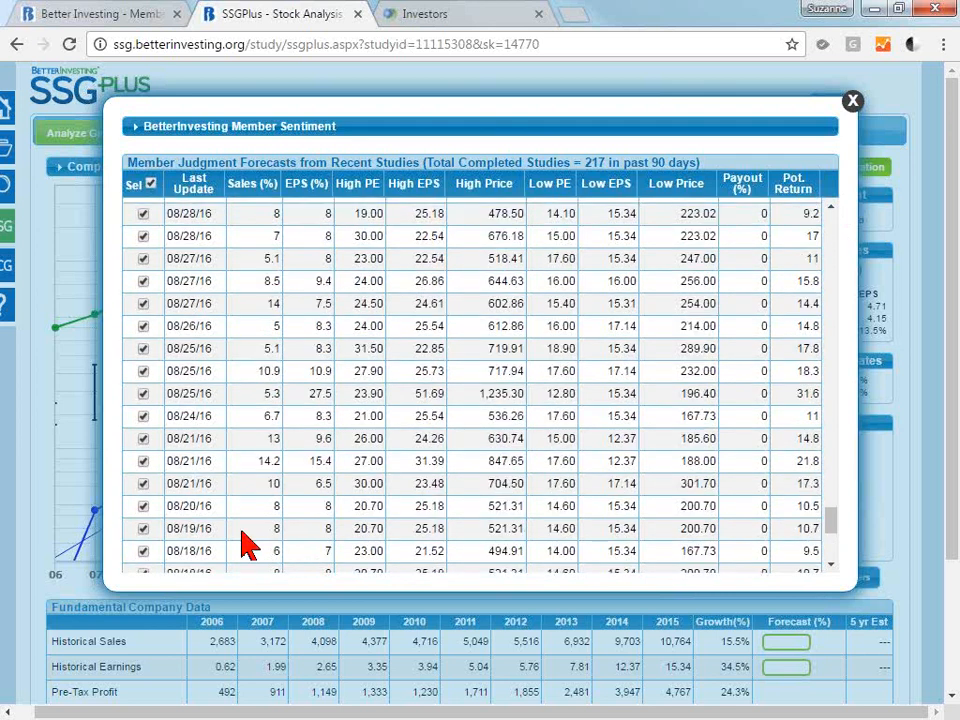
click(143, 461)
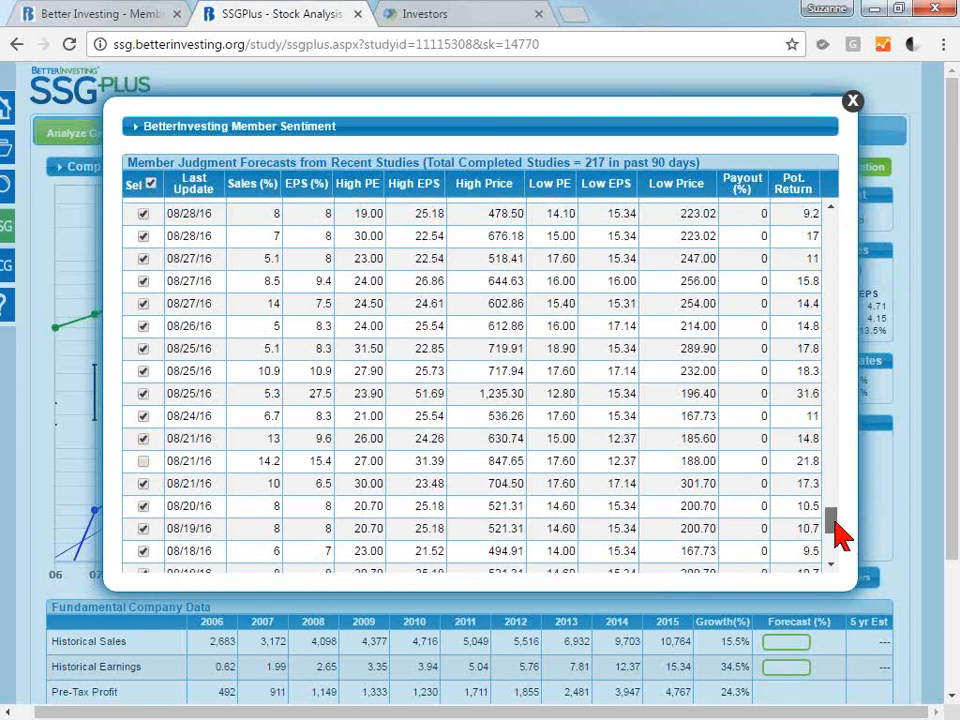
drag(835, 523, 836, 552)
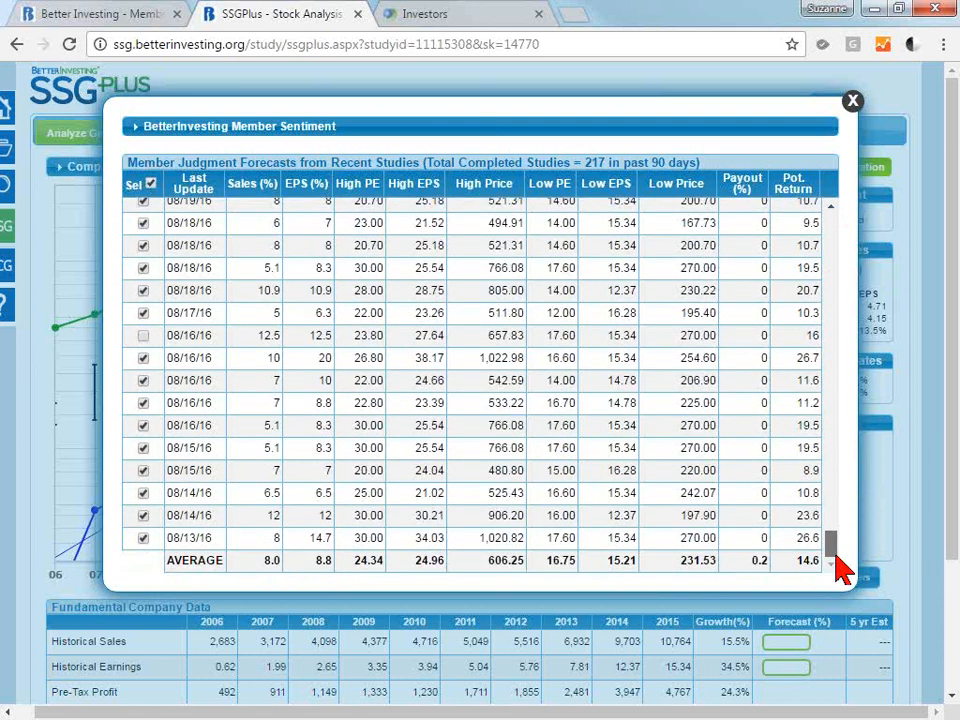
click(852, 102)
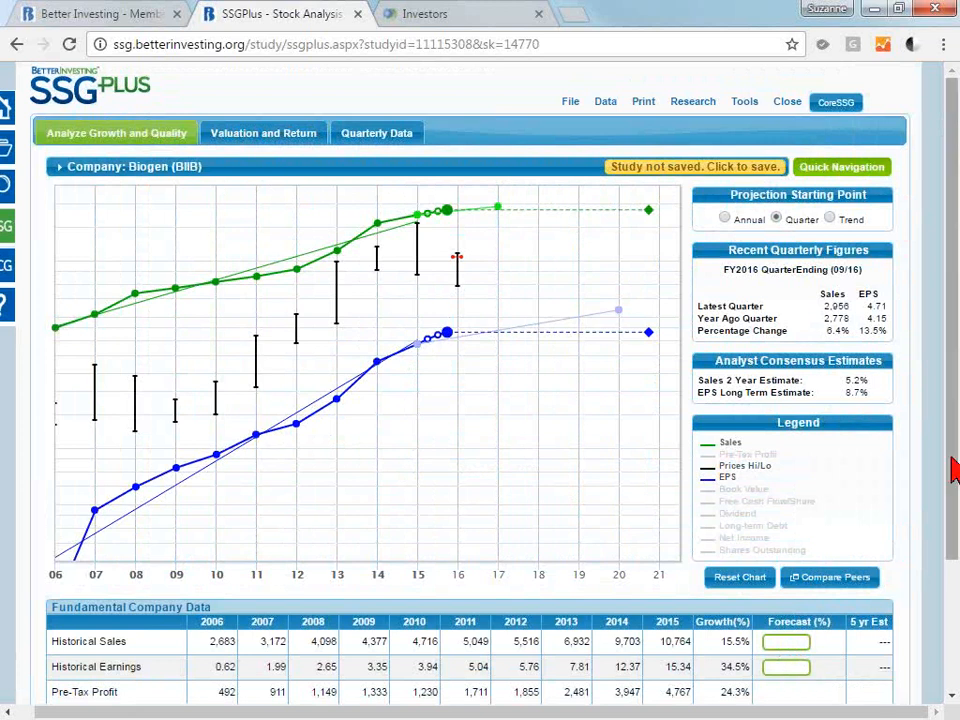
Set the 5-year Historical Sales growth forecast to 5%, update the study and review the projected sales line on the chart.
drag(955, 470, 955, 520)
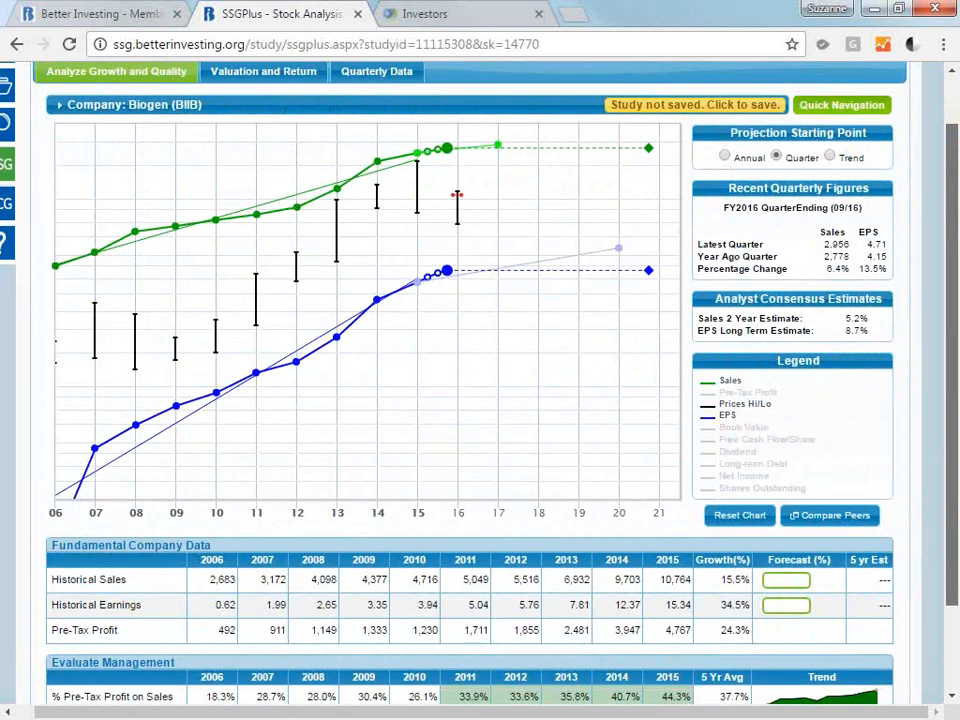
scroll(760, 480, down, 2)
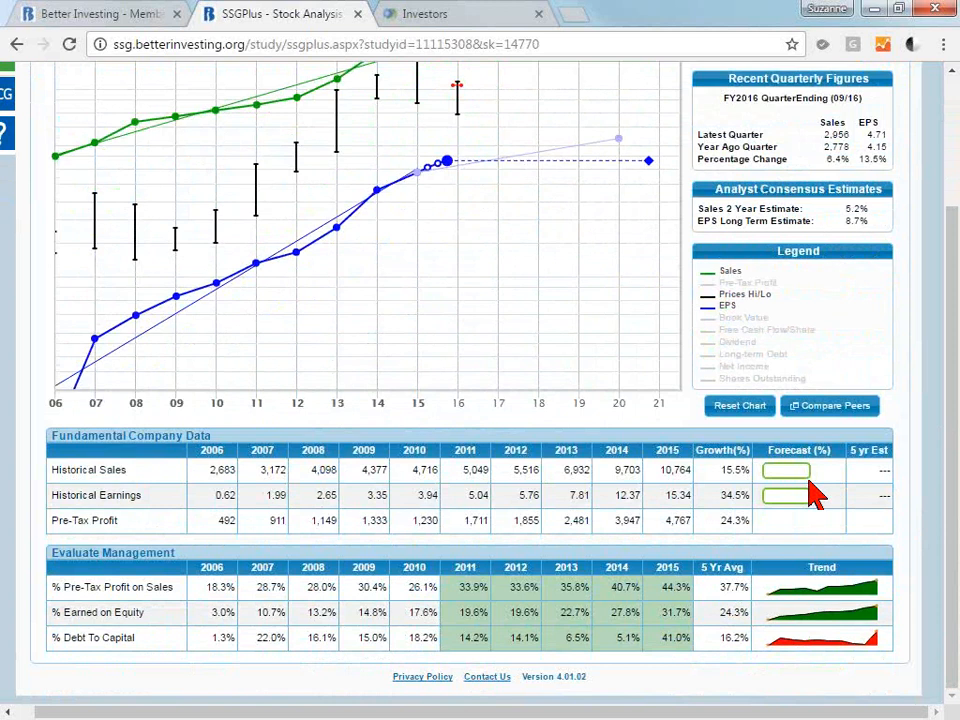
click(778, 474)
click(567, 365)
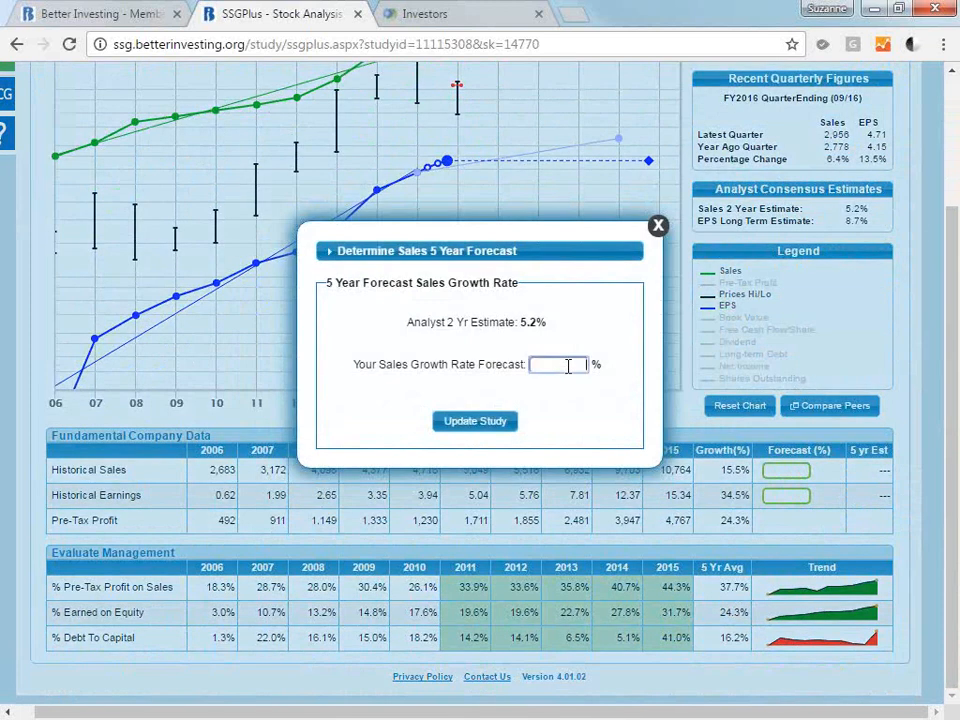
text(5)
click(502, 426)
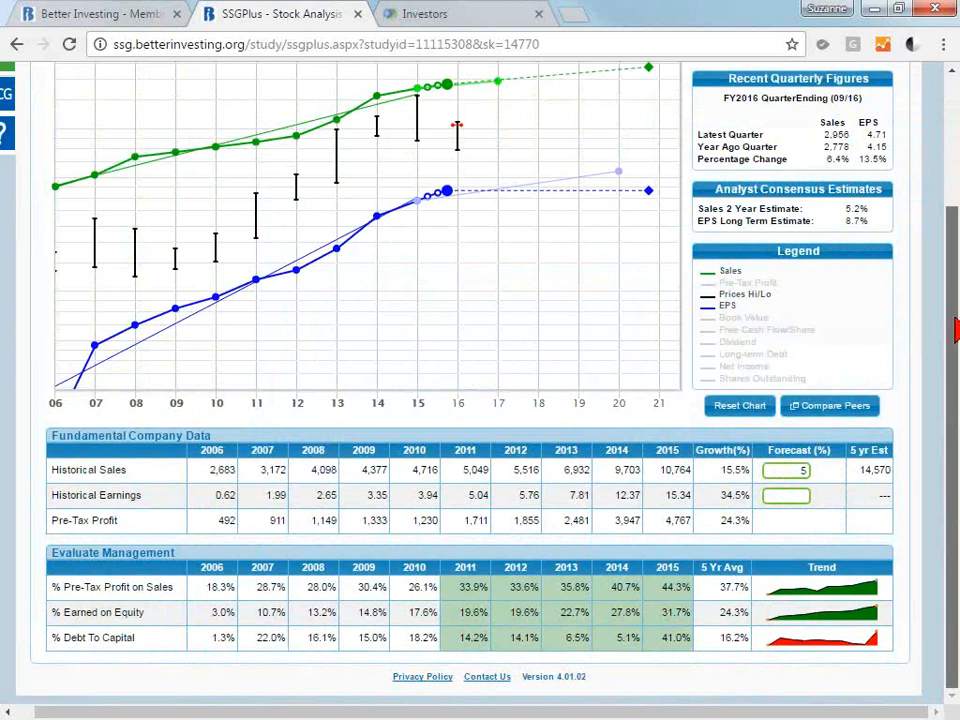
scroll(645, 222, up, 1)
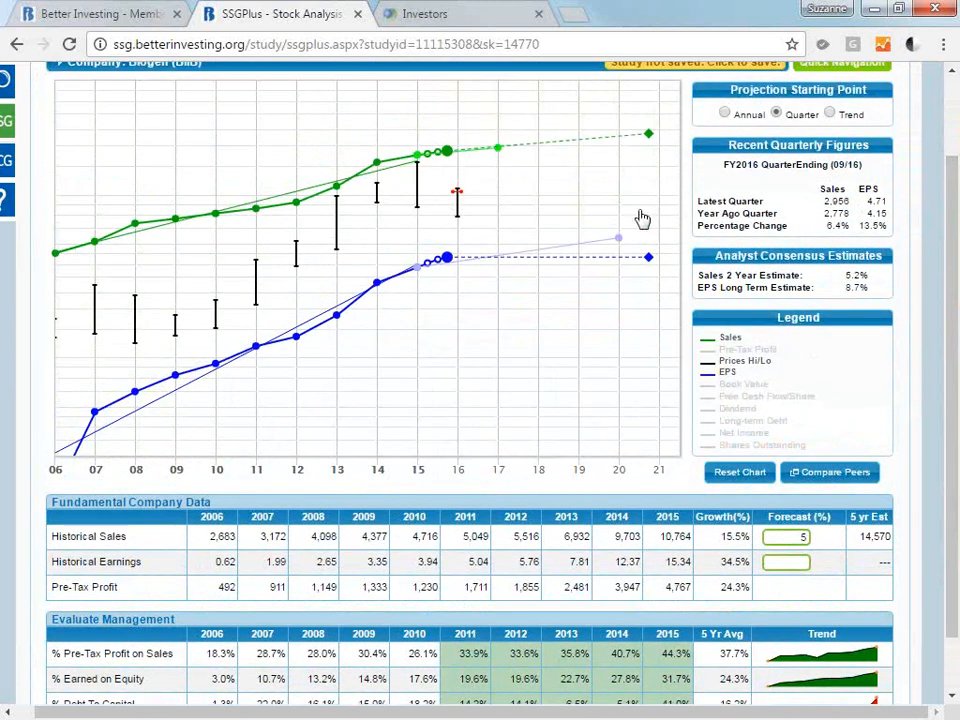
mouse_move(649, 134)
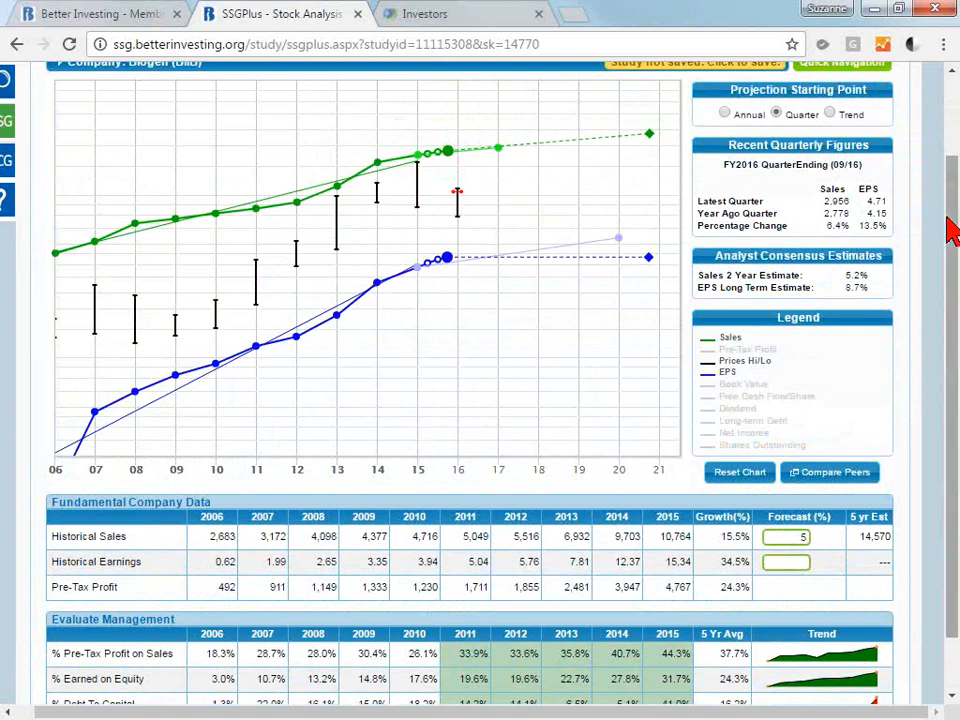
Open the EPS 5 year forecast, view the Pre-Tax Profit Margin history and set the Less Expenses judgment to 46%.
drag(955, 228, 955, 255)
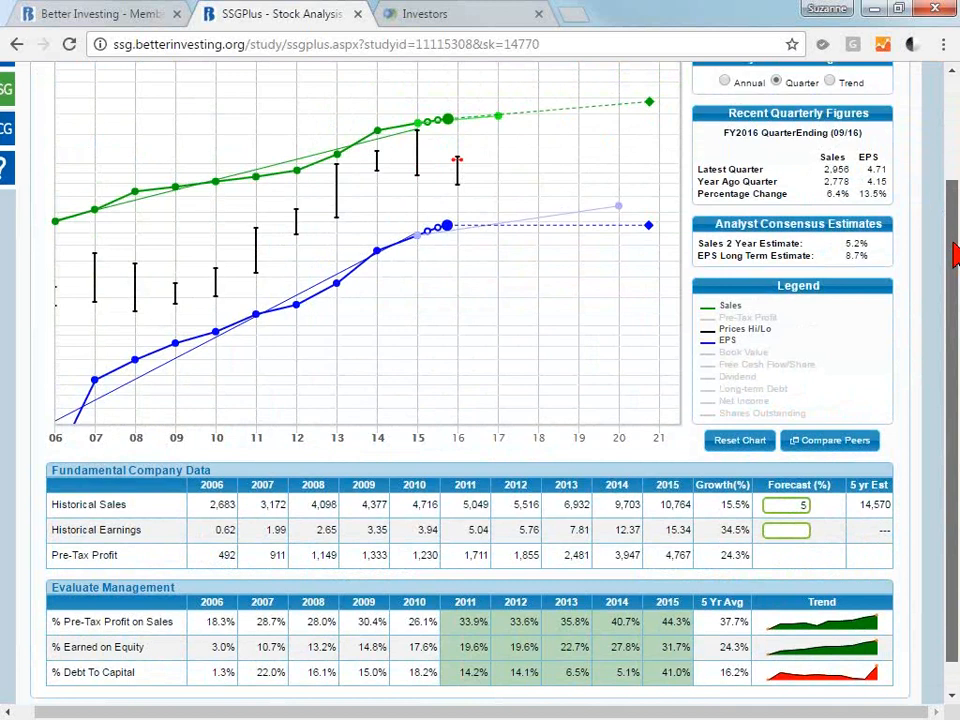
drag(955, 255, 955, 267)
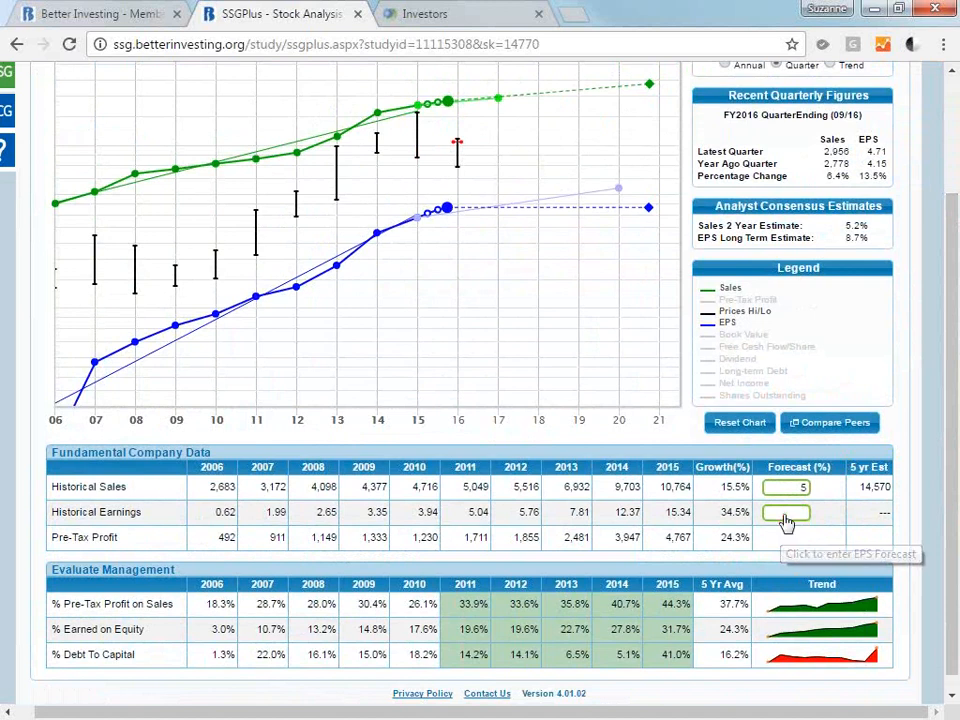
click(785, 513)
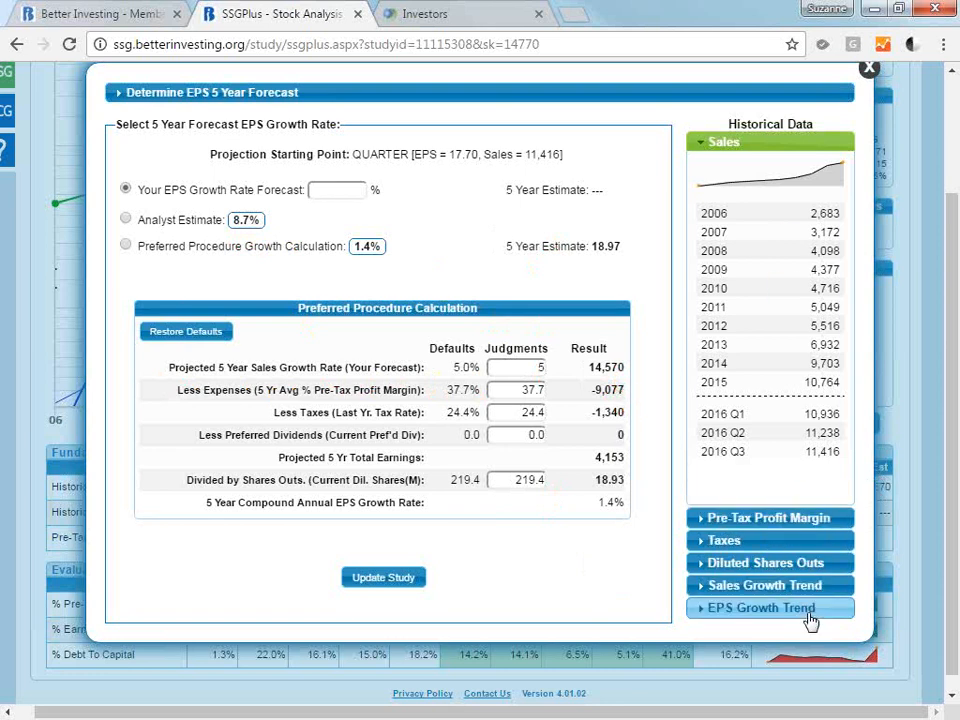
click(806, 519)
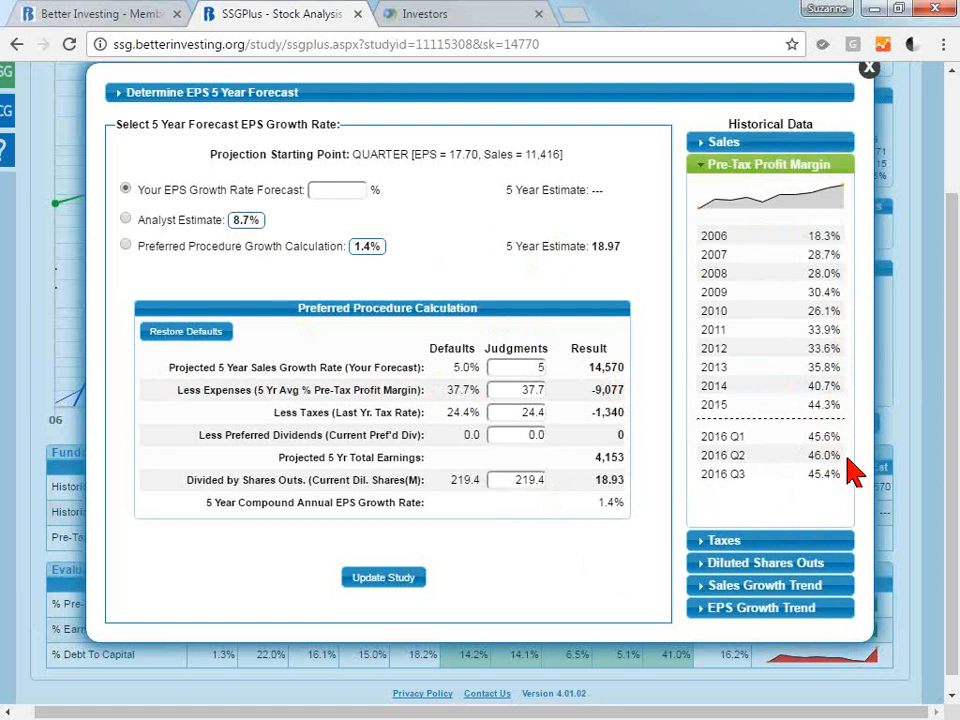
drag(519, 390, 560, 410)
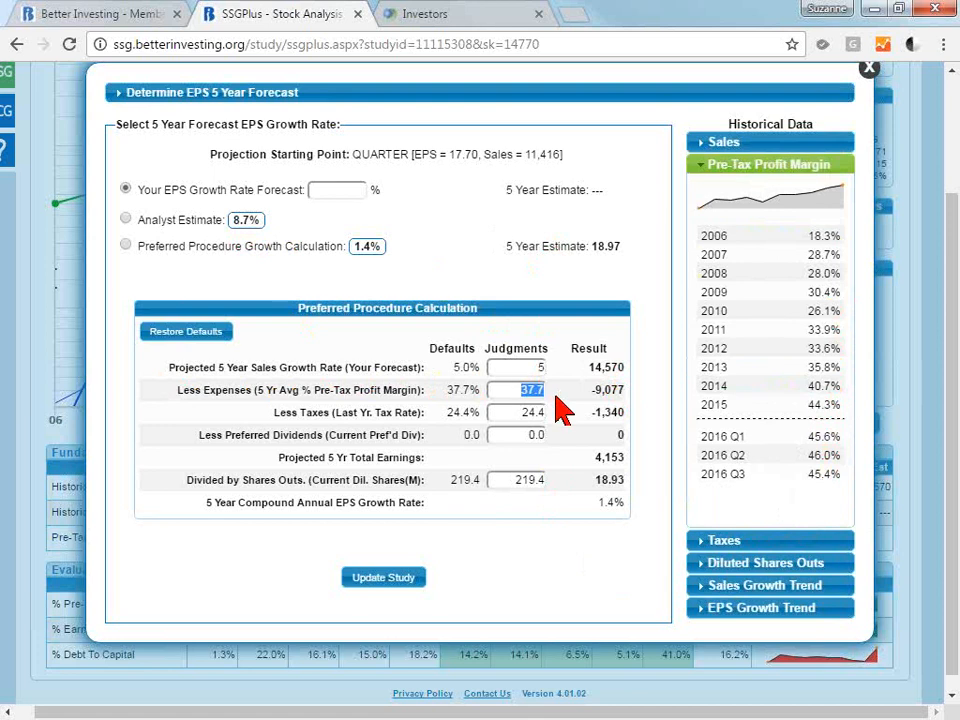
text(46)
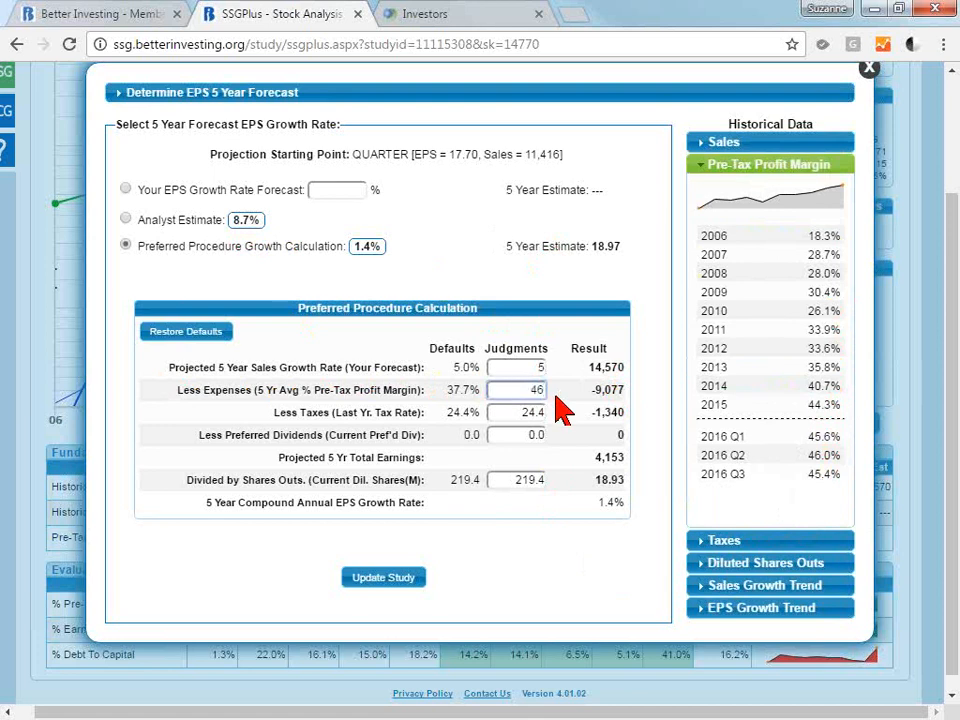
View the Taxes and Diluted Shares Outs histories and set the Divided by Shares Outs judgment to 214.
click(538, 410)
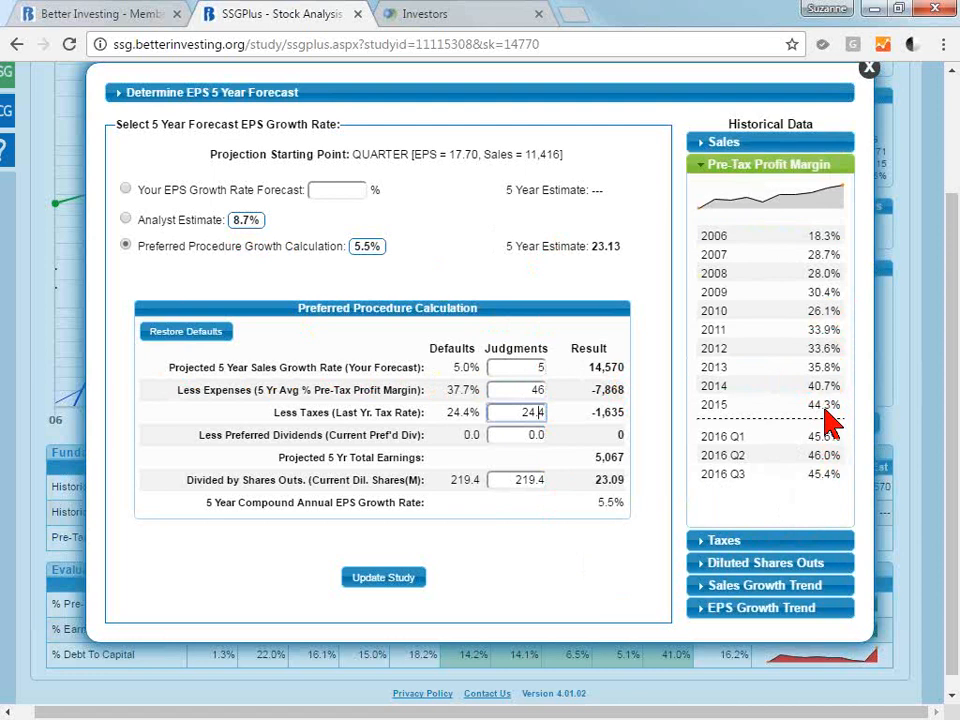
click(814, 541)
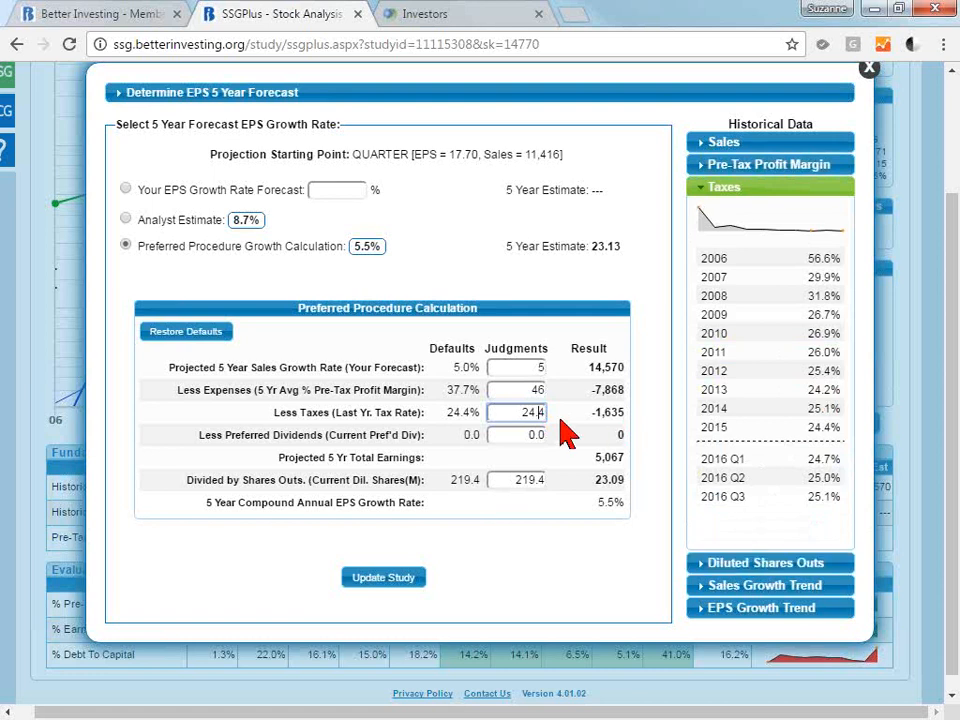
click(818, 566)
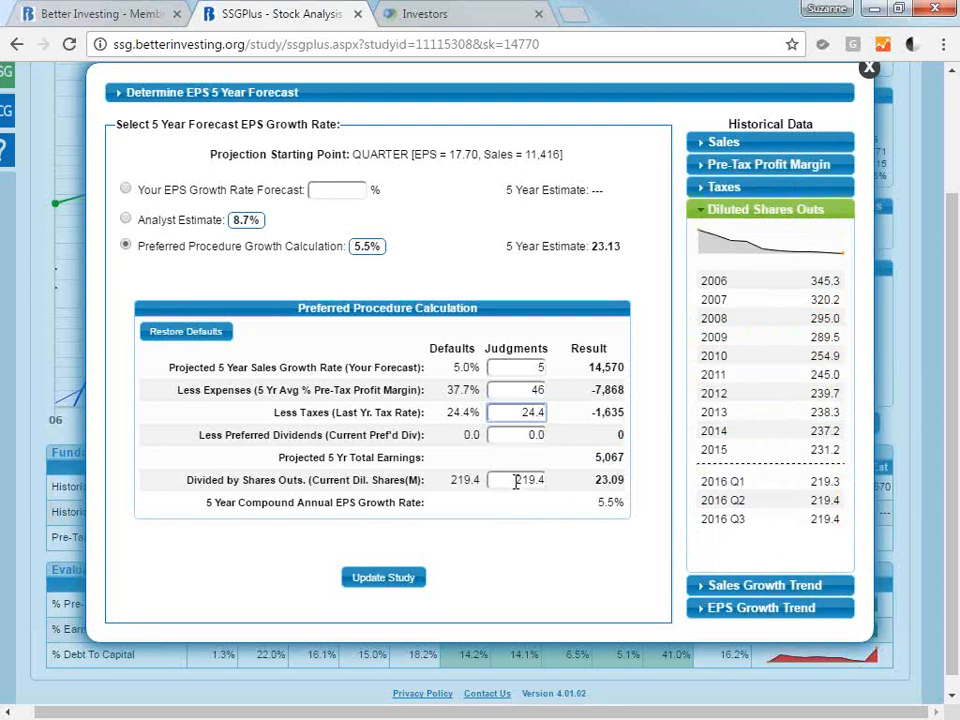
drag(515, 481, 557, 492)
text(215)
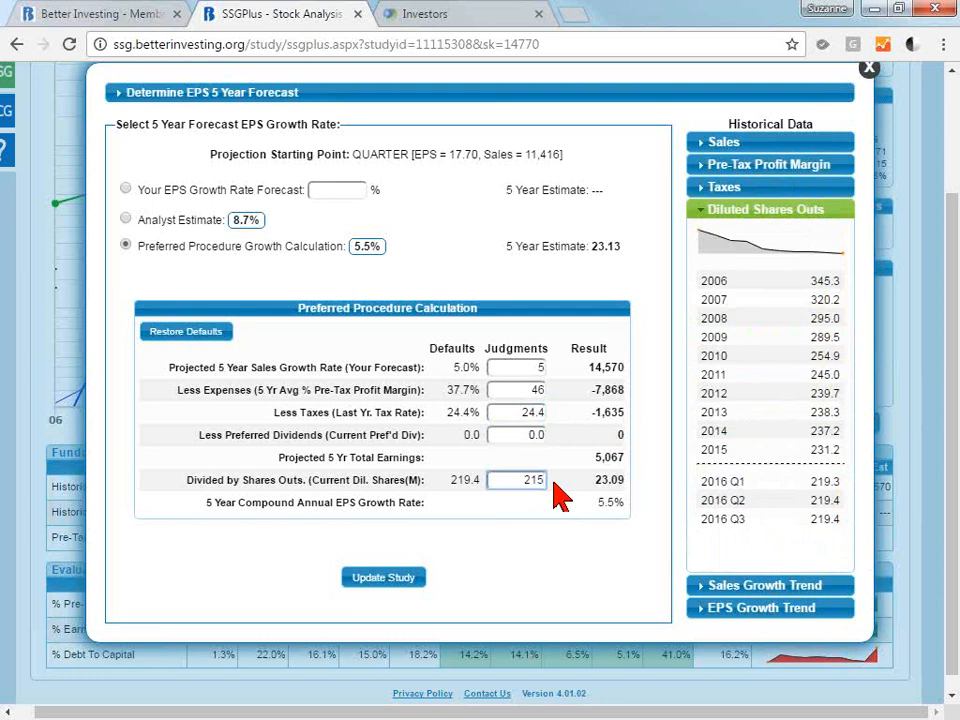
click(521, 435)
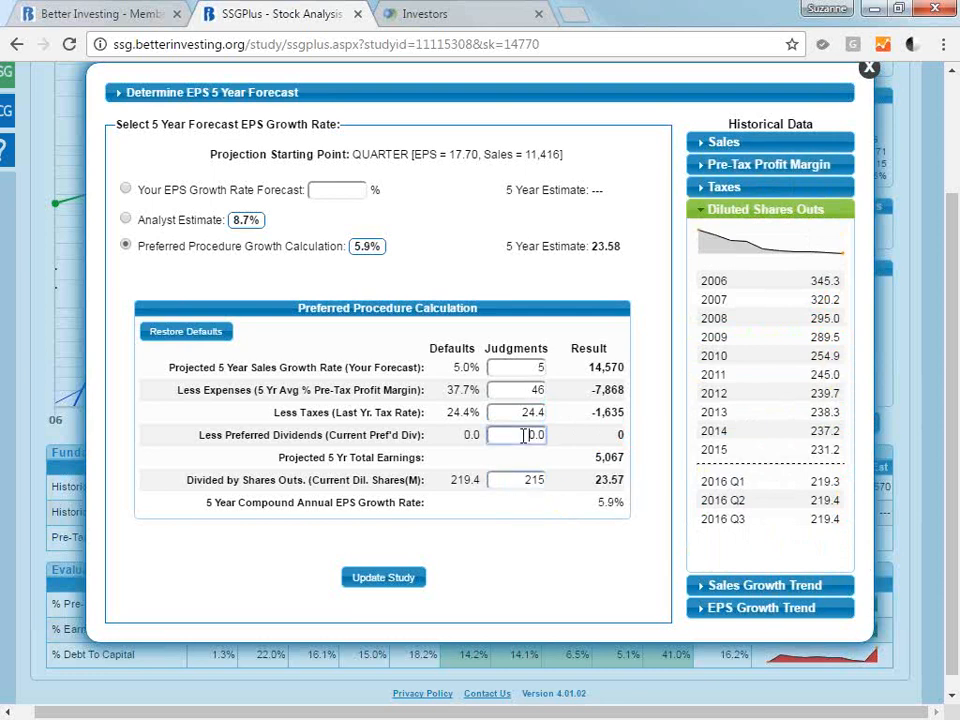
double_click(523, 480)
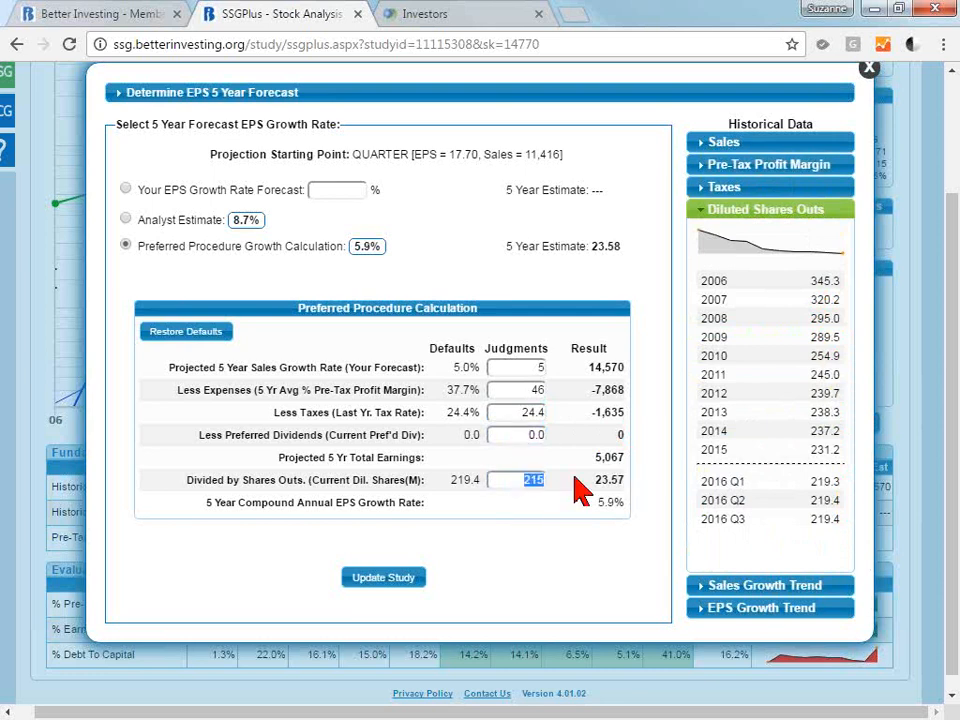
text(214)
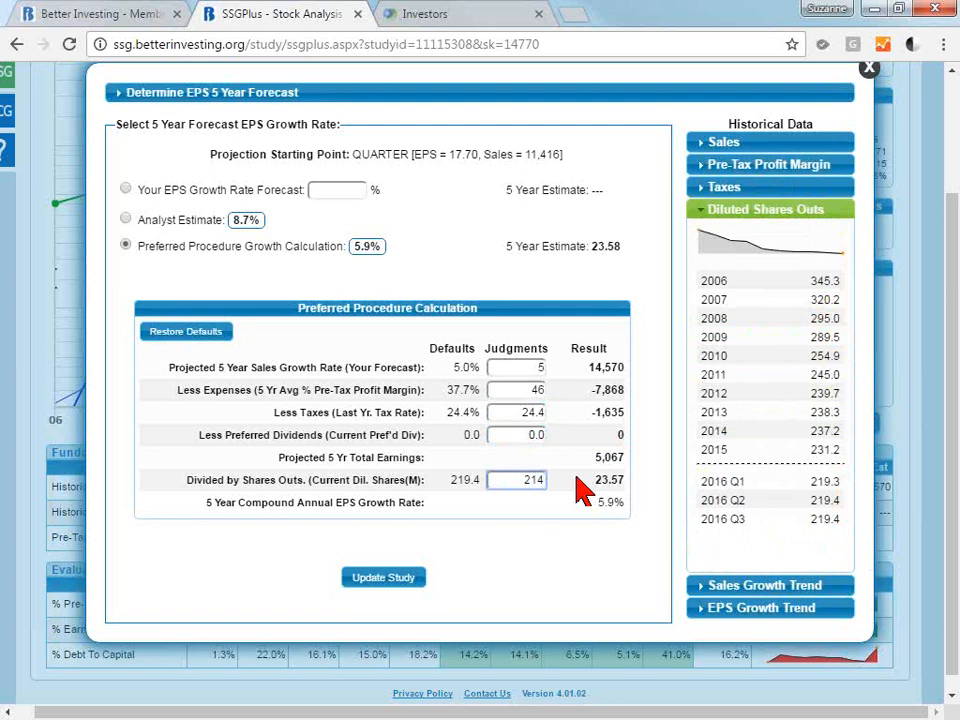
click(521, 435)
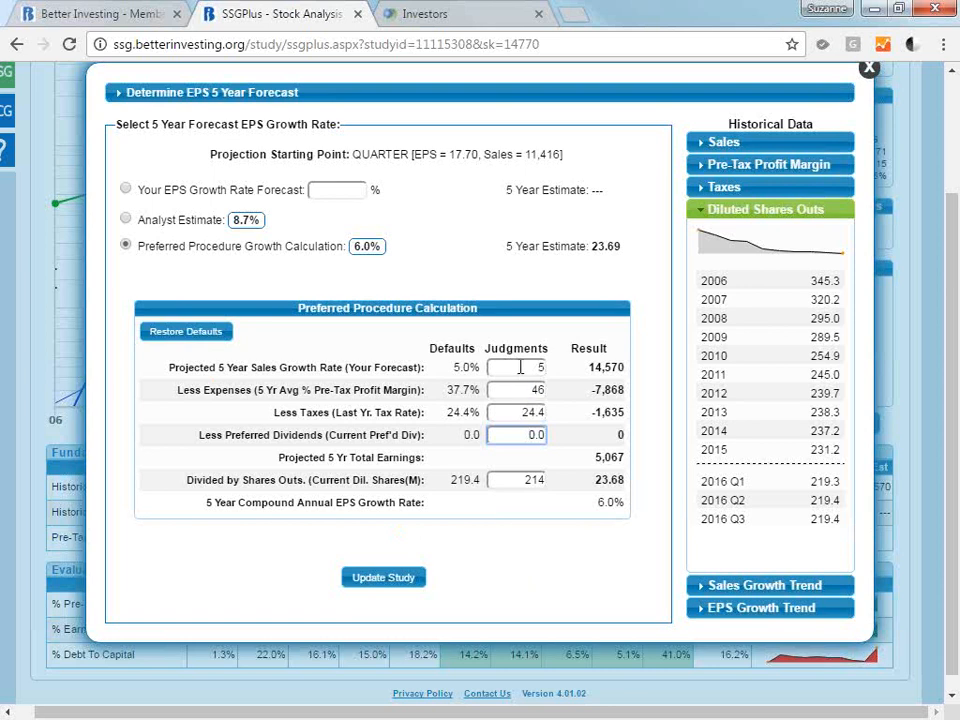
Examine the Sales Growth Trend and EPS Growth Trend histories in the EPS 5 year forecast.
click(755, 590)
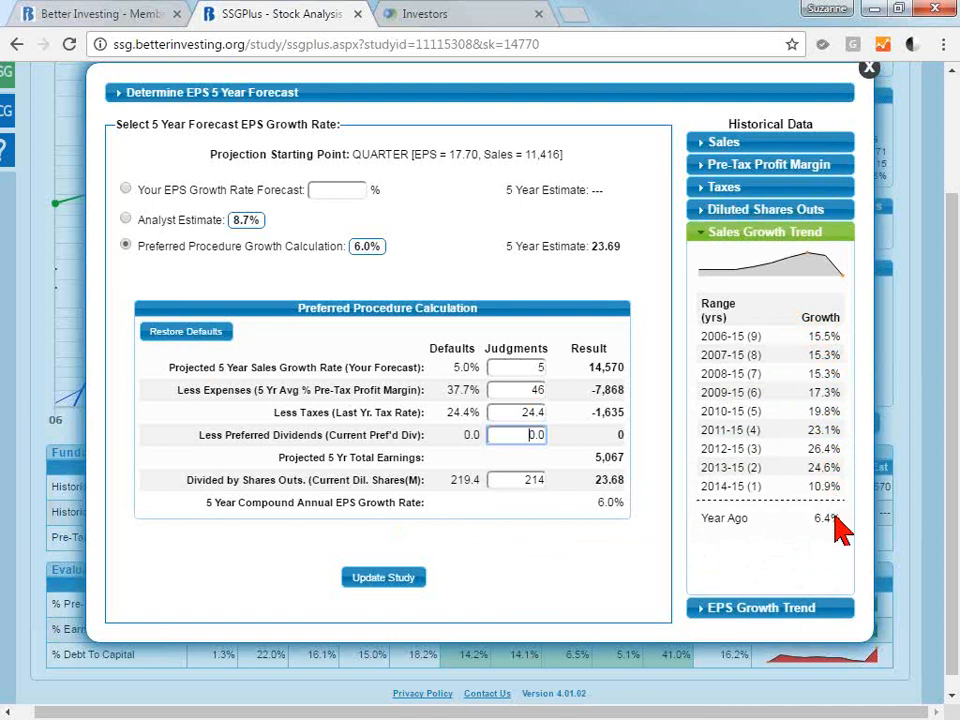
click(830, 612)
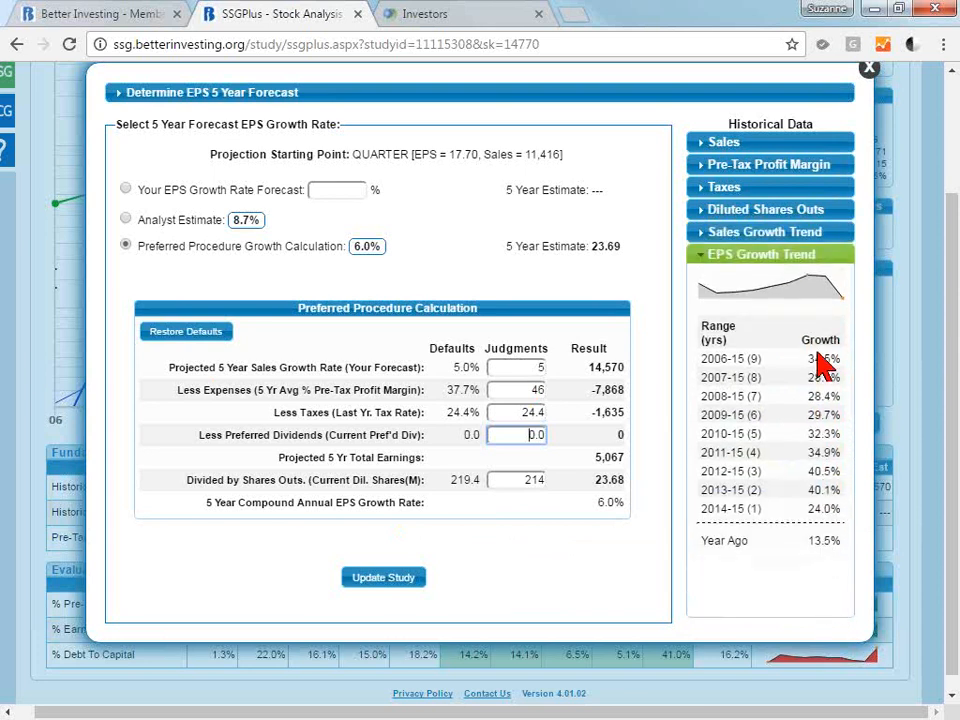
mouse_move(705, 285)
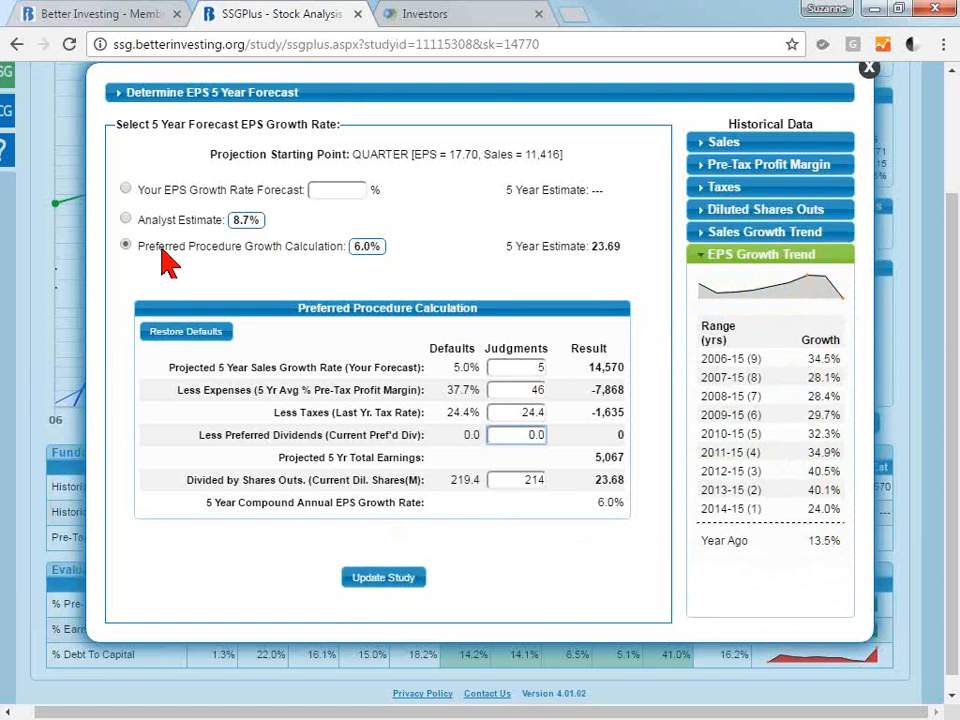
click(125, 189)
click(349, 187)
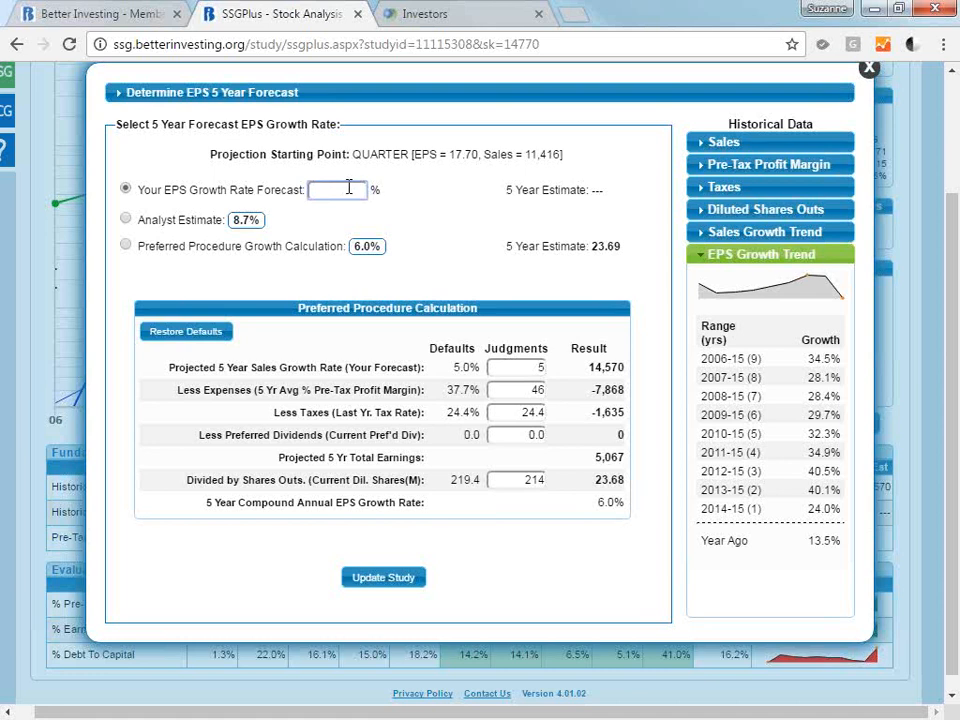
text(10.0)
key(BackSpace)
key(BackSpace)
key(BackSpace)
key(BackSpace)
Choose the Preferred Procedure Growth Calculation as the EPS forecast, update the study and review the projected lines on the chart.
click(125, 246)
click(385, 578)
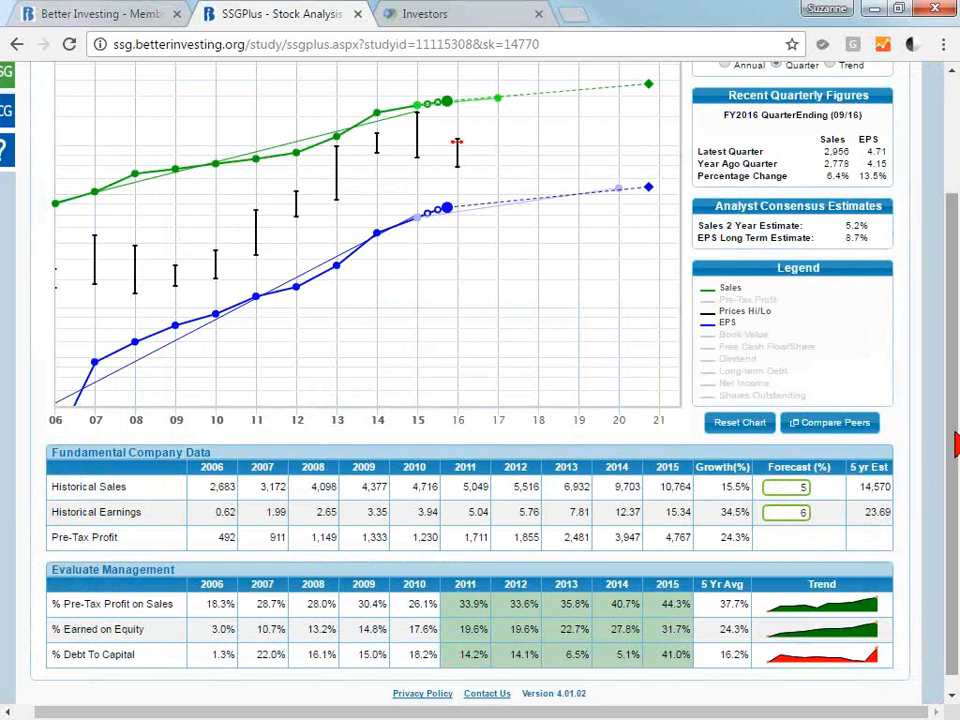
scroll(955, 445, up, 3)
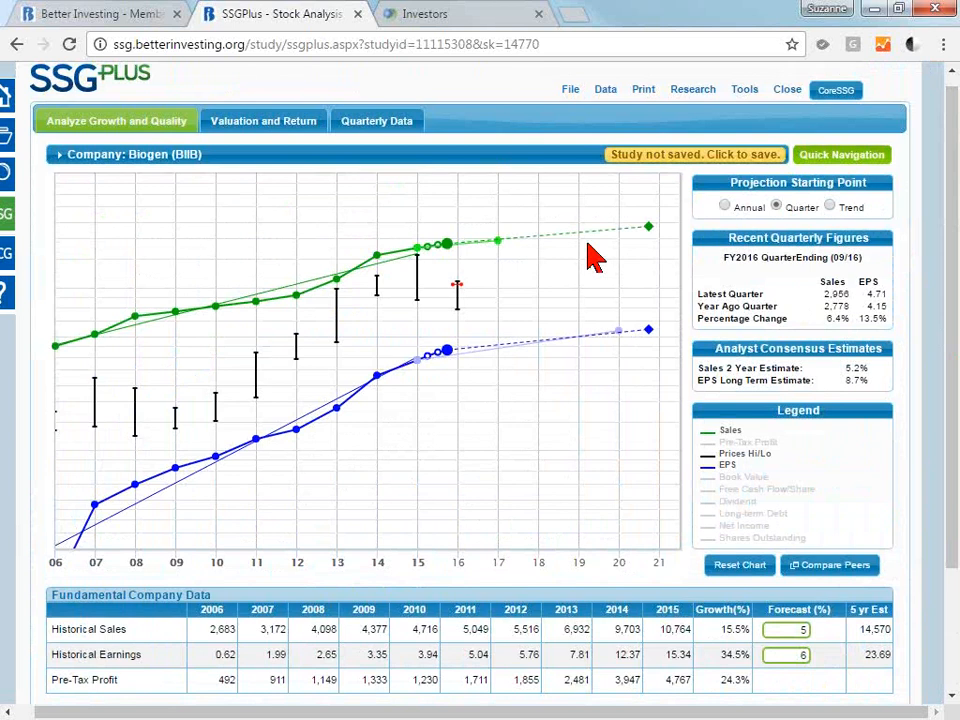
Open the Valuation and Return part of the study and examine the estimated high earnings per share used for the high price.
click(267, 128)
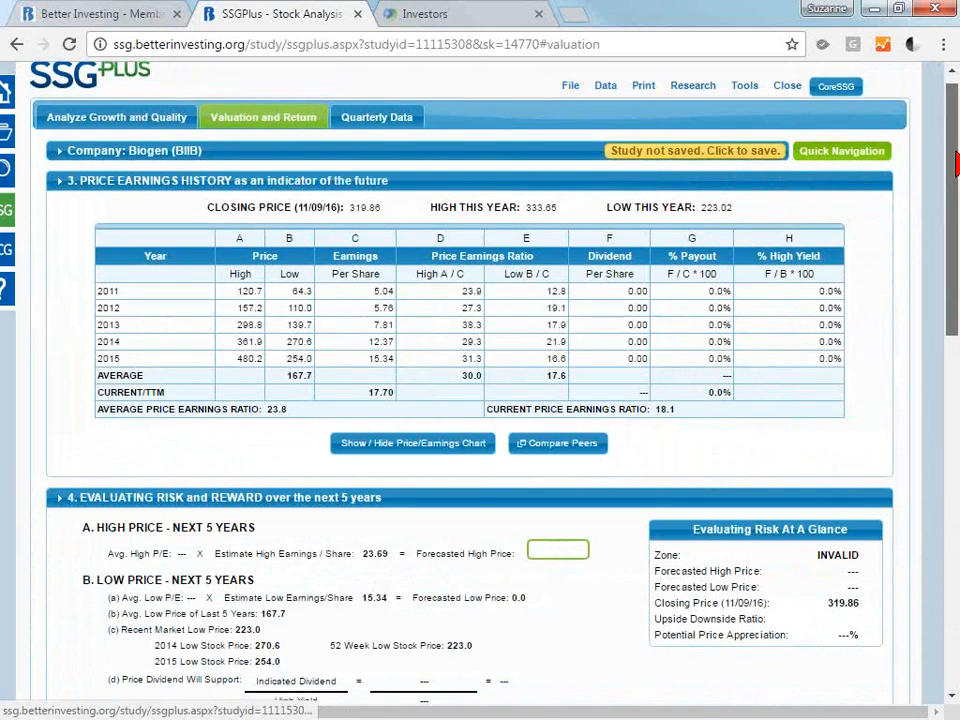
scroll(155, 163, down, 1)
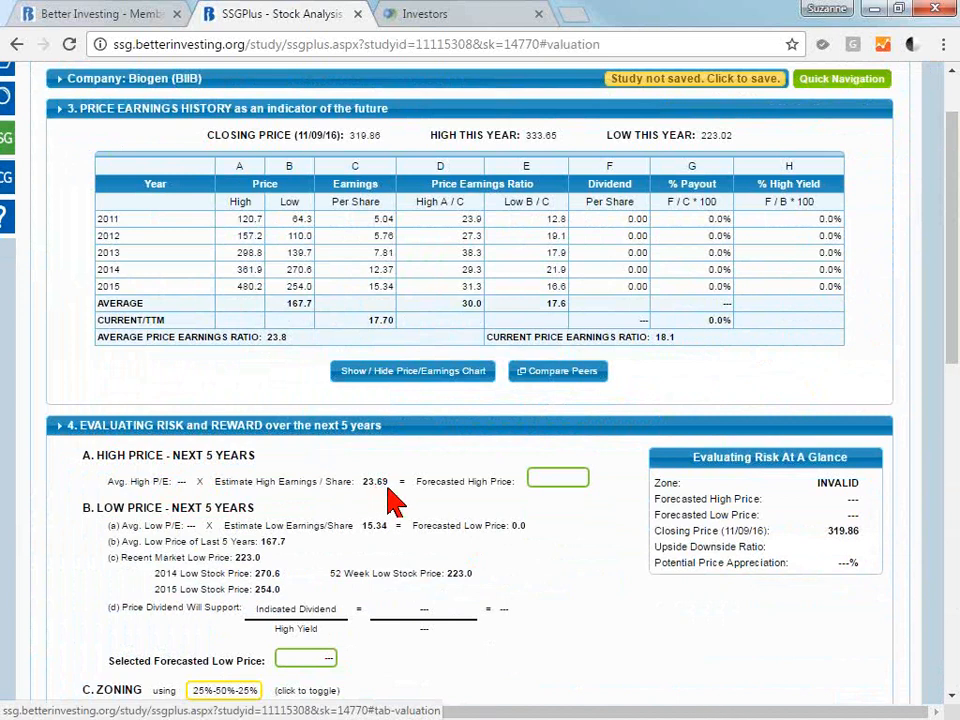
key(ctrl+plus)
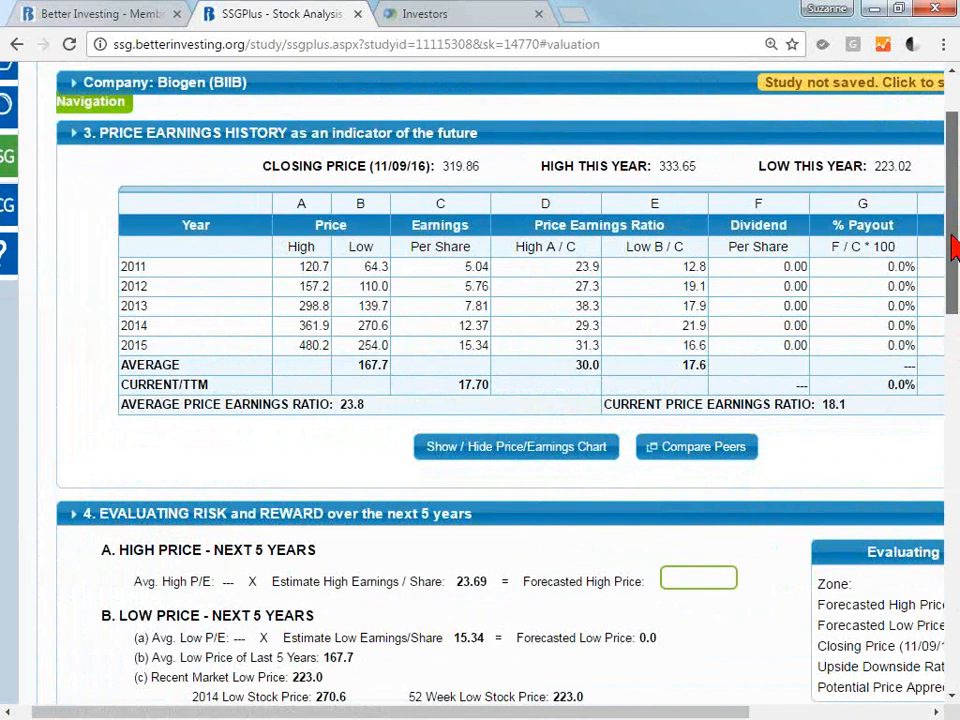
scroll(955, 245, down, 3)
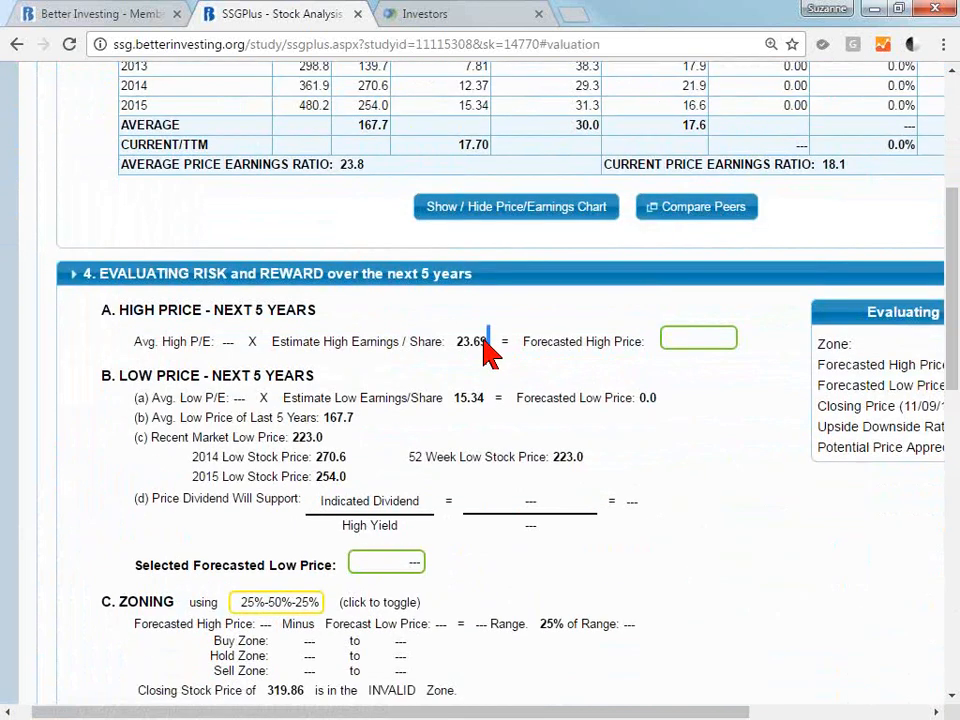
drag(483, 341, 465, 343)
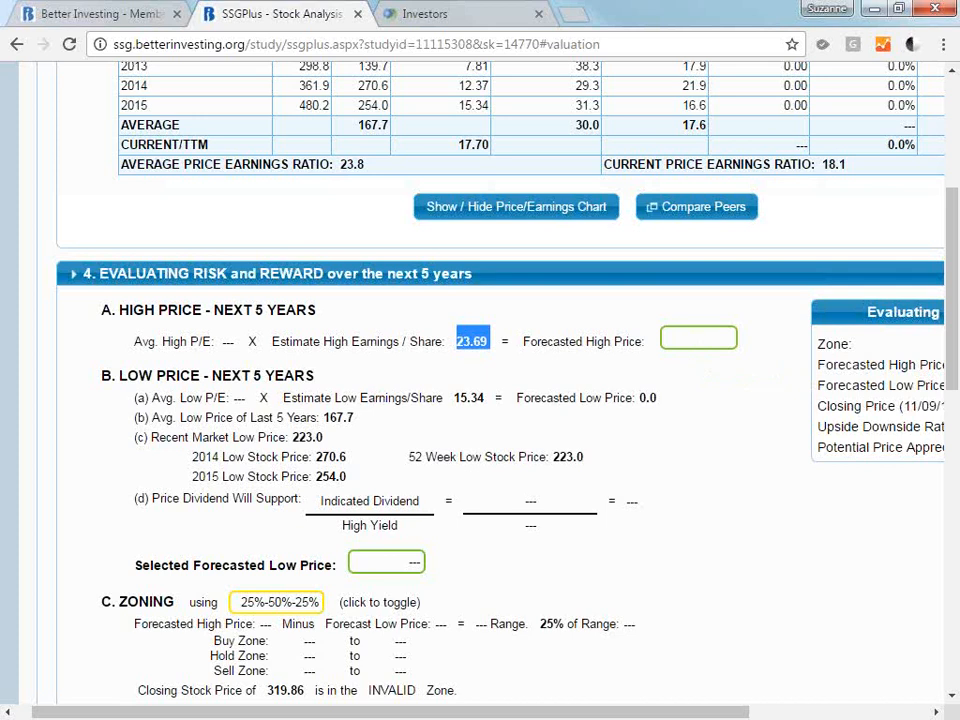
key(ctrl+0)
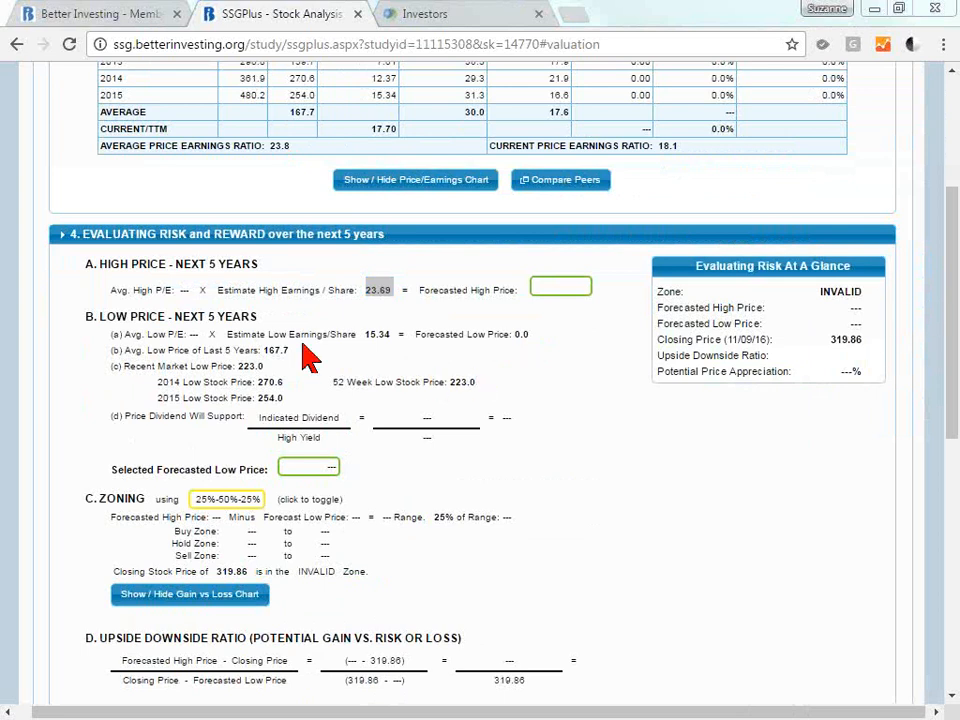
Examine the Price Earnings History table, including the yearly high P/Es and the current and average price earnings ratios.
click(953, 254)
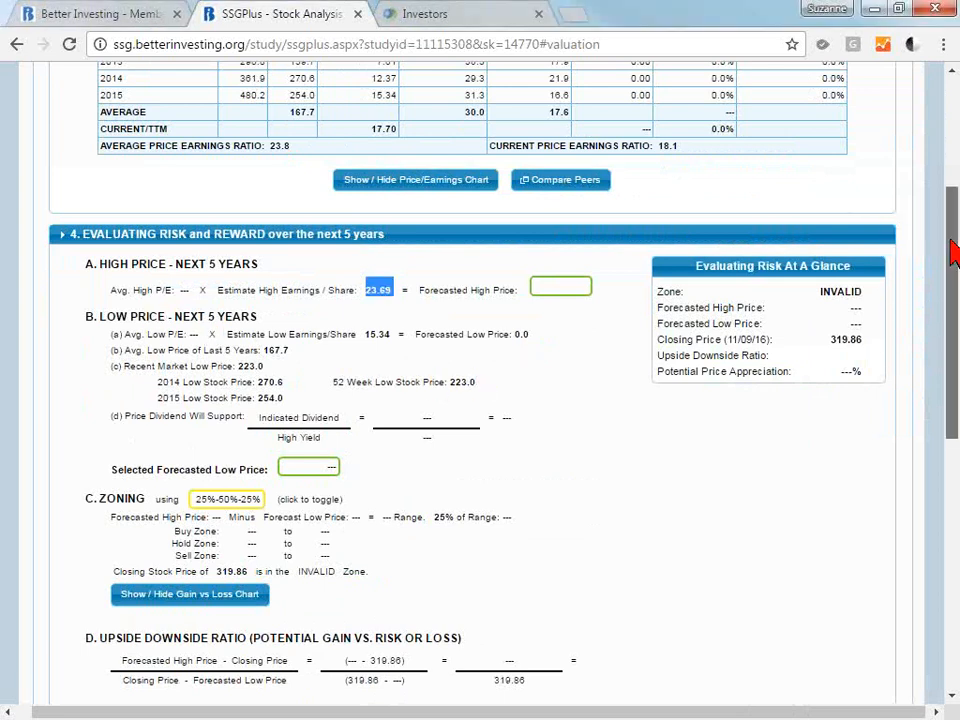
drag(953, 254, 953, 188)
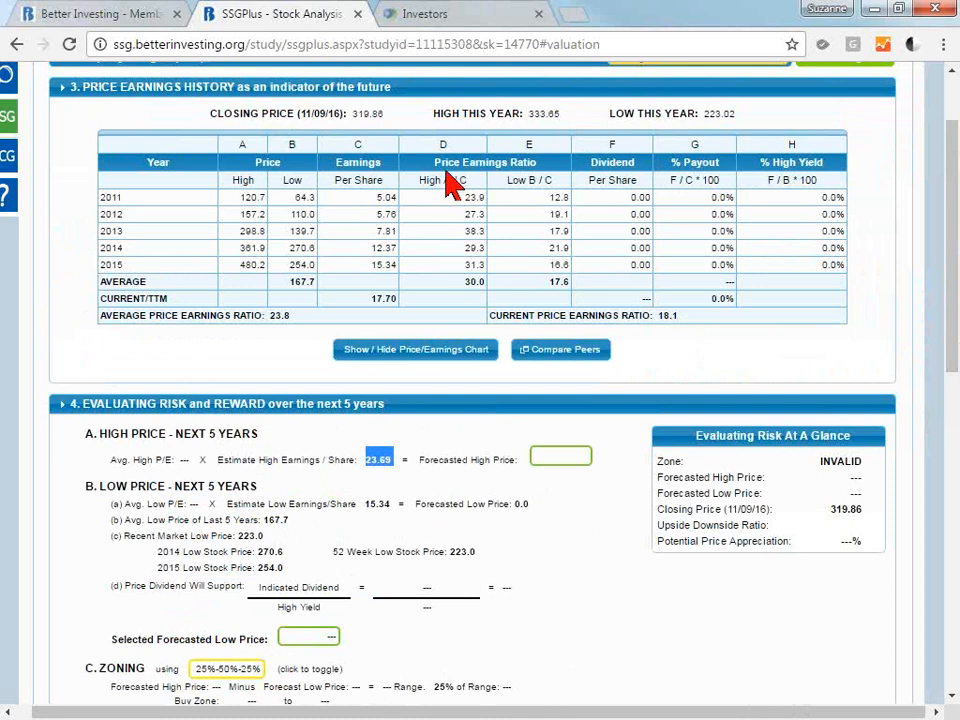
click(456, 211)
drag(456, 211, 474, 338)
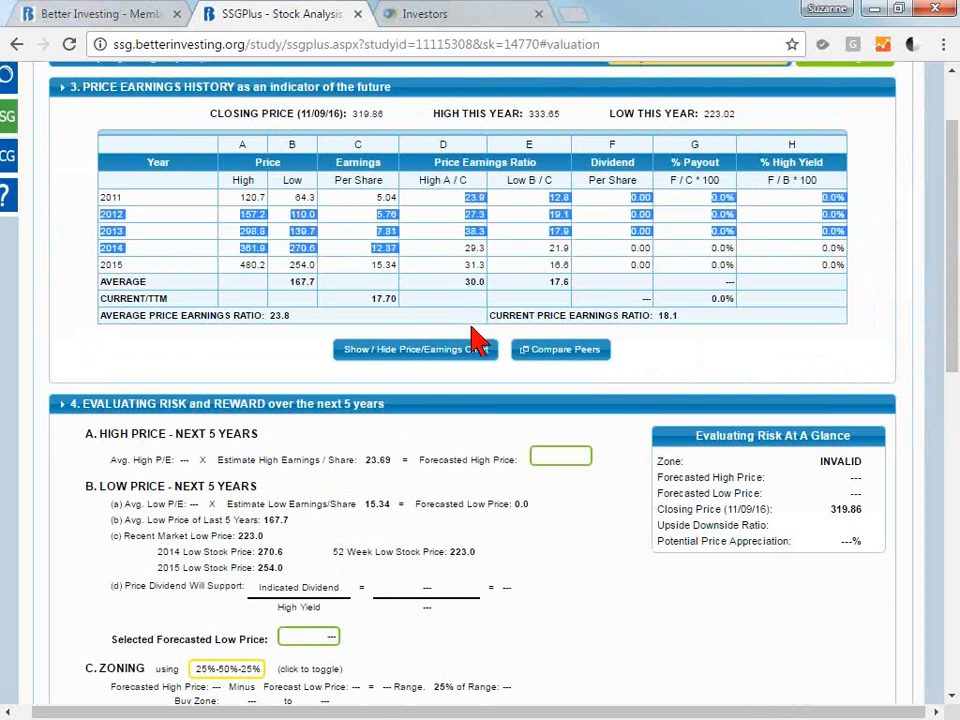
click(472, 328)
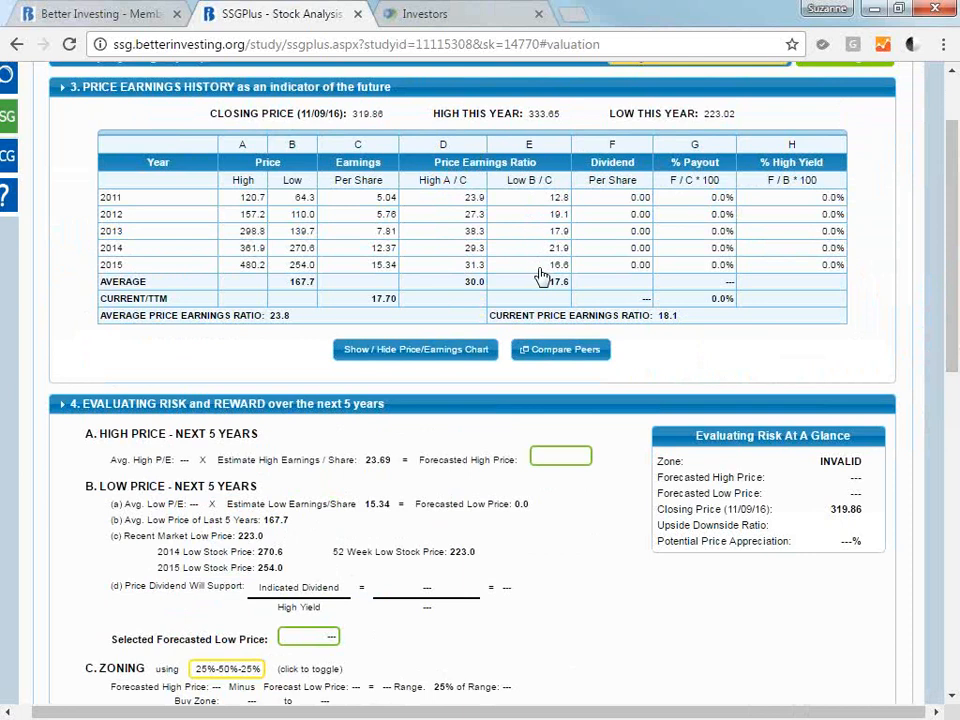
drag(662, 321, 659, 322)
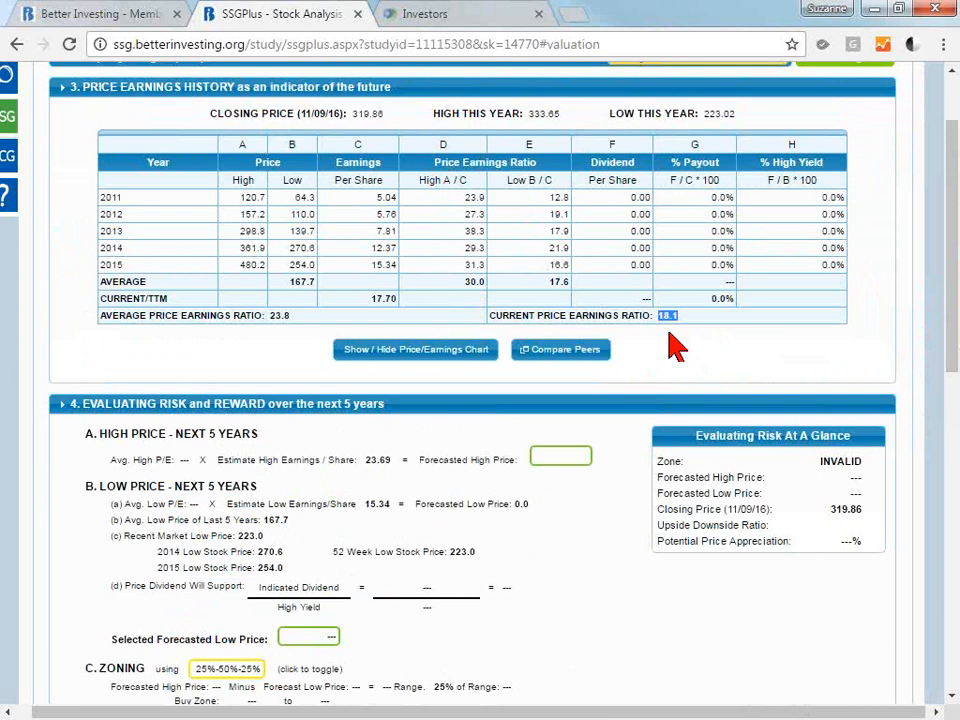
drag(300, 326, 276, 327)
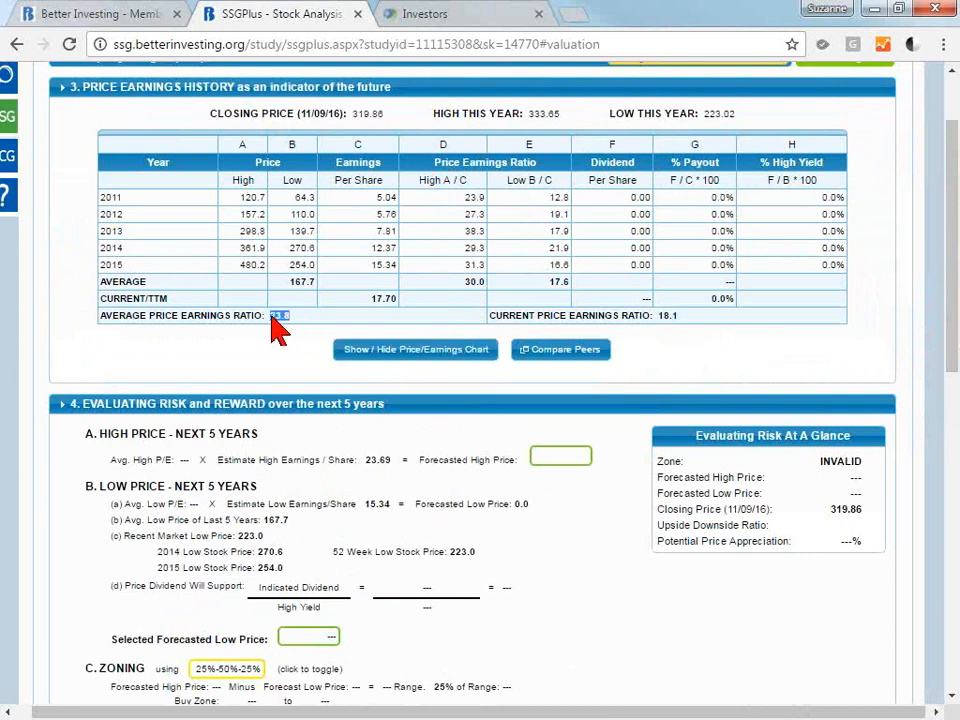
click(287, 343)
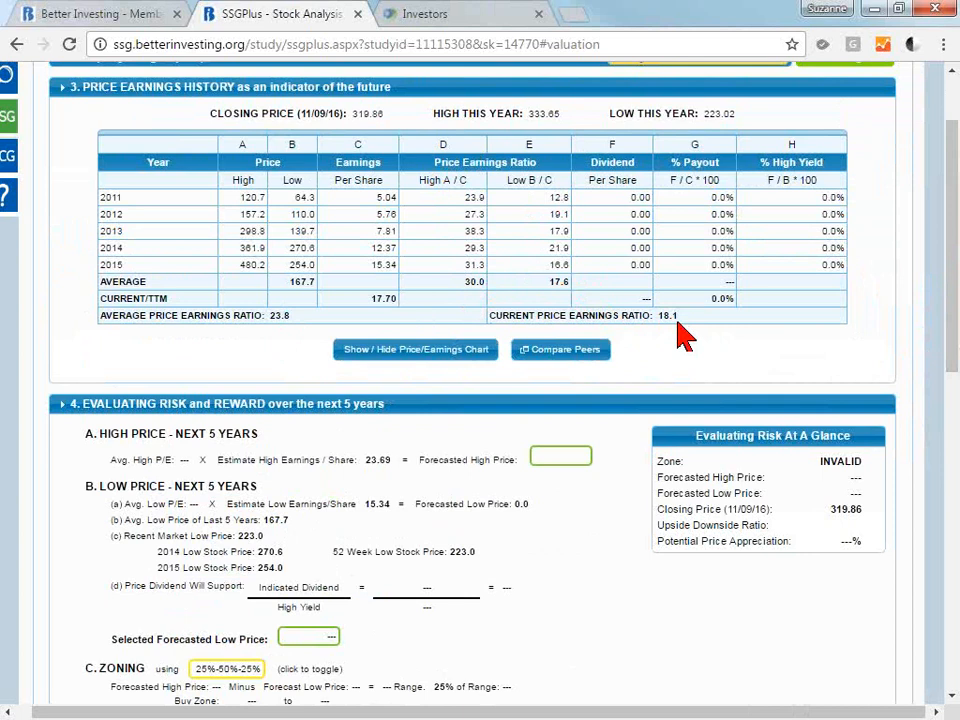
Show the Price/Earnings Chart and examine the yearly high P/E points from 2006 to 2015 and the five-year average high P/E.
click(384, 352)
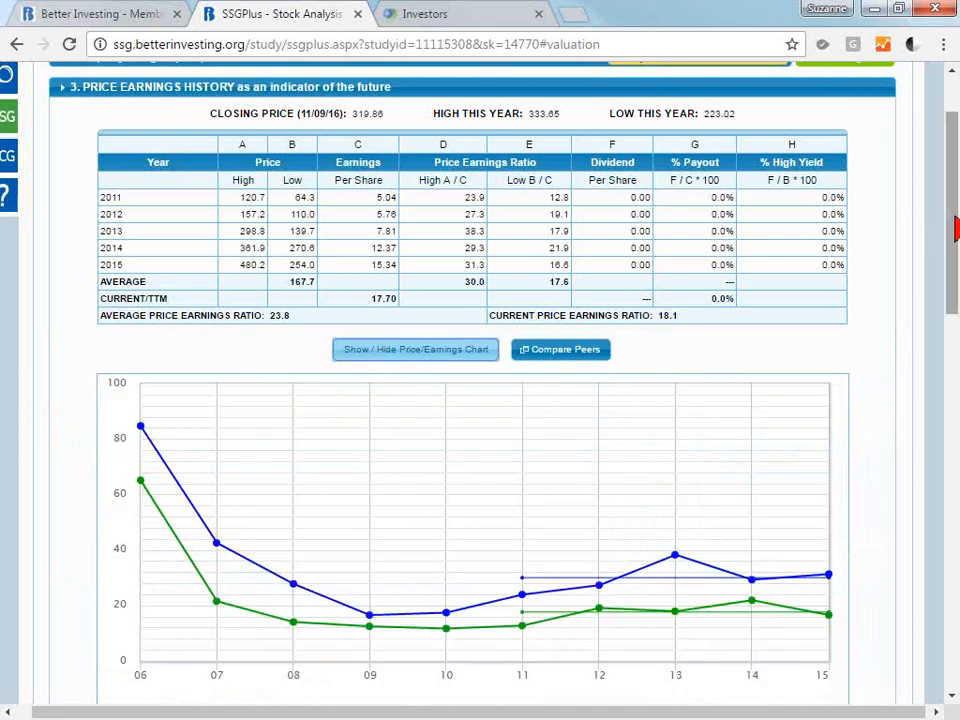
scroll(955, 228, down, 2)
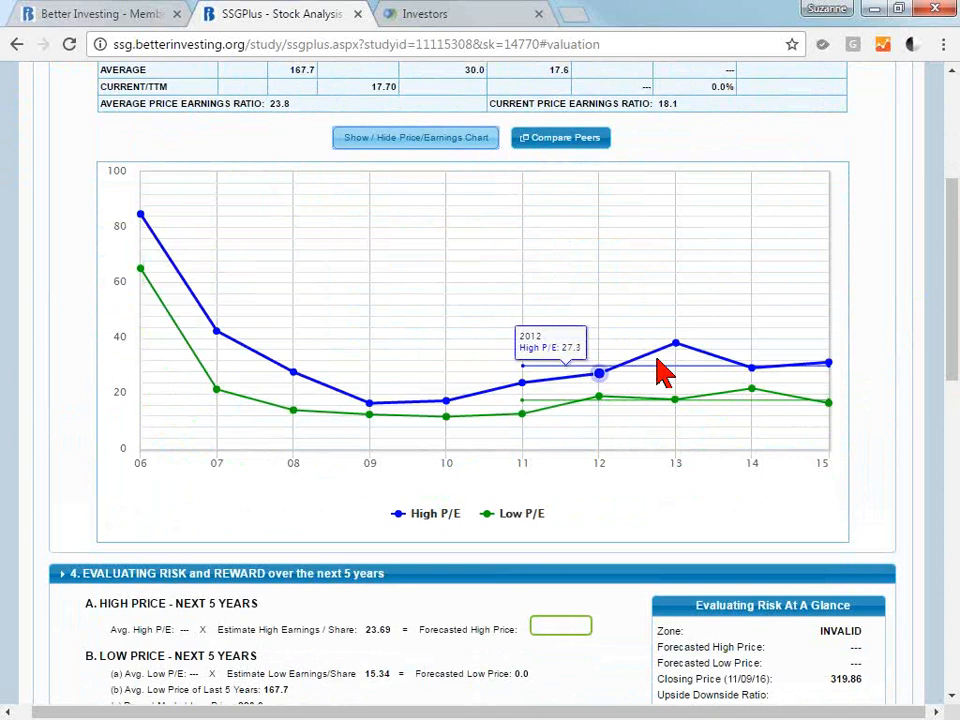
mouse_move(143, 213)
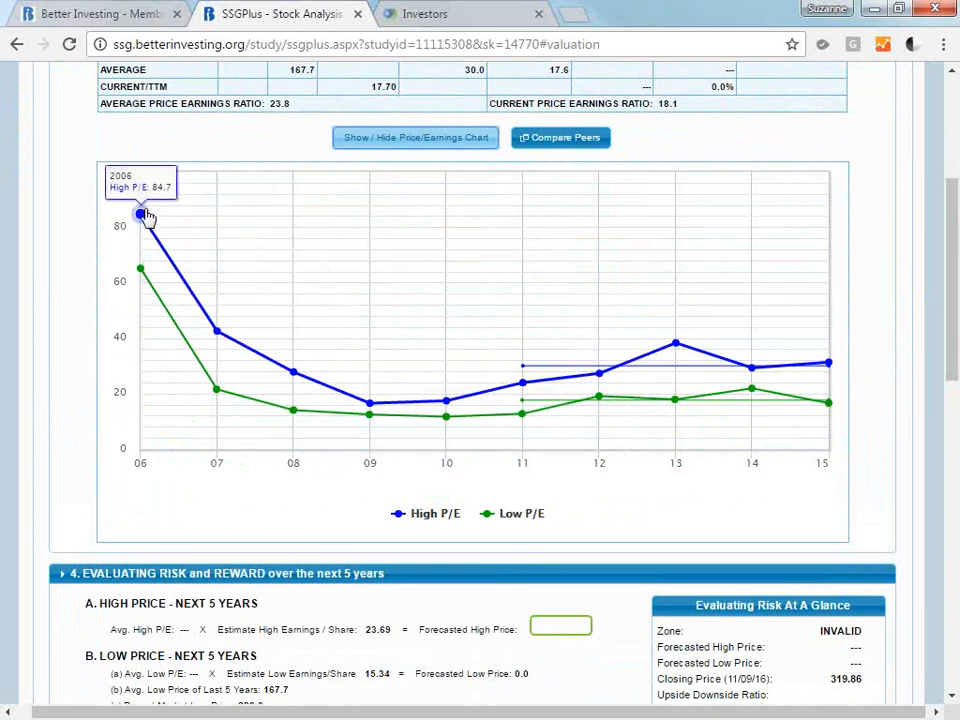
mouse_move(376, 403)
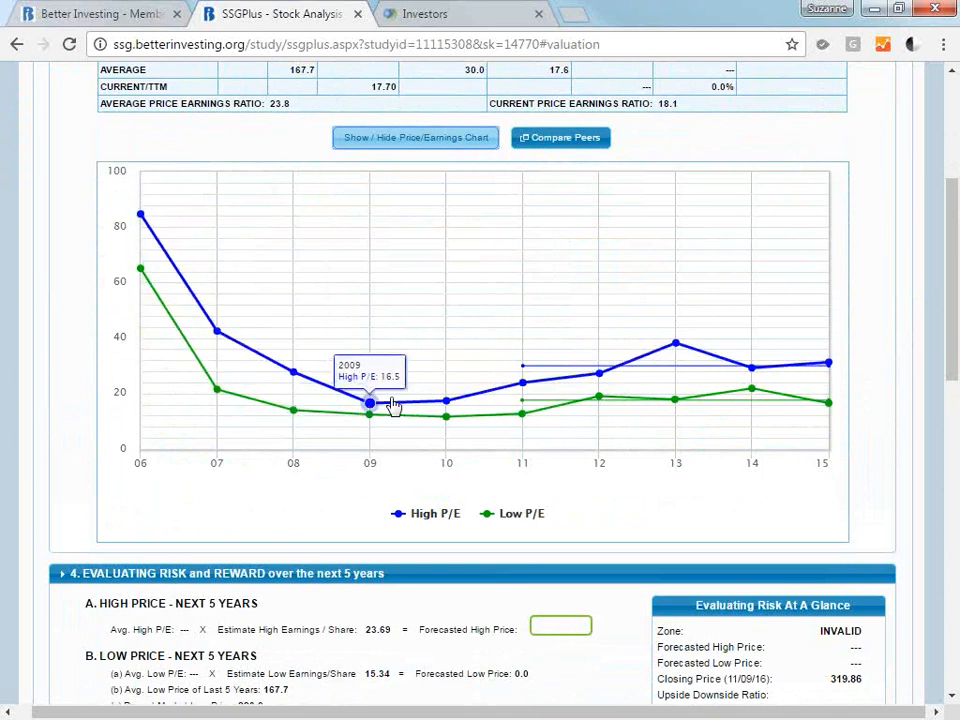
mouse_move(515, 390)
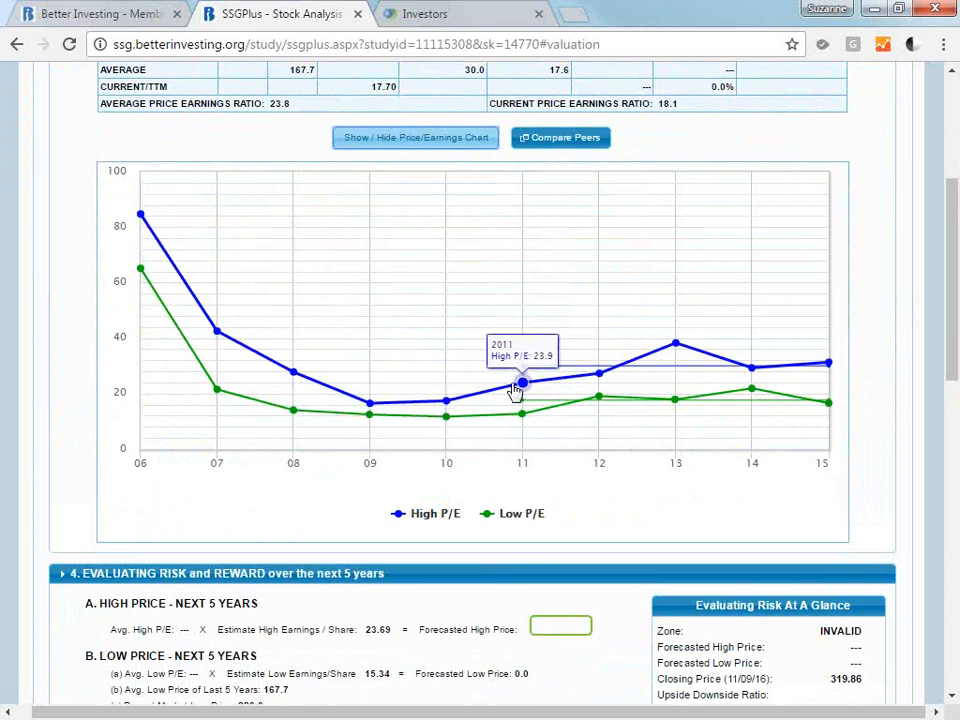
mouse_move(325, 401)
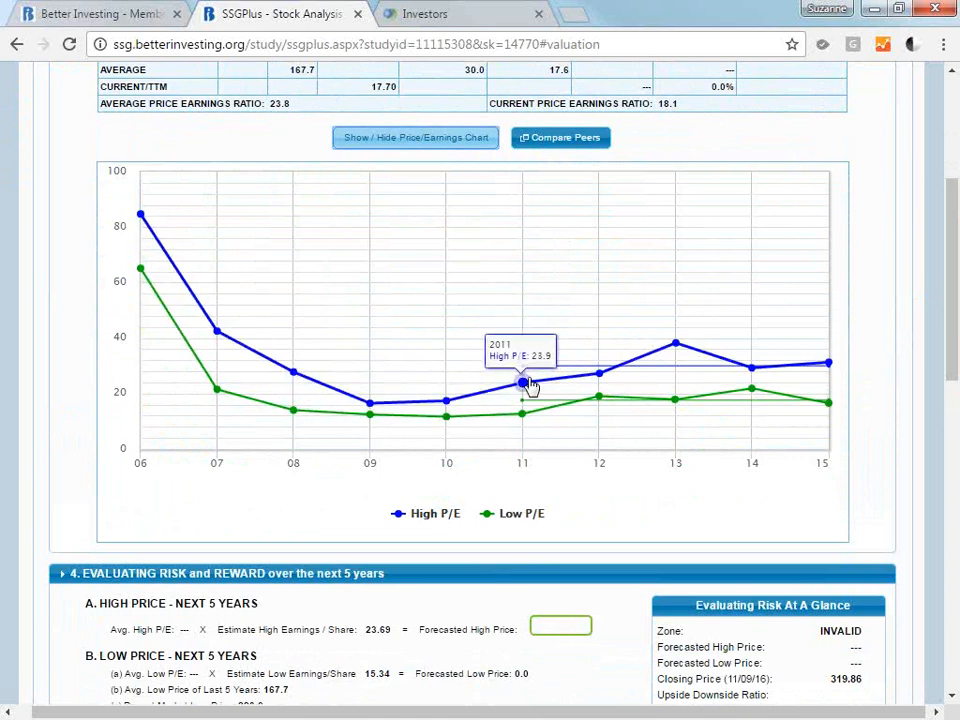
mouse_move(846, 368)
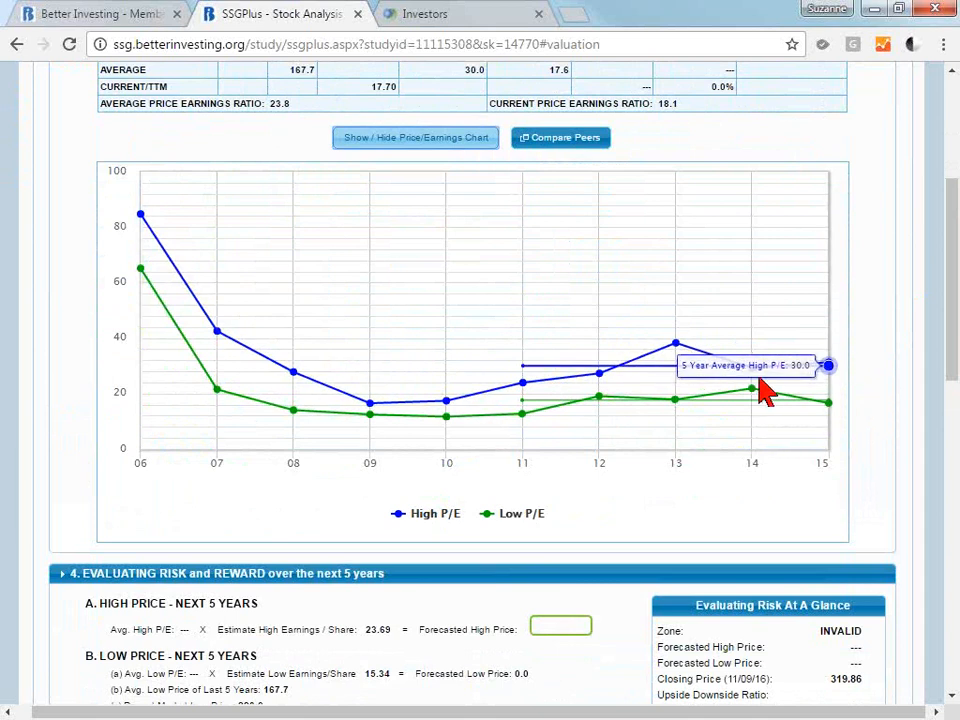
mouse_move(603, 385)
mouse_move(665, 374)
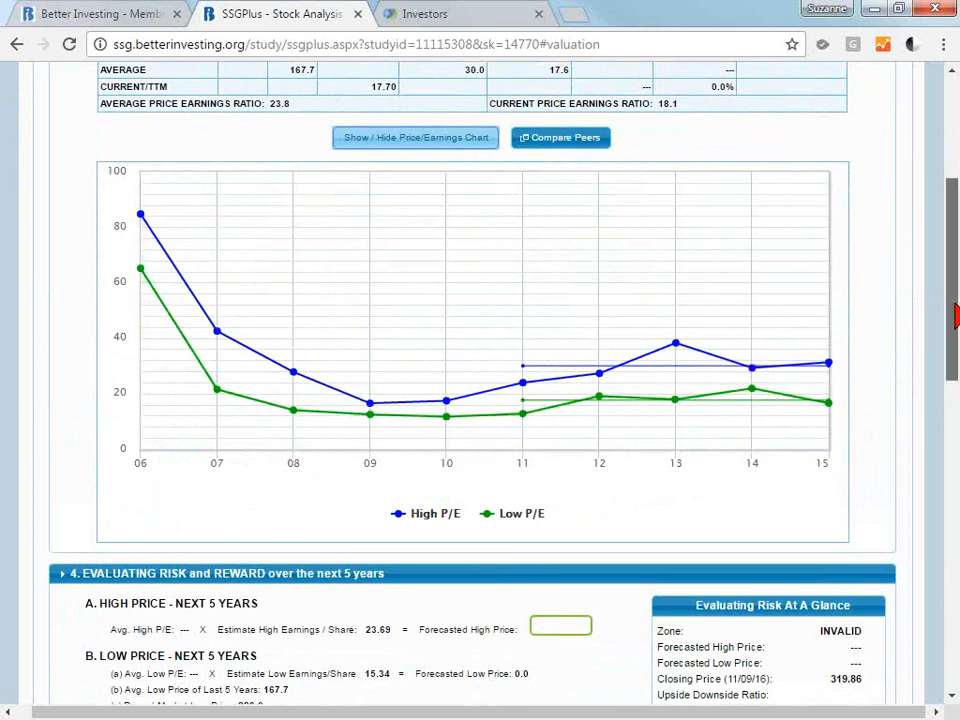
Examine the yearly low P/E points and the five-year average low P/E on the Price/Earnings Chart.
scroll(950, 295, up, 1)
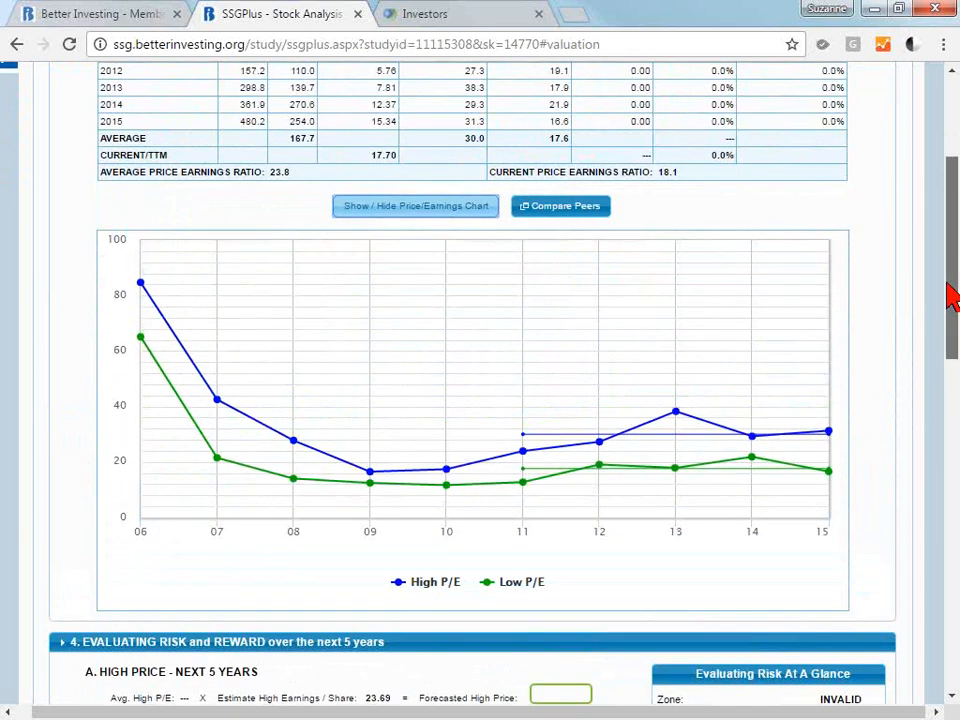
drag(946, 283, 947, 275)
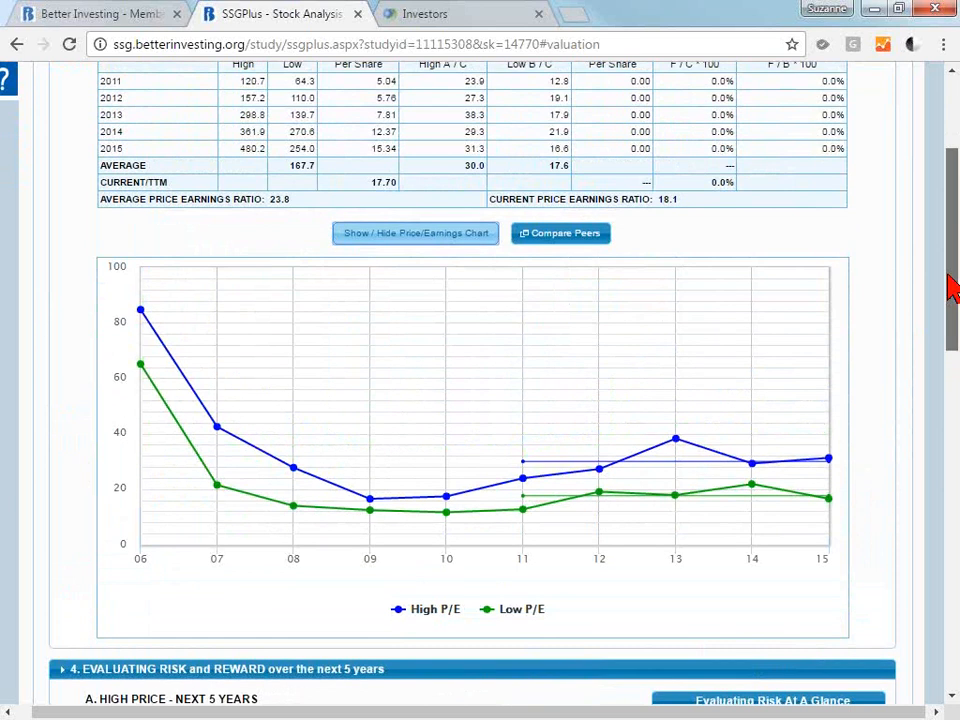
drag(950, 287, 956, 312)
scroll(956, 312, up, 1)
mouse_move(476, 456)
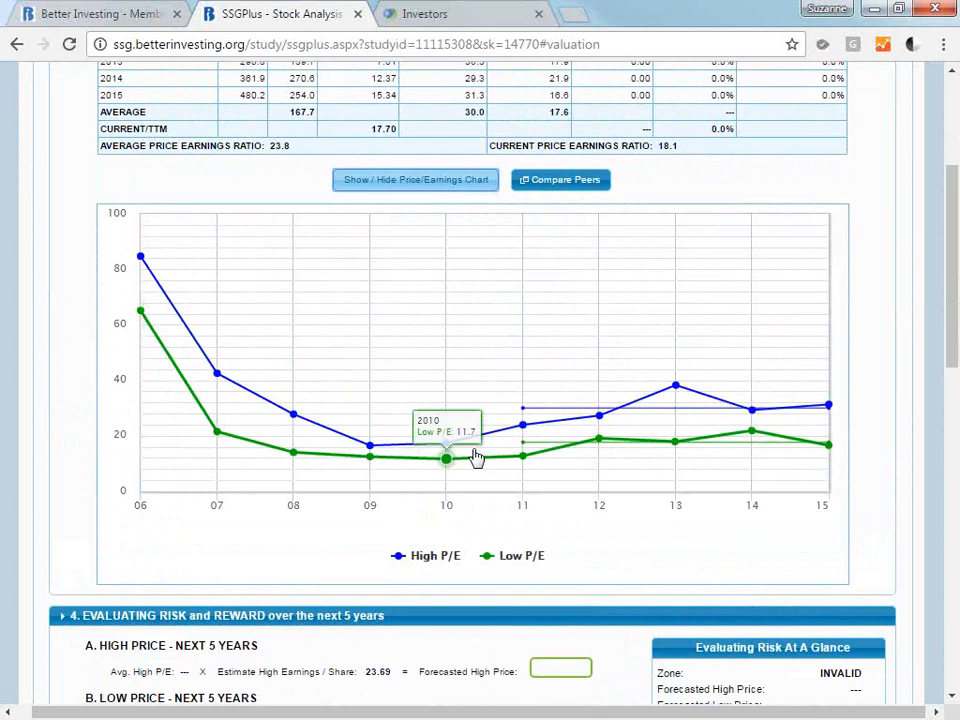
mouse_move(528, 422)
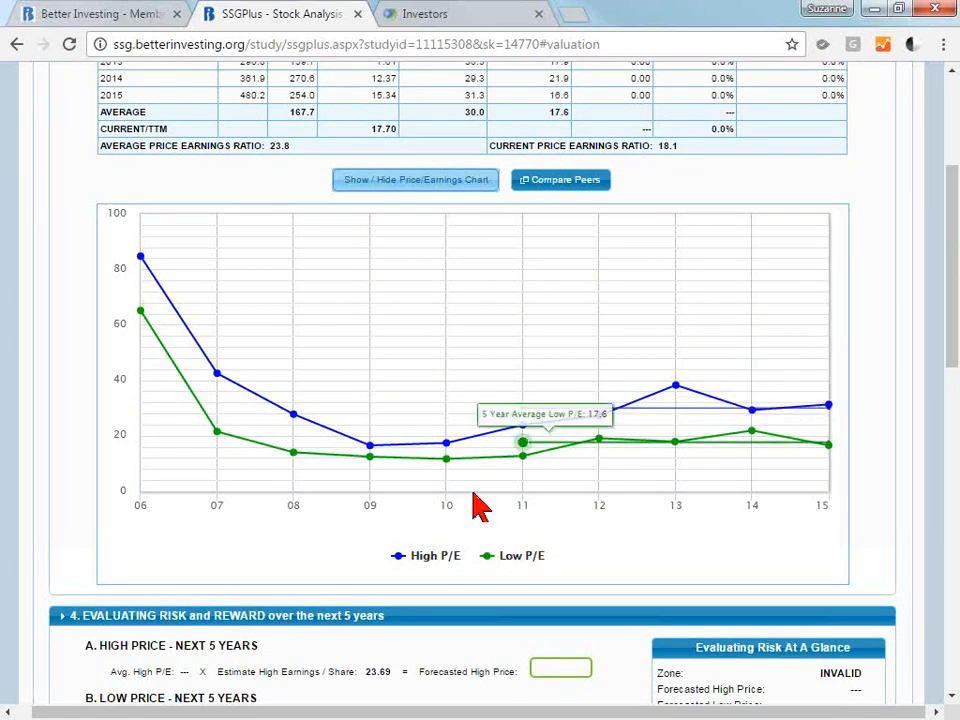
mouse_move(367, 445)
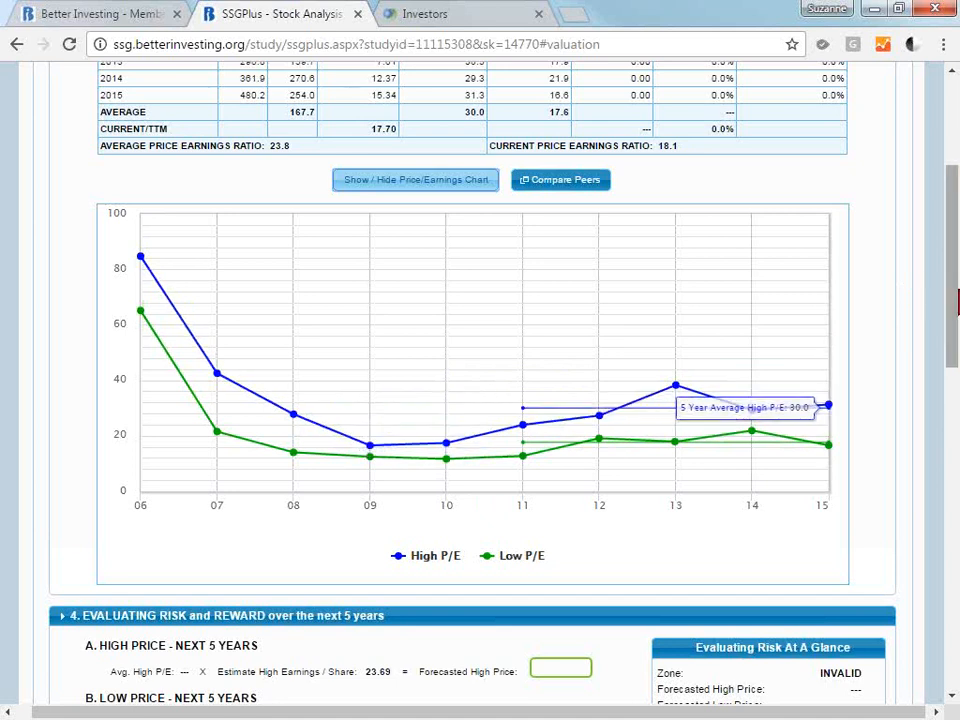
Set the average high P/E forecast to 22.0 for the forecasted high price and update the study.
scroll(953, 231, down, 1)
scroll(480, 380, down, 1)
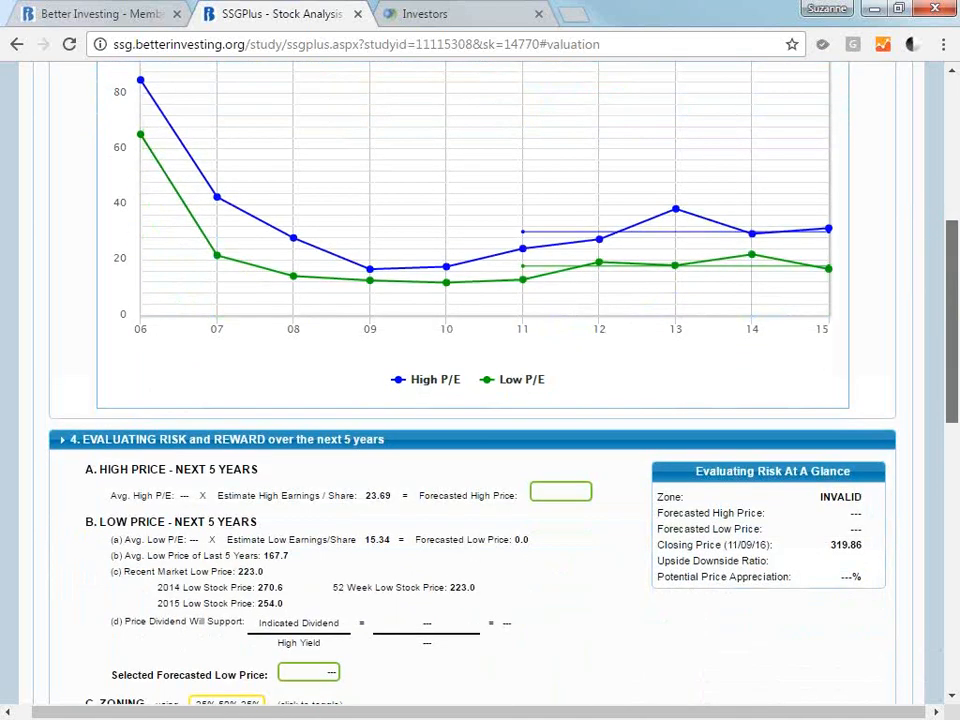
scroll(480, 380, down, 1)
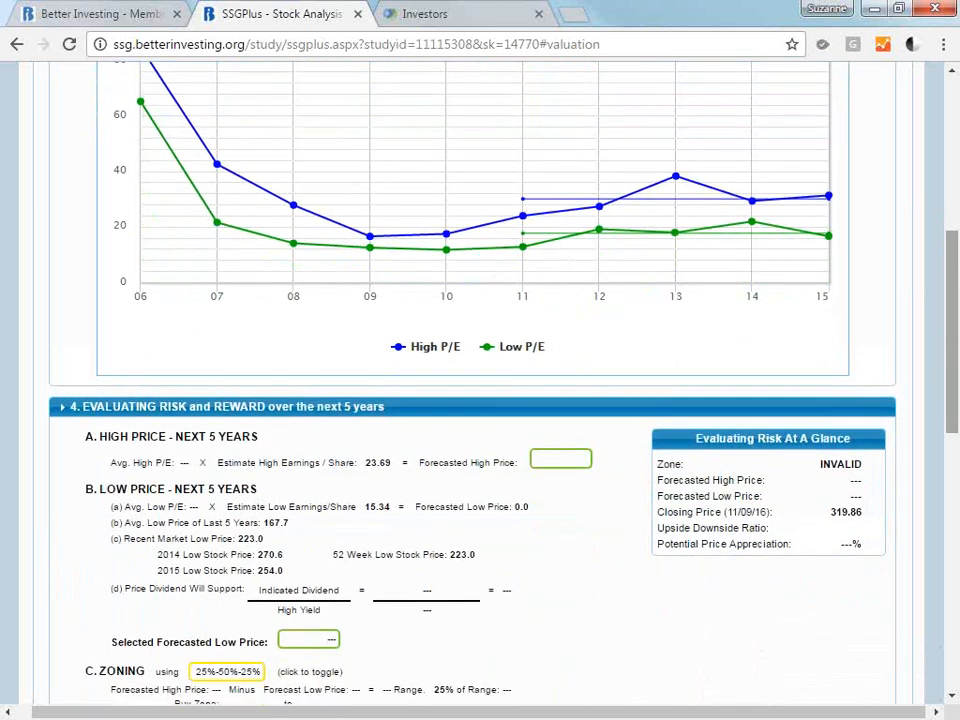
click(556, 463)
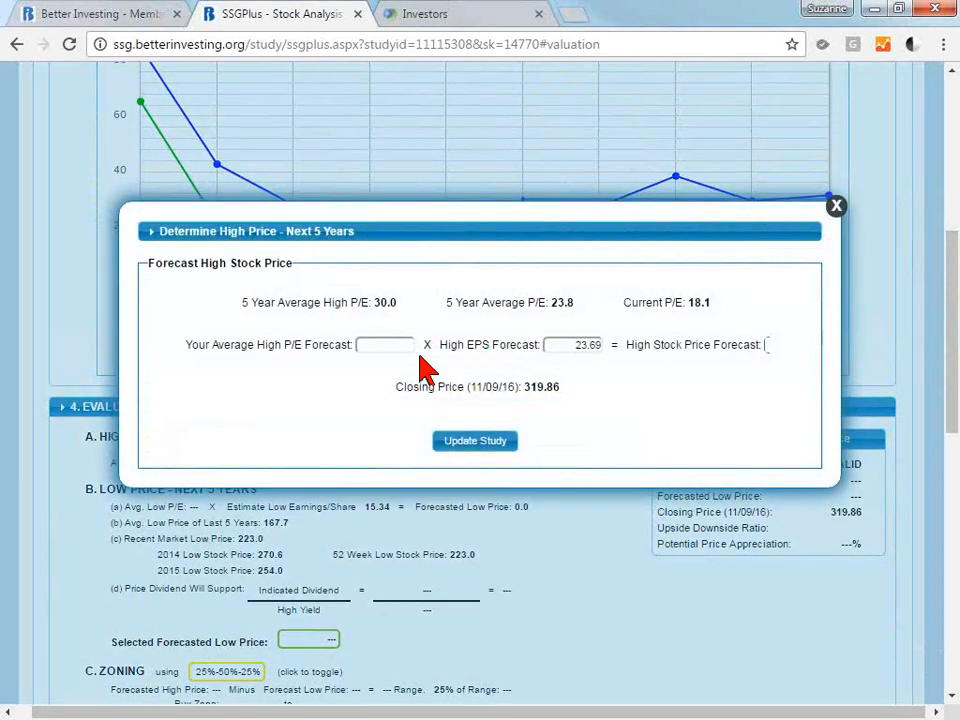
click(379, 344)
text(22)
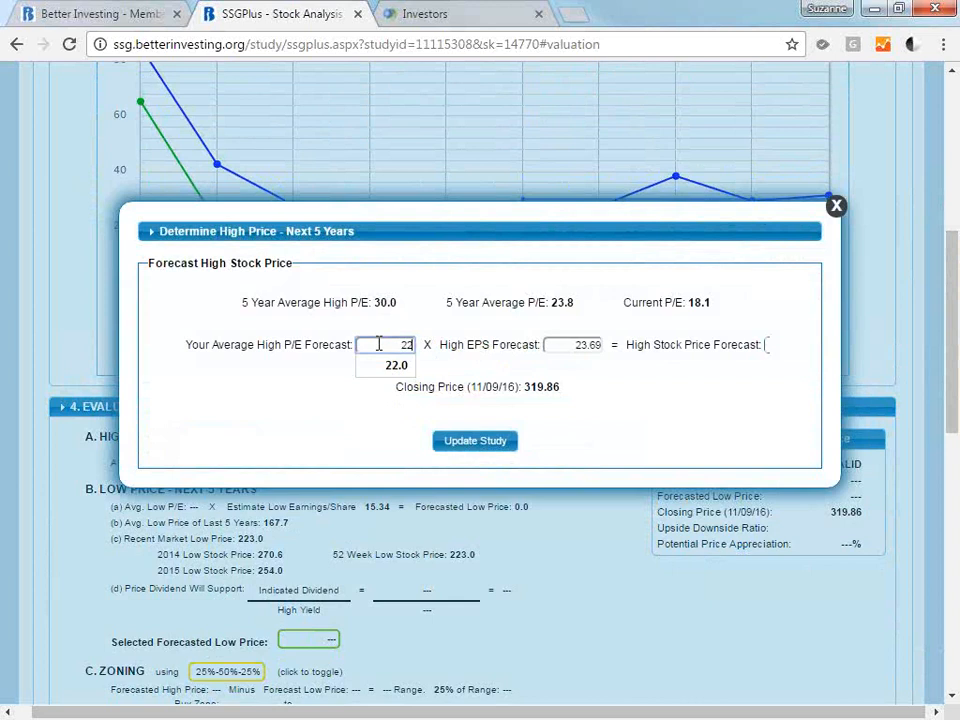
text(.0)
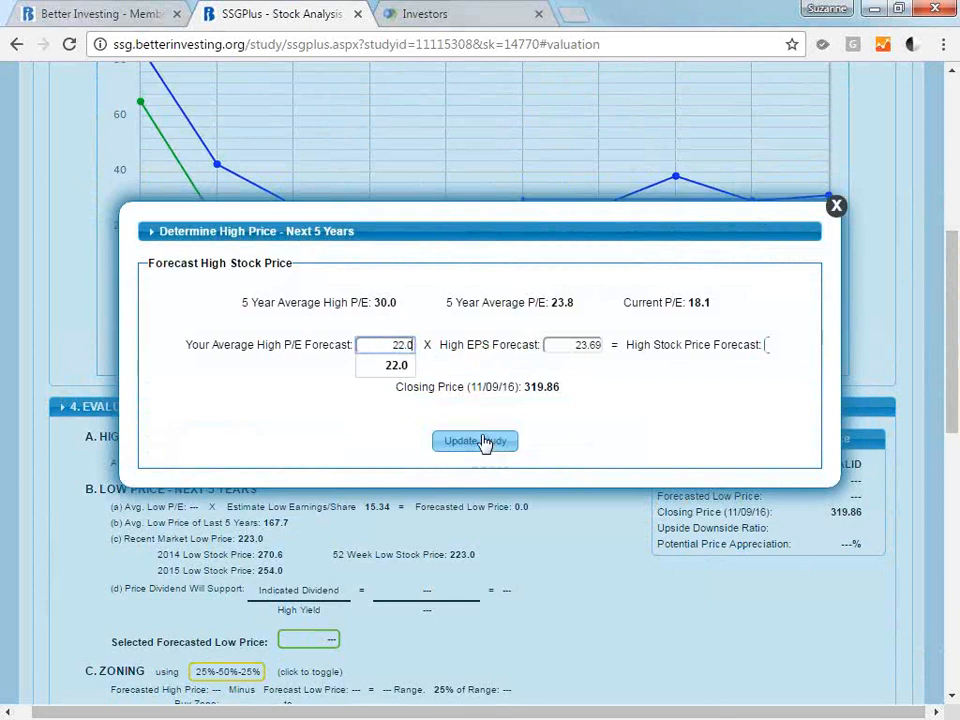
click(568, 344)
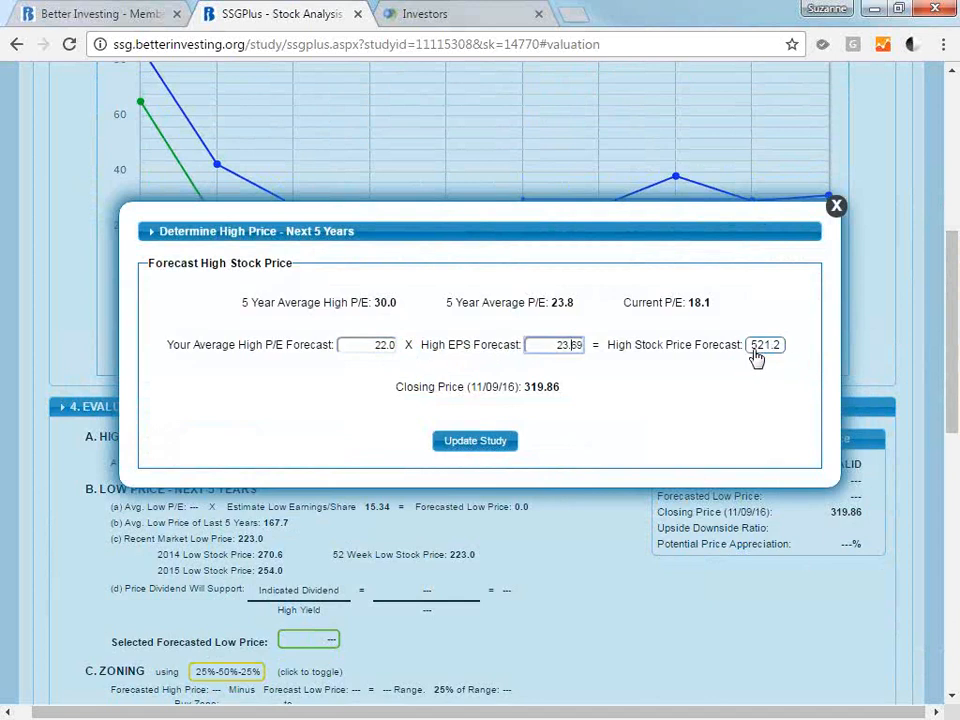
click(508, 450)
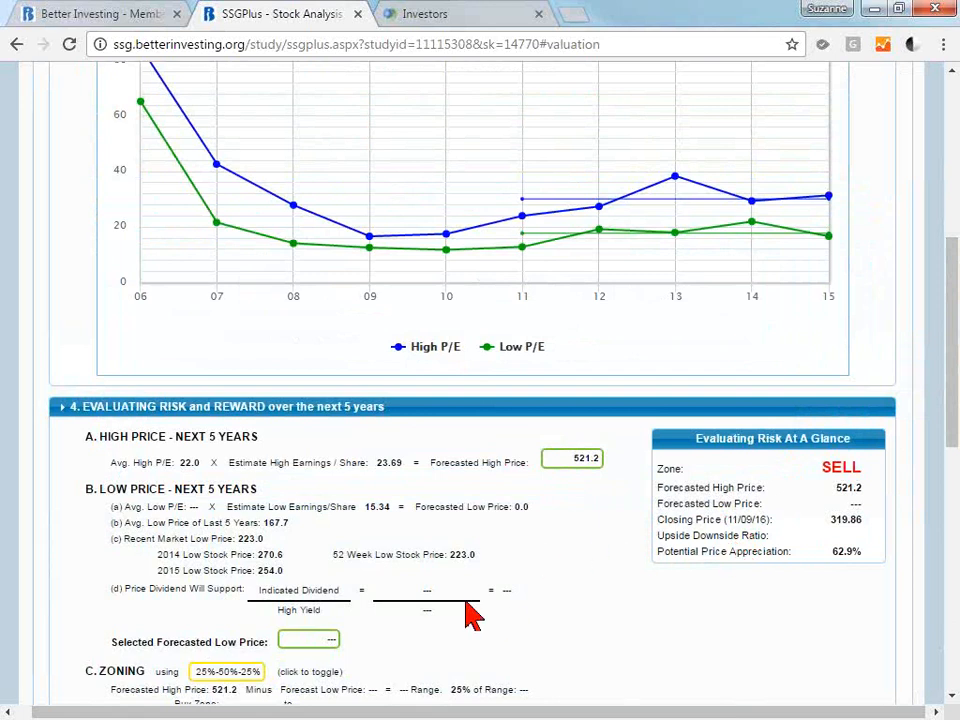
Open the low price forecast, select the Low P/E X Low EPS Forecast method and set the average low P/E forecast to 13.
click(313, 645)
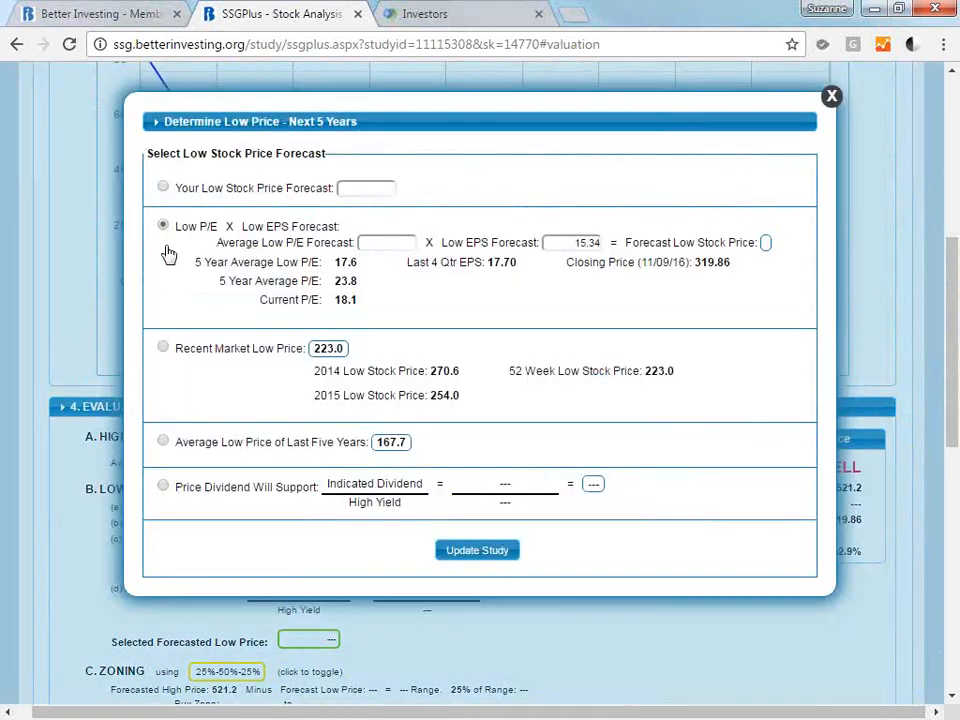
click(165, 188)
click(366, 186)
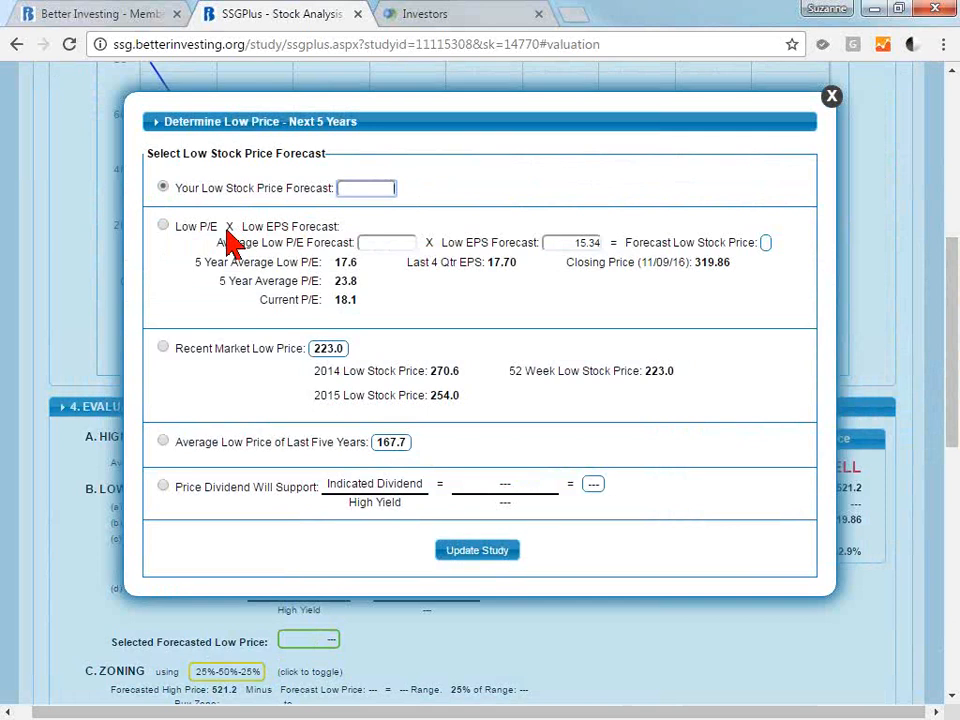
click(168, 227)
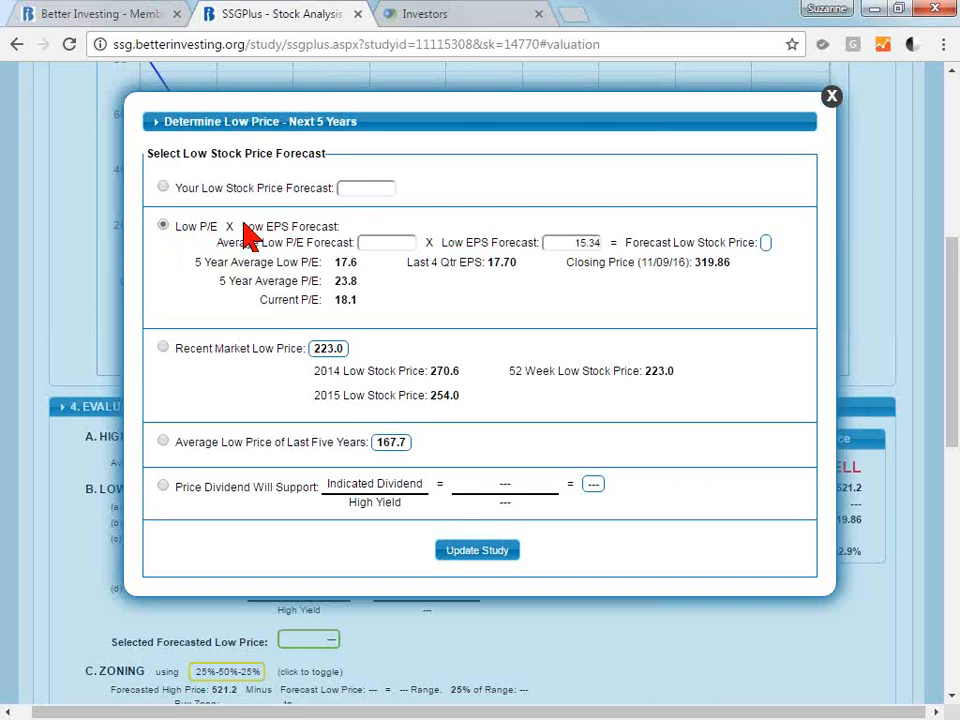
click(397, 246)
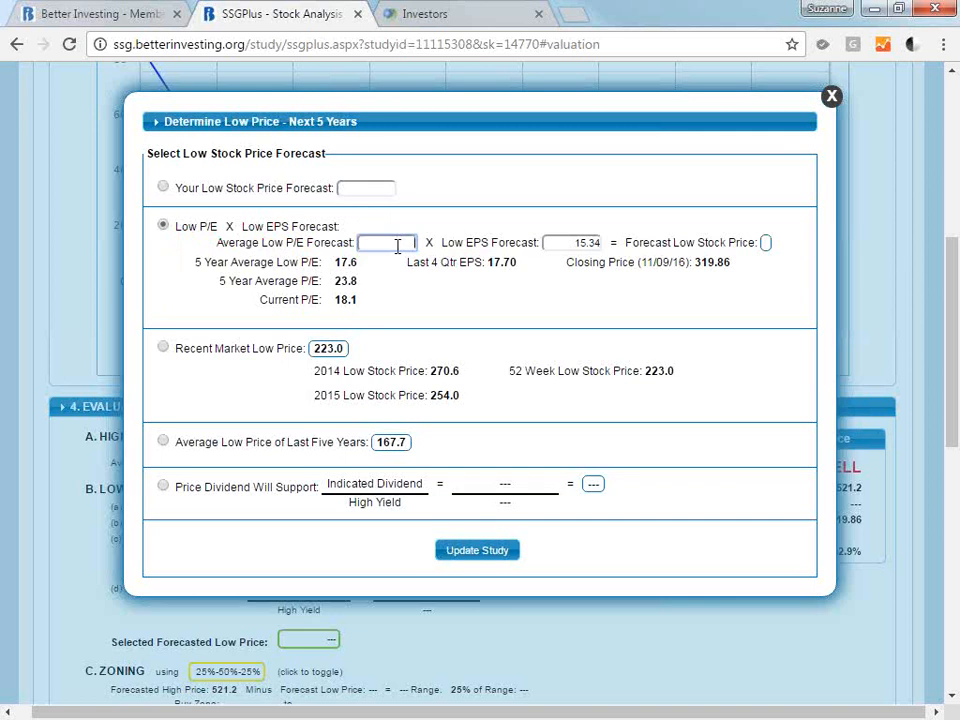
text(13)
click(404, 264)
click(395, 242)
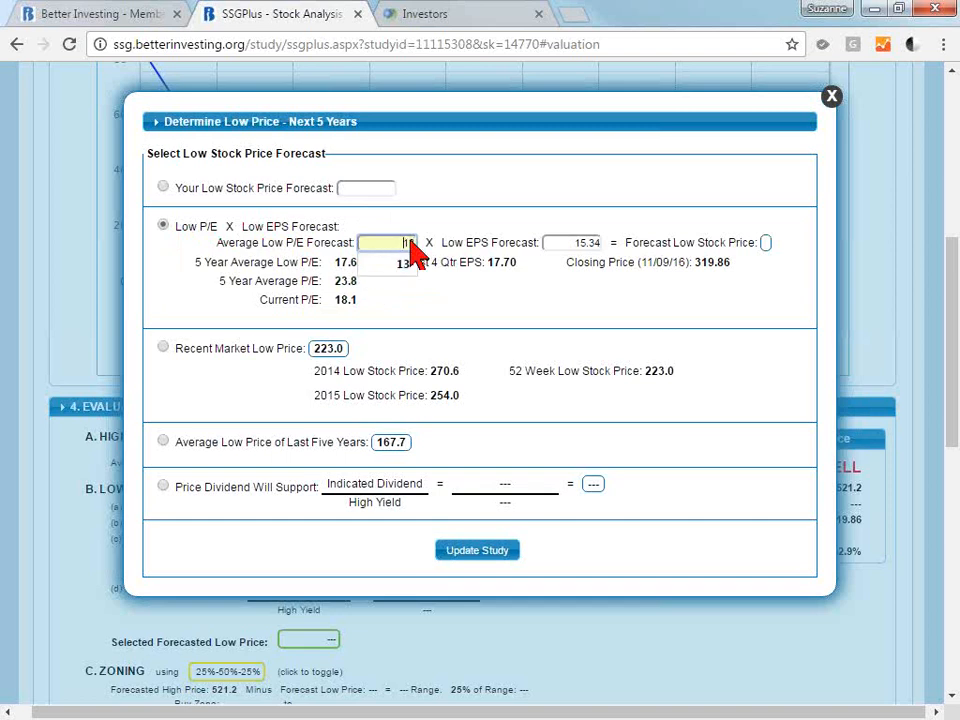
Set the low EPS forecast to 17.70 and update the study with the resulting low price.
click(555, 242)
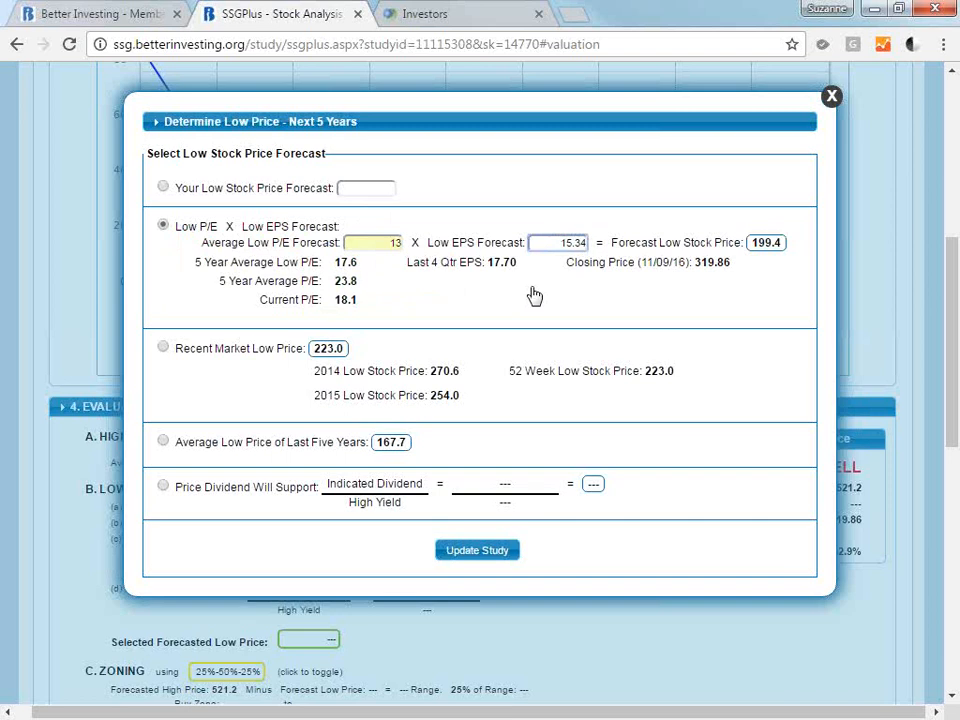
drag(559, 242, 583, 244)
text(17.70)
click(504, 266)
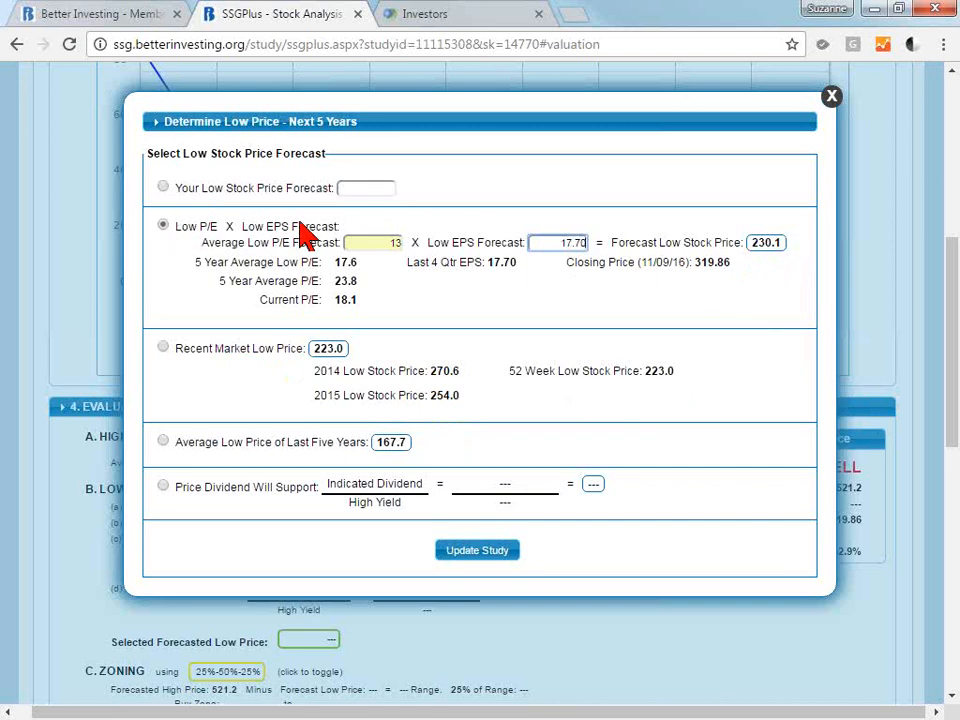
click(497, 552)
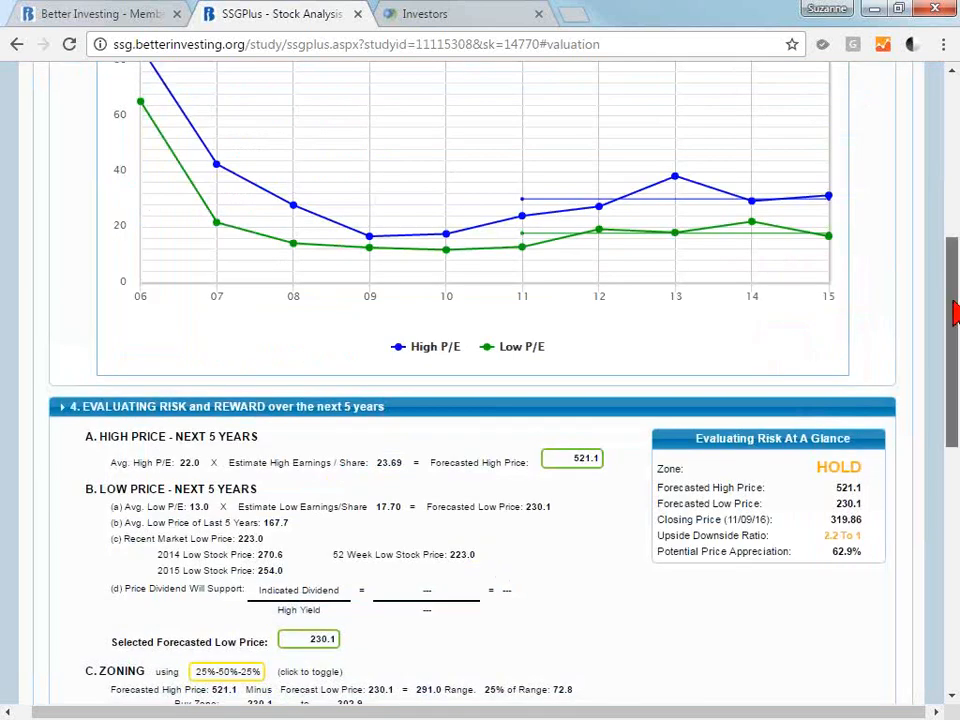
Show the Gain vs Loss Chart under Zoning and examine the buy, hold and sell zones against the current price.
drag(955, 313, 957, 363)
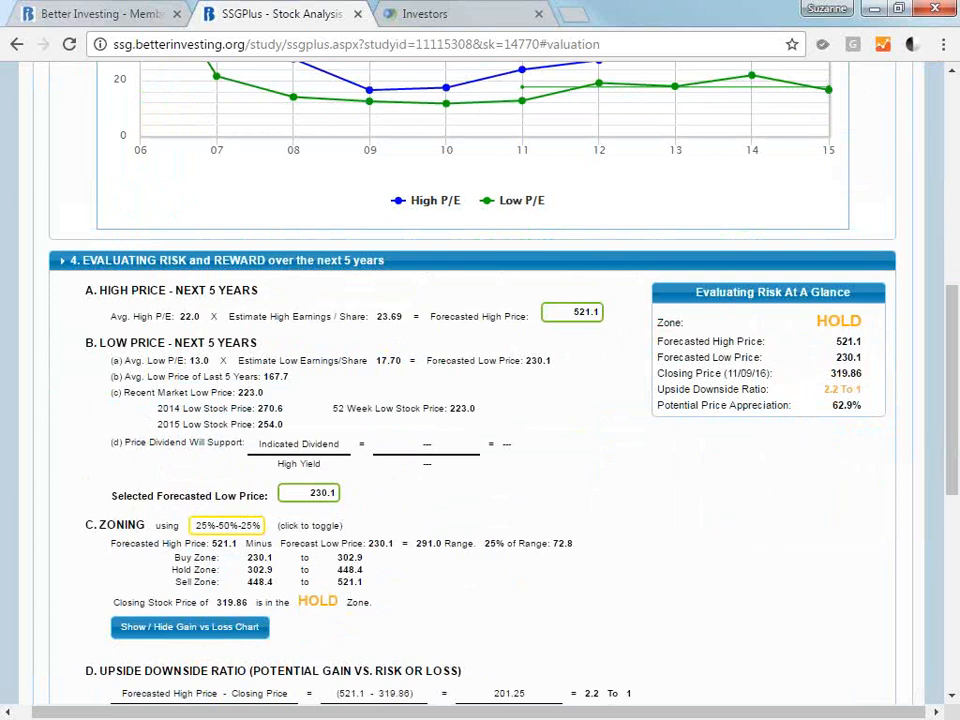
drag(953, 418, 953, 472)
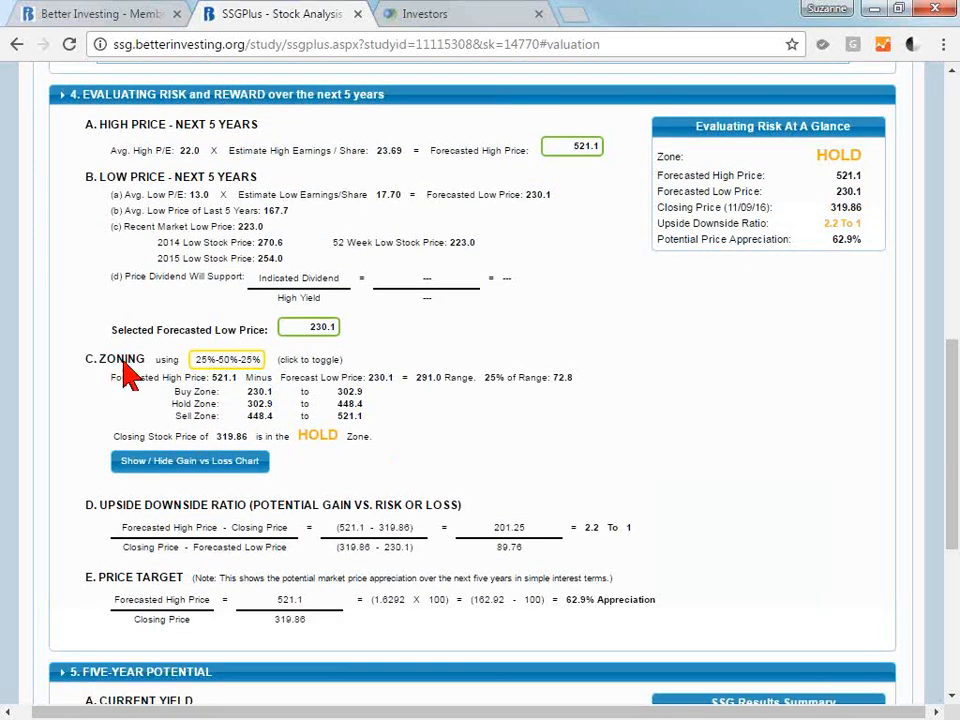
click(240, 461)
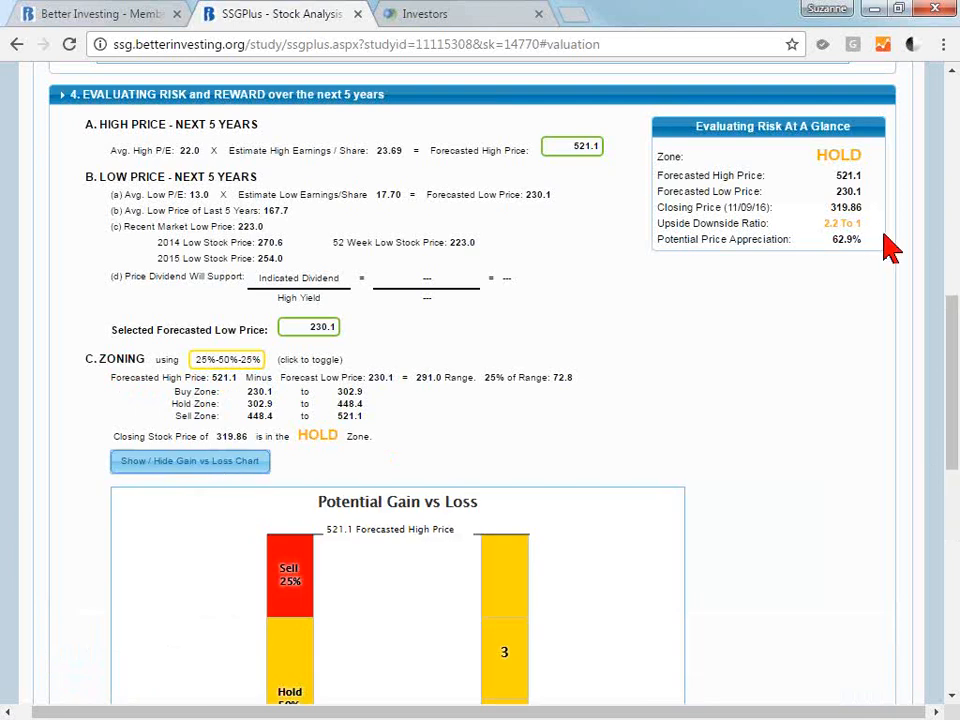
drag(955, 312, 955, 410)
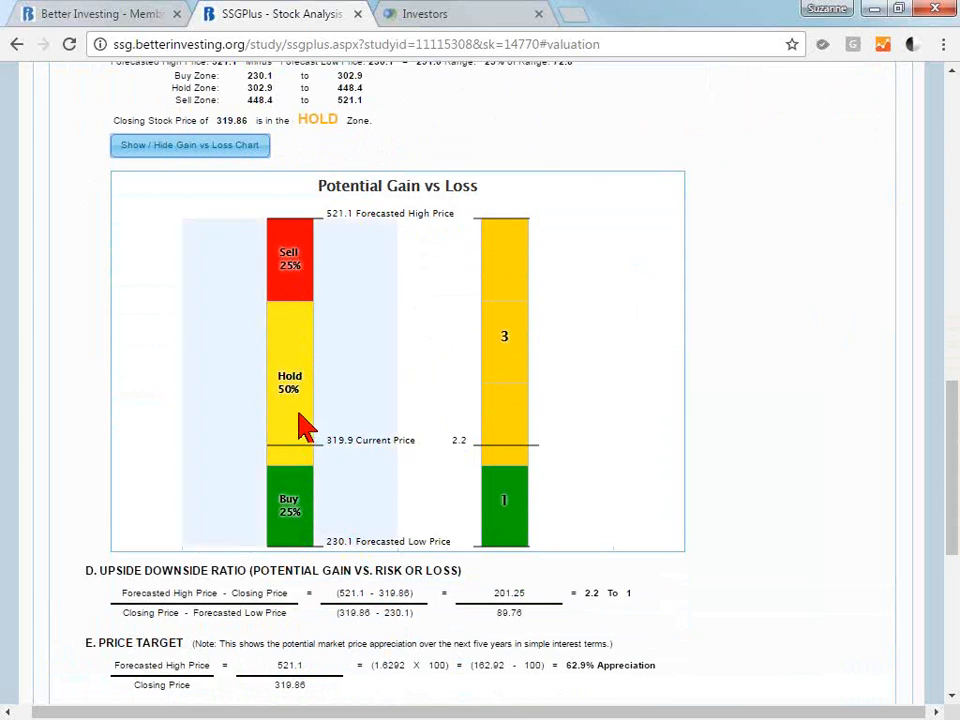
drag(954, 448, 953, 425)
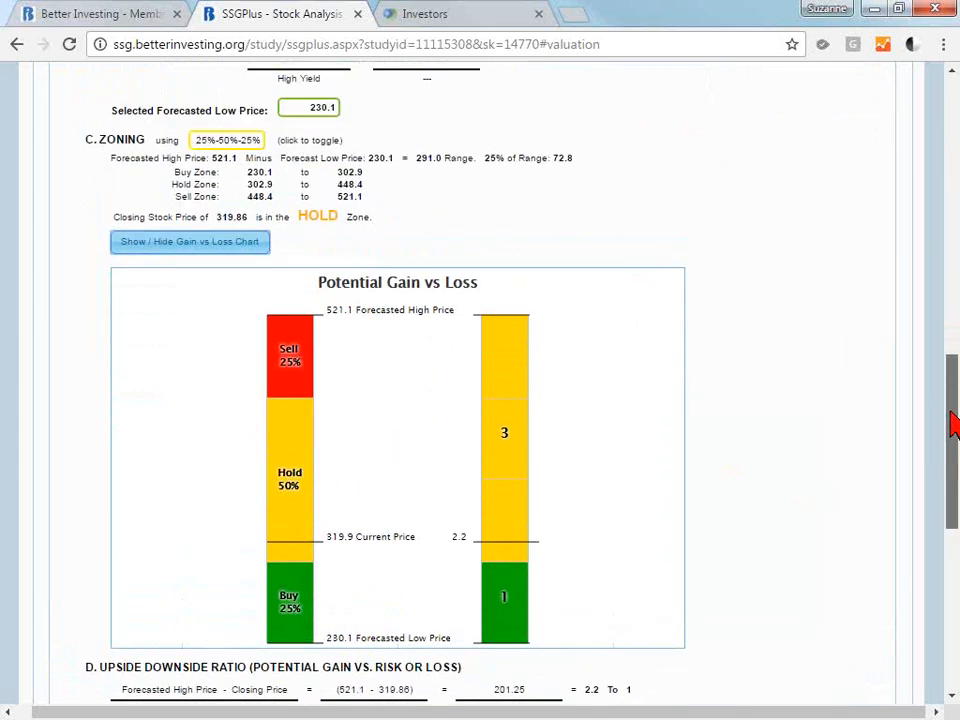
Hide the Gain vs Loss Chart to check the upside downside ratio, and show the chart again to compare it.
click(194, 246)
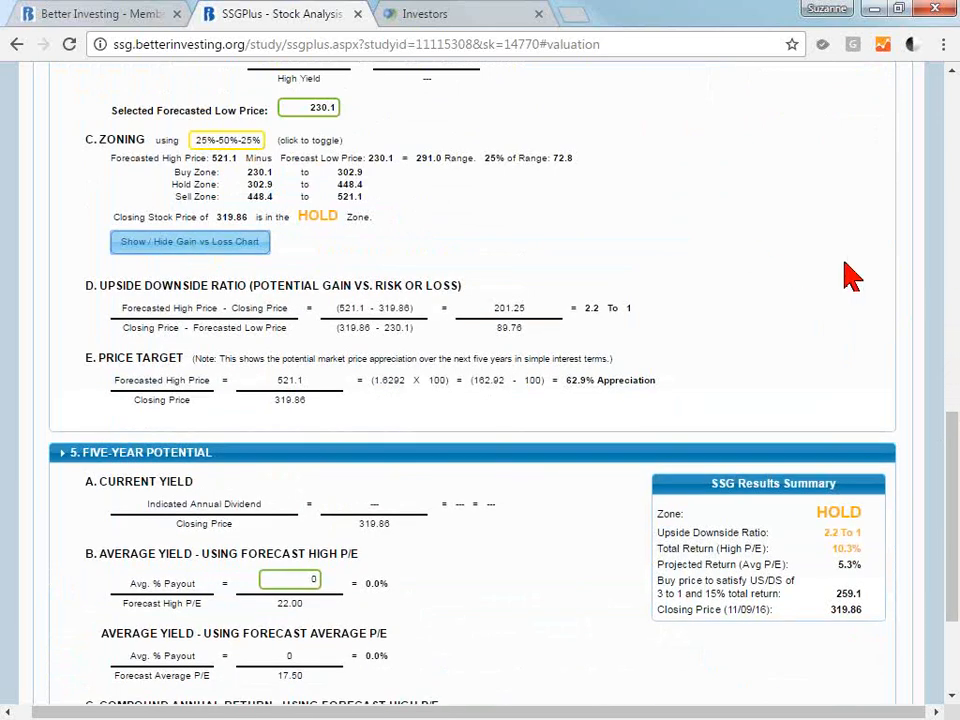
drag(639, 321, 622, 315)
click(669, 336)
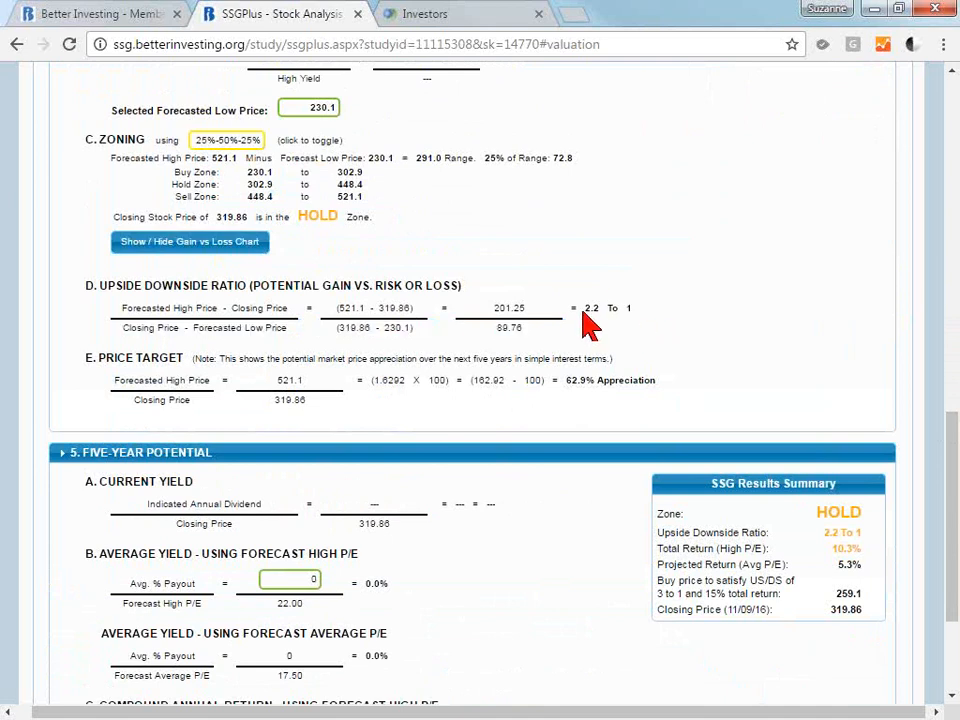
click(245, 250)
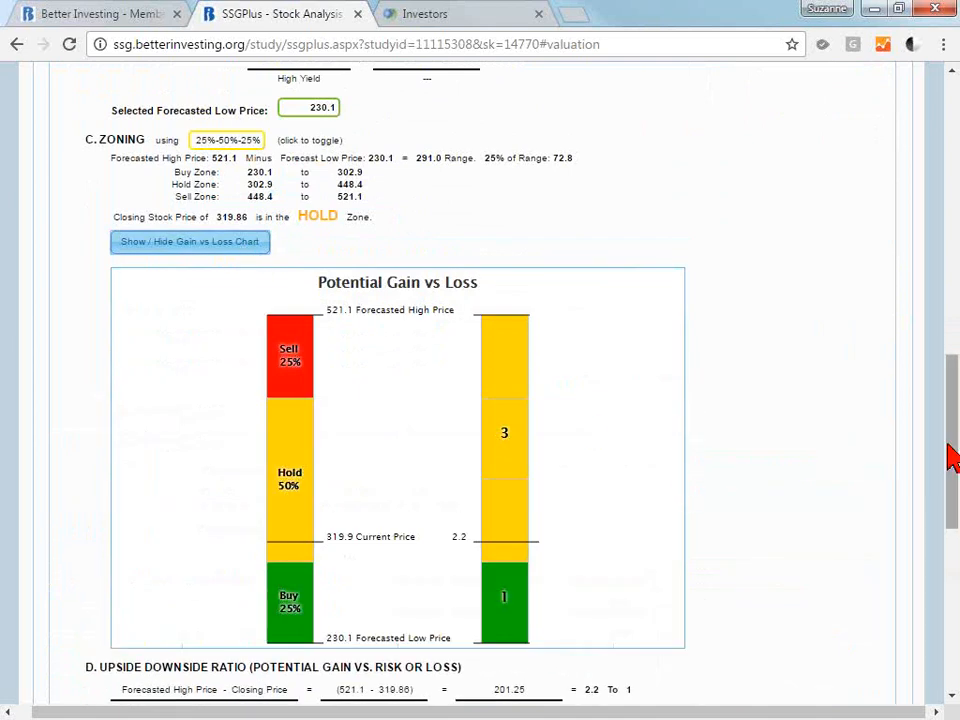
drag(953, 462, 949, 476)
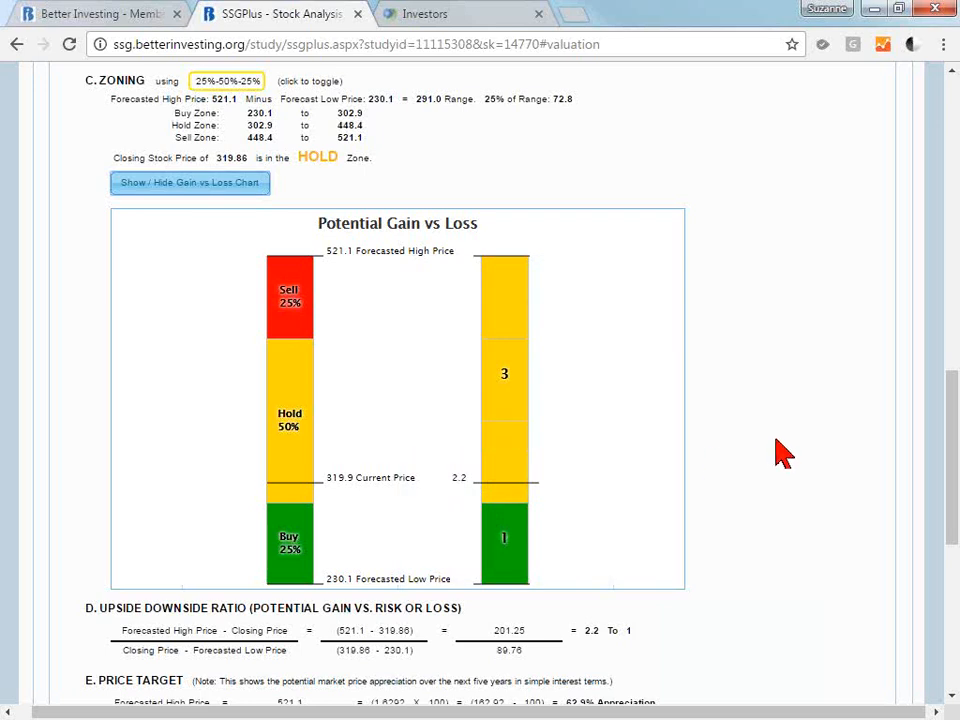
Hide the Gain vs Loss Chart and examine the Upside Downside Ratio calculation.
click(193, 186)
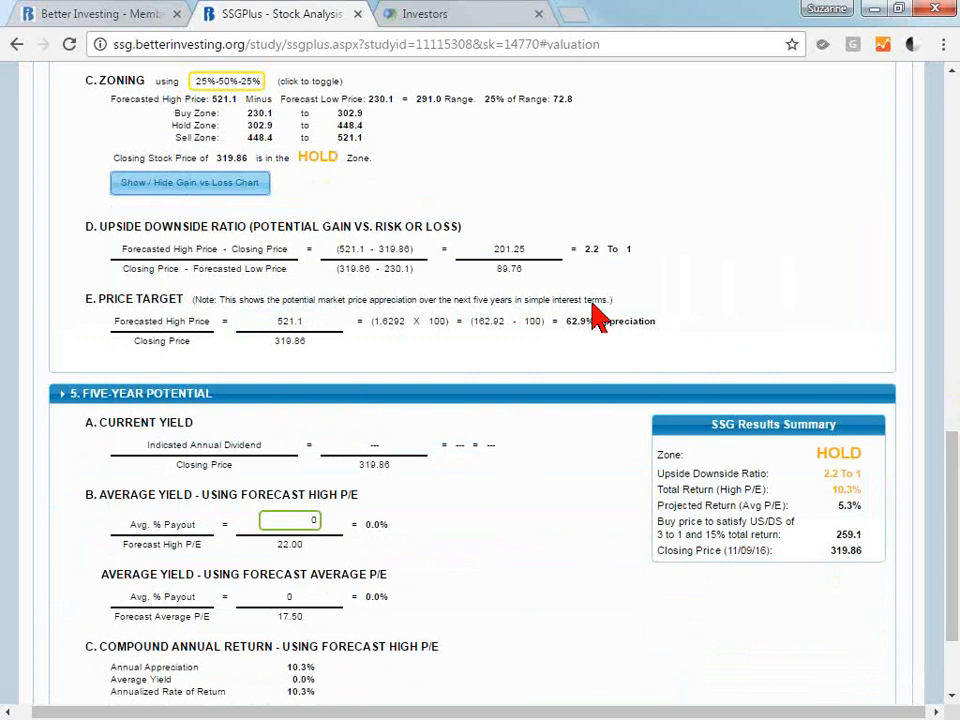
drag(608, 257, 582, 248)
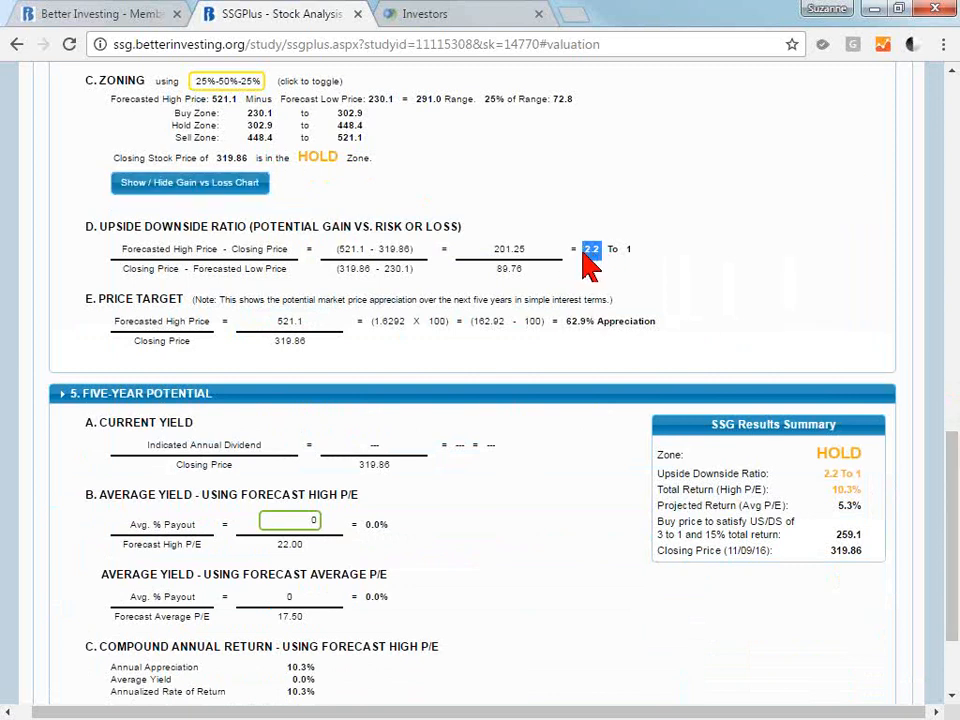
click(604, 276)
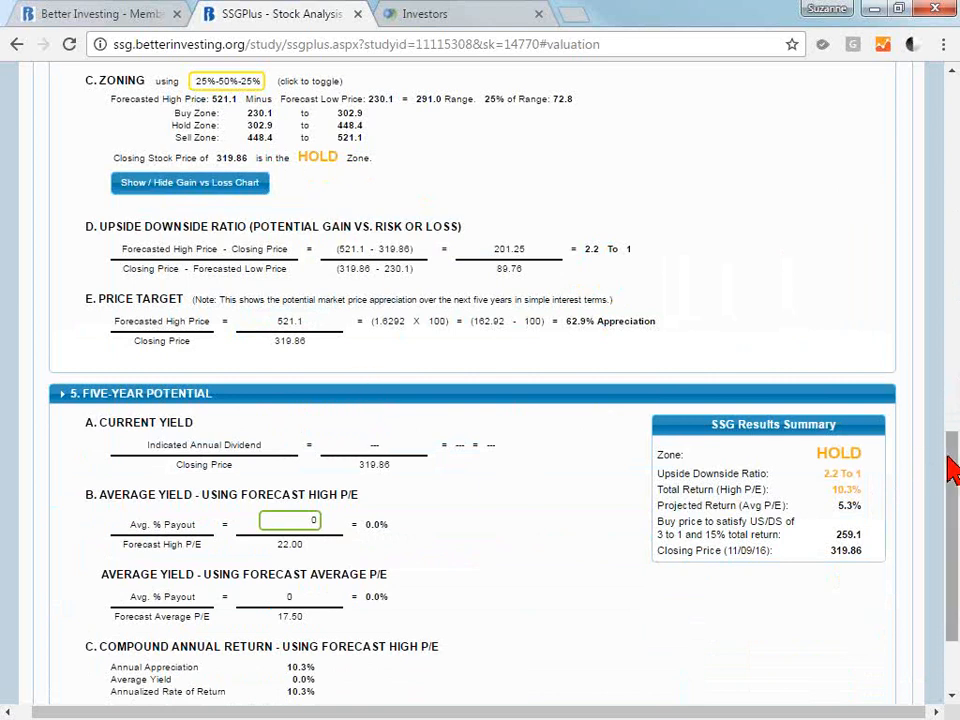
Review the Five-Year Potential section, examining the total return at the high P/E in the SSG Results Summary.
drag(952, 470, 952, 515)
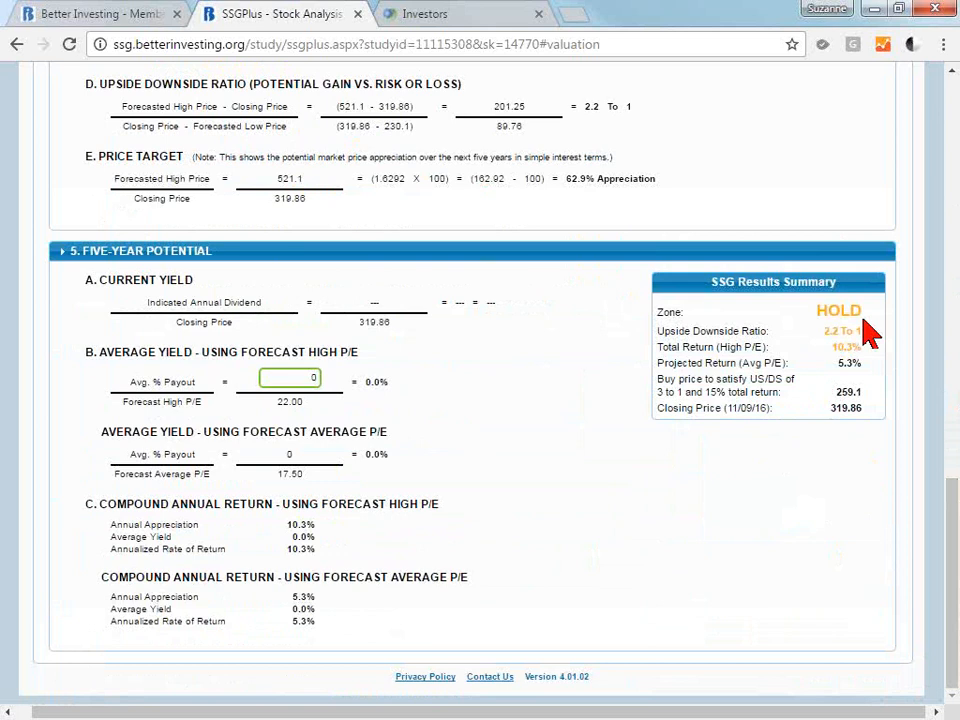
drag(864, 343, 830, 348)
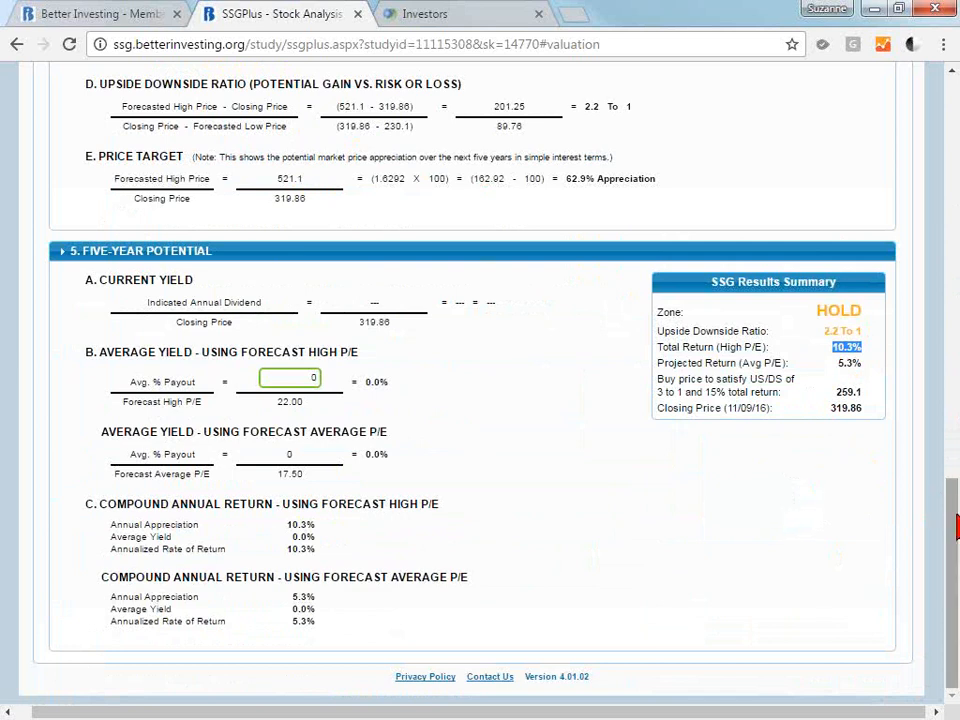
drag(955, 524, 952, 380)
scroll(893, 370, down, 5)
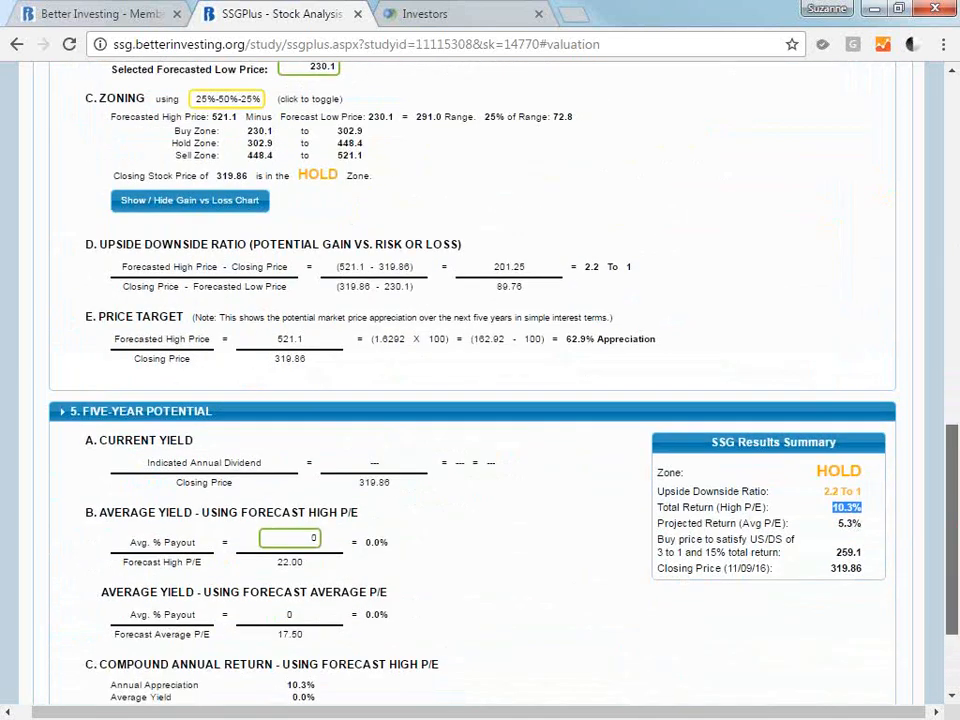
Examine the compound annual return figures in the Five-Year Potential section and the payout history behind the average payout forecast.
click(893, 341)
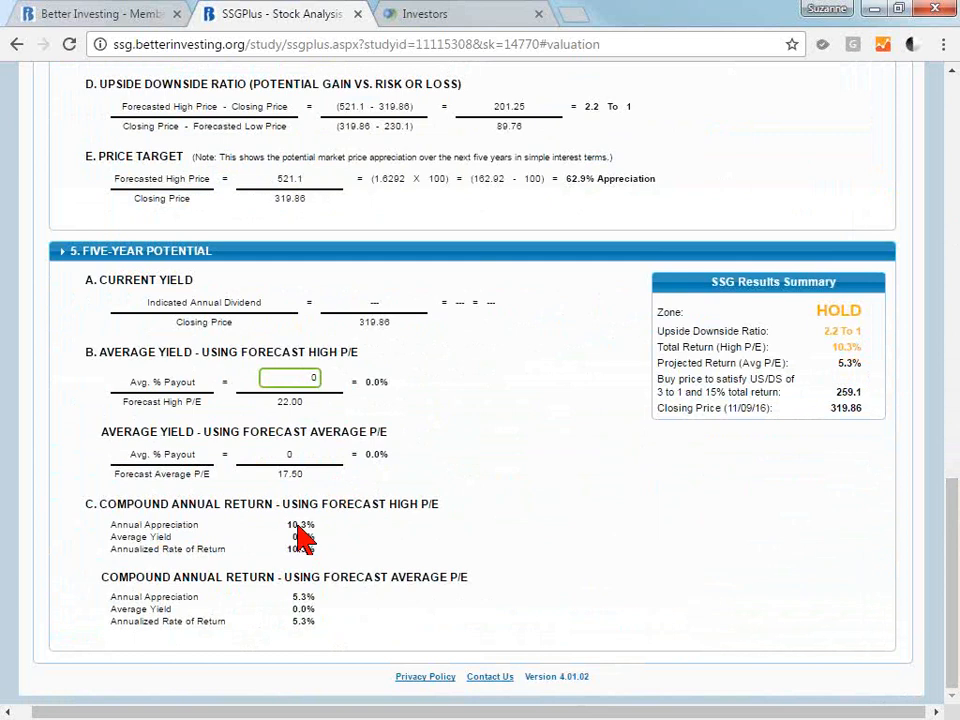
drag(288, 524, 328, 553)
click(360, 565)
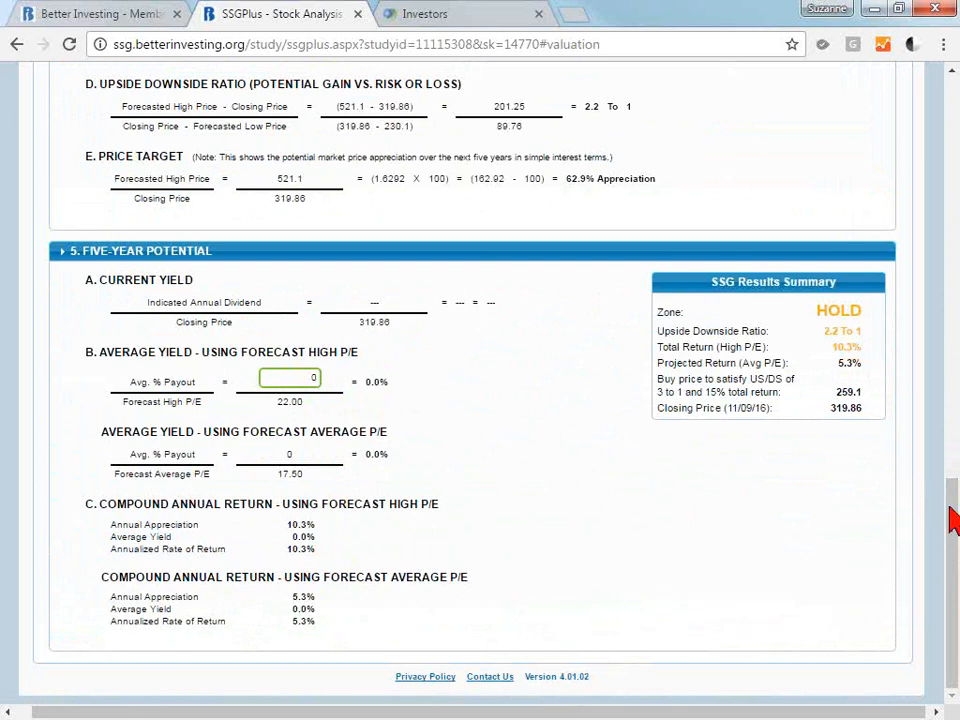
click(306, 384)
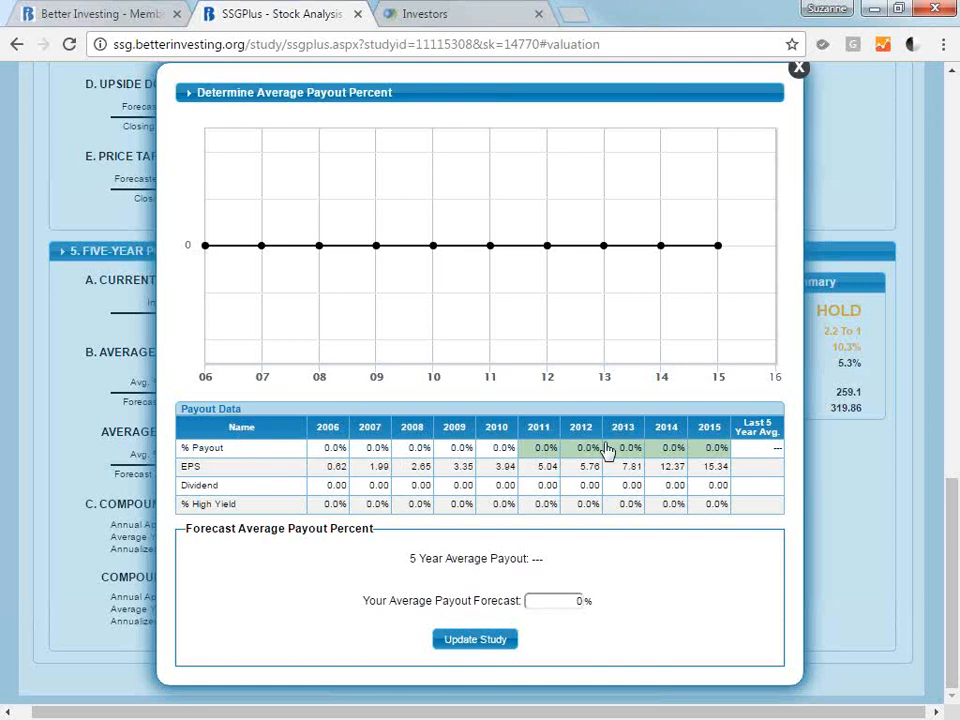
click(799, 69)
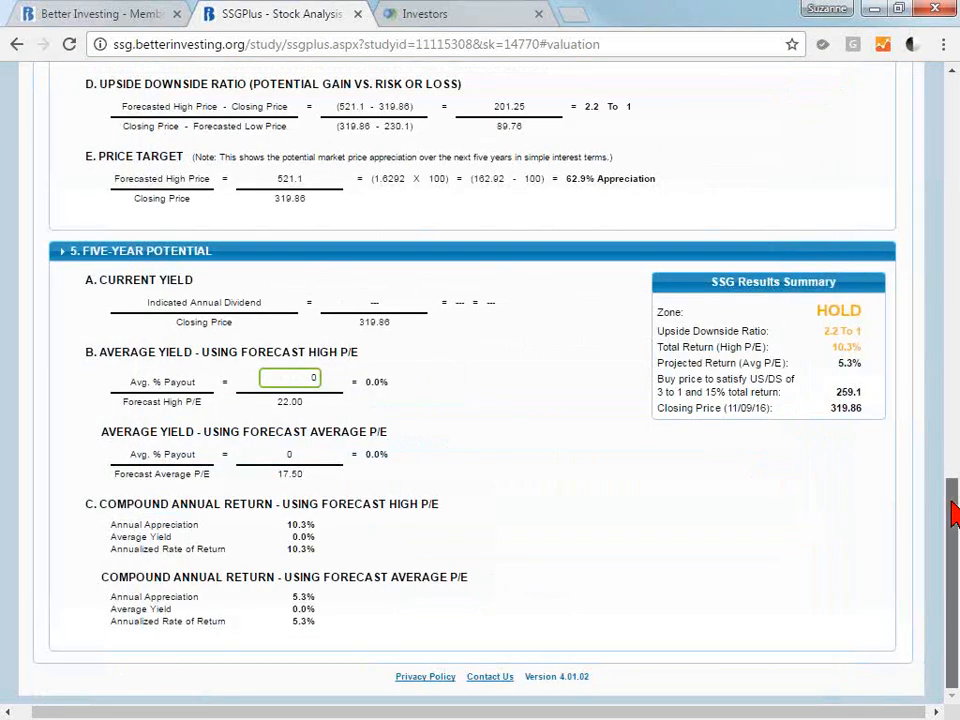
Hide the Price/Earnings Chart in the Price Earnings History section.
drag(953, 503, 949, 17)
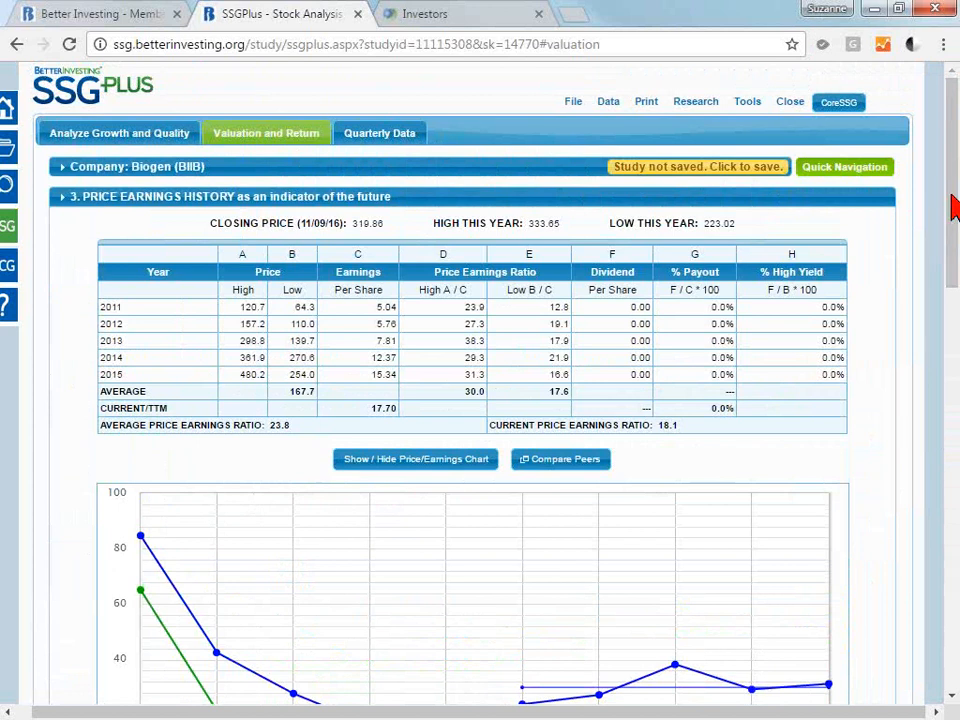
scroll(952, 207, down, 2)
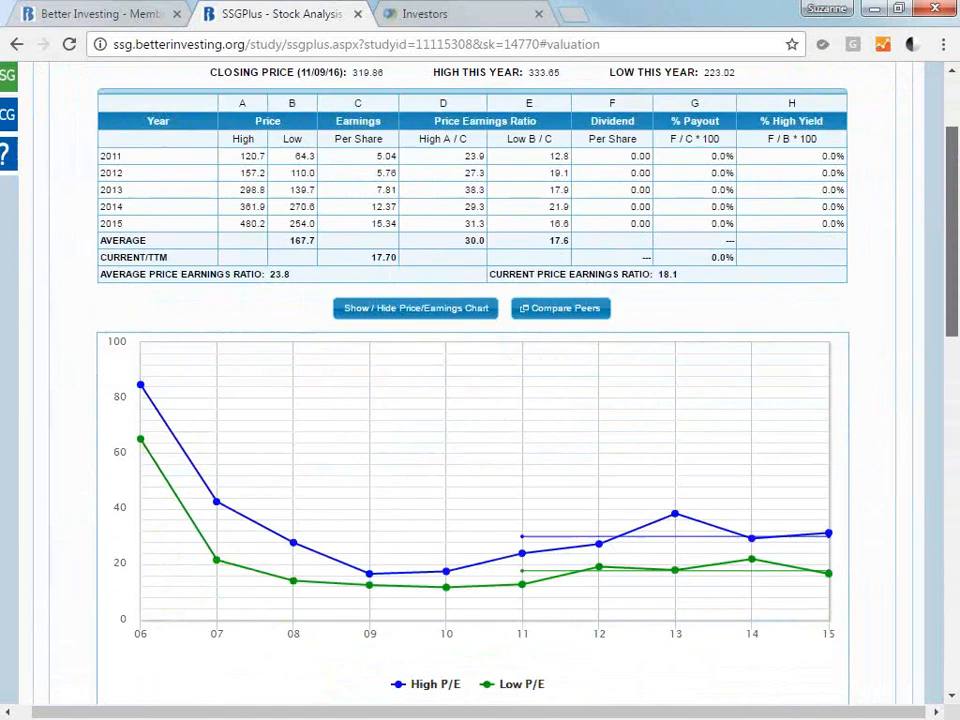
click(399, 312)
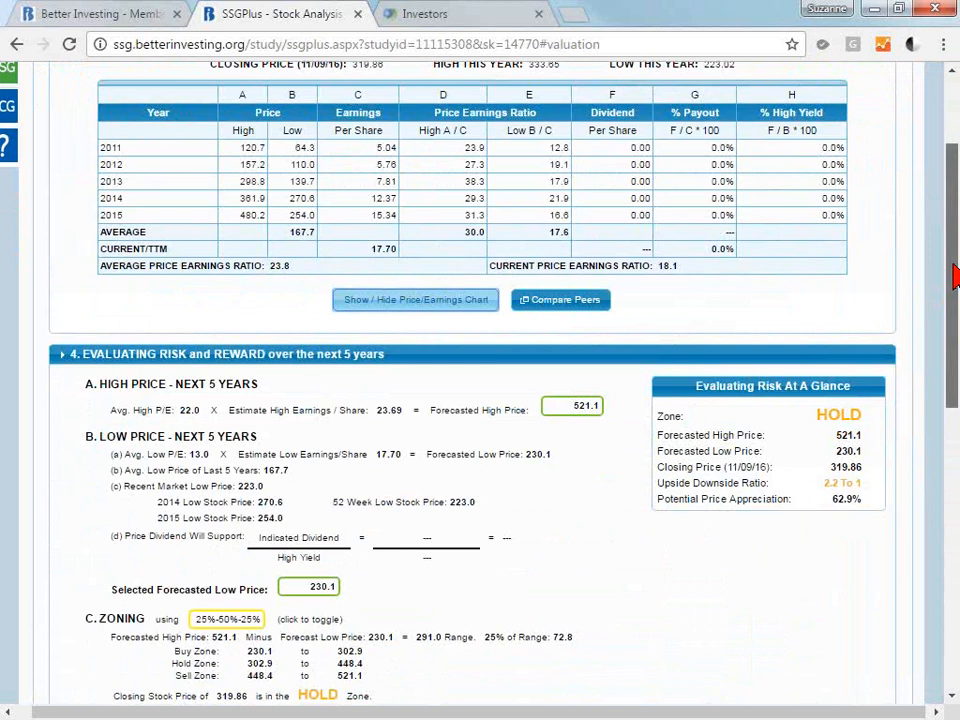
Switch the zoning to 33%-33%-33% and show the Gain vs Loss Chart to examine the equal buy, hold and sell zones.
scroll(955, 278, down, 2)
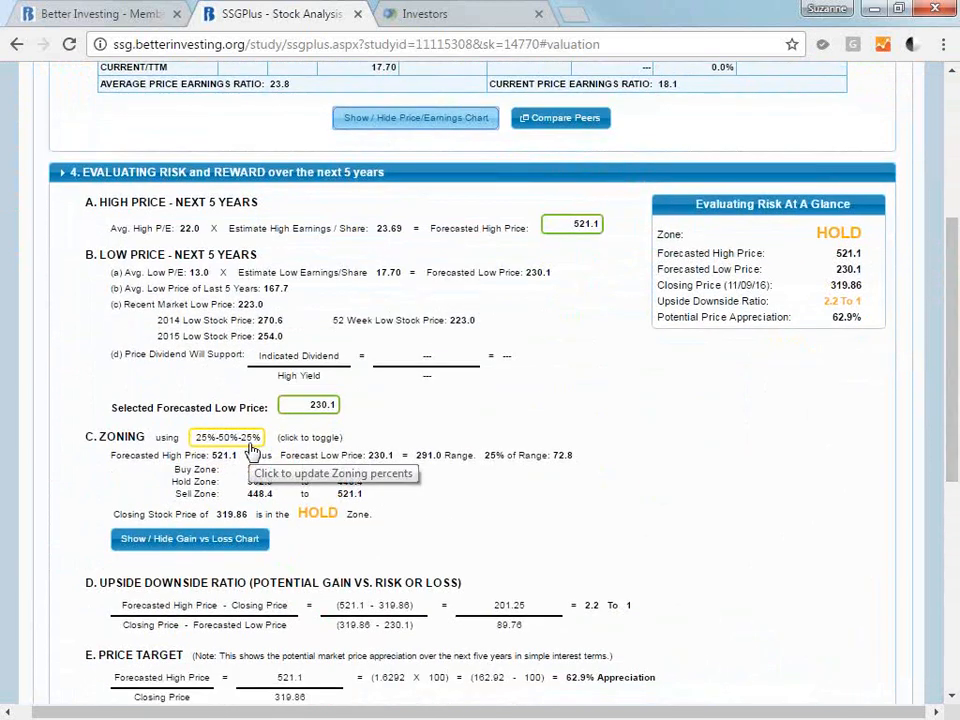
click(250, 443)
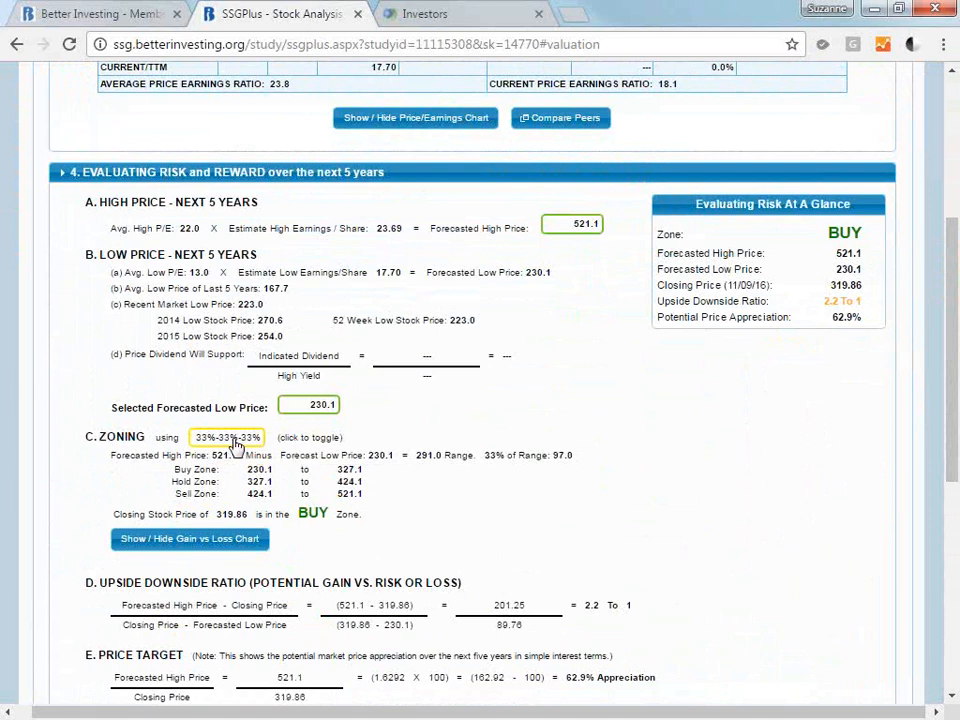
click(233, 541)
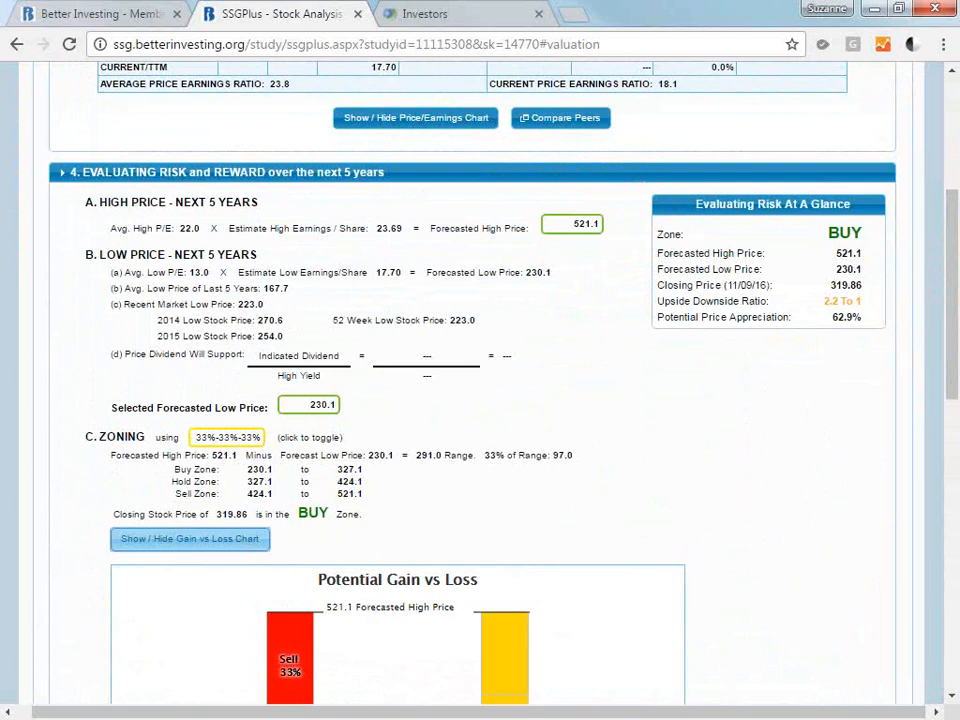
drag(956, 261, 957, 366)
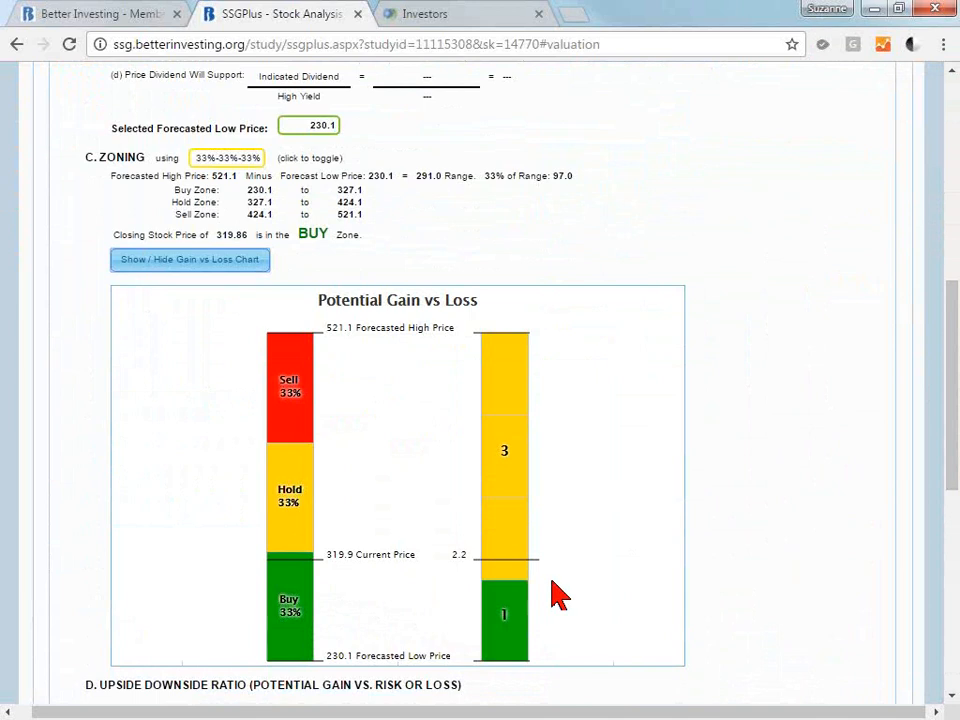
Set the zoning back to 25%-50%-25% and show the Gain vs Loss Chart for that split.
click(225, 163)
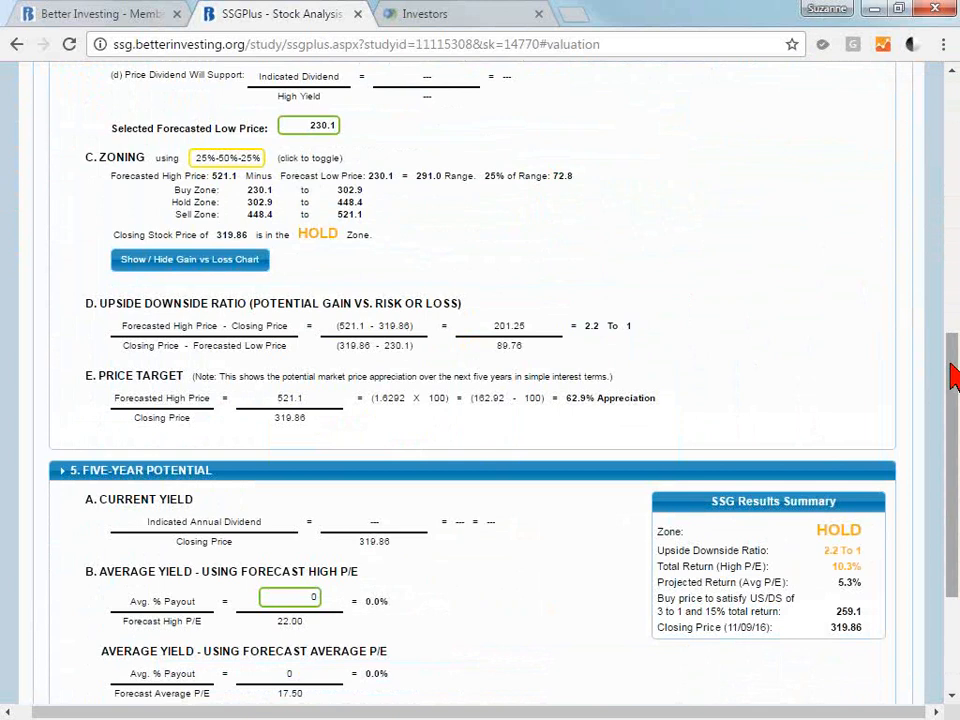
click(247, 268)
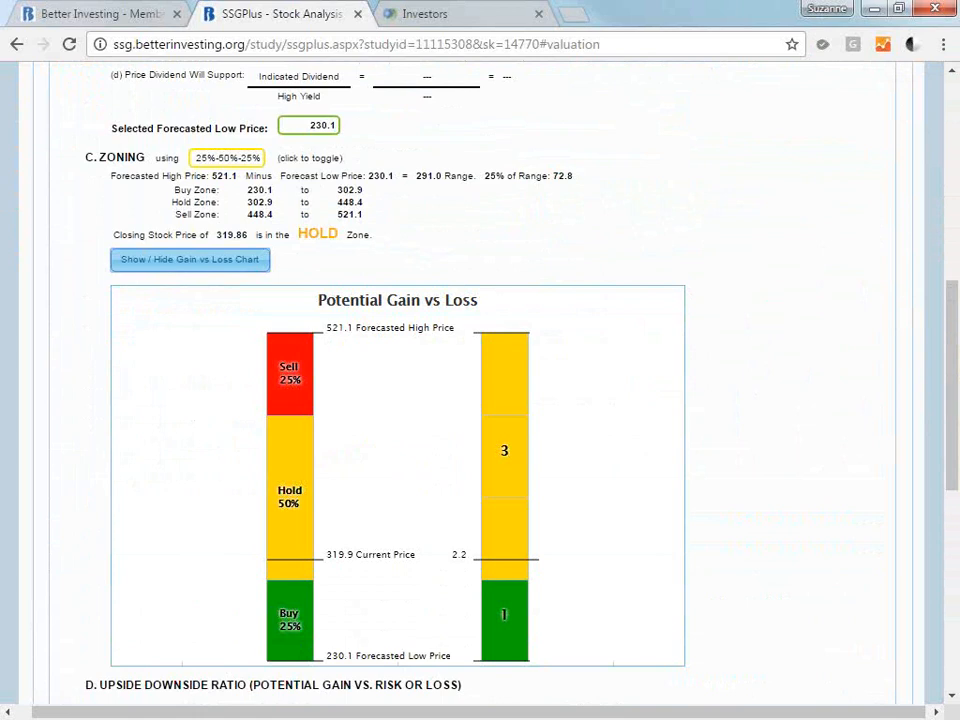
Review the default zoning options in the study Preferences, choose 25%-50%-25%, and close the preferences without saving.
drag(953, 337, 949, 122)
click(748, 103)
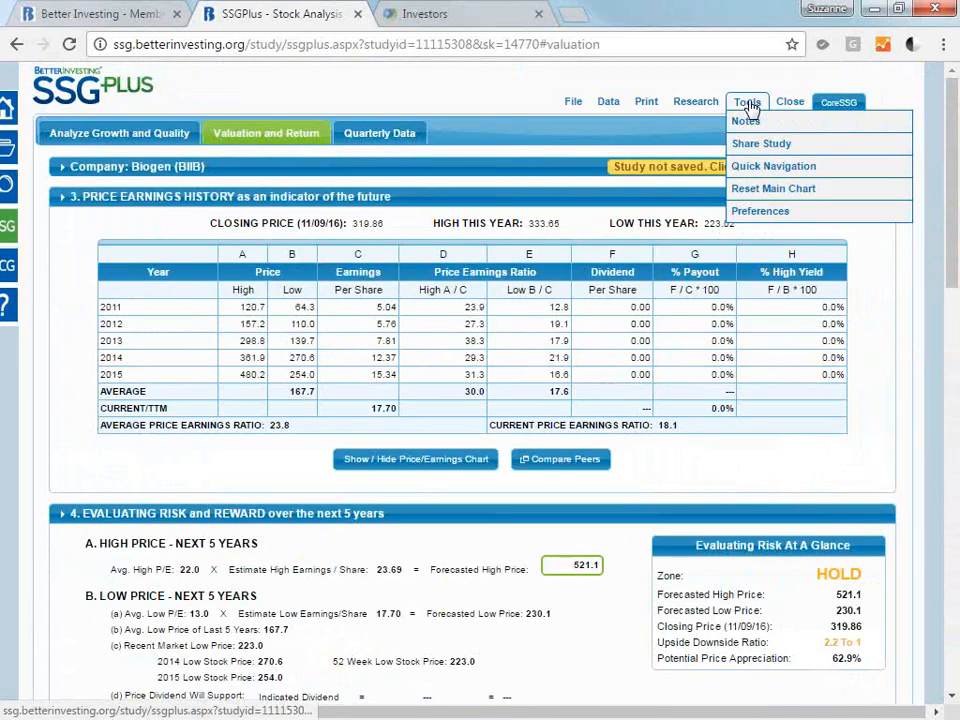
click(761, 211)
click(438, 381)
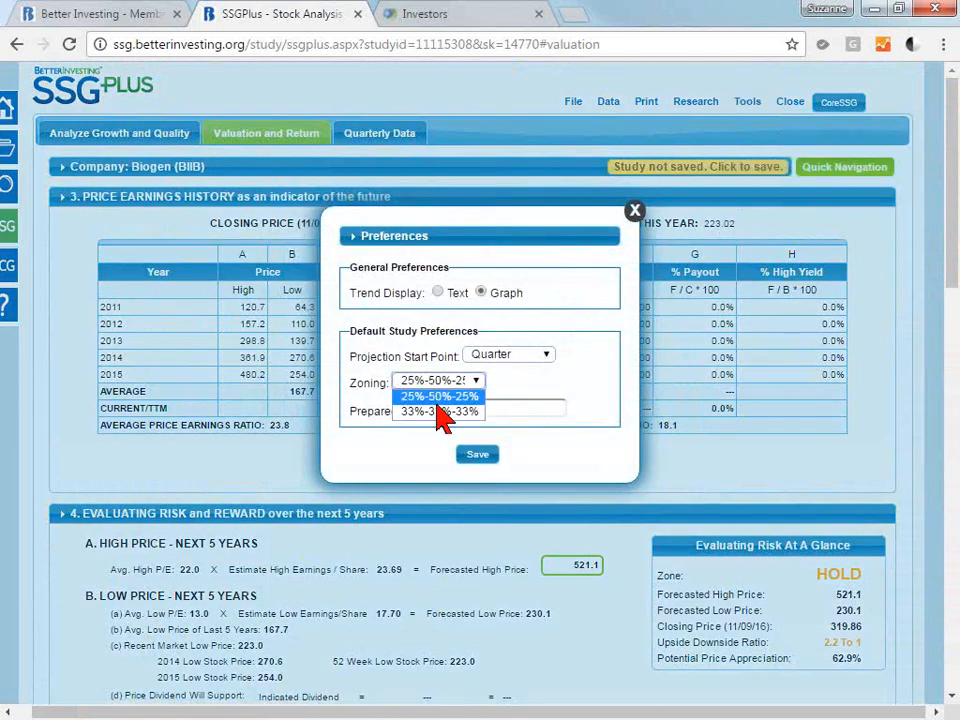
click(441, 397)
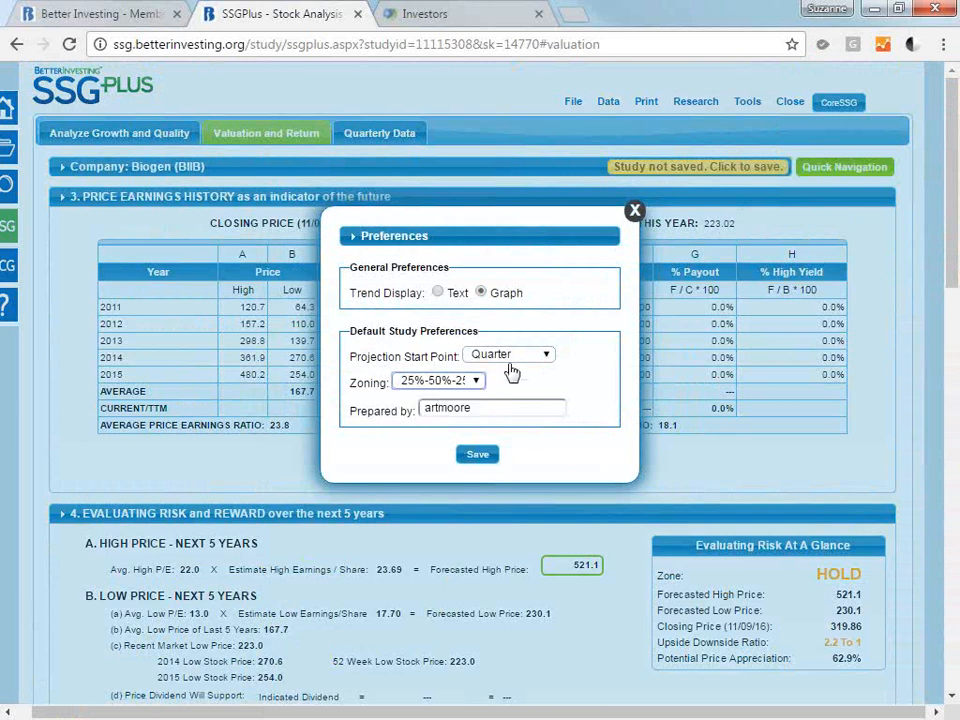
click(635, 212)
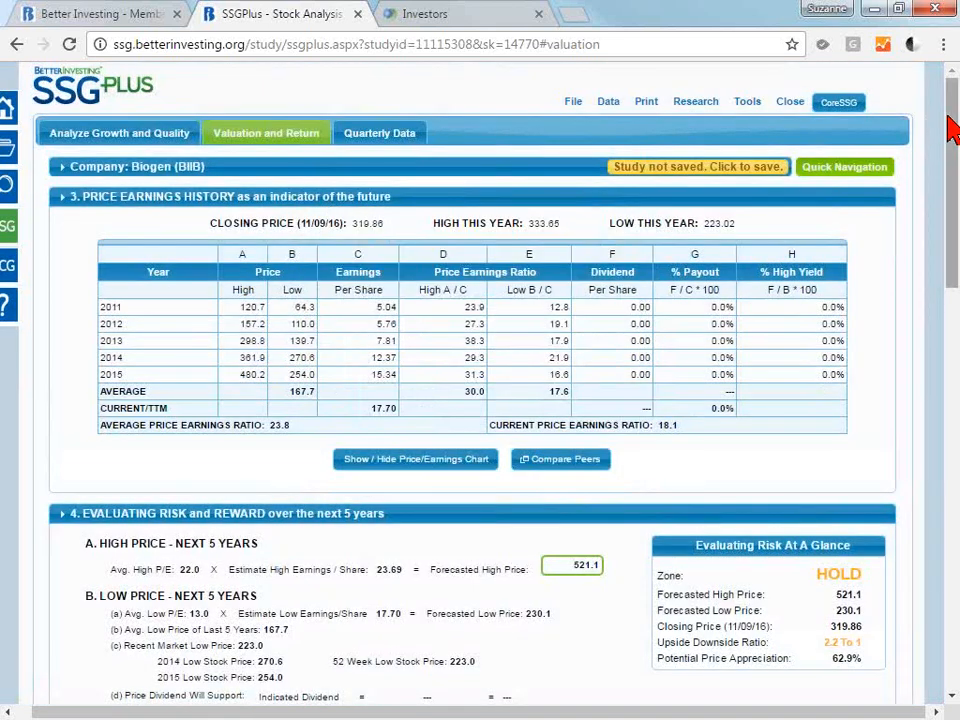
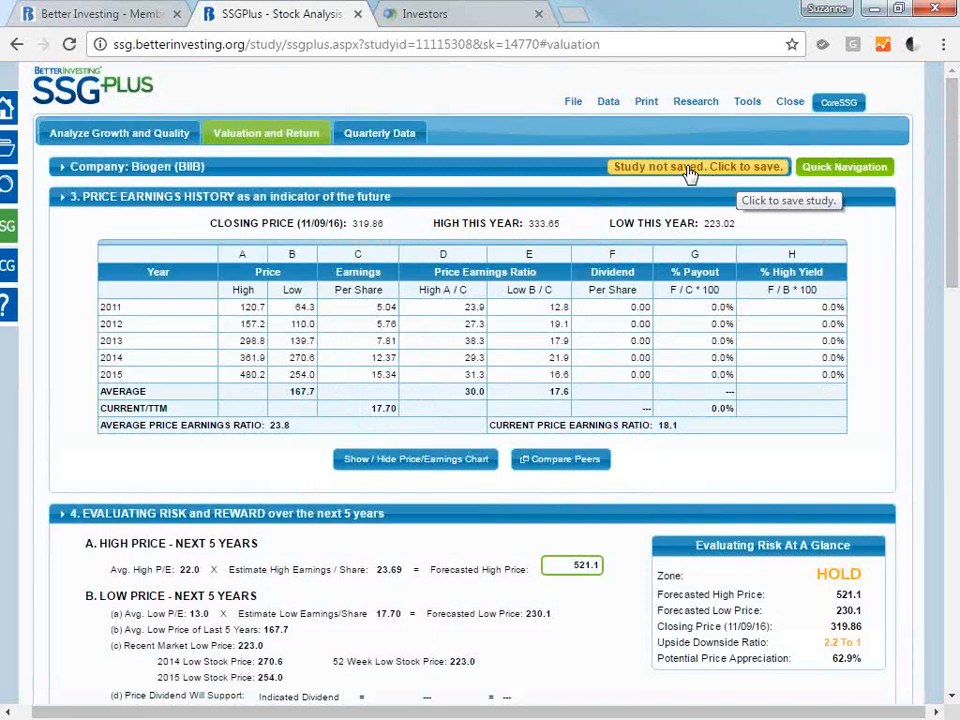
Save the Biogen study to My Studies under the name "BIIB 11/10/16 webinar".
click(580, 106)
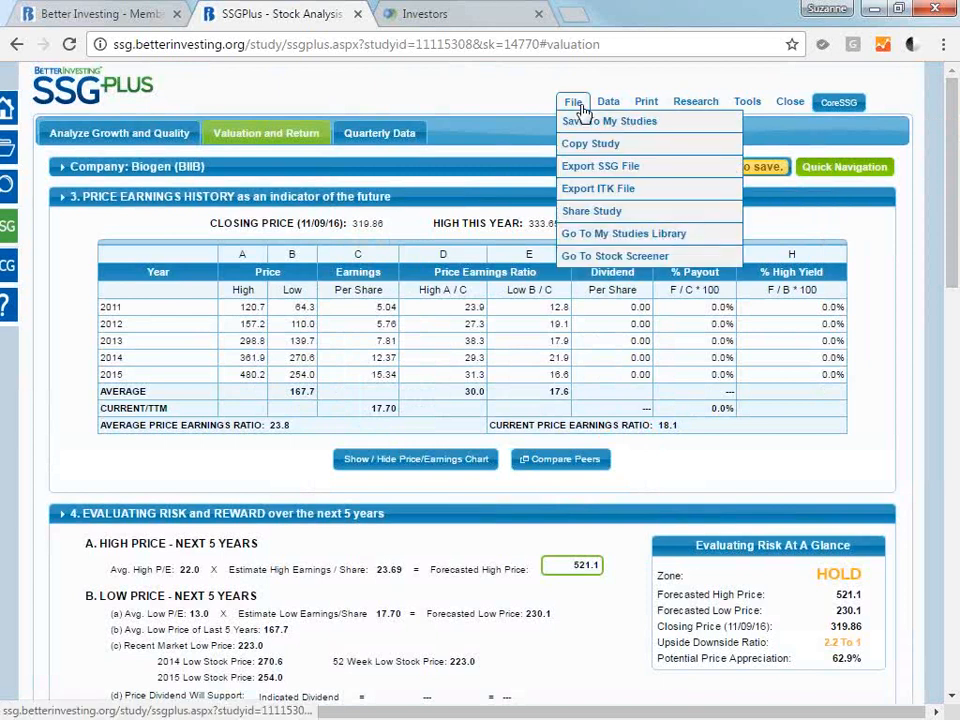
click(608, 101)
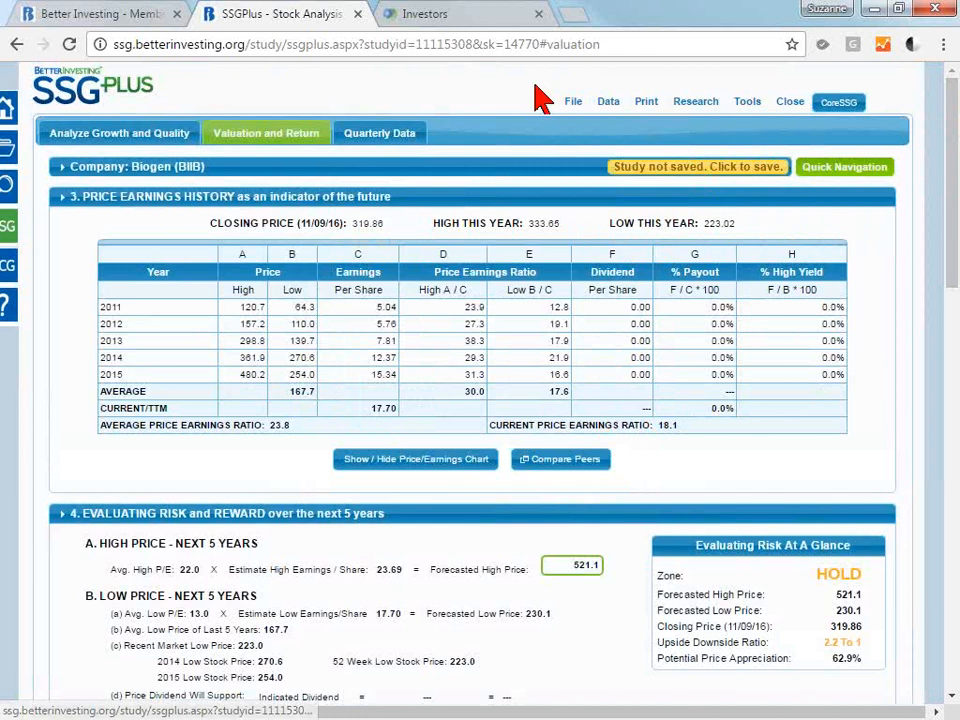
click(573, 101)
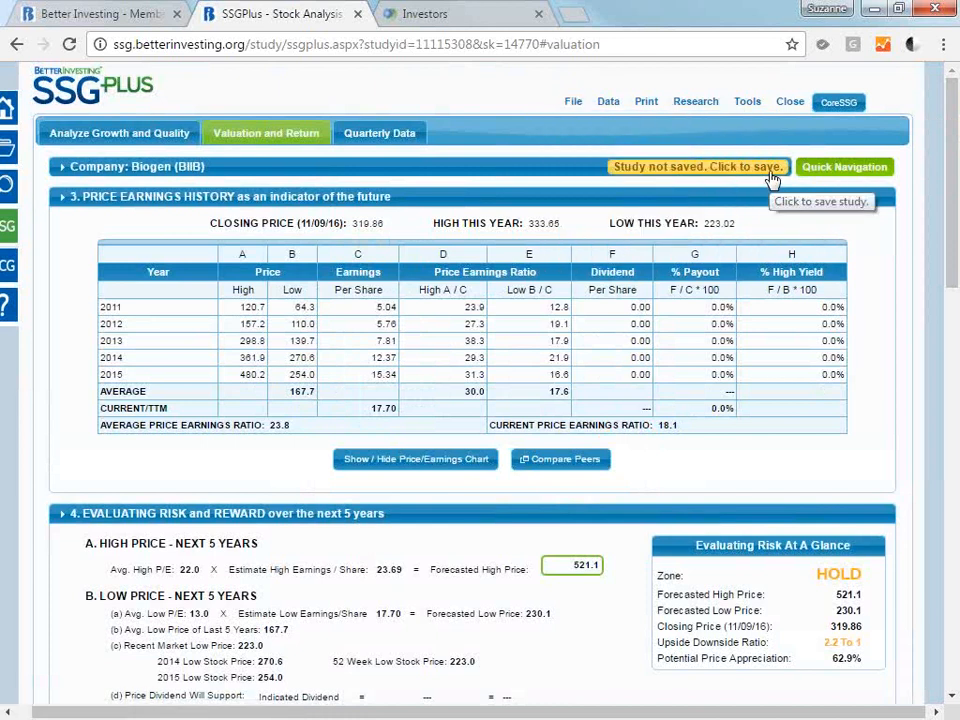
click(772, 174)
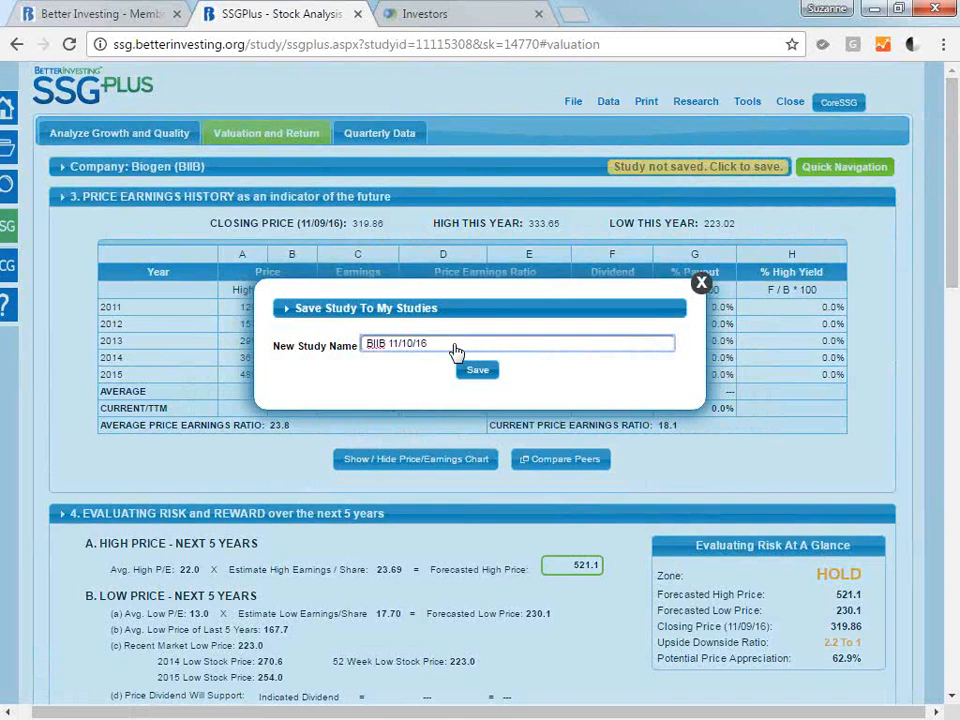
text(webinar)
click(476, 373)
click(468, 376)
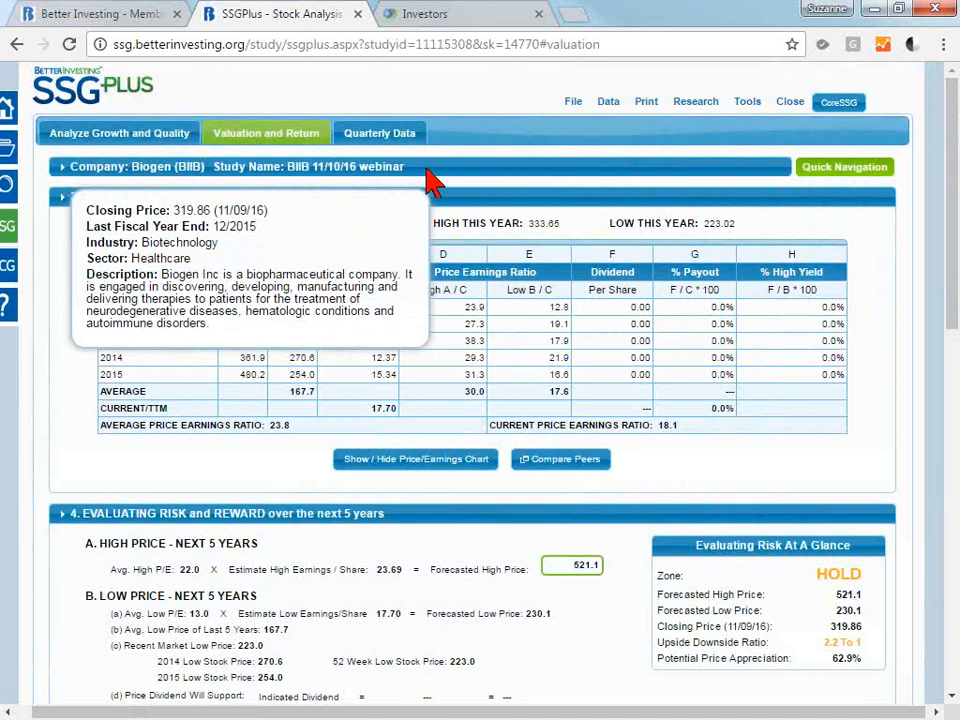
Make a copy of the saved study and name it "BIIB 11/10/16 copy".
mouse_move(565, 105)
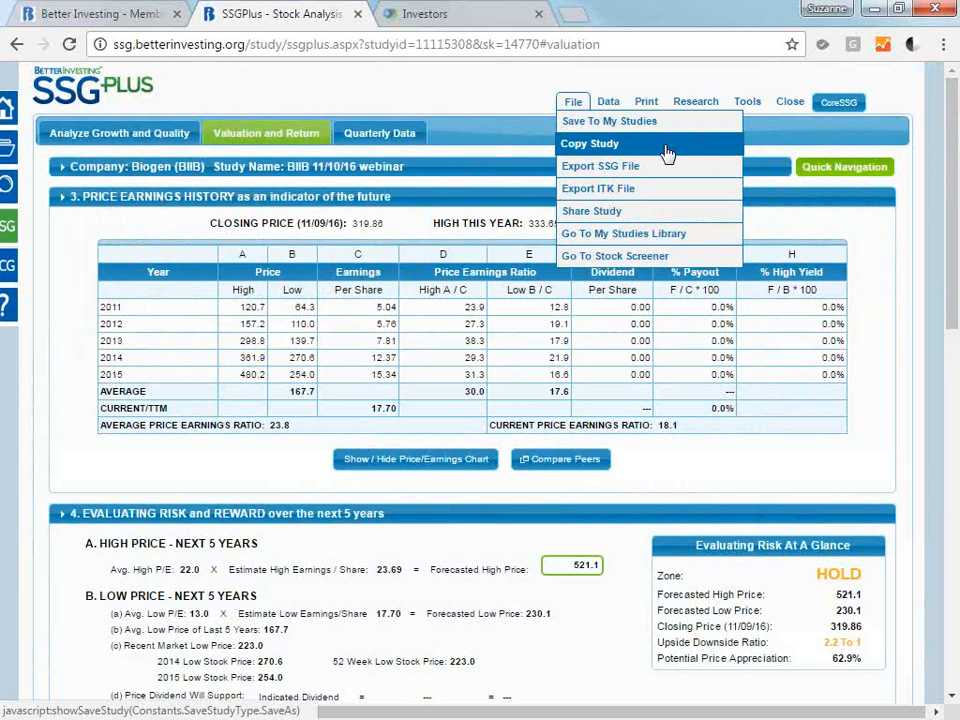
click(607, 150)
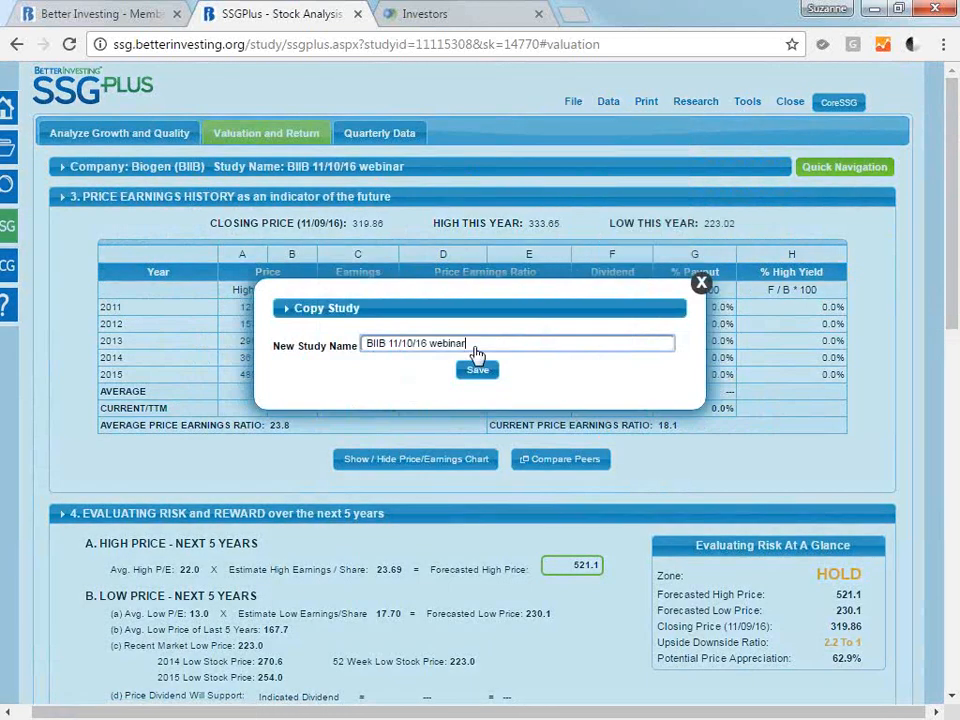
key(BackSpace)
key(BackSpace)
key(BackSpace)
key(BackSpace)
key(BackSpace)
key(BackSpace)
key(BackSpace)
text(copy)
click(480, 369)
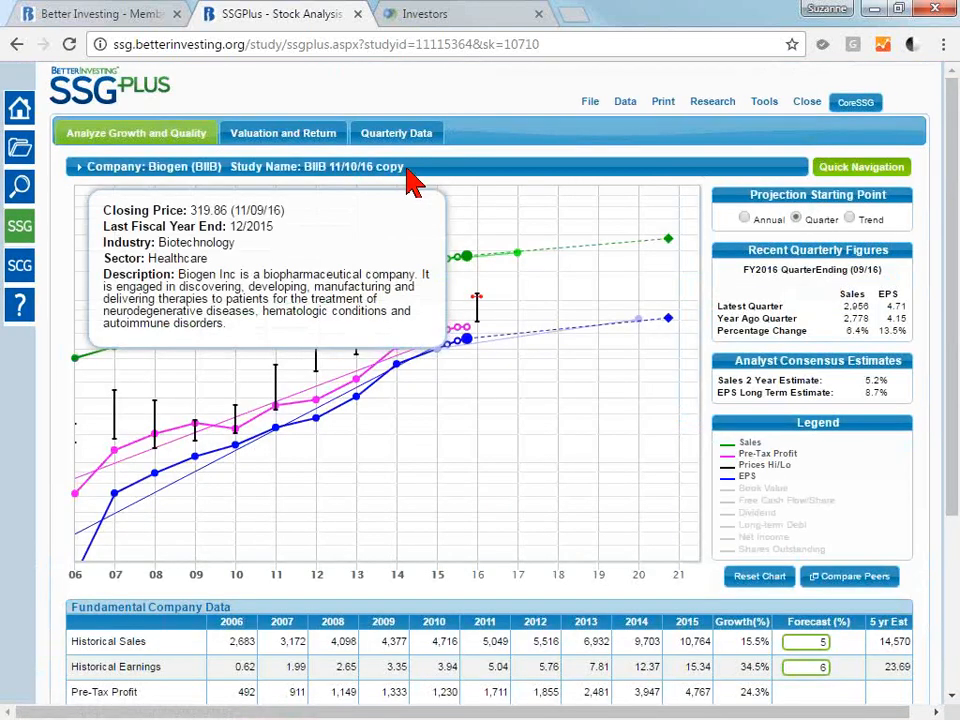
Start exporting the study copy as an ITK file and cancel the save.
click(585, 104)
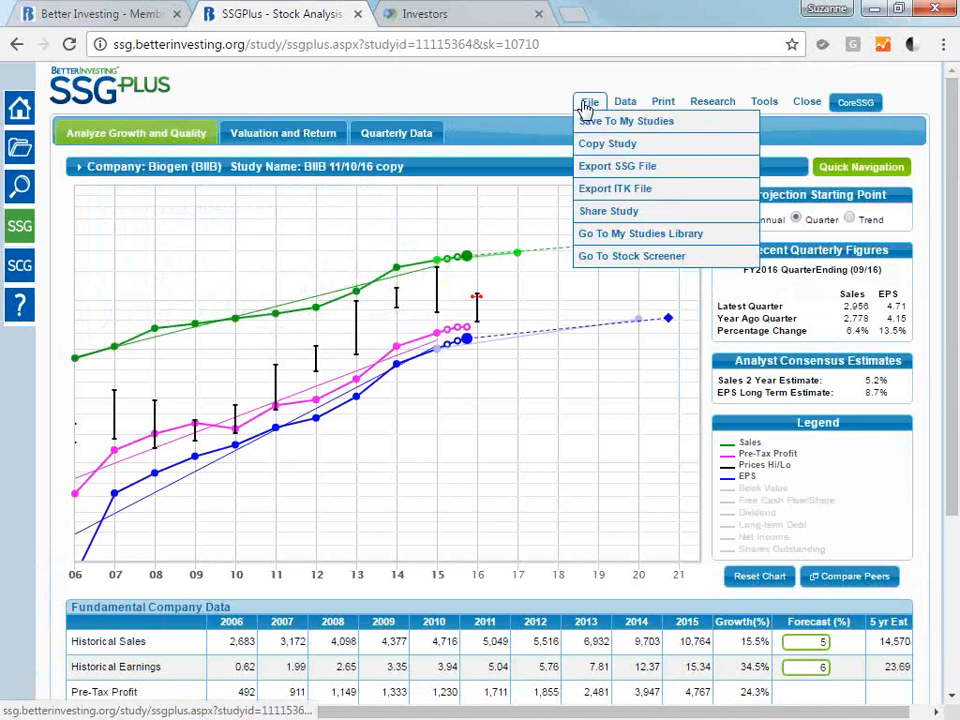
click(660, 195)
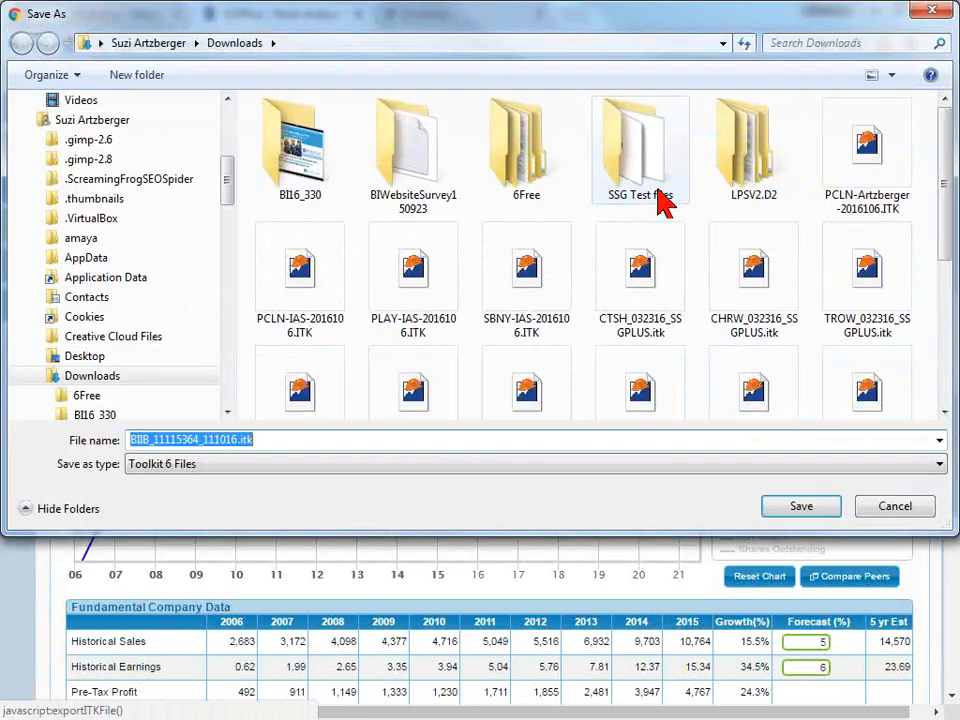
click(929, 7)
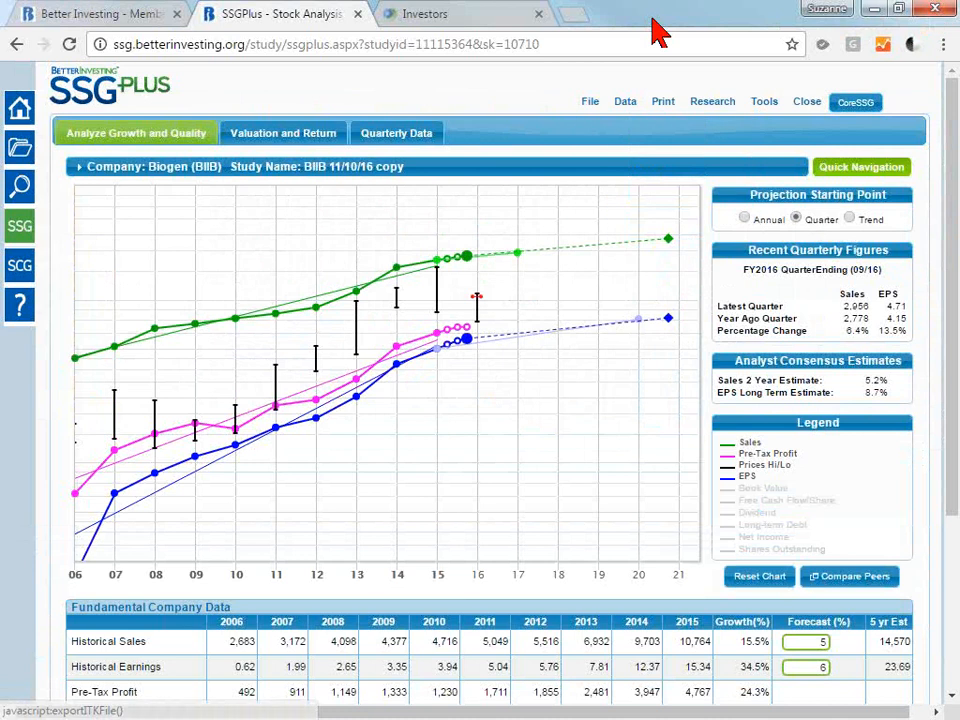
Open Share Study and select the online study copy, .SSG and .ITK data files, Stock Selection Guide Report and Quarterly Growth Trend Data Report.
click(590, 101)
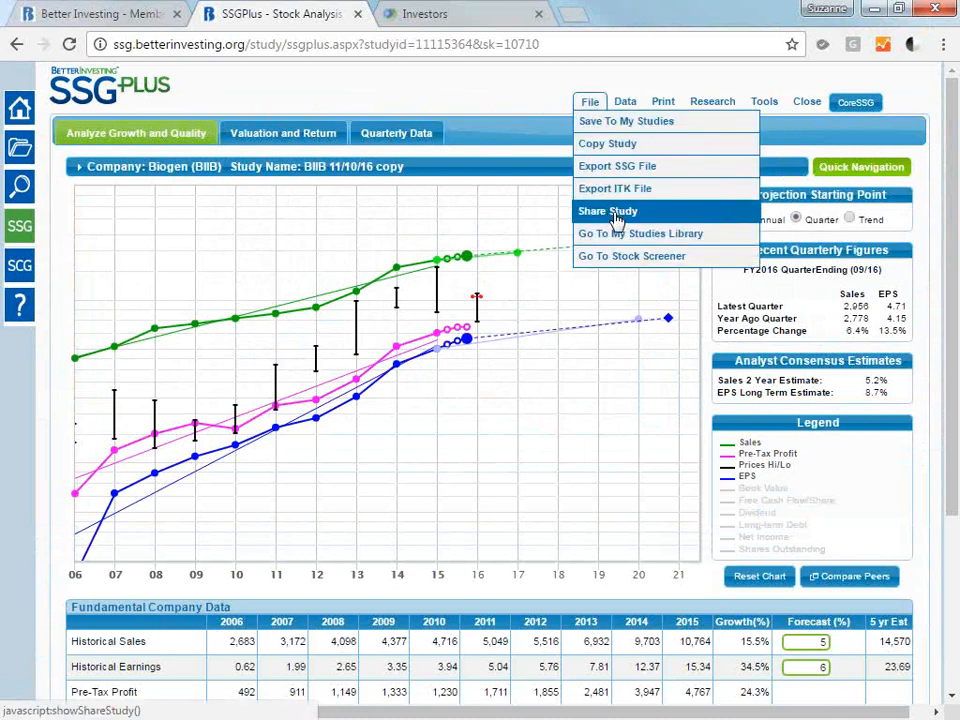
click(612, 212)
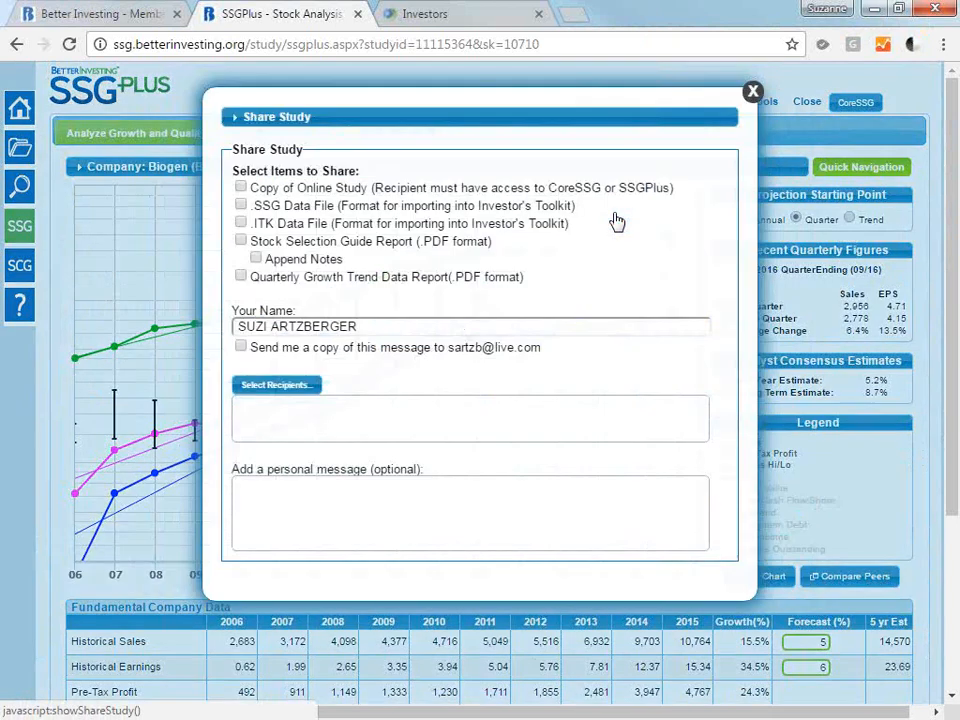
click(310, 190)
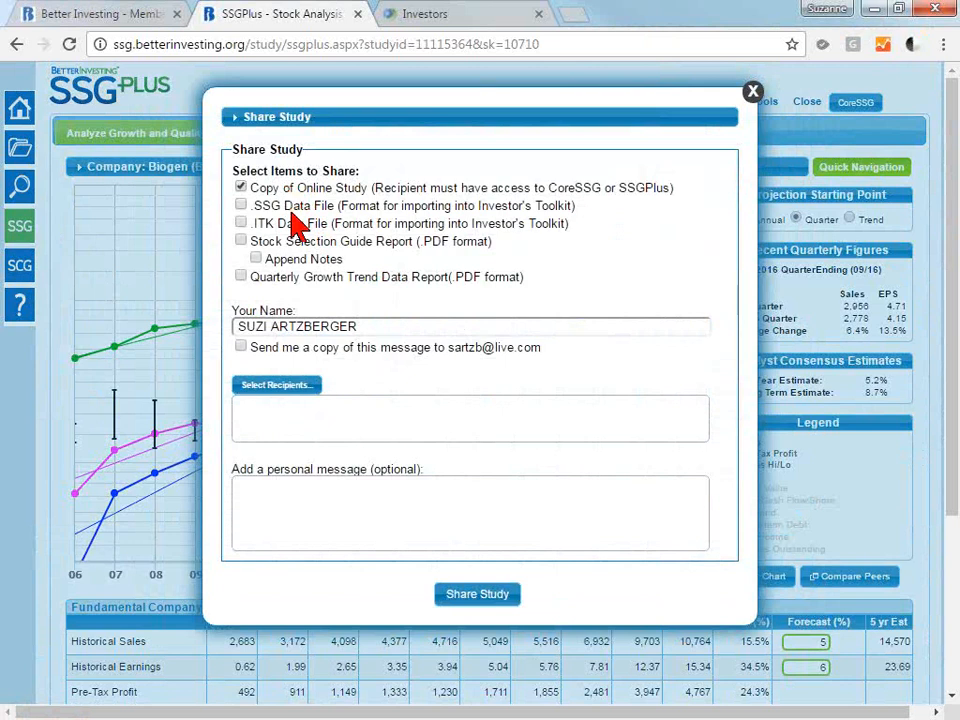
click(295, 212)
click(294, 225)
click(296, 241)
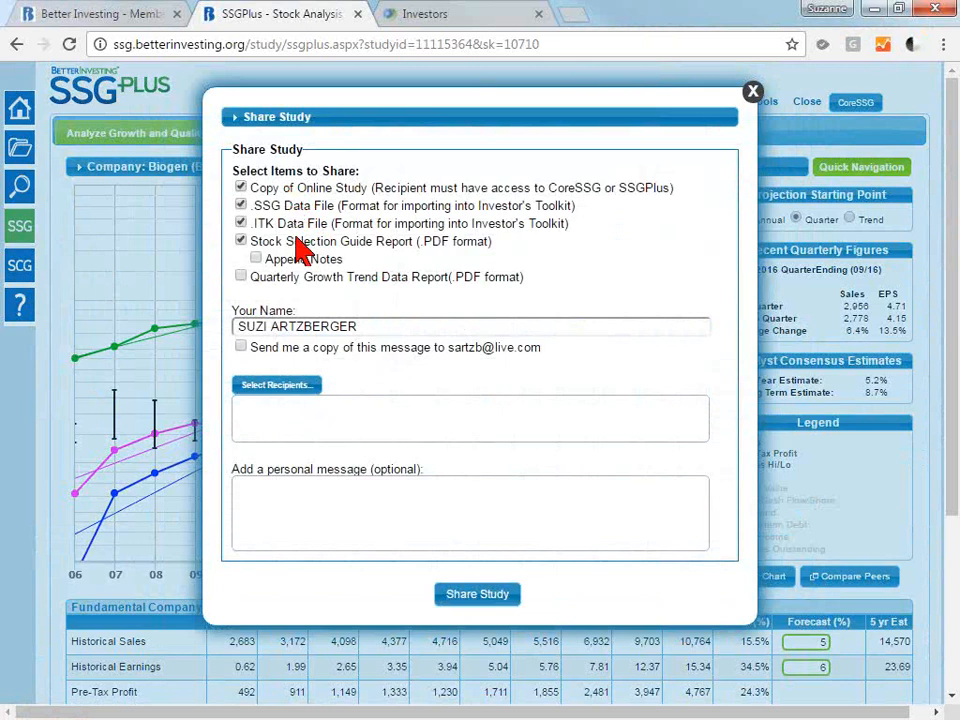
click(296, 277)
Choose one contact as the share recipient and add the personal message "my study from the webinar".
click(292, 395)
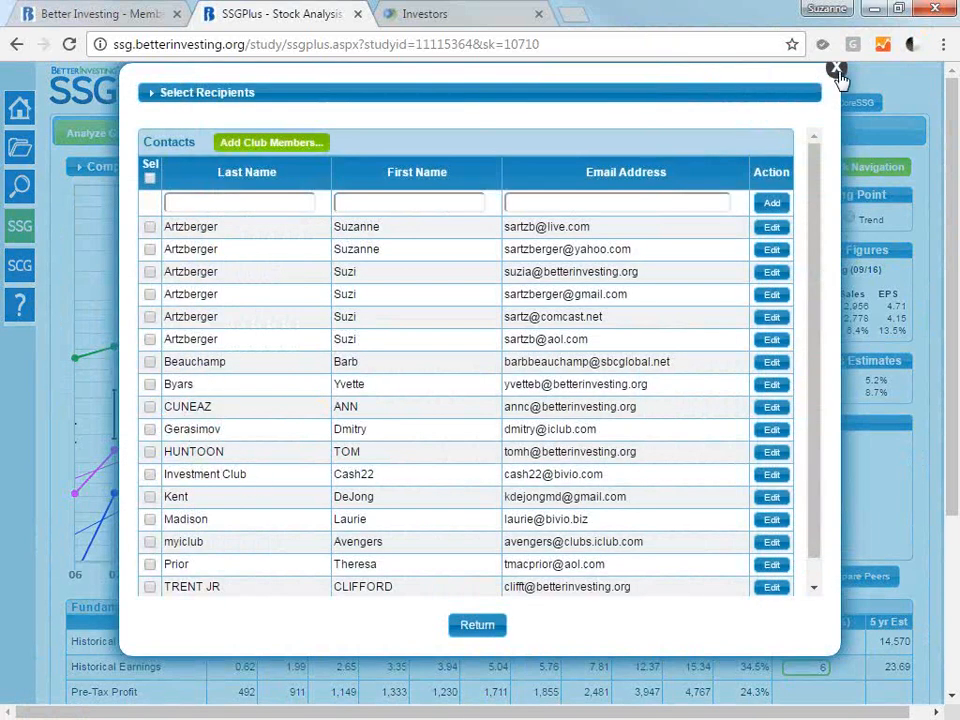
click(836, 71)
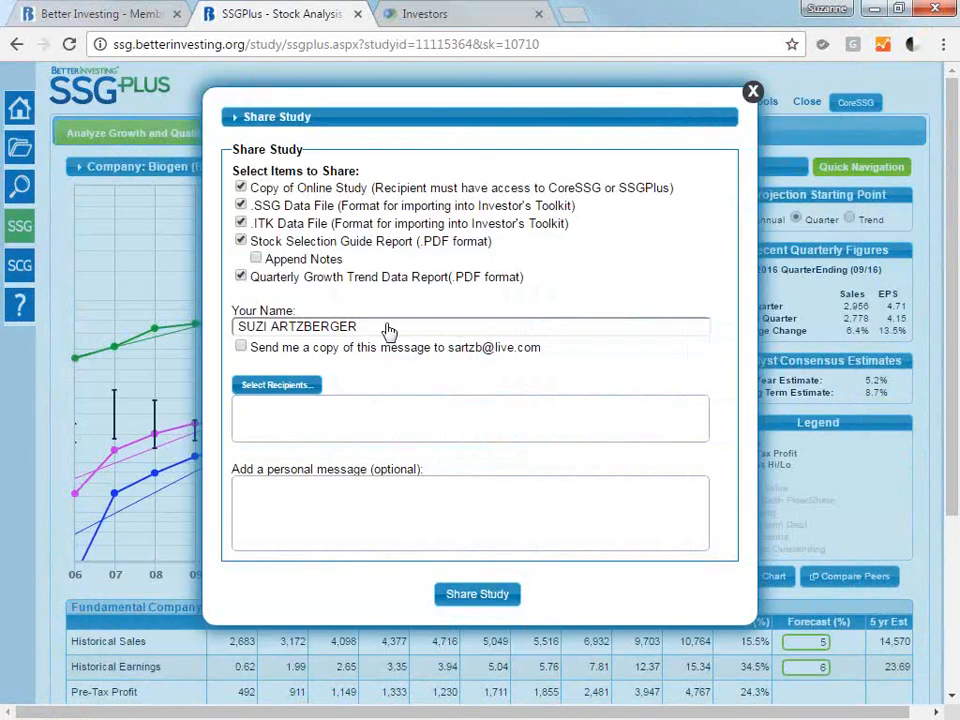
click(287, 393)
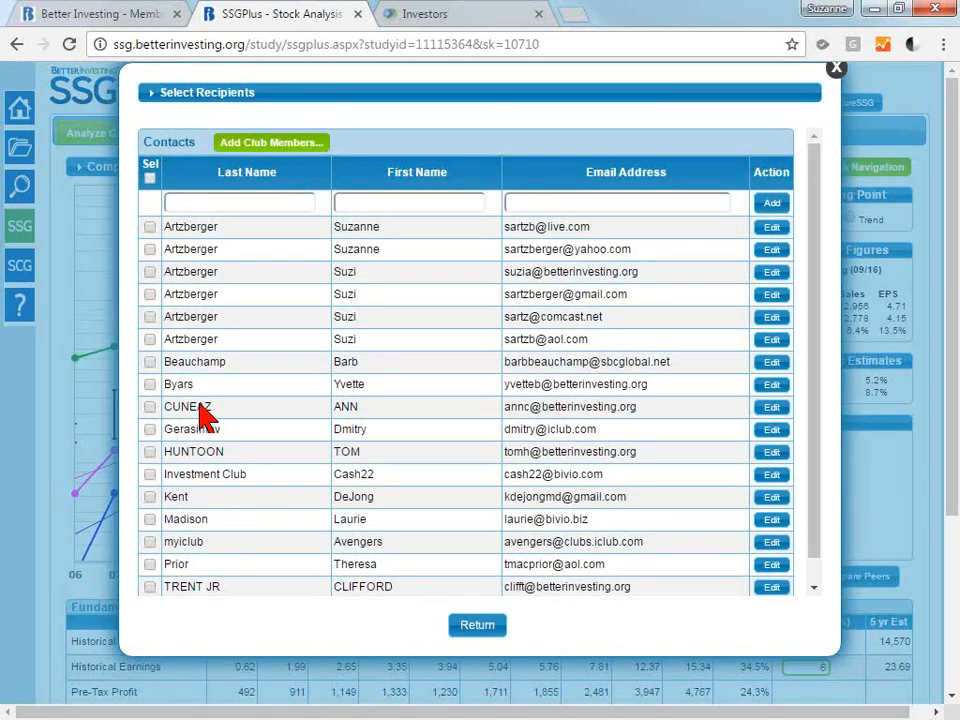
click(150, 407)
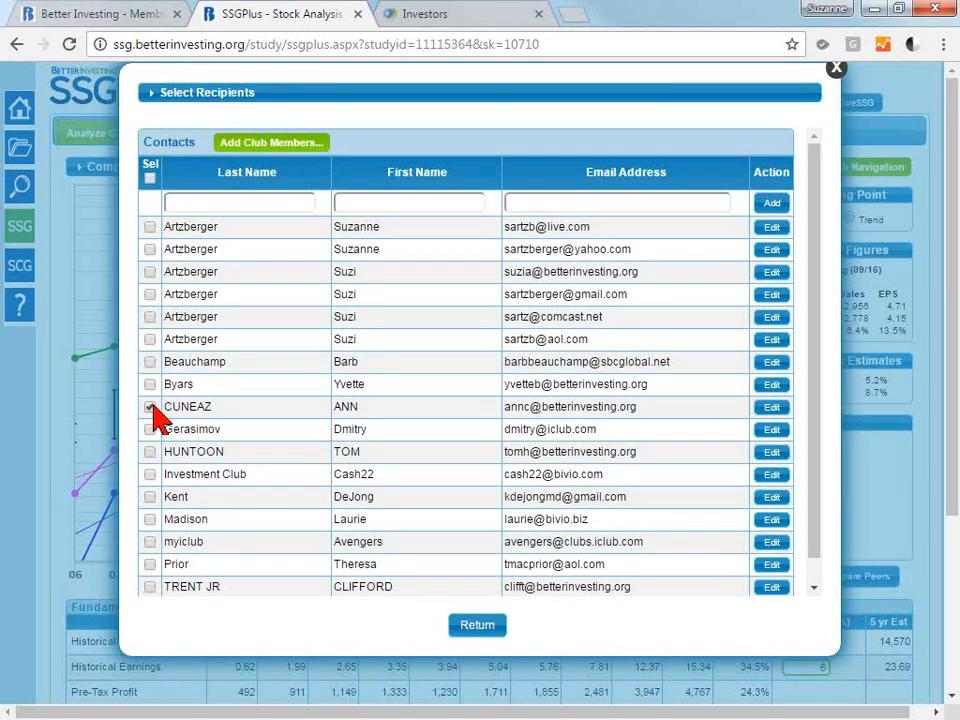
click(478, 628)
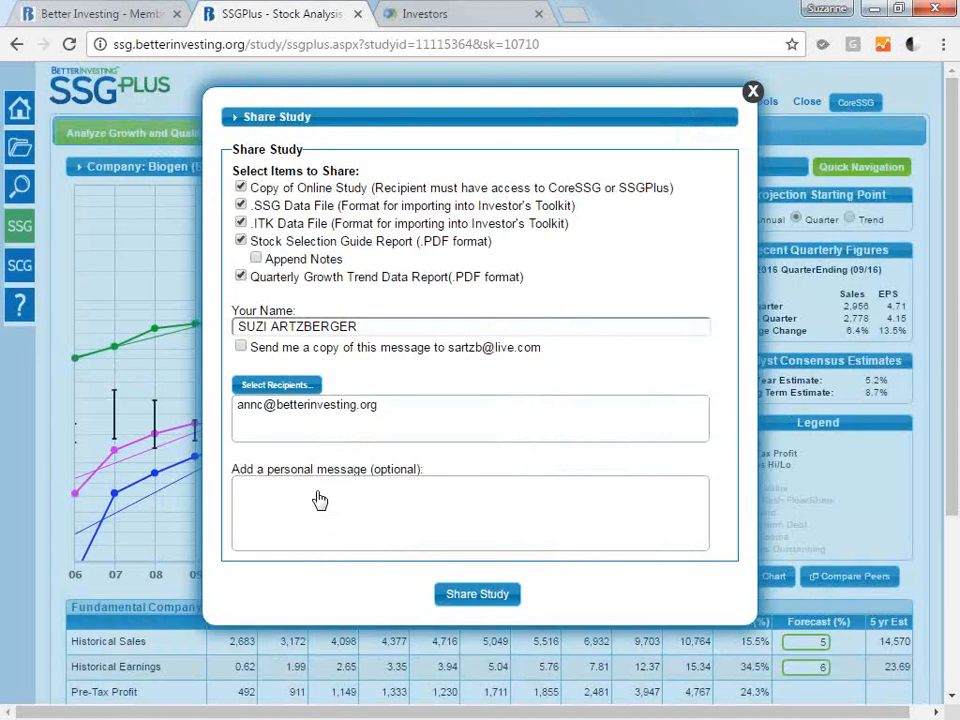
click(319, 499)
text(my study from the webinar)
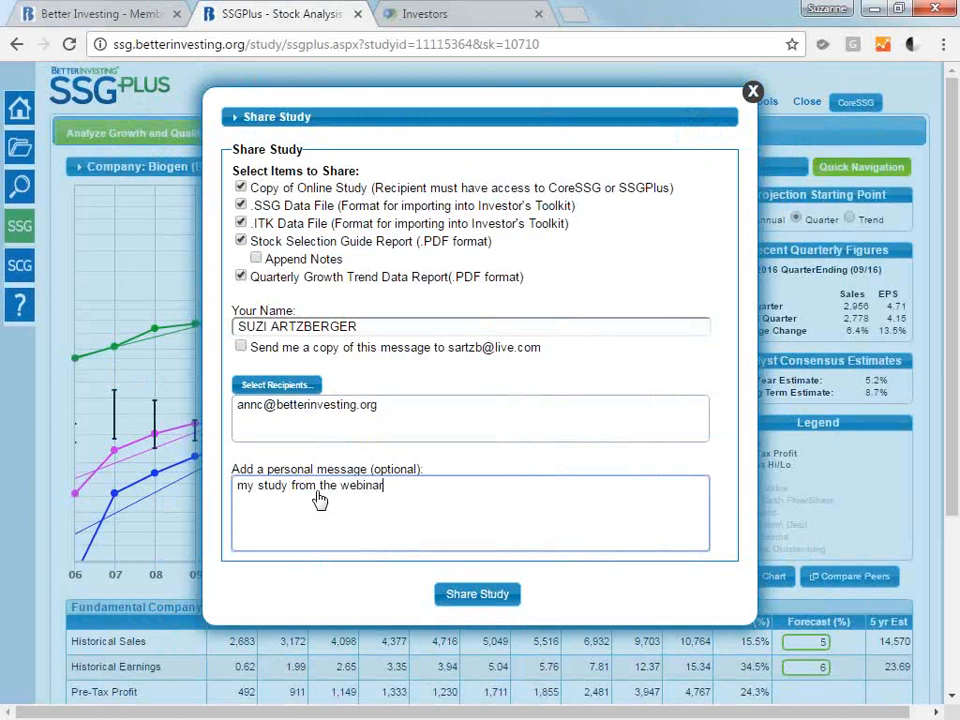
Deselect both reports and both data files, and share only the copy of the online study.
click(243, 279)
click(246, 243)
click(243, 223)
click(242, 206)
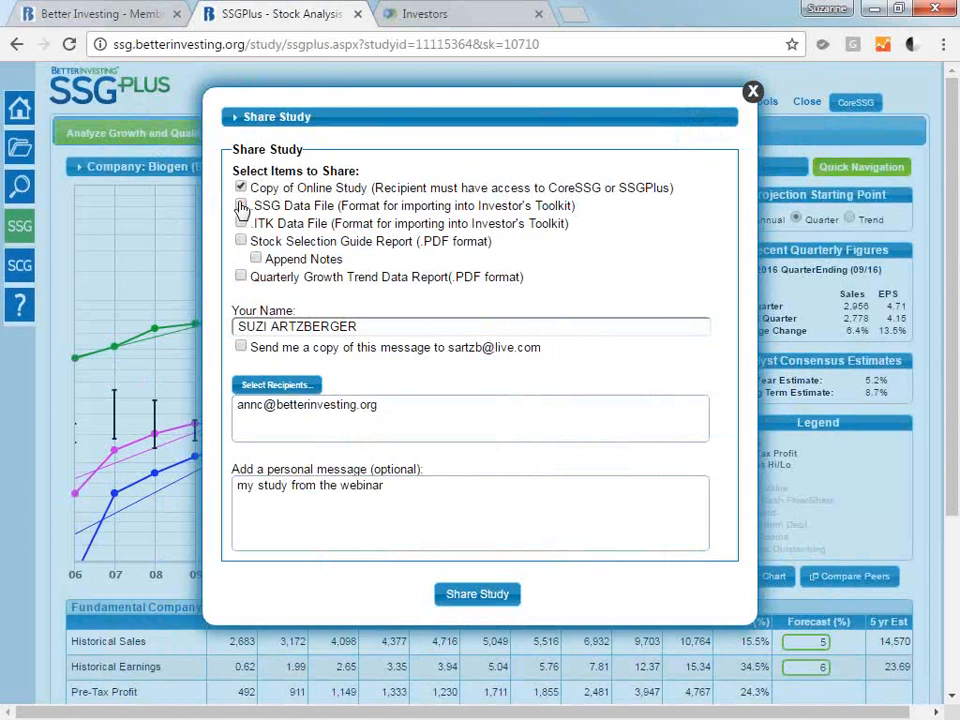
click(477, 595)
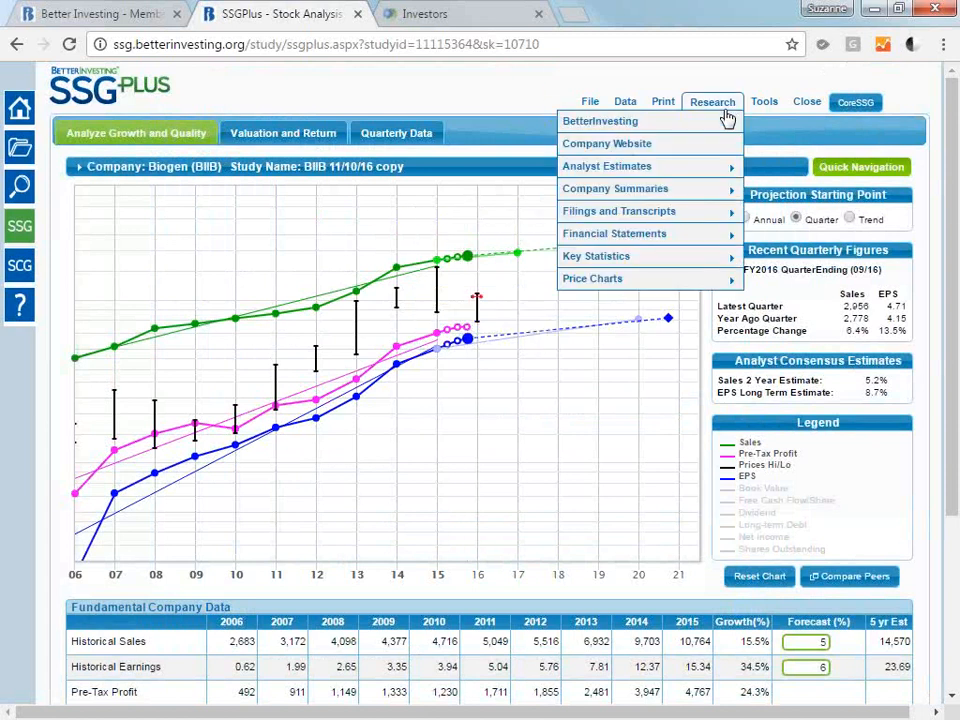
mouse_move(590, 106)
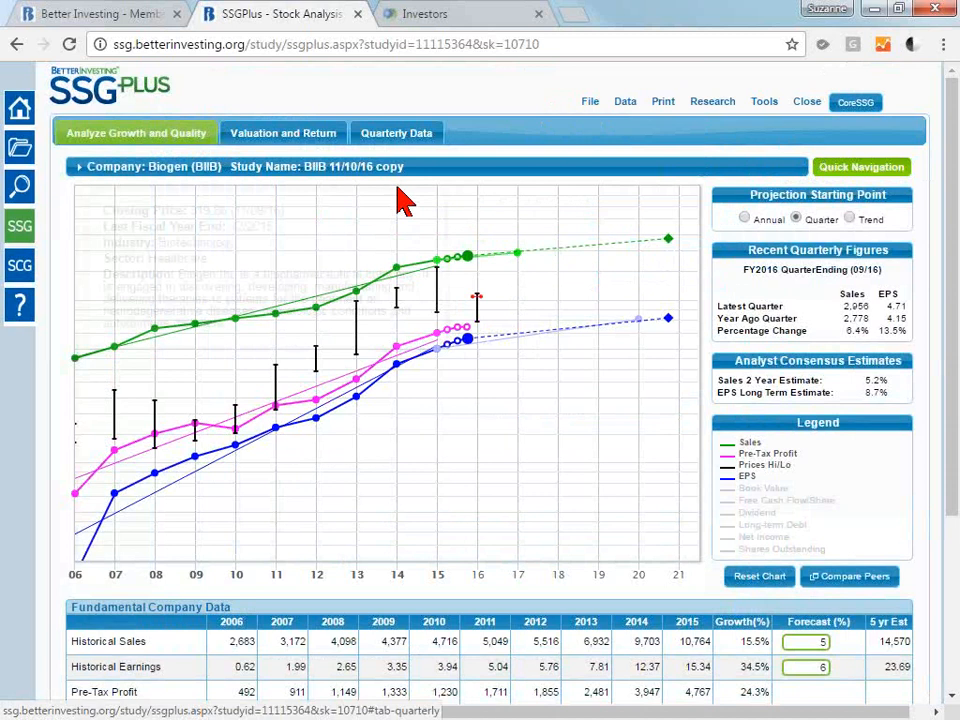
mouse_move(429, 167)
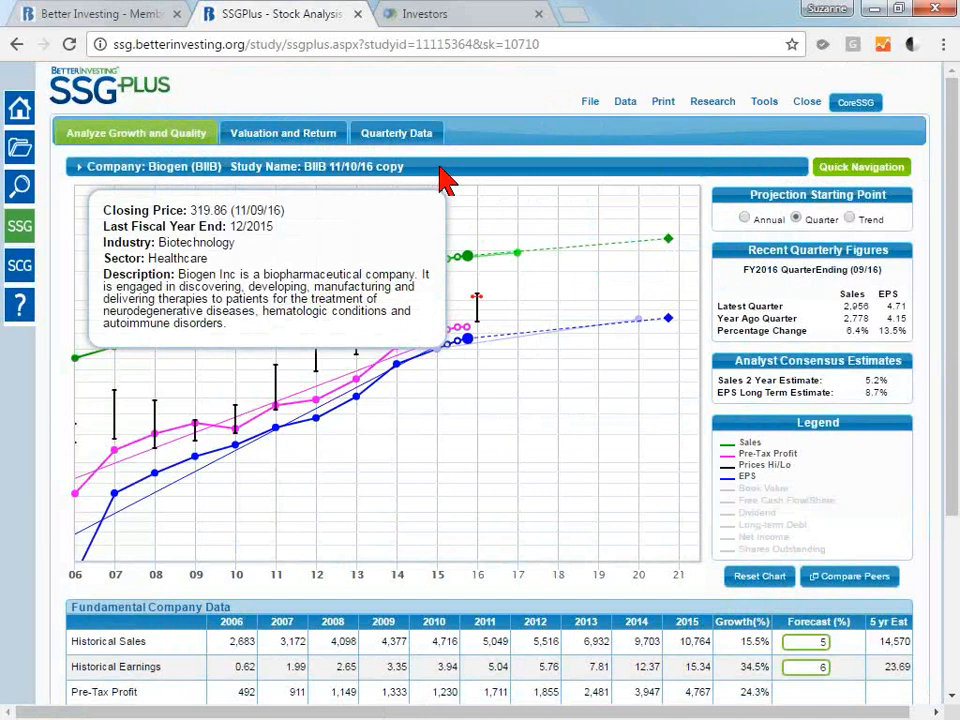
click(590, 102)
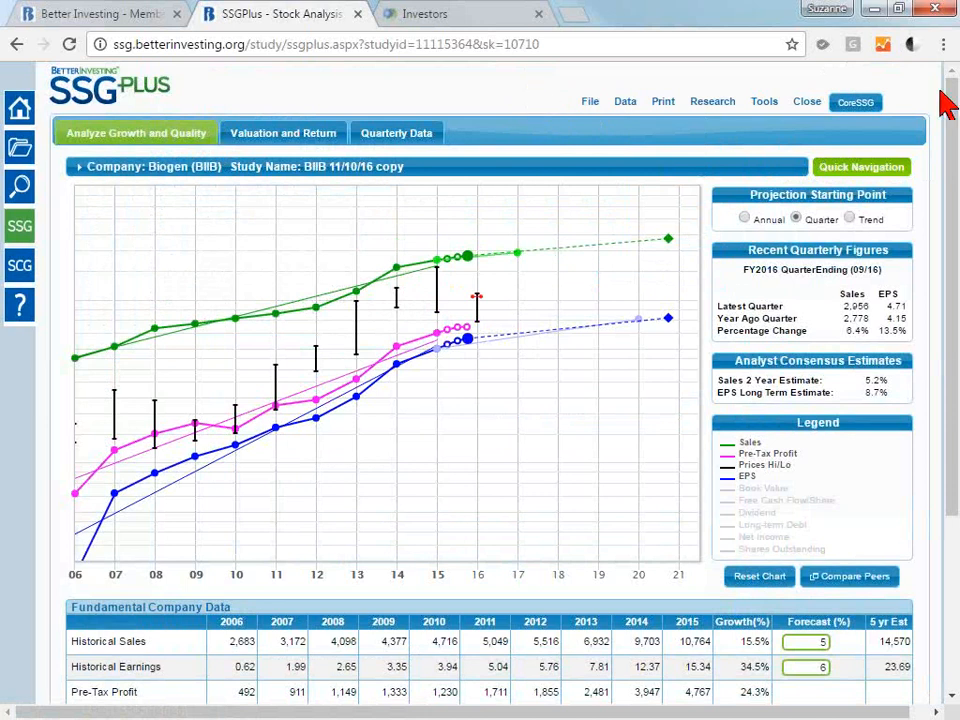
scroll(955, 122, down, 1)
scroll(955, 122, down, 2)
scroll(583, 129, up, 3)
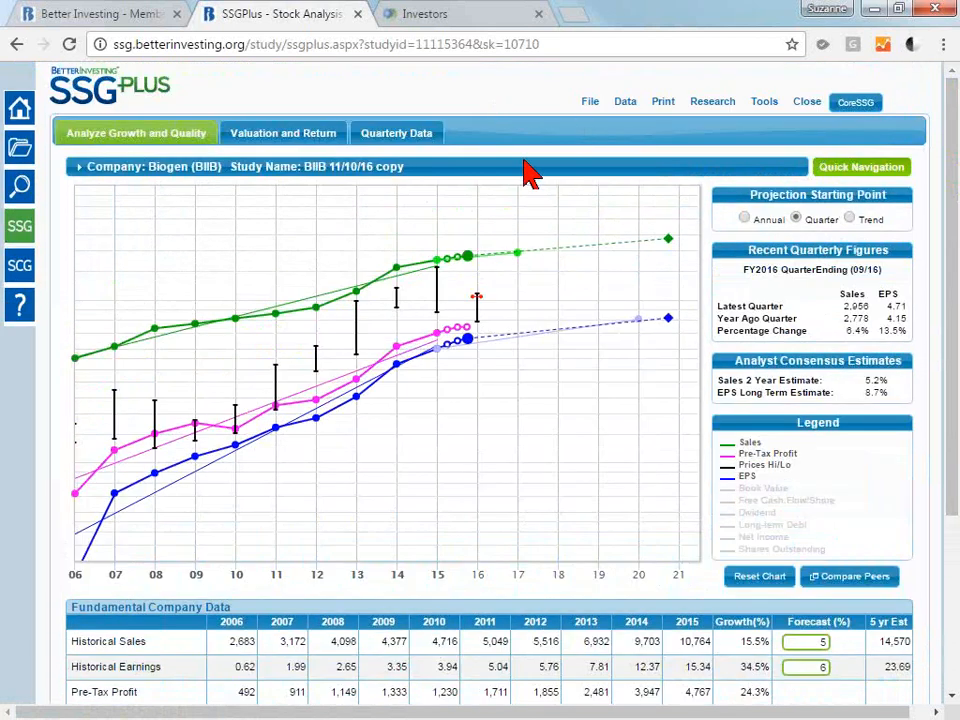
Set your own EPS growth rate forecast to 7% in place of the Preferred Procedure and update the study.
mouse_move(530, 172)
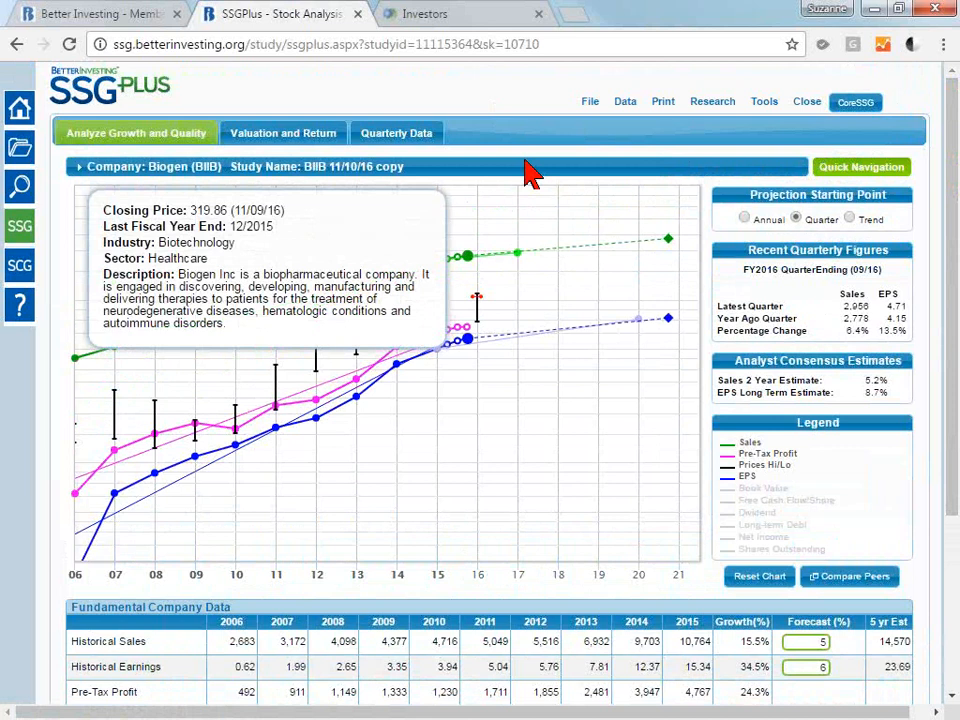
click(817, 672)
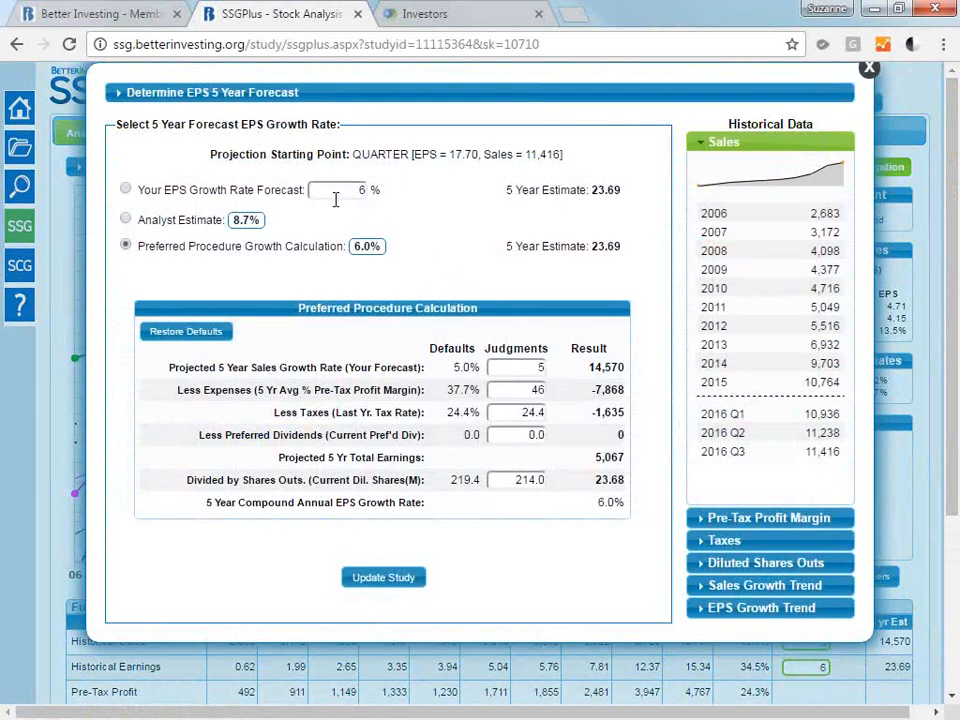
click(125, 189)
click(349, 189)
key(BackSpace)
text(7)
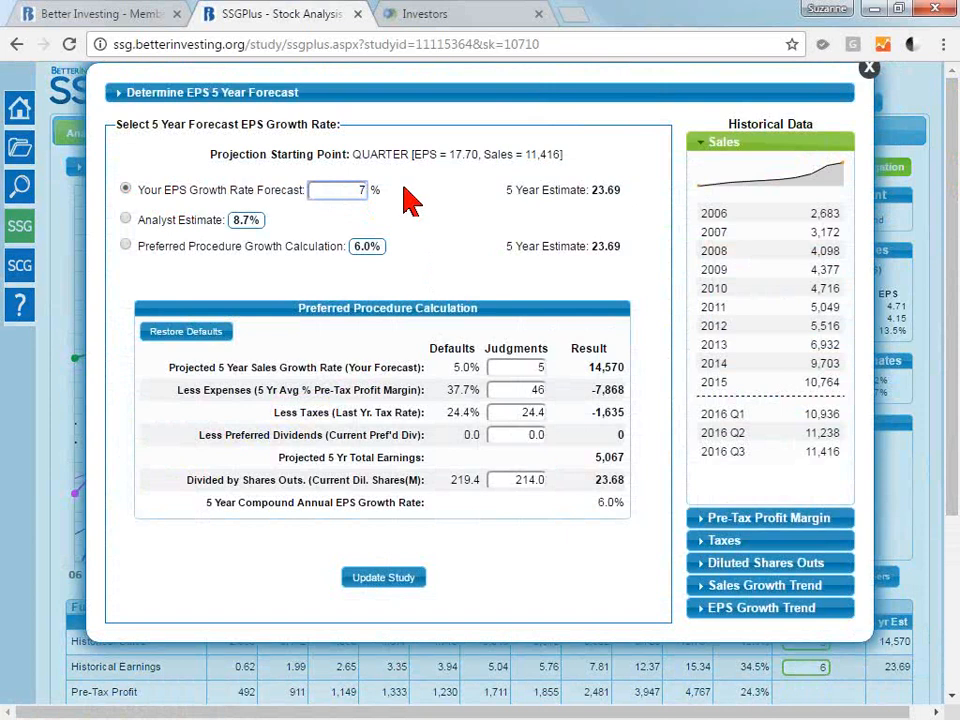
click(403, 577)
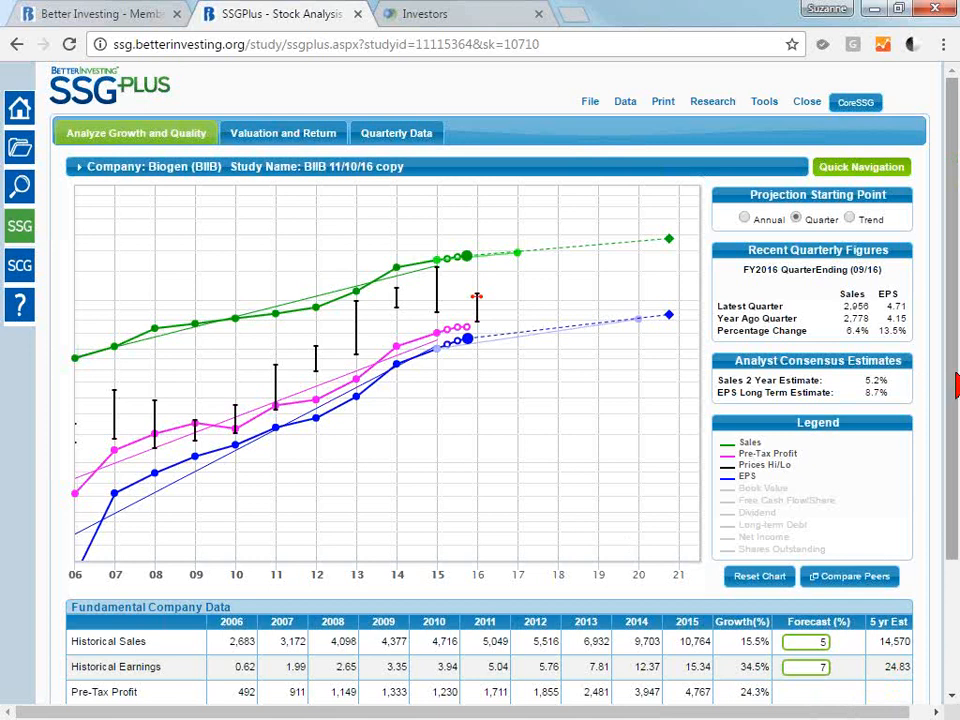
drag(956, 375, 956, 312)
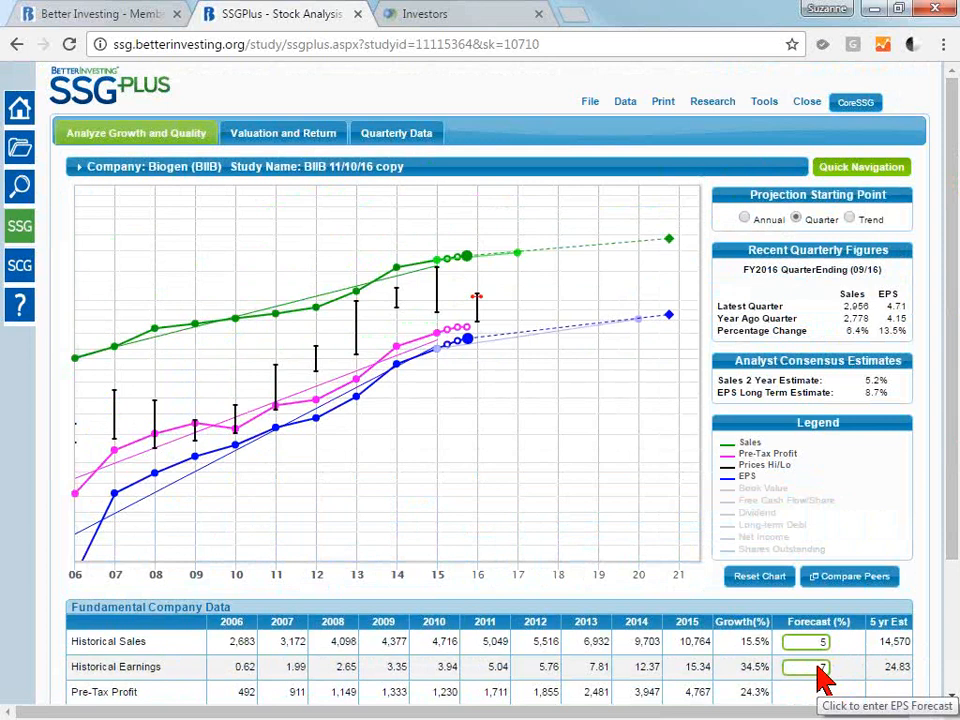
Open the Company Basic Data of the study copy to examine its editable company information.
click(592, 101)
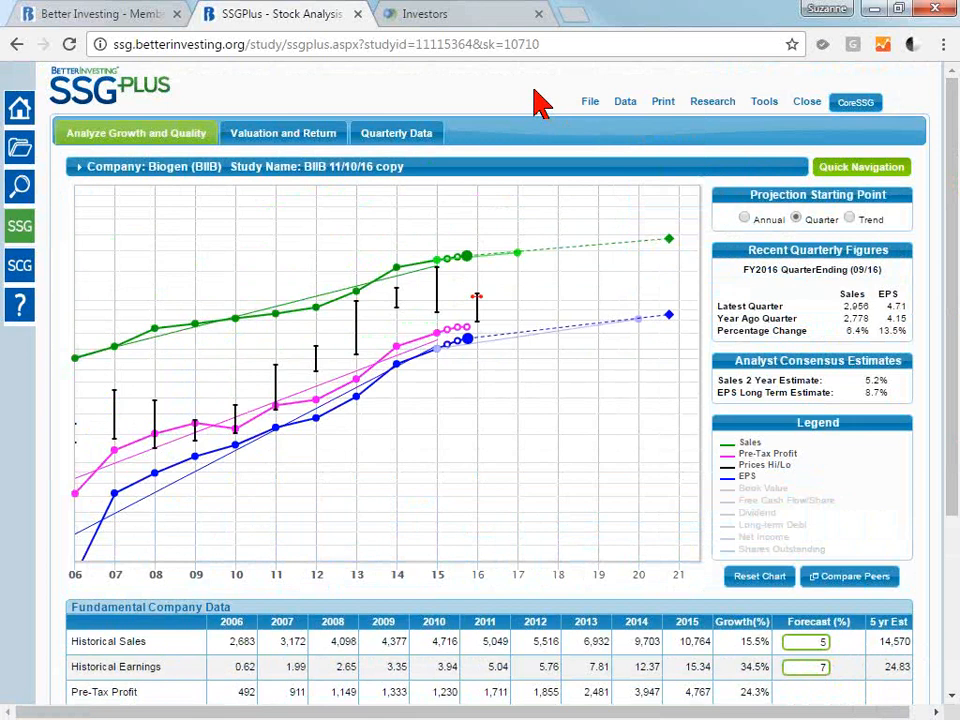
mouse_move(606, 101)
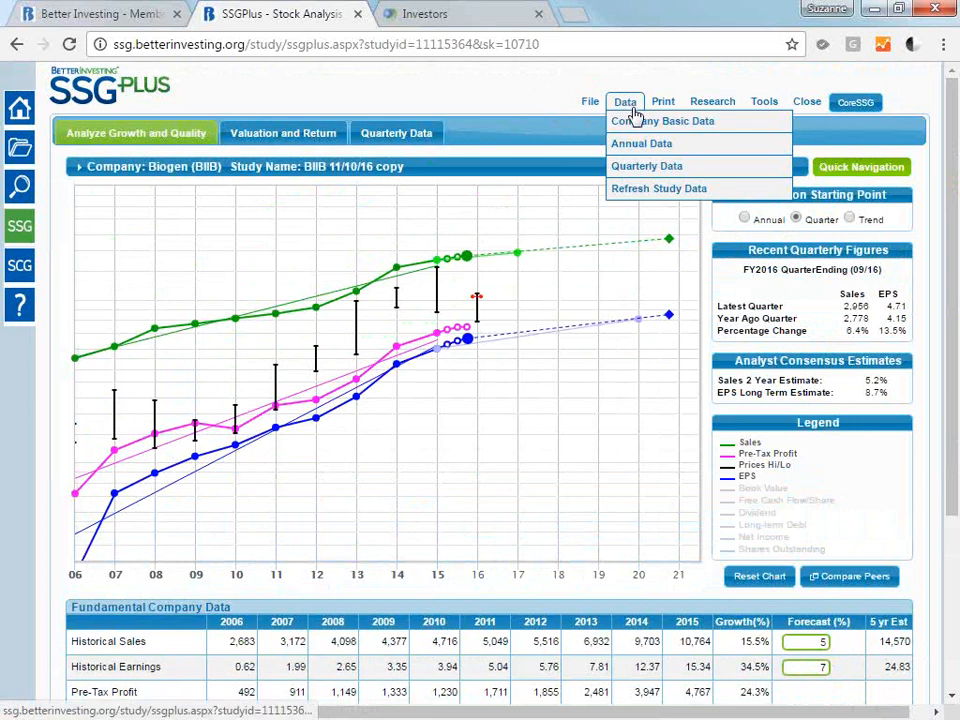
click(640, 130)
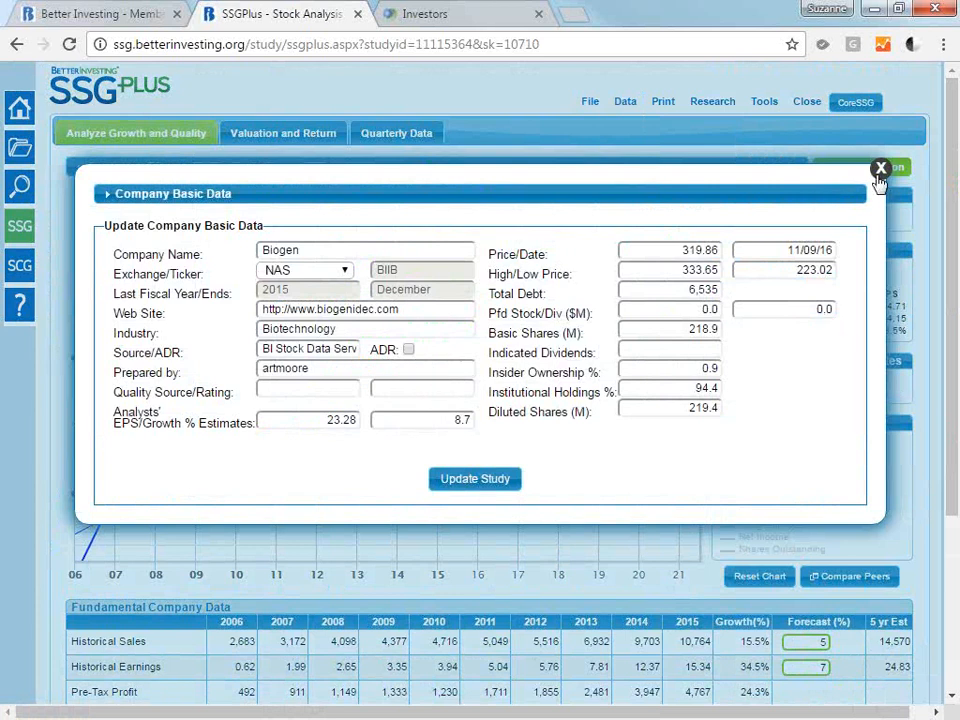
Set the Basic Shares (M) in the Company Basic Data to 217.0 and update the study.
drag(645, 258, 722, 251)
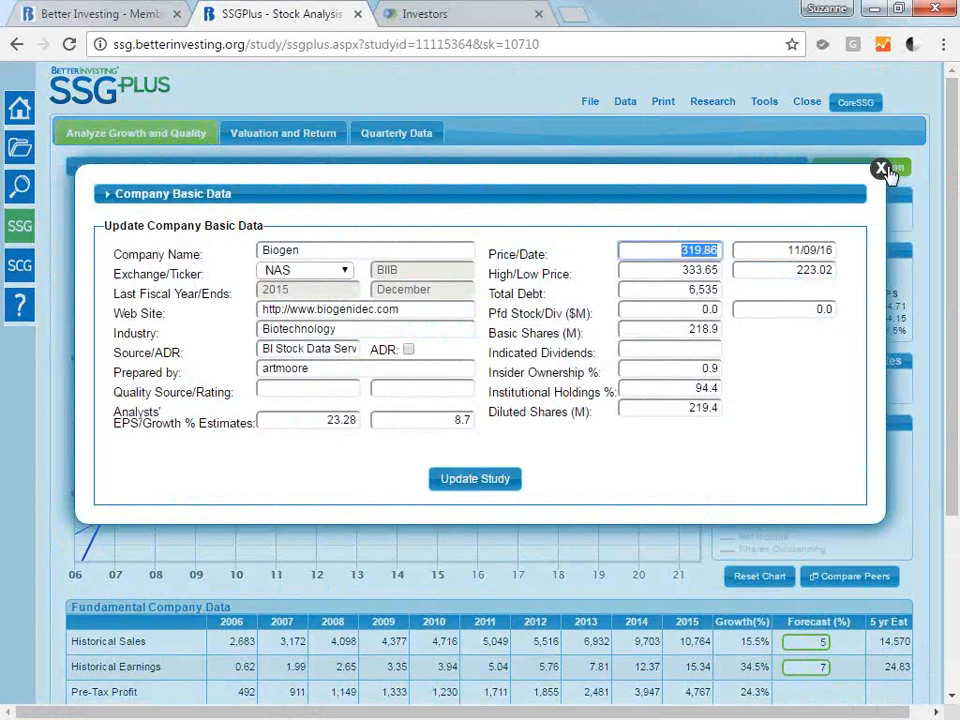
click(689, 336)
drag(689, 336, 722, 344)
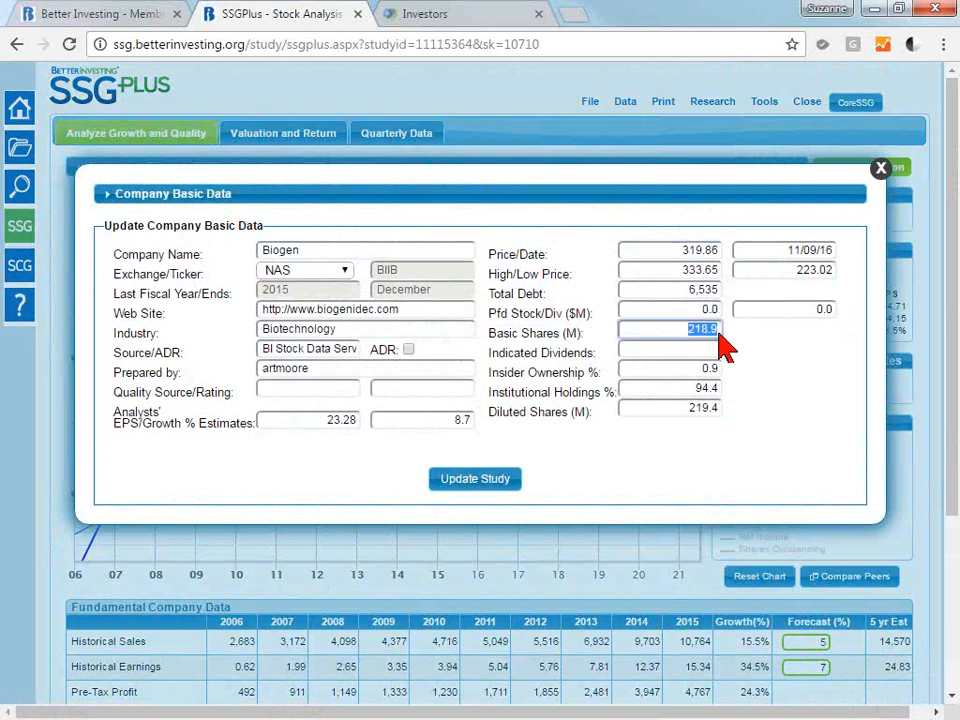
text(217.0)
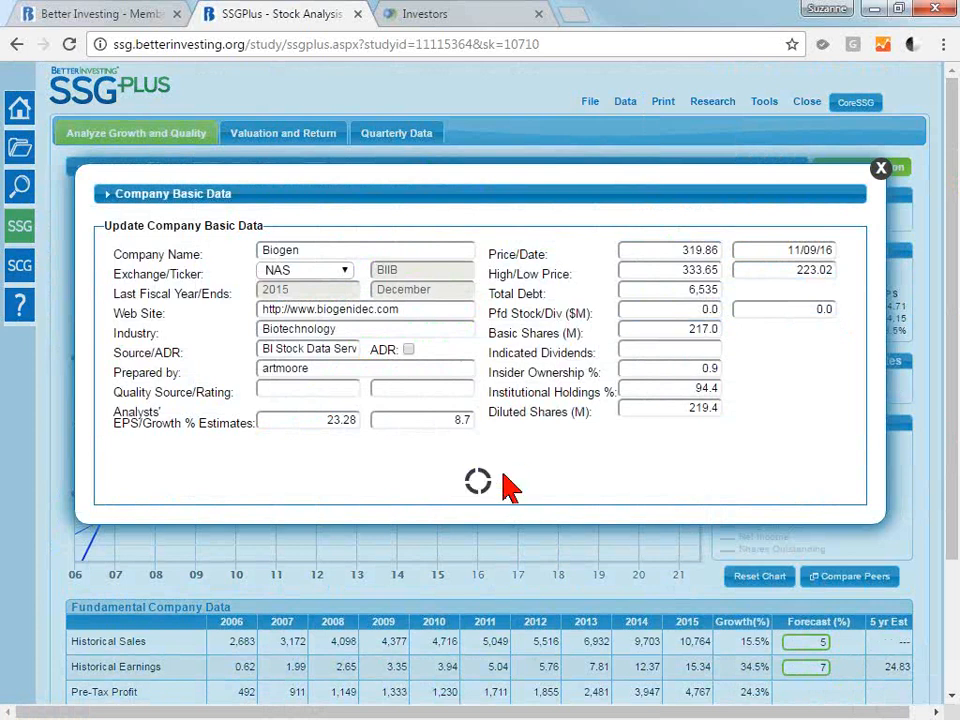
click(506, 479)
Open the study's Annual Data and try editing access on cells such as the 2015 High Price and 2011 EPS.
click(624, 101)
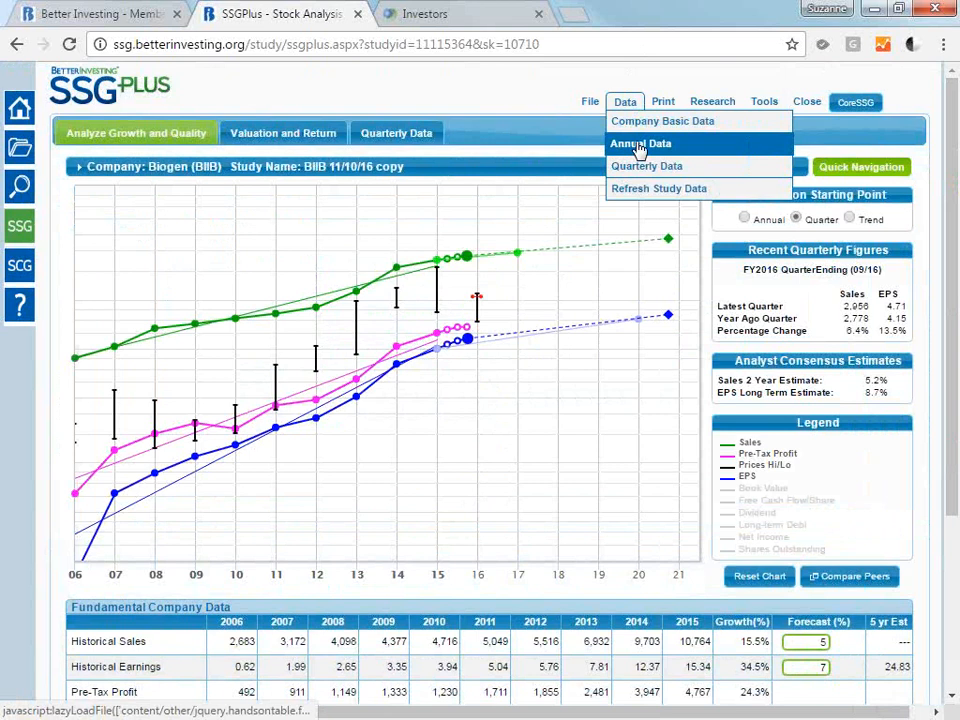
click(640, 146)
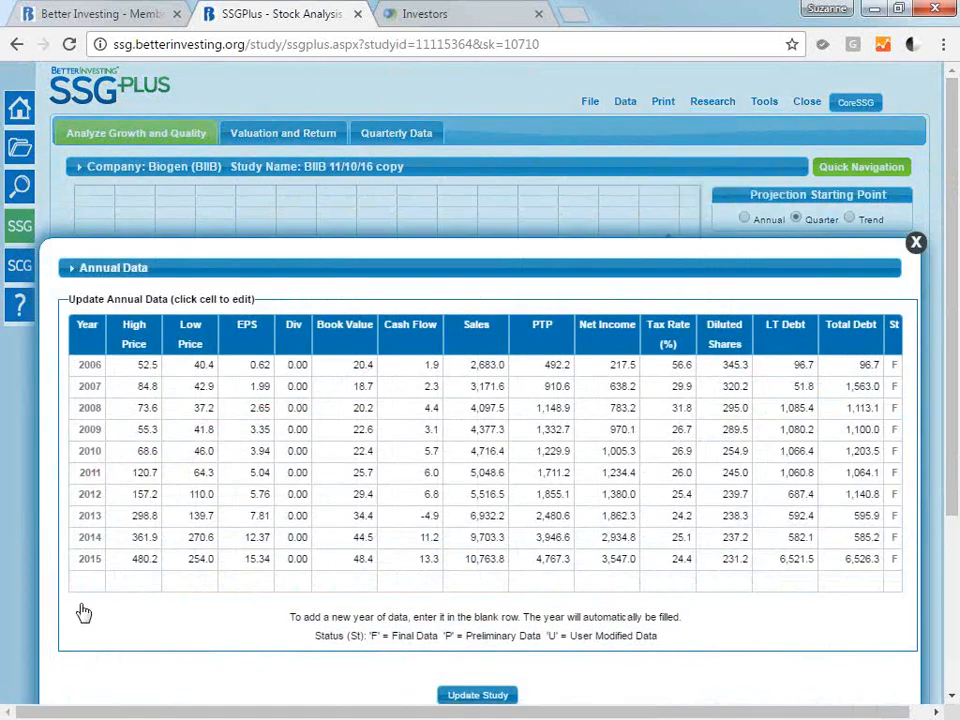
click(85, 585)
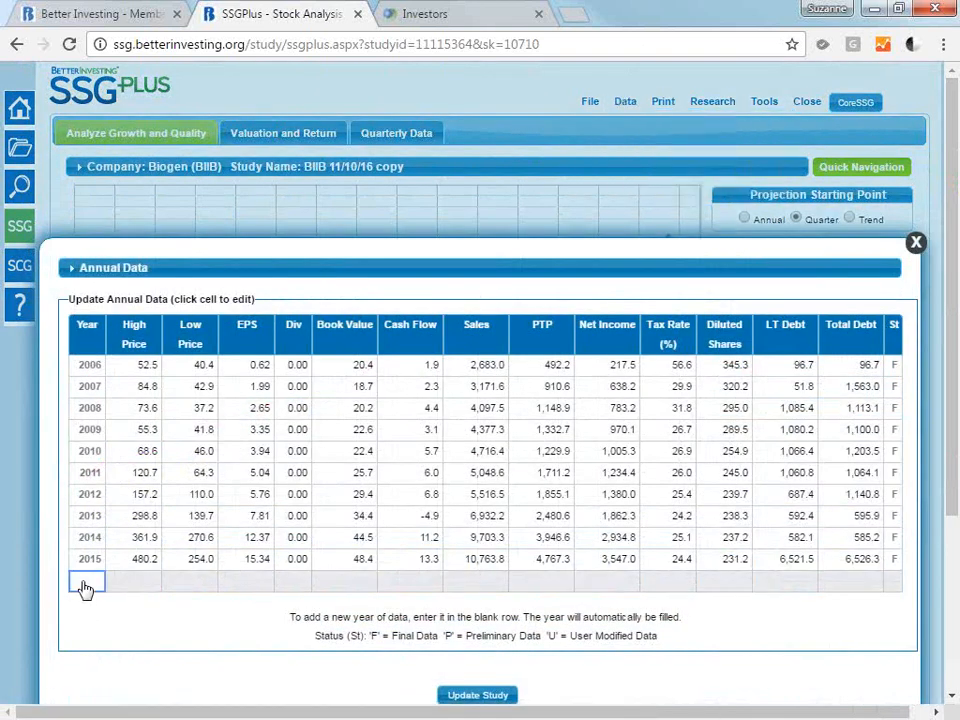
click(133, 559)
click(245, 474)
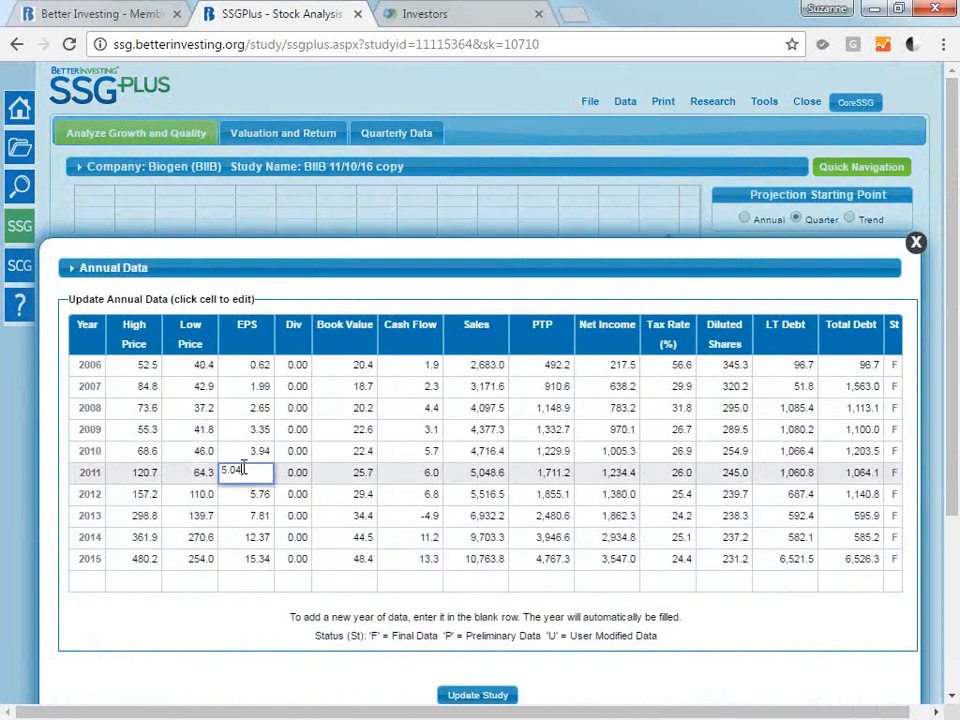
Set the 2009 Book Value in the Annual Data to 23.0 and update the study.
click(370, 430)
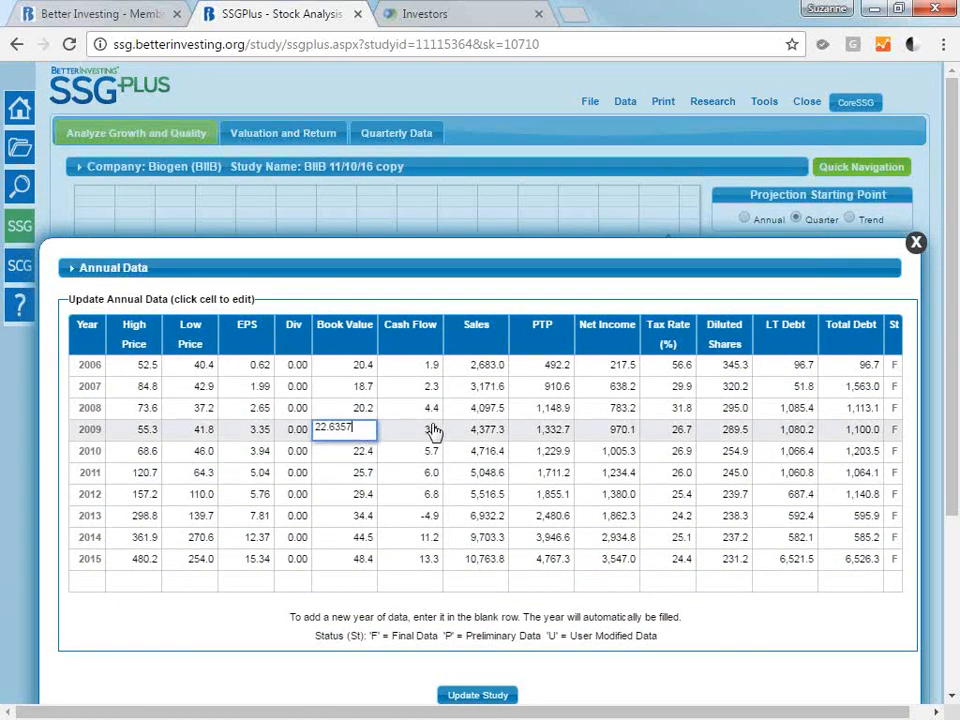
key(BackSpace)
key(BackSpace)
key(BackSpace)
key(BackSpace)
key(BackSpace)
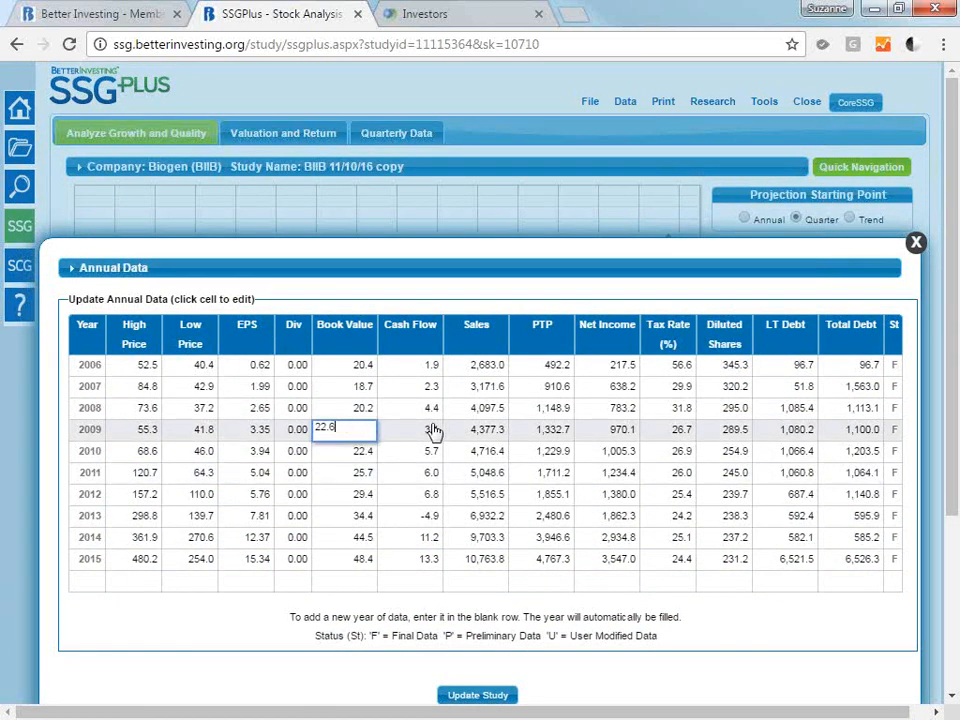
key(BackSpace)
text(3.0)
click(471, 696)
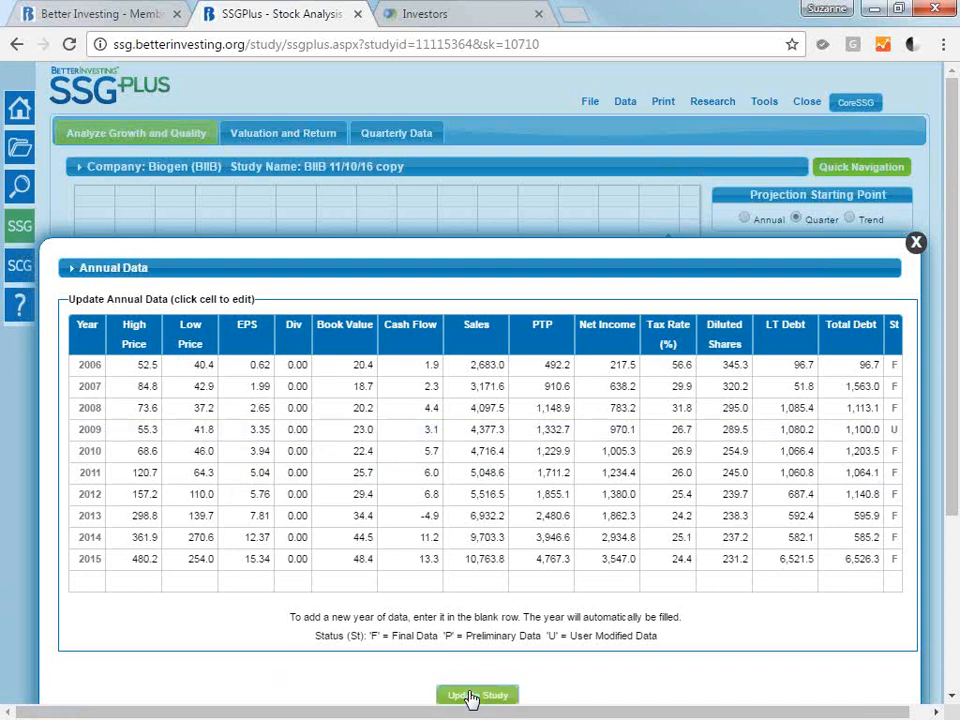
click(471, 696)
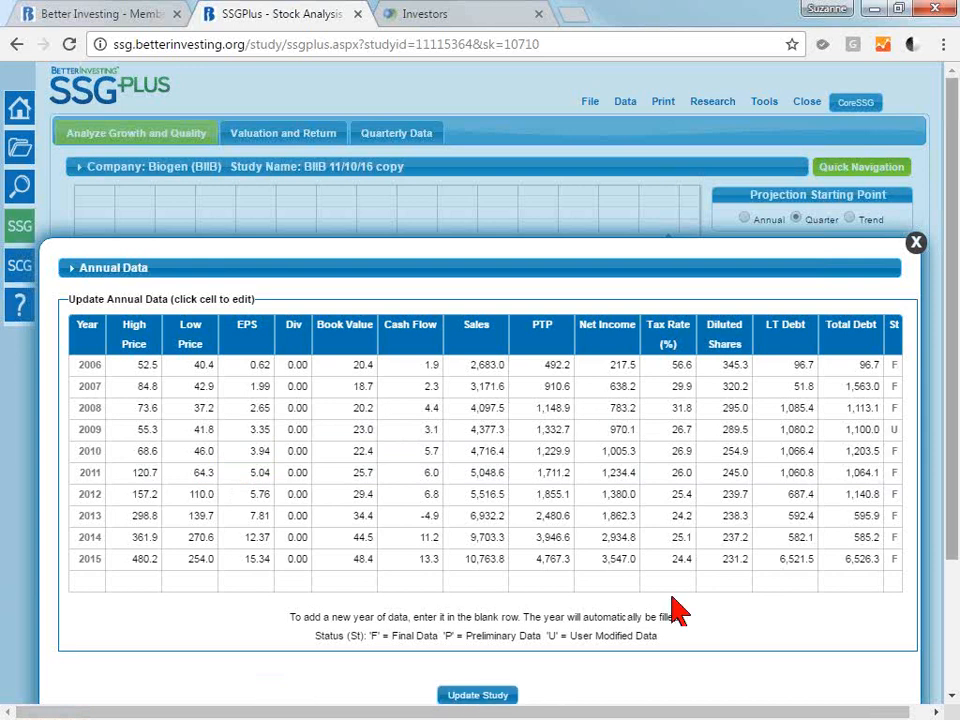
Add a 2016 row to the Annual Data with High Price 500, Low Price 260.0, EPS 16.3 and dividend 0.00.
drag(955, 316, 956, 378)
click(82, 500)
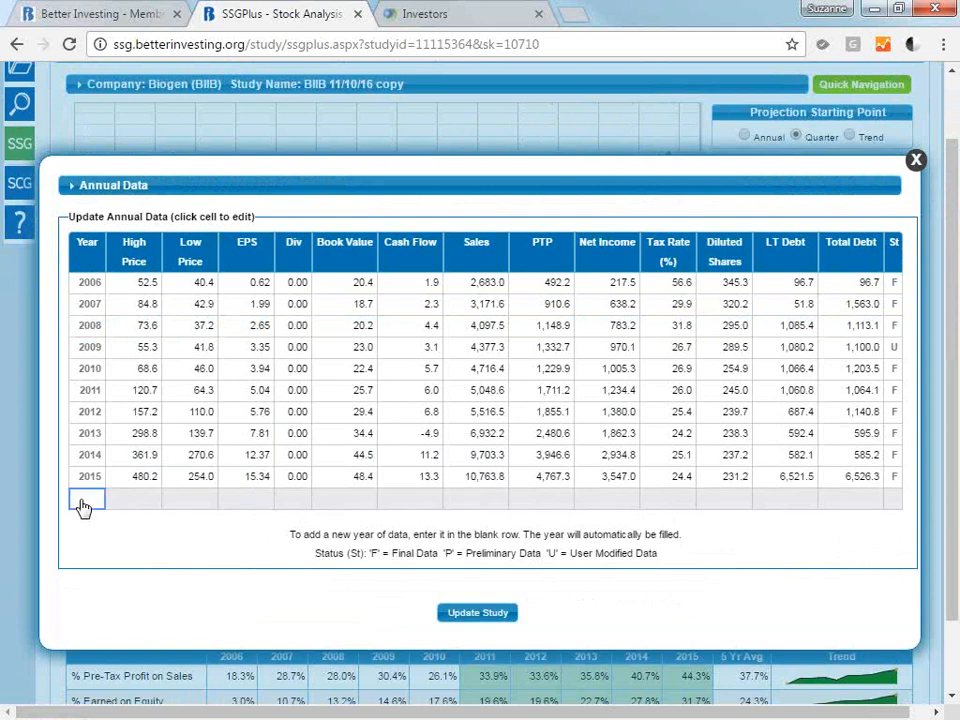
click(140, 499)
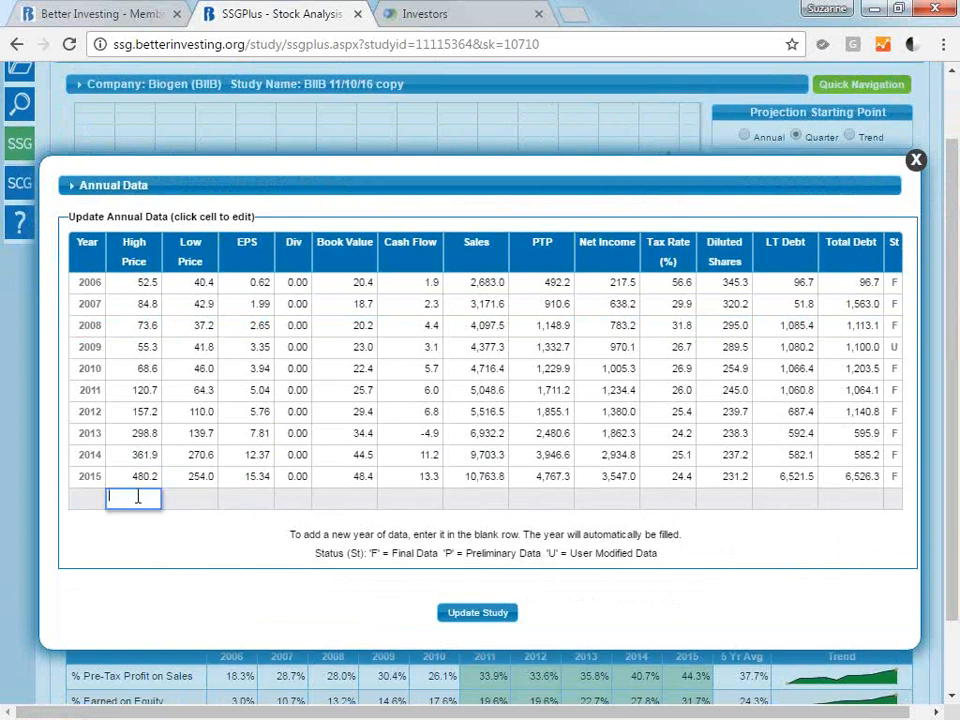
text(500)
key(Tab)
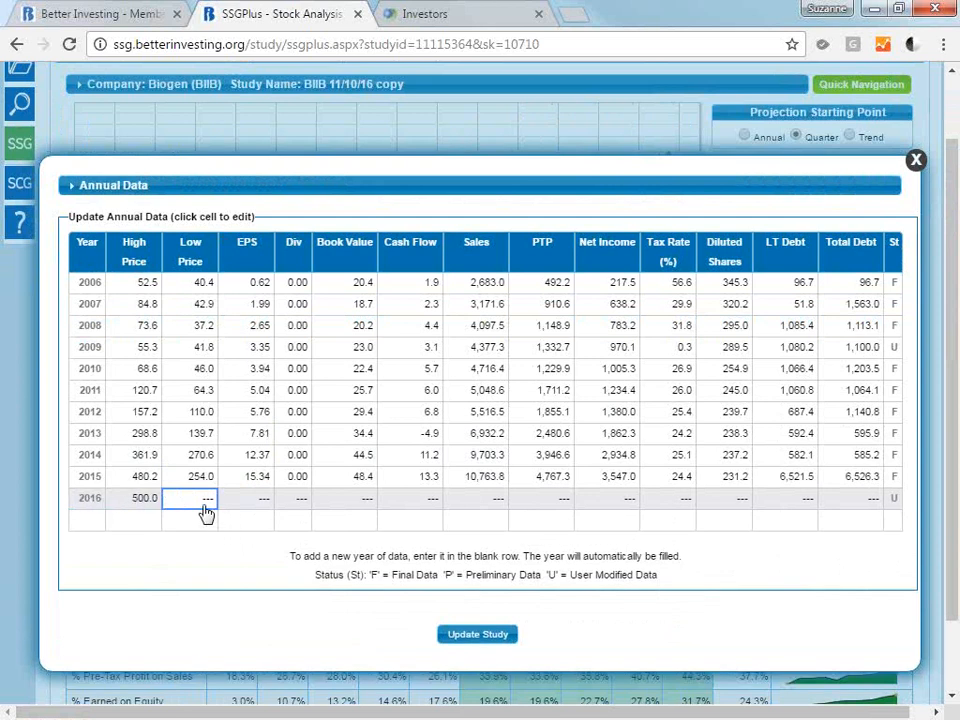
text(260.0)
key(Tab)
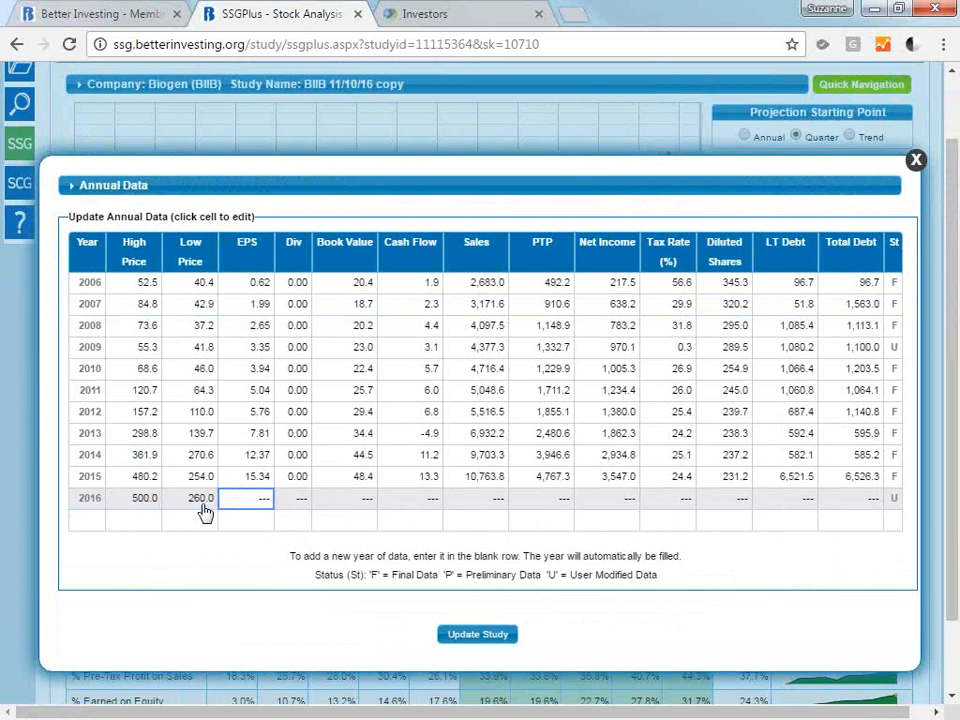
text(16.3)
key(Tab)
Enter Book Value 48, Cash Flow 13.3 and Sales 10.7 in the 2016 row.
key(Tab)
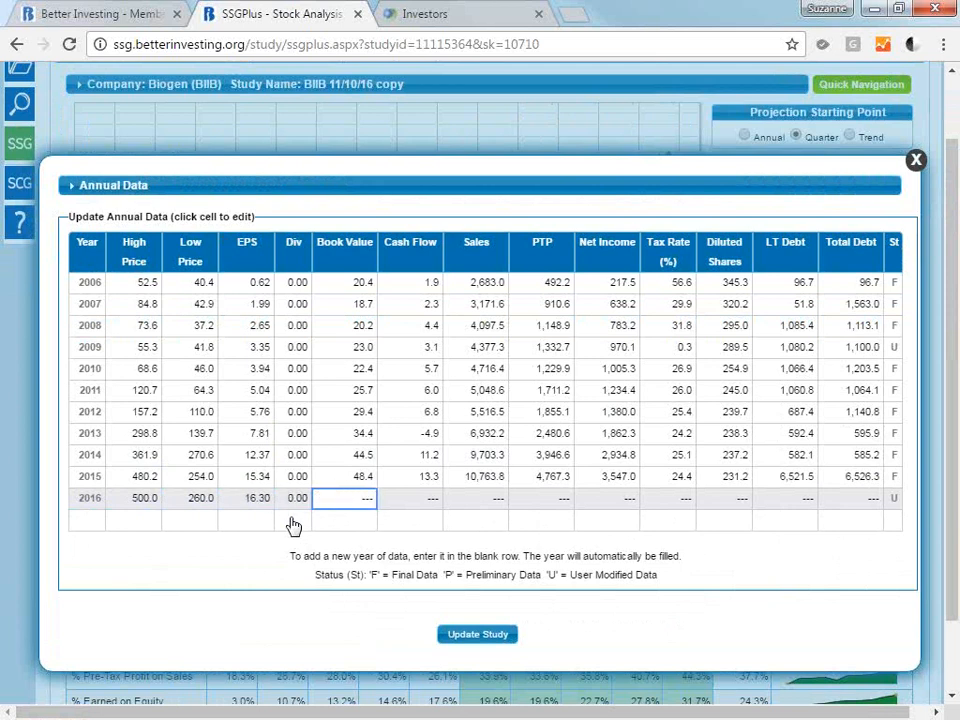
text(48)
key(Tab)
text(13.3)
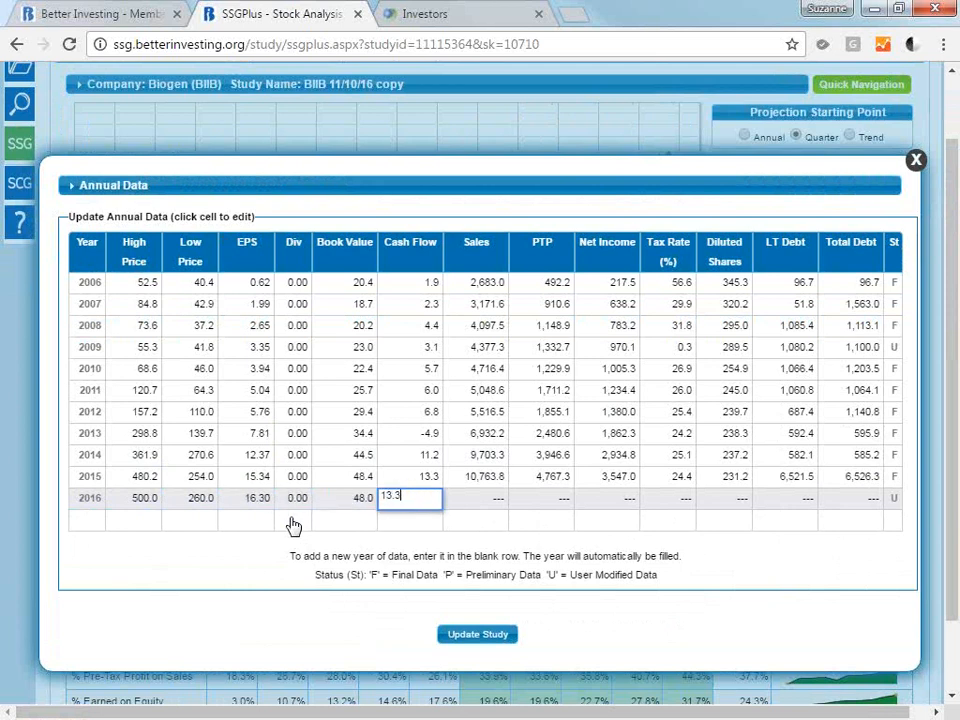
key(Tab)
text(10.7)
key(Tab)
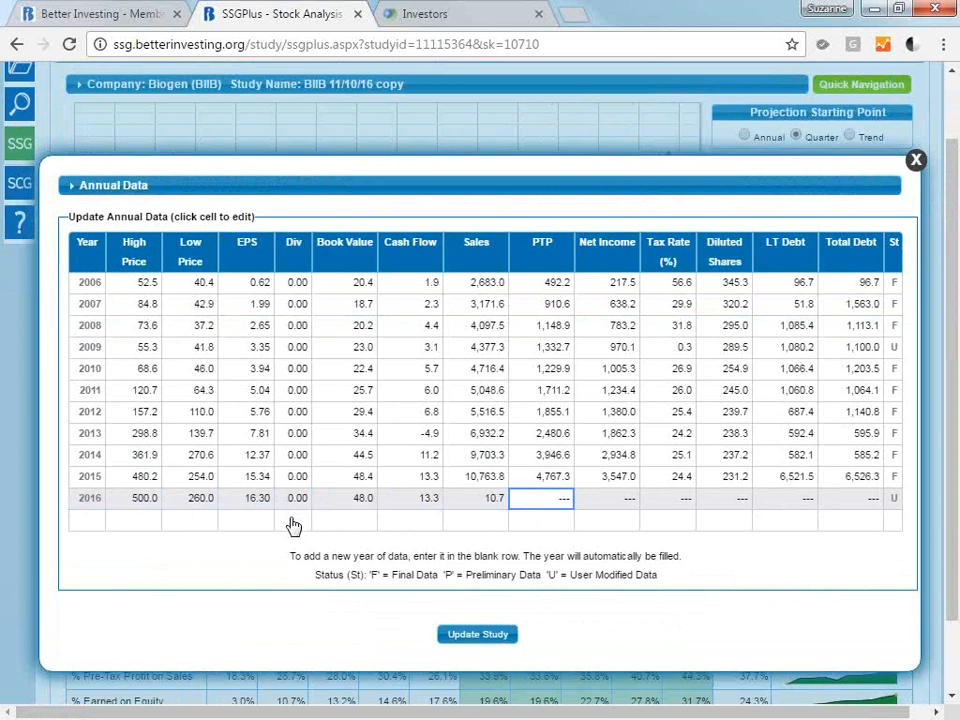
Enter PTP 4,800.0, Net Income 3,560.0 and Tax Rate 34.4% in the 2016 row.
text(4)
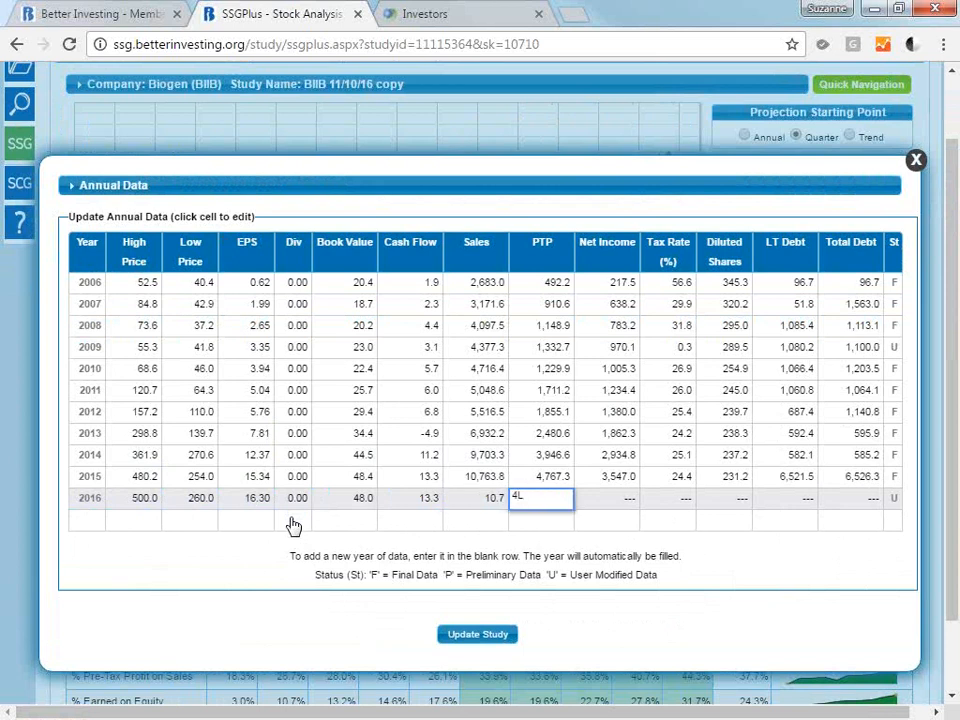
text(800.00)
key(Tab)
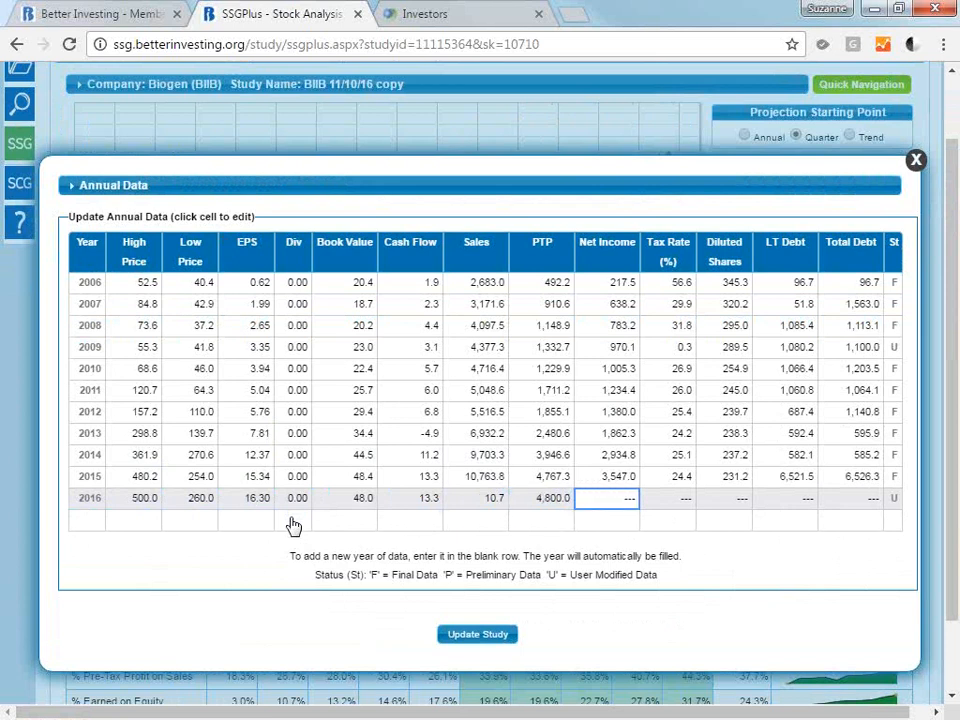
text(3560.0)
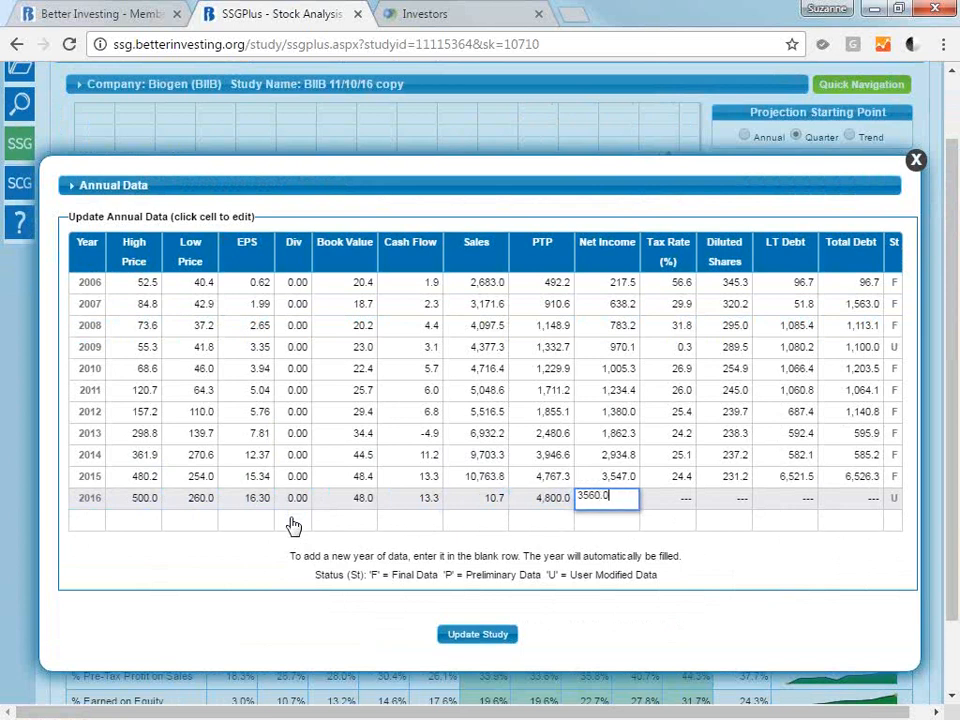
key(Tab)
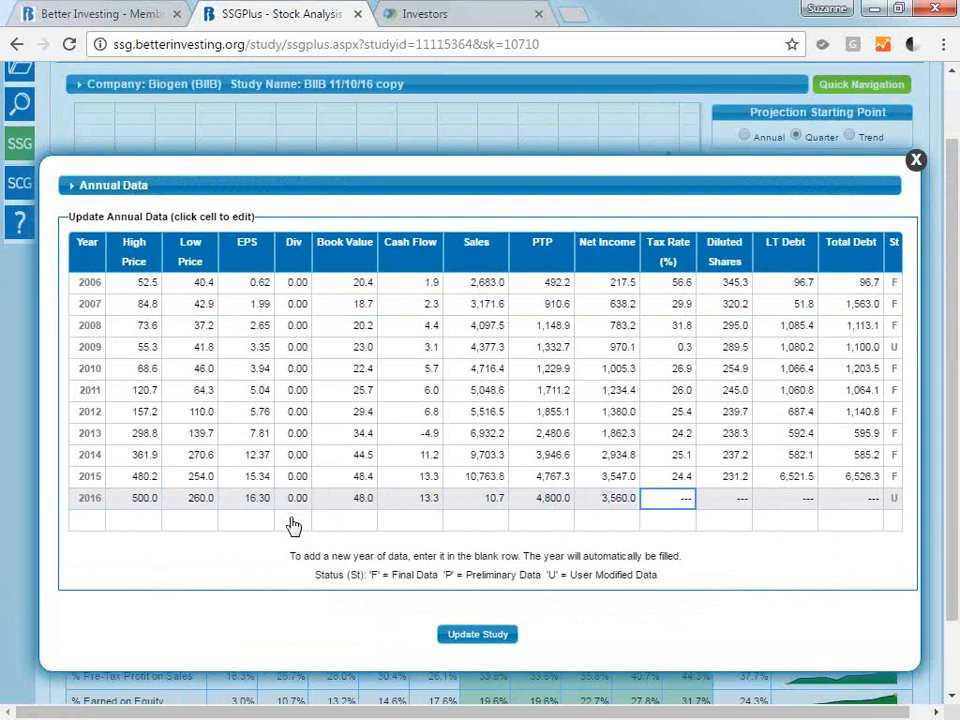
text(34.4)
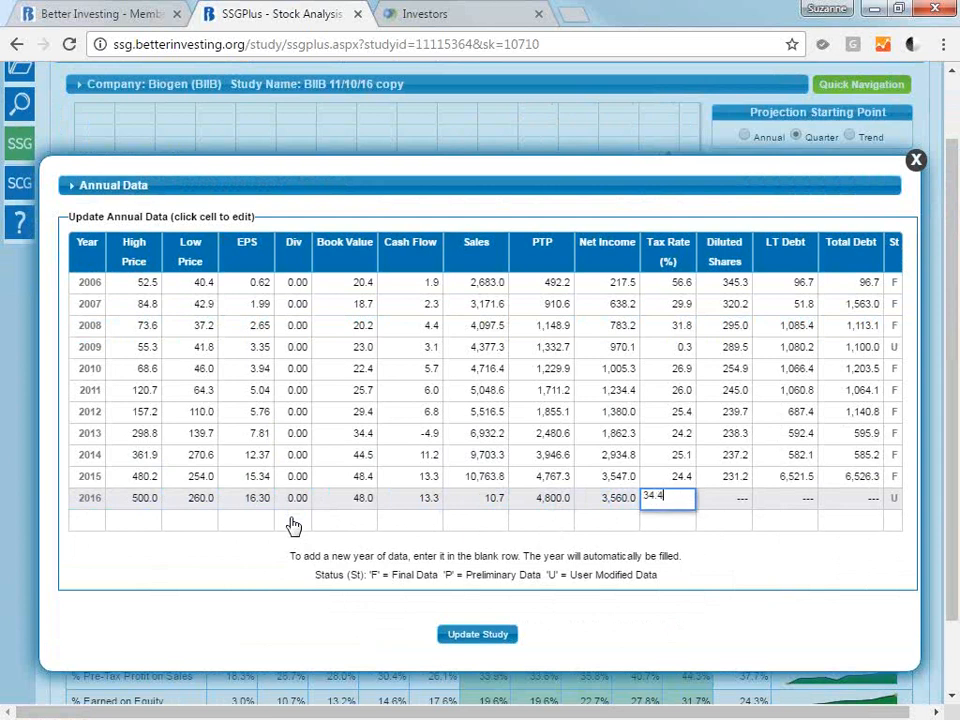
key(Tab)
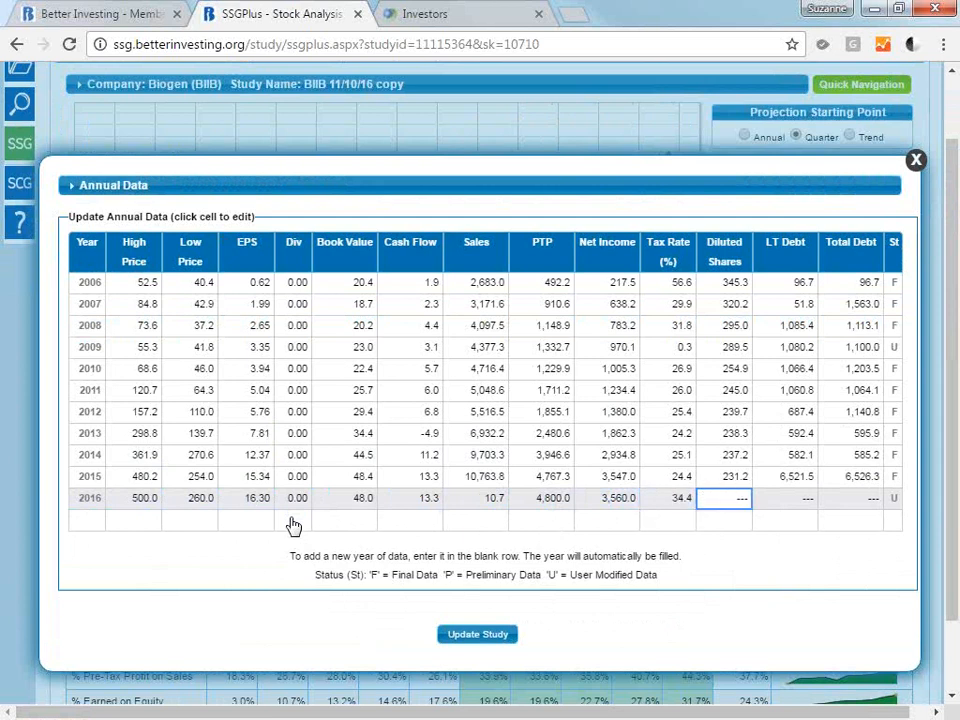
Enter Diluted Shares 232.0, LT Debt 6,521 and Total Debt 6,526.0 in the 2016 row.
text(23)
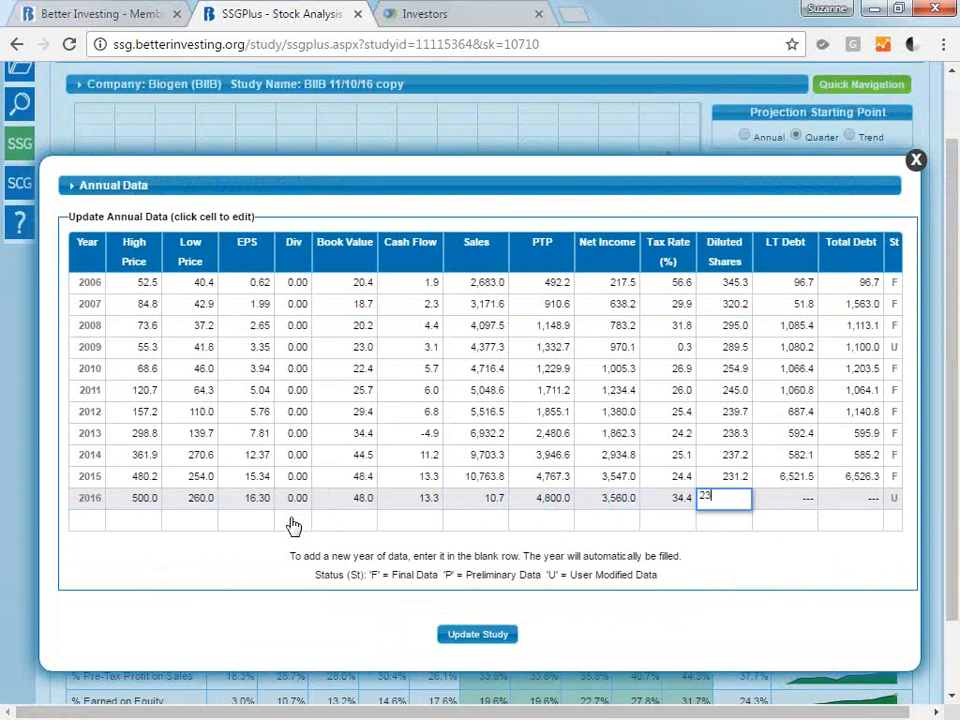
text(2.0)
key(Tab)
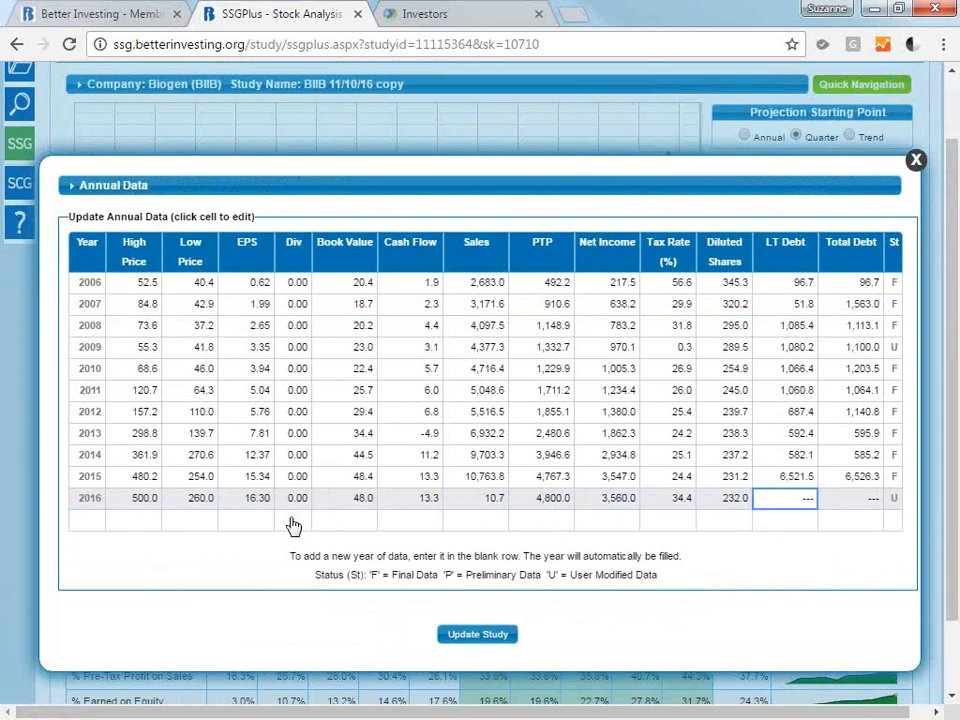
click(780, 505)
text(6521)
key(Tab)
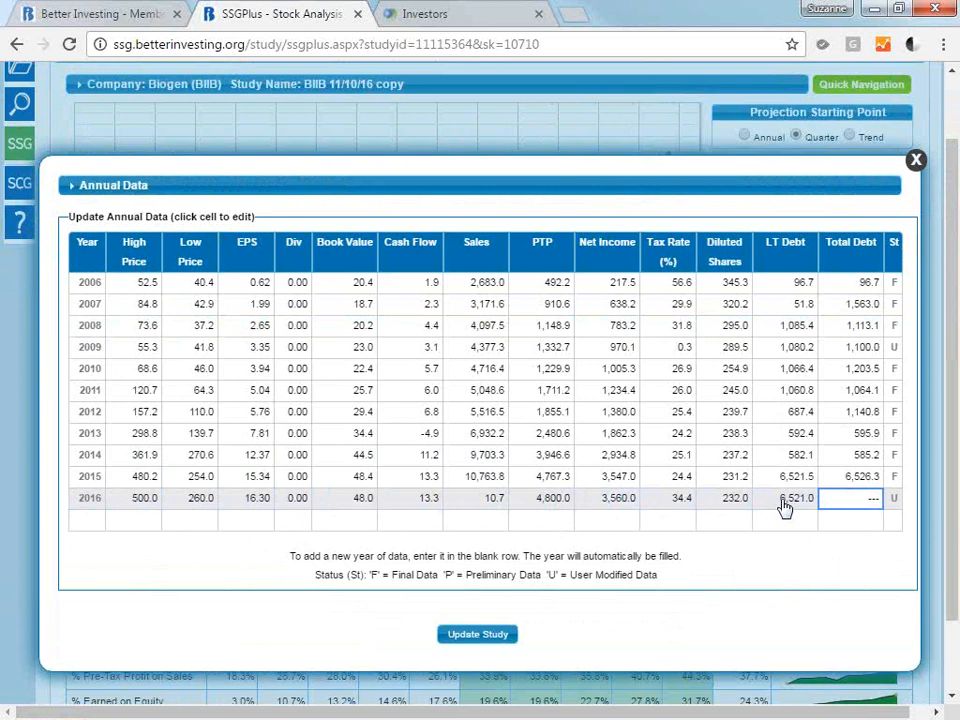
text(6526.0)
key(Tab)
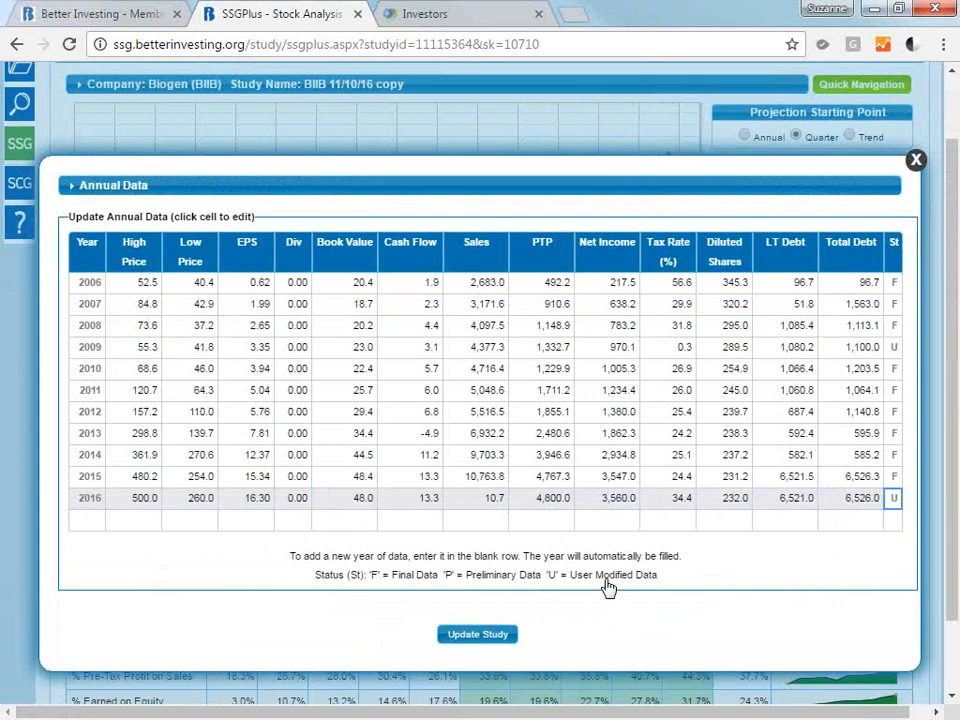
Update the study with the 2016 annual data and close the Annual Data to view the chart.
click(472, 640)
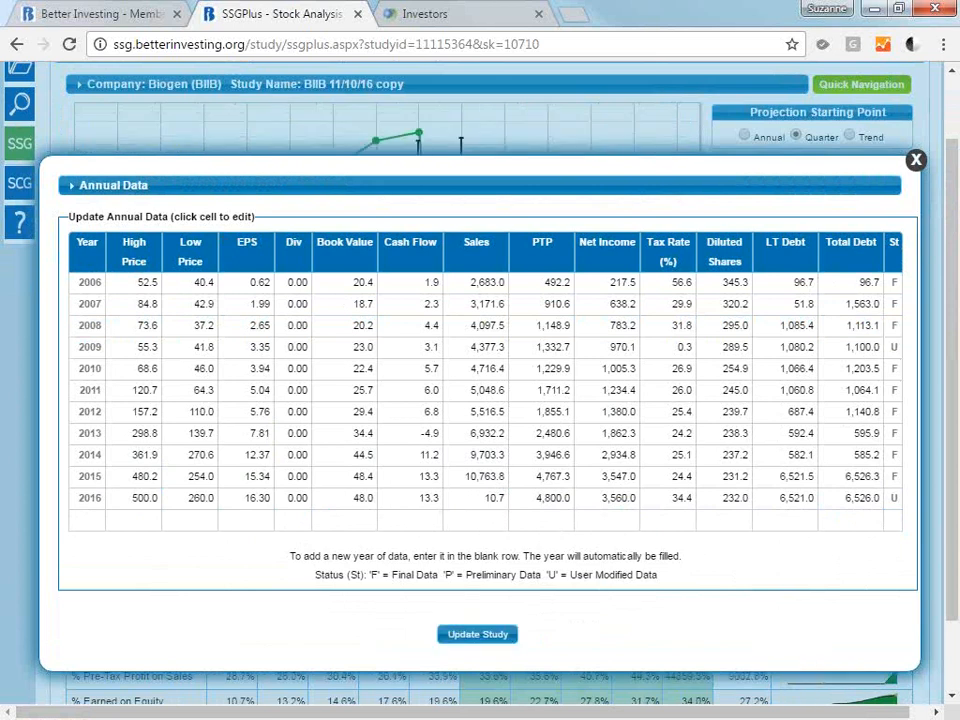
click(914, 161)
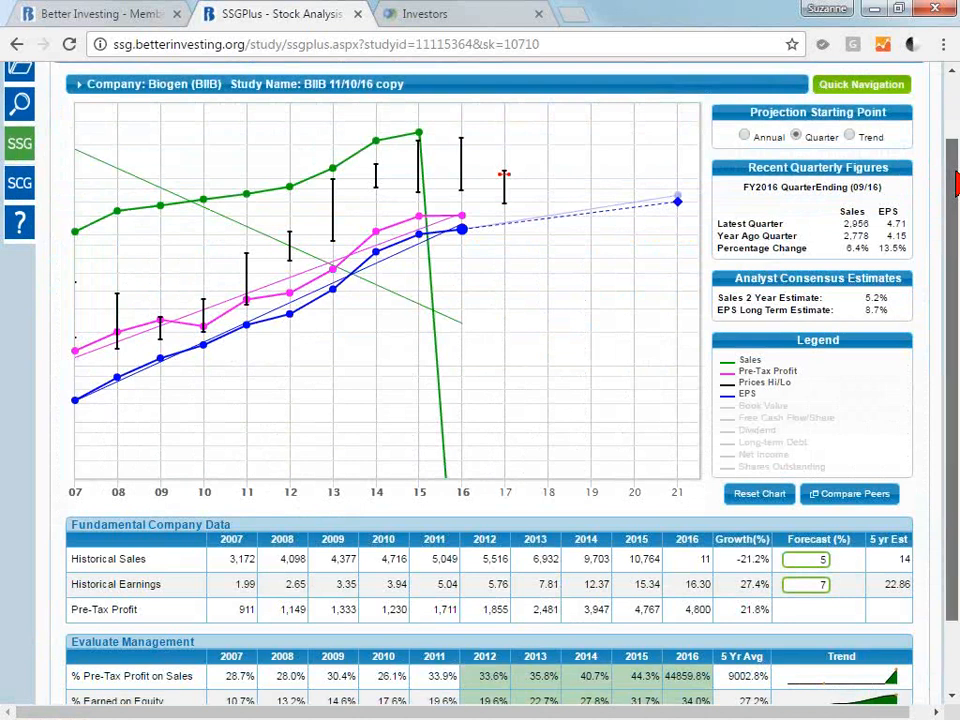
drag(957, 183, 955, 127)
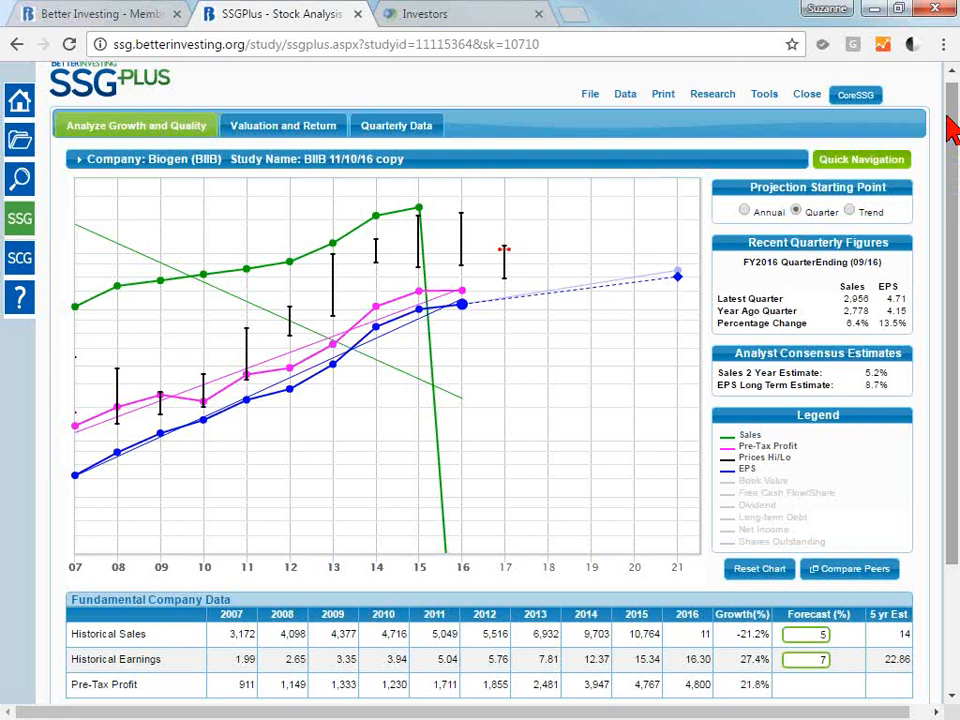
Refresh the study data from the data service, overwriting the company data and stock closing price in this study.
click(629, 99)
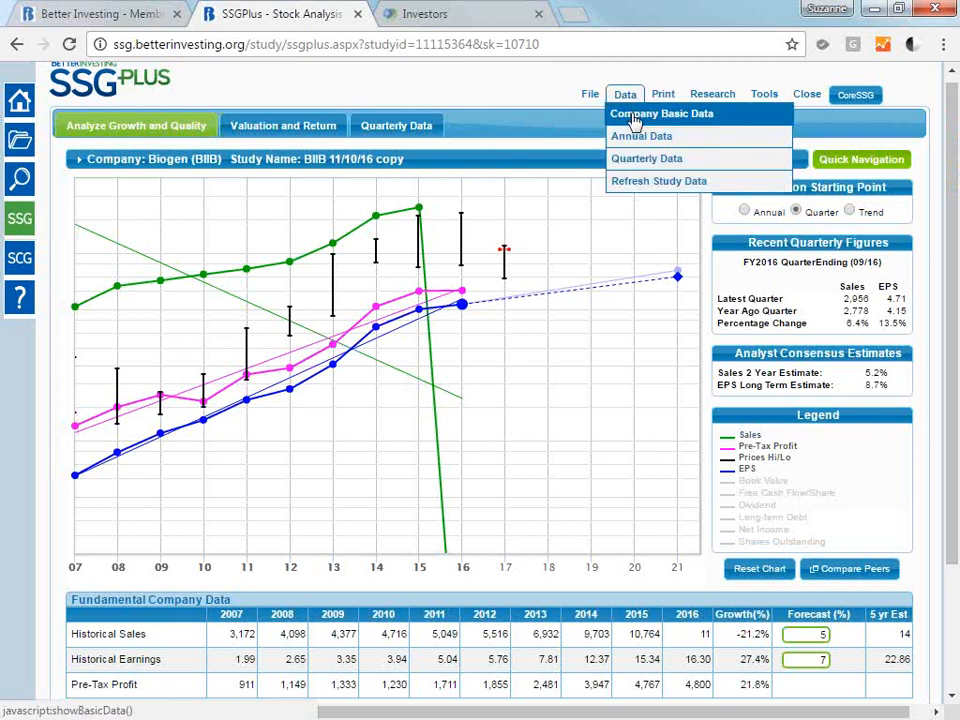
click(646, 184)
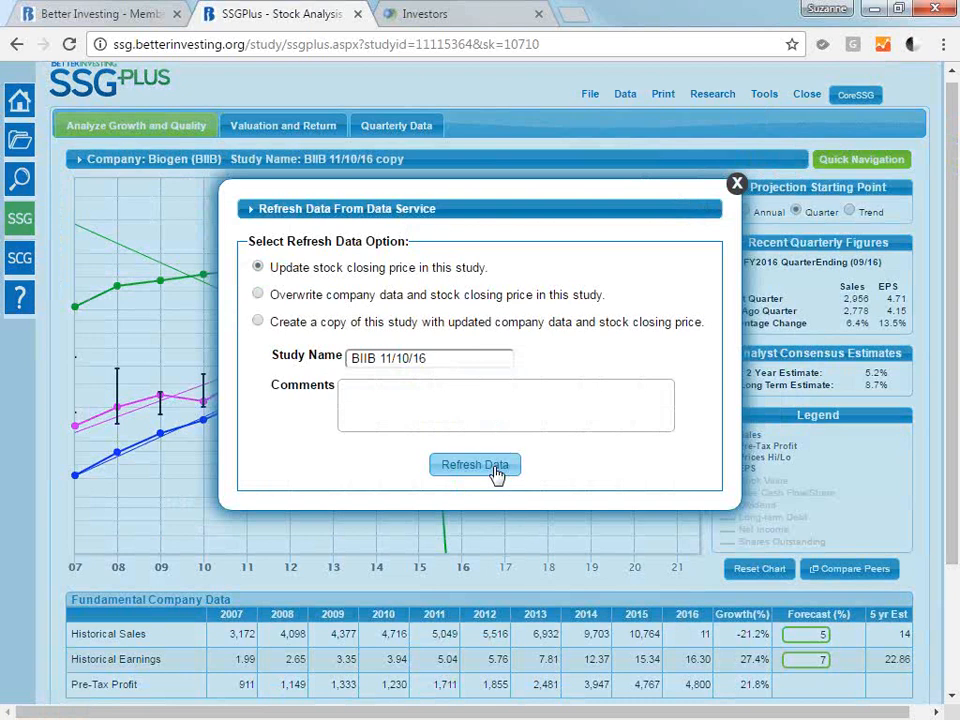
click(365, 296)
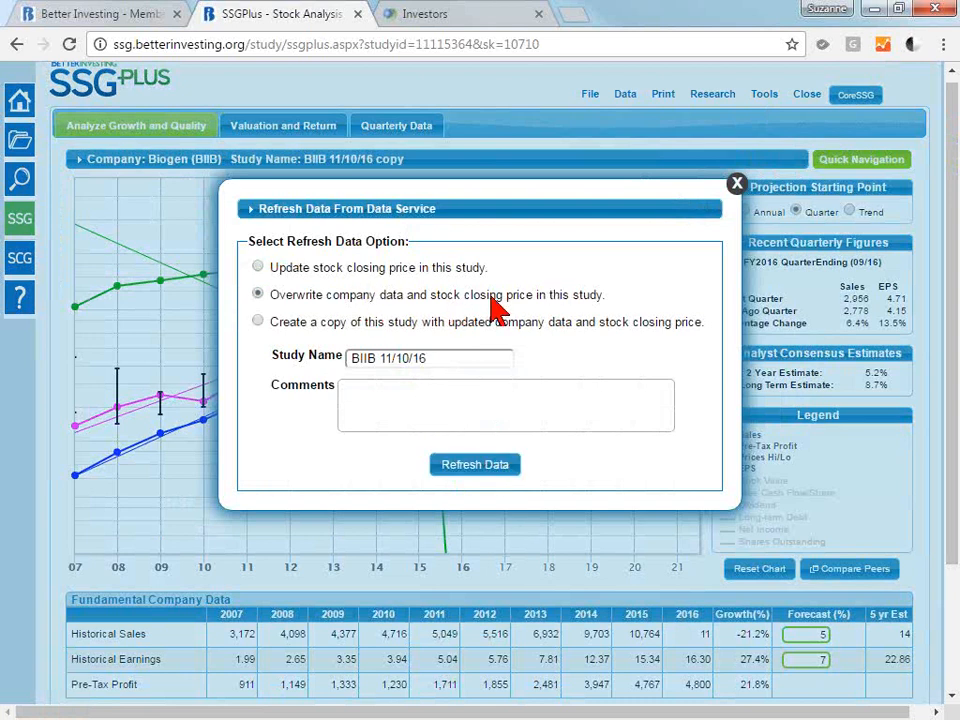
click(478, 465)
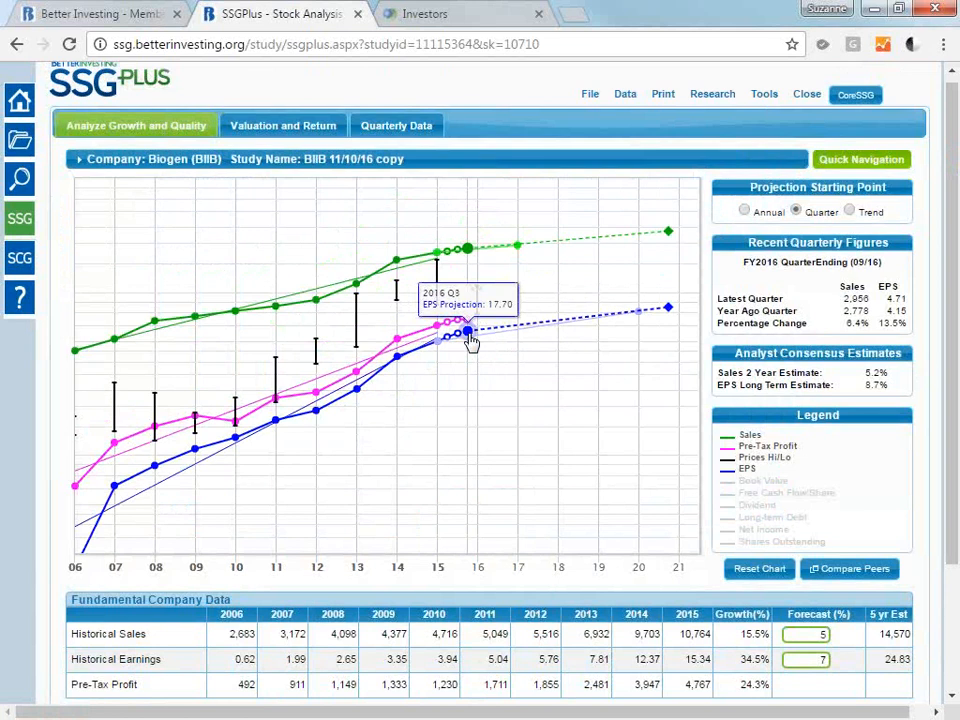
Refresh the study data by creating a copy with updated company data and closing price, named "BIIB 11/10/16 update".
click(625, 94)
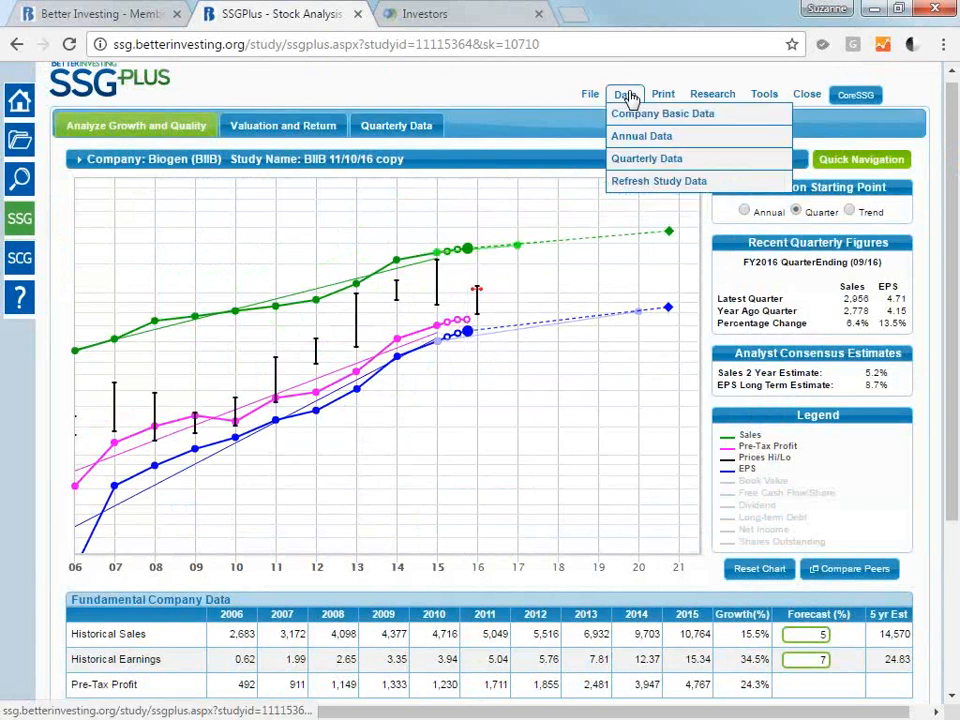
click(658, 188)
click(345, 322)
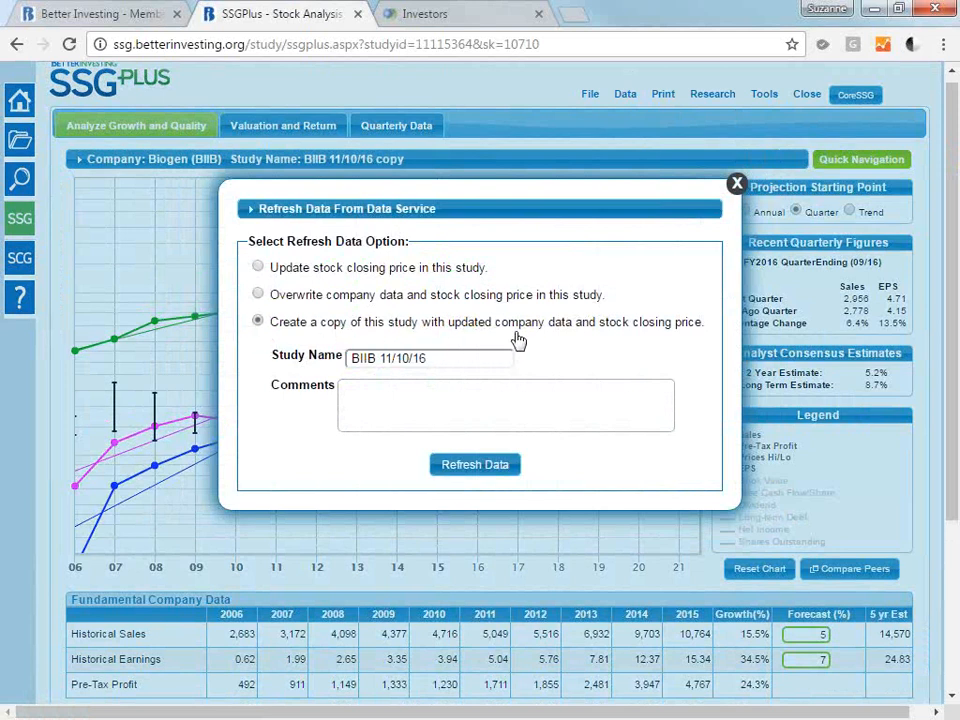
click(450, 360)
text(update)
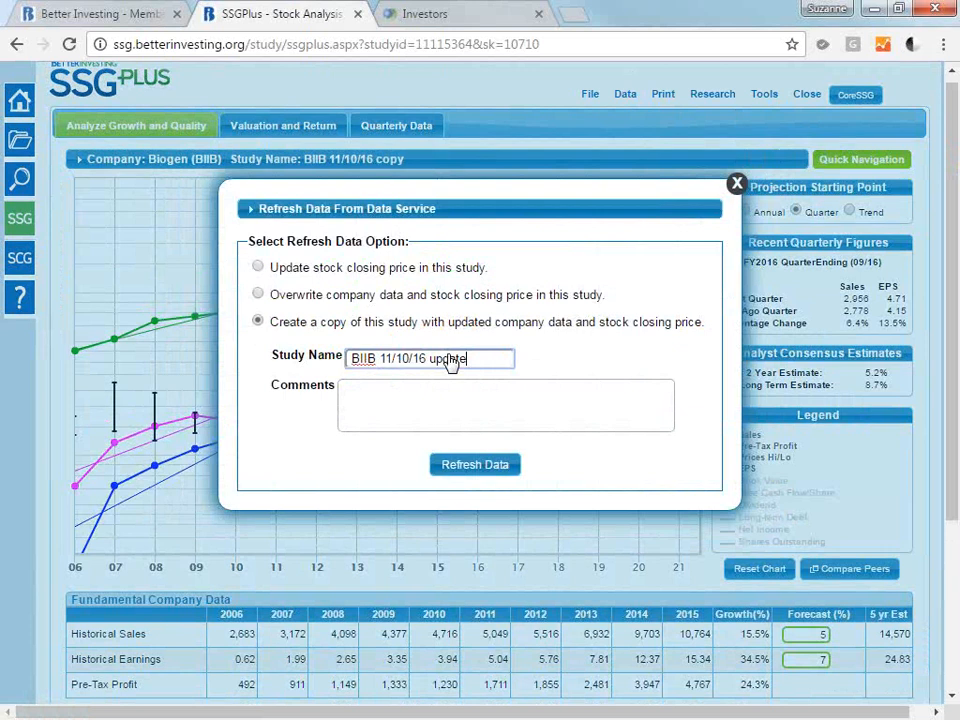
click(494, 467)
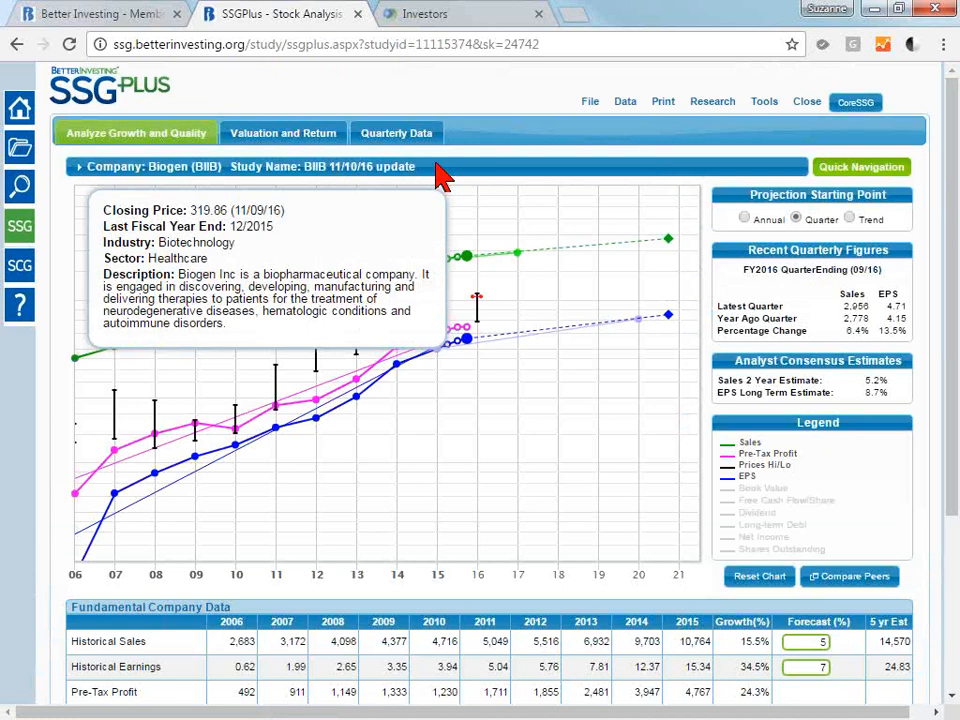
Generate a PDF of the Two Page Stock Selection Guide report and save it in the Downloads folder.
click(625, 103)
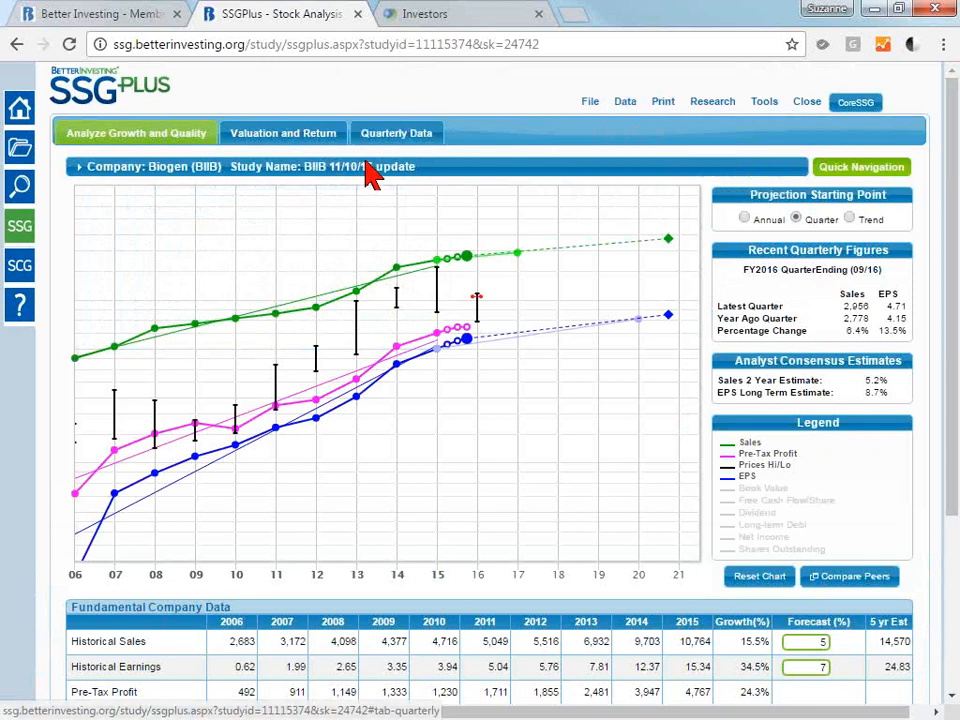
mouse_move(370, 174)
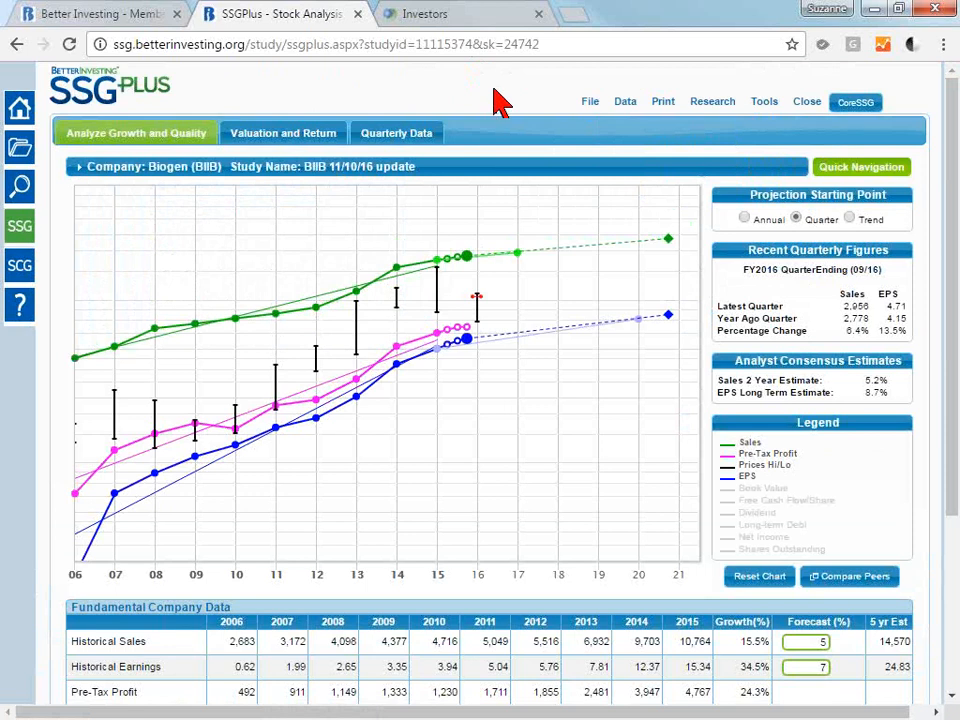
click(665, 104)
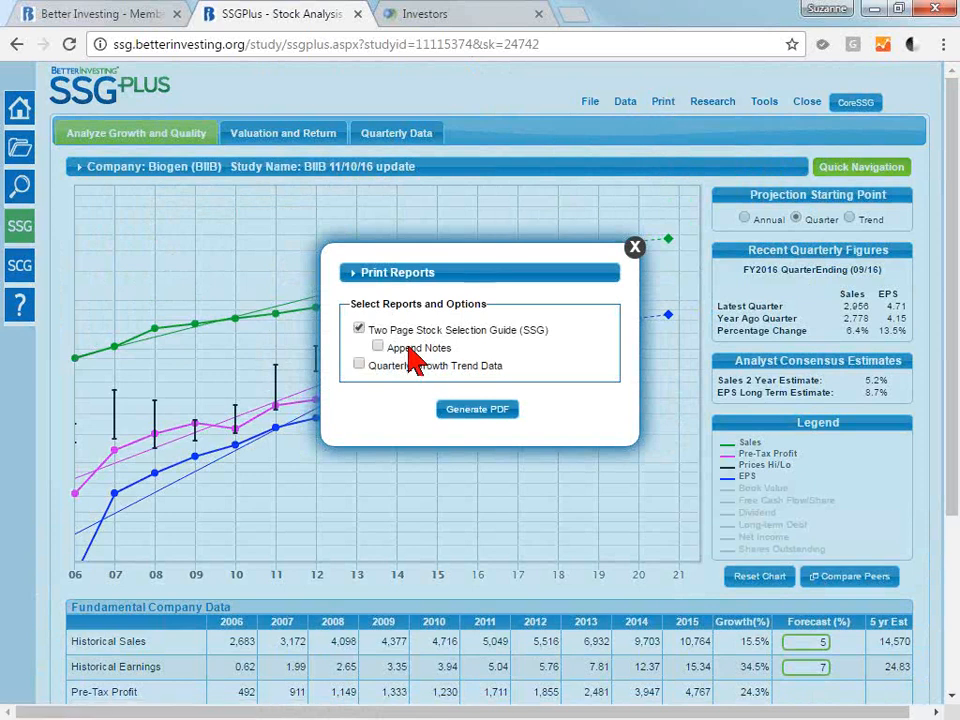
click(470, 411)
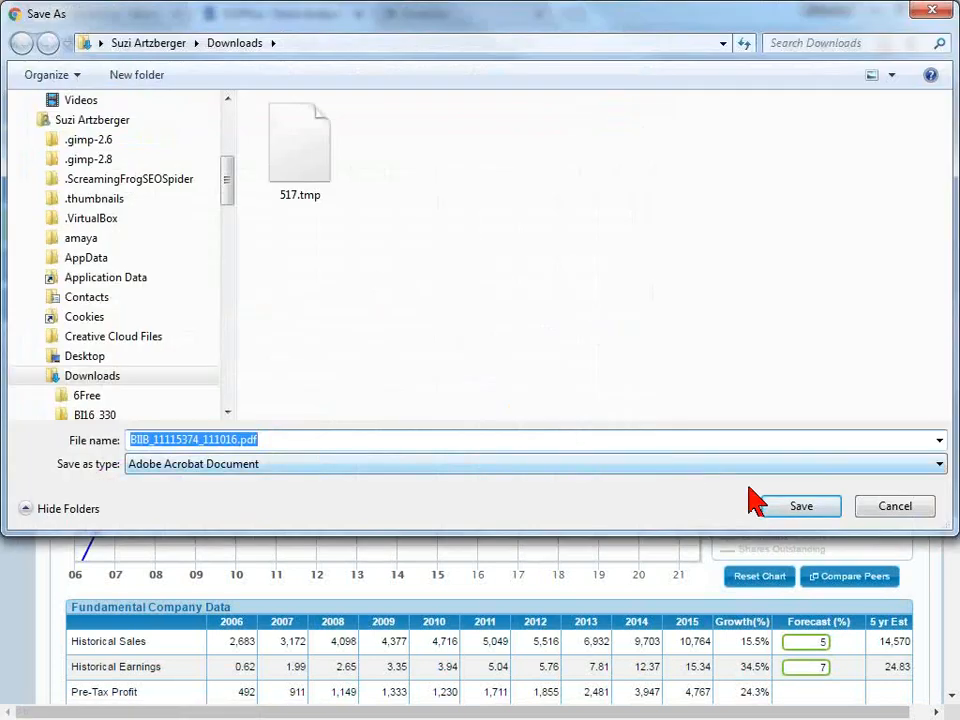
click(793, 515)
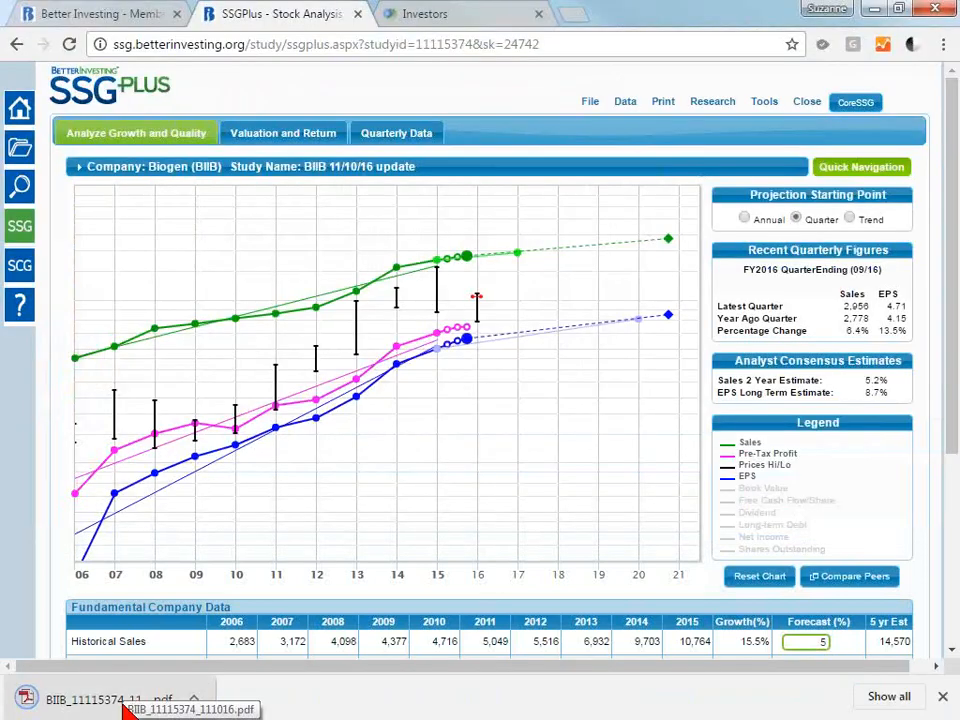
Open the downloaded Stock Selection Guide PDF, review its first page, and close it to return to the study.
click(124, 706)
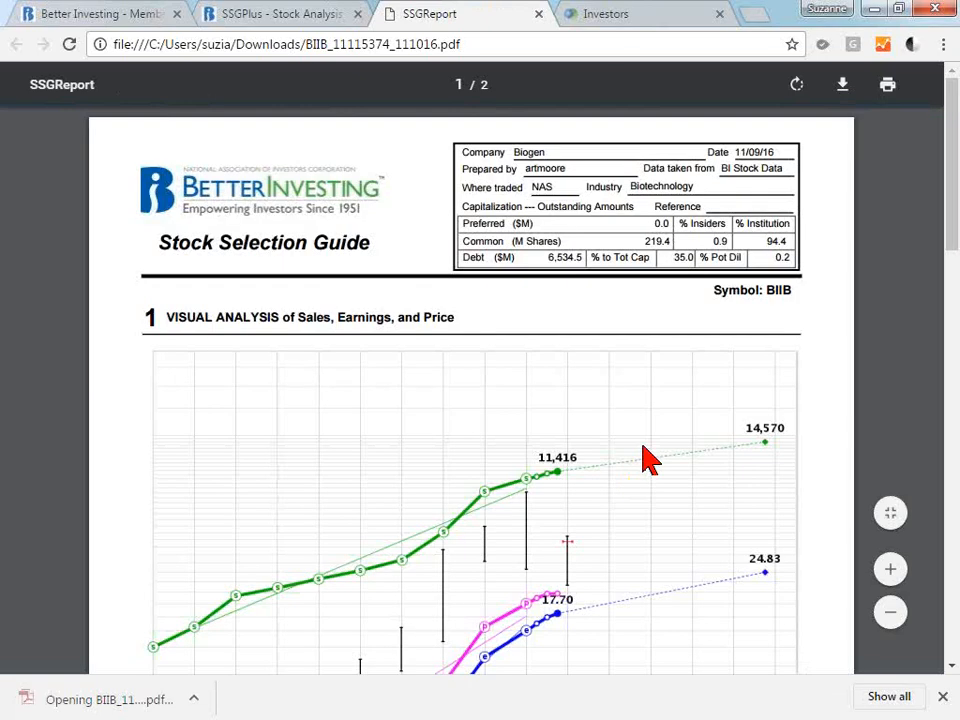
drag(953, 177, 957, 206)
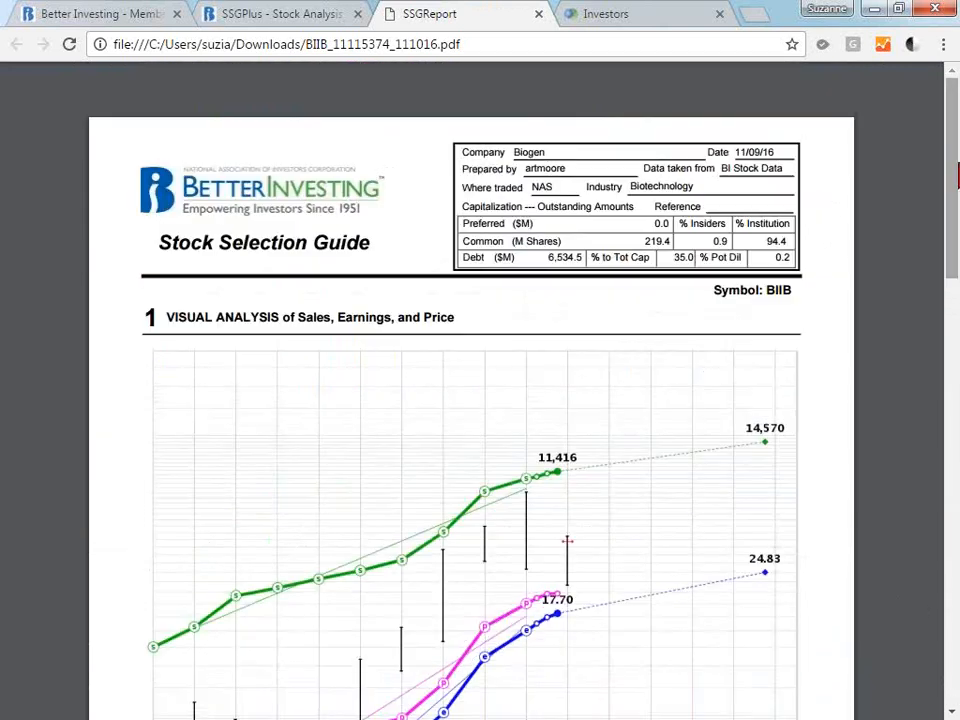
click(538, 15)
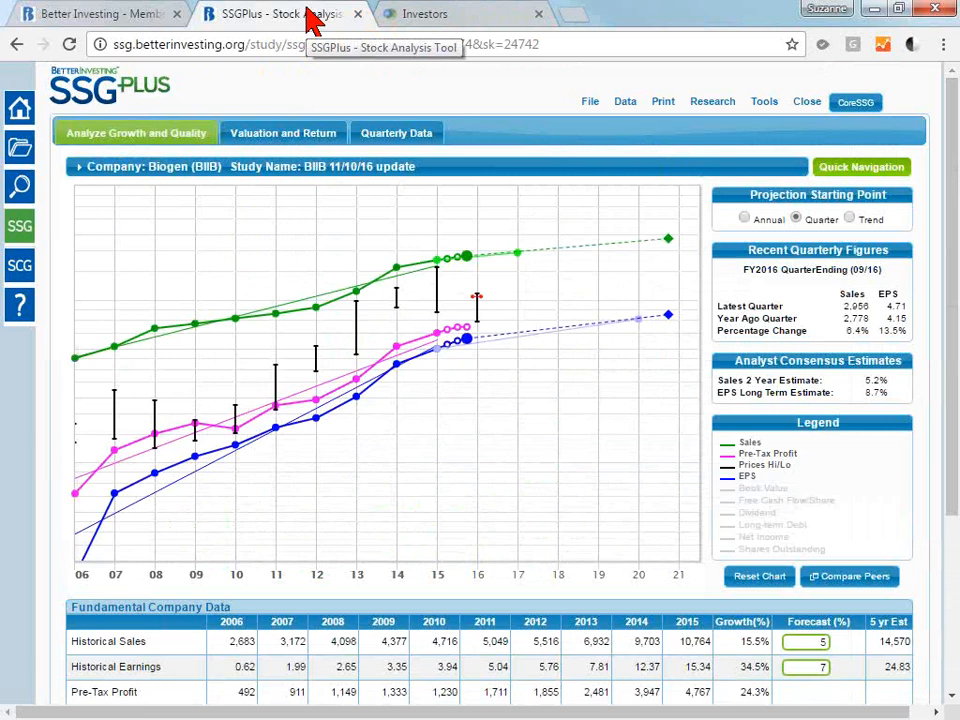
Open the NASDAQ Analyst Summary for Biogen from the study's research links and view the page.
click(712, 104)
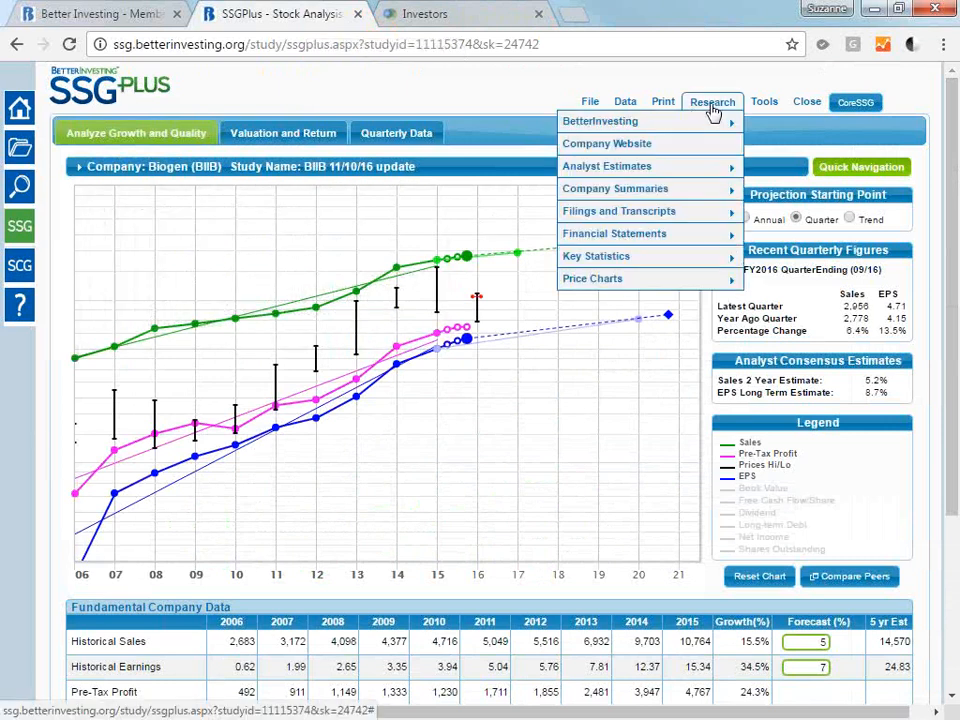
mouse_move(716, 127)
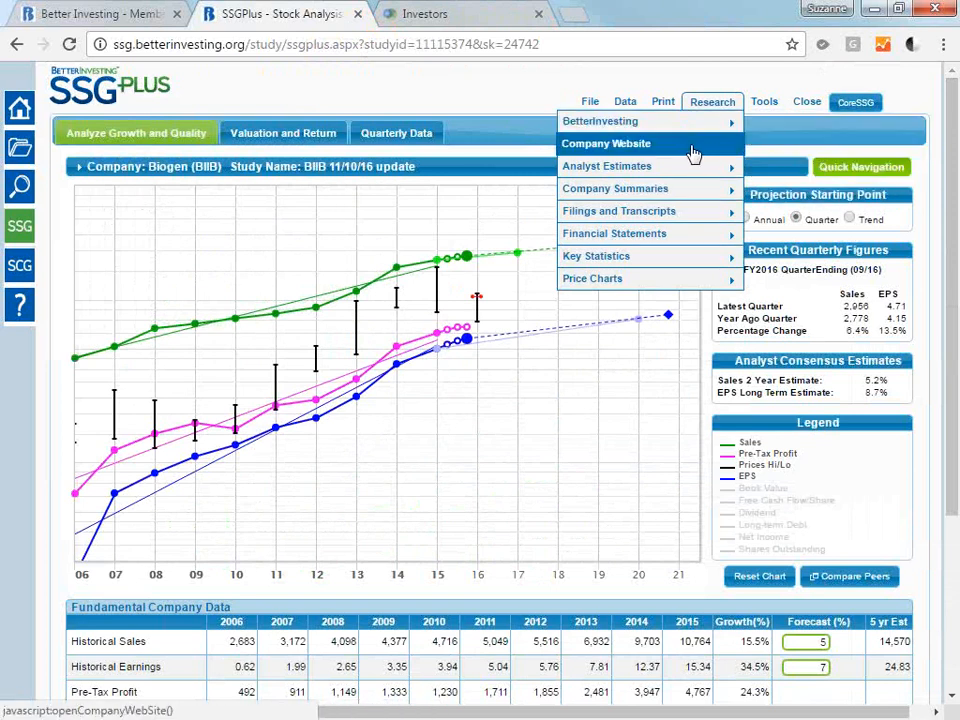
click(437, 22)
click(281, 27)
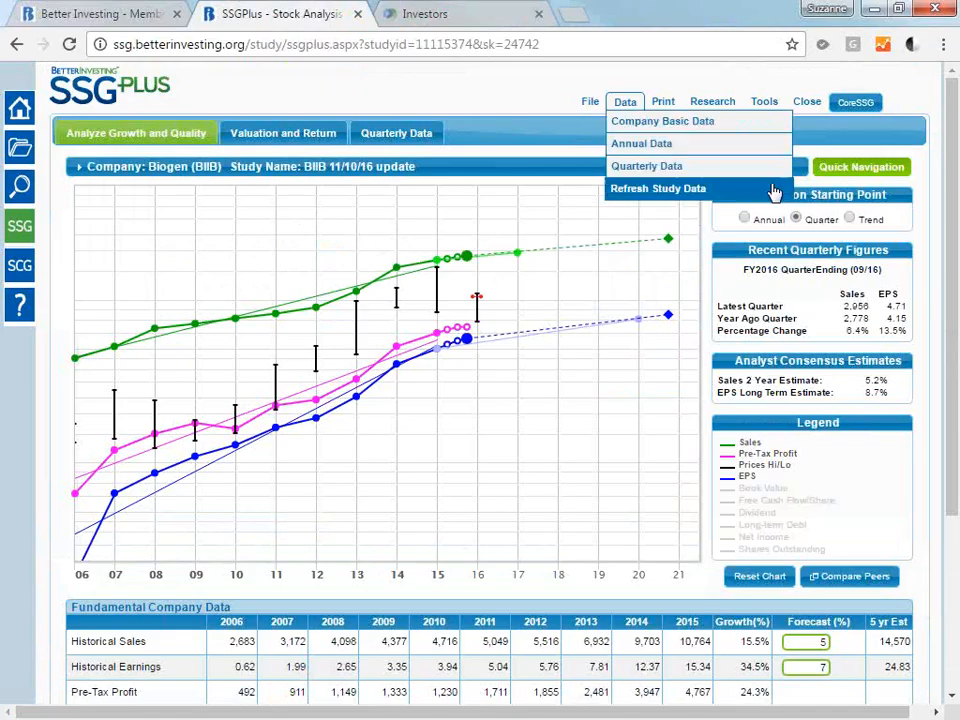
mouse_move(726, 106)
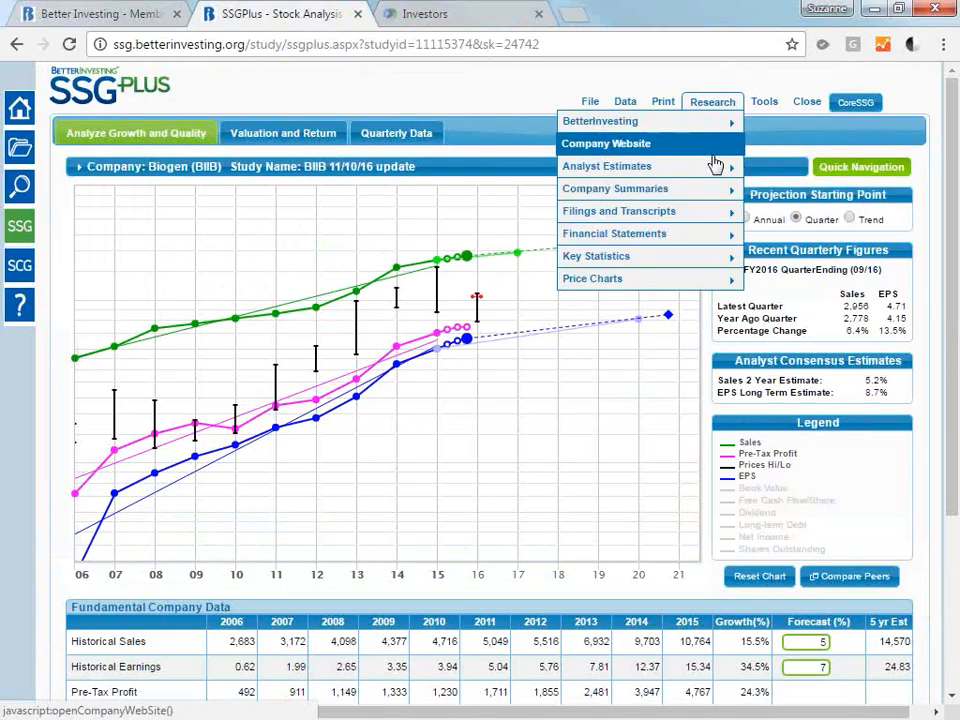
mouse_move(716, 173)
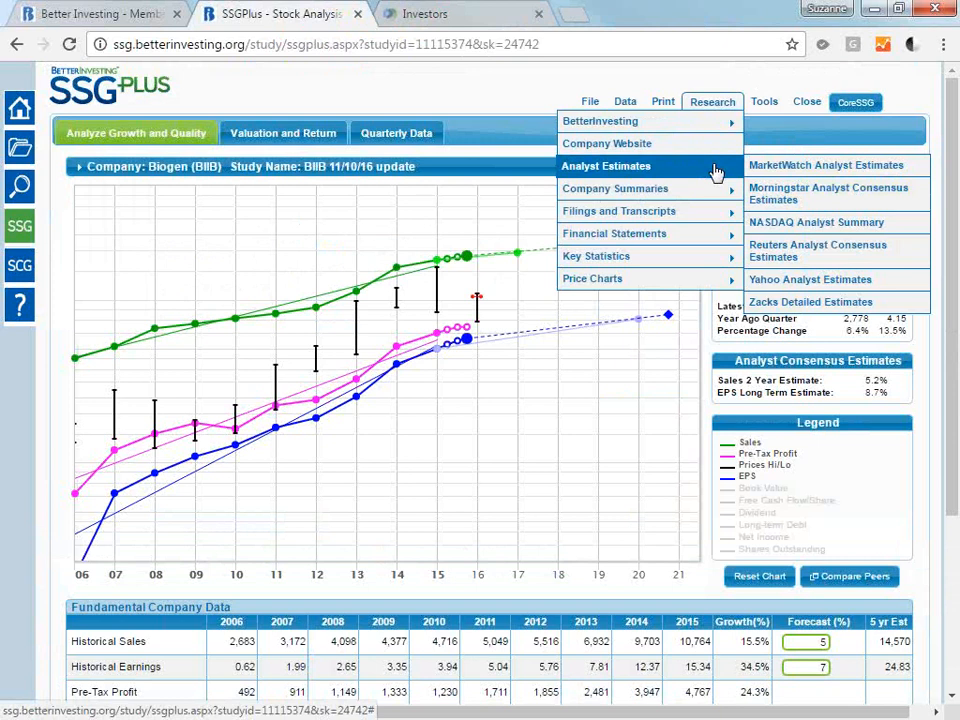
click(848, 232)
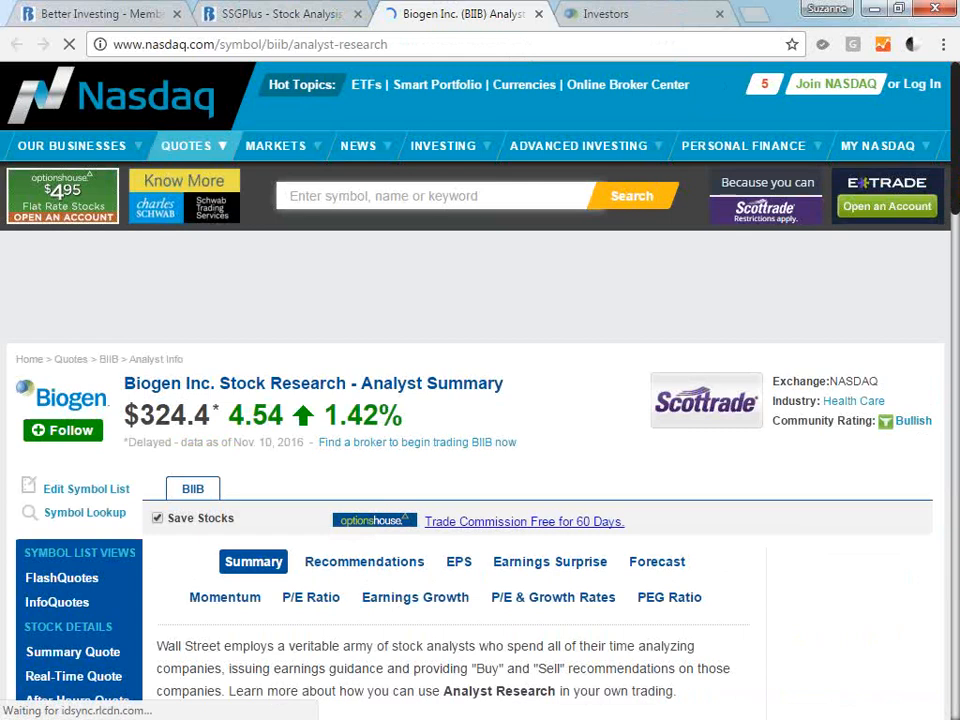
scroll(221, 272, down, 1)
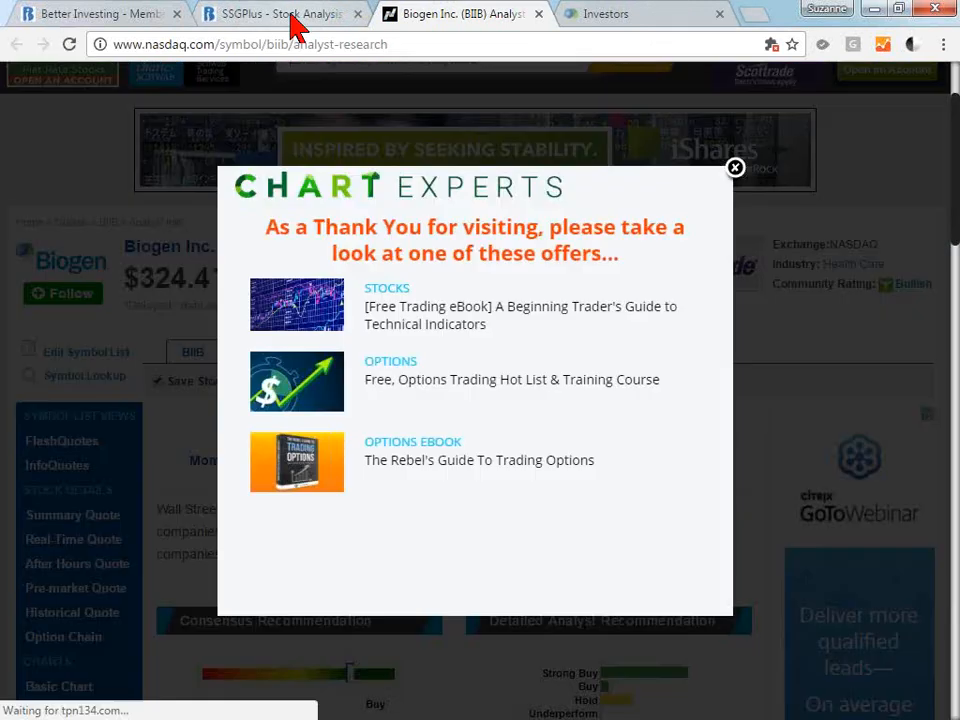
Return to the study, open Biogen's SEC EDGAR 10-Q filings, and check the filing date of the most recent report.
click(293, 22)
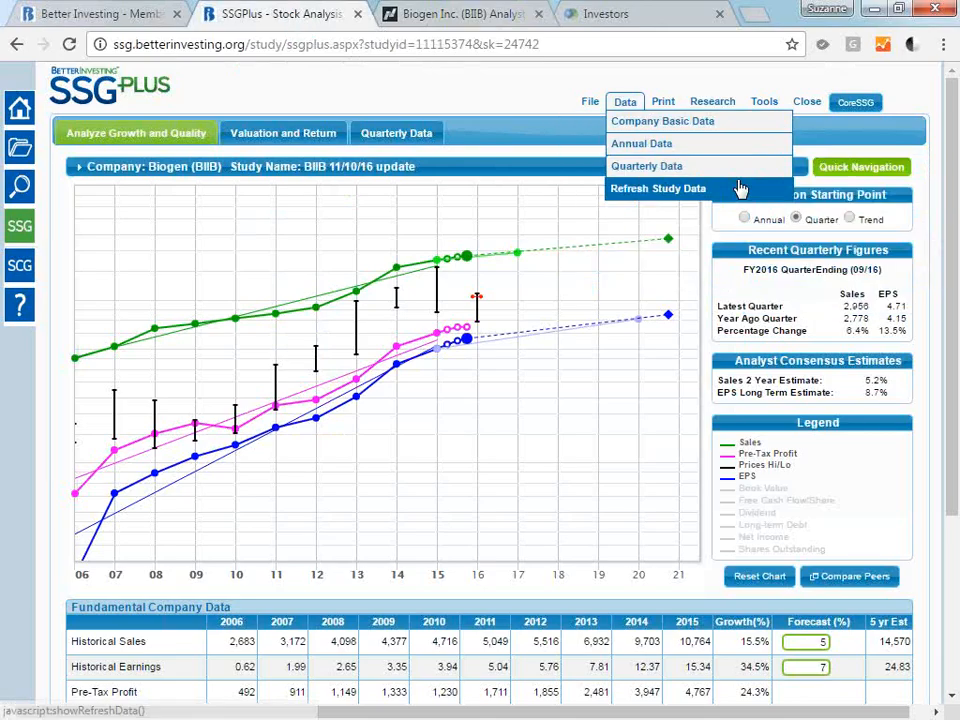
mouse_move(699, 226)
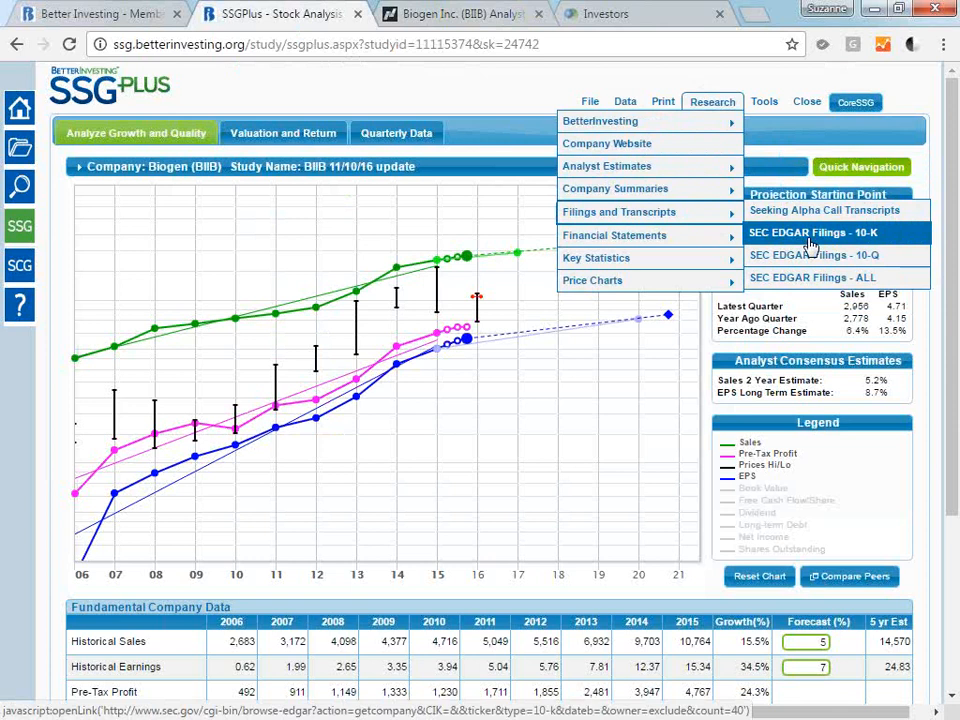
click(866, 262)
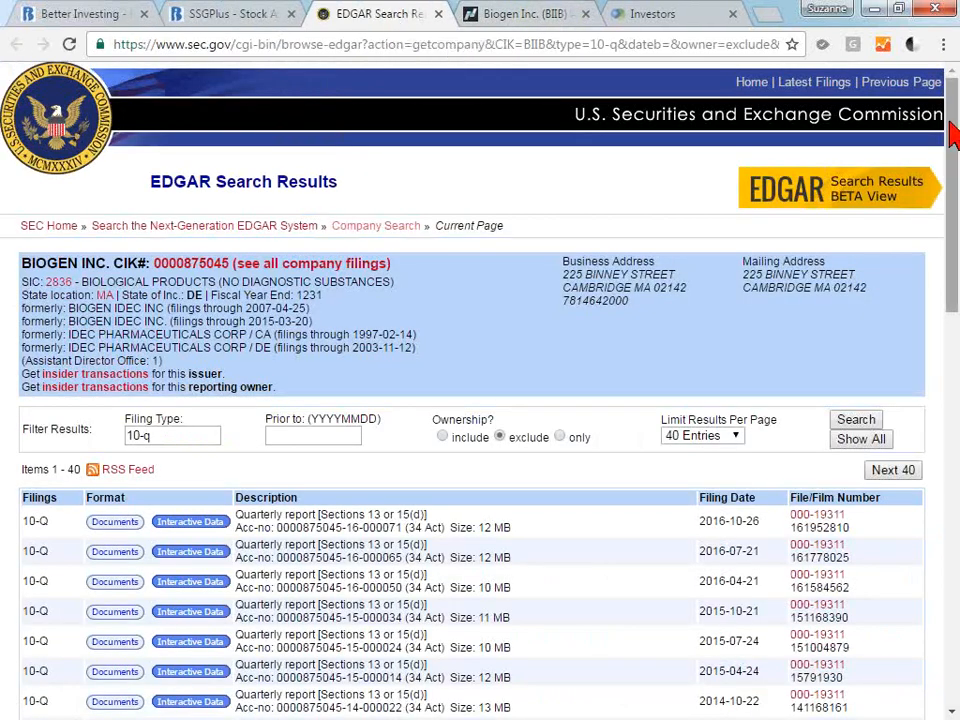
scroll(756, 270, down, 3)
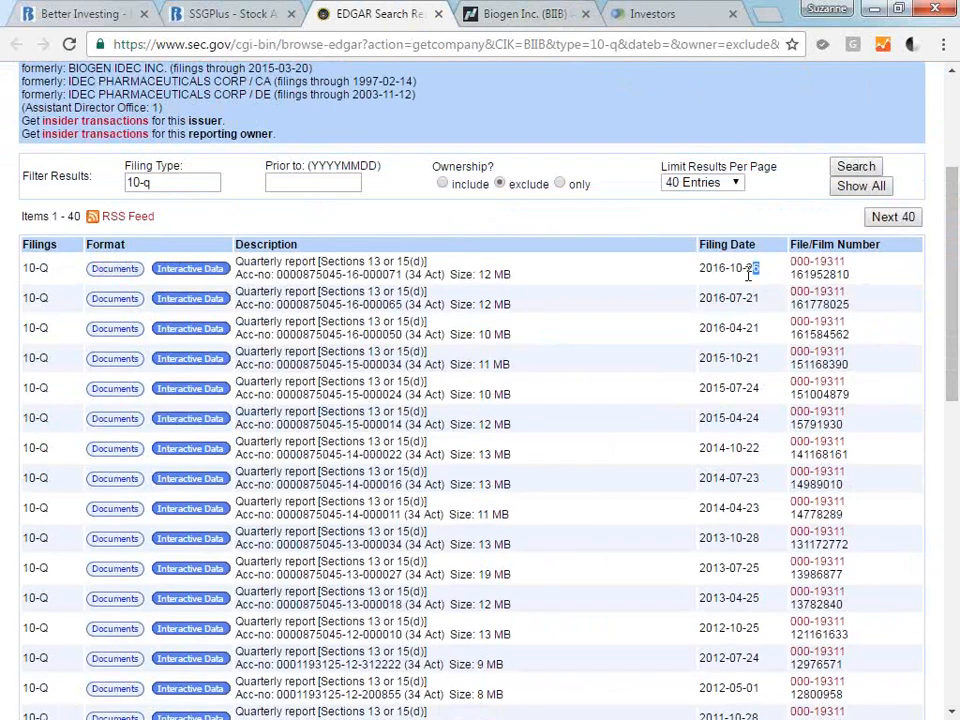
drag(762, 268, 692, 271)
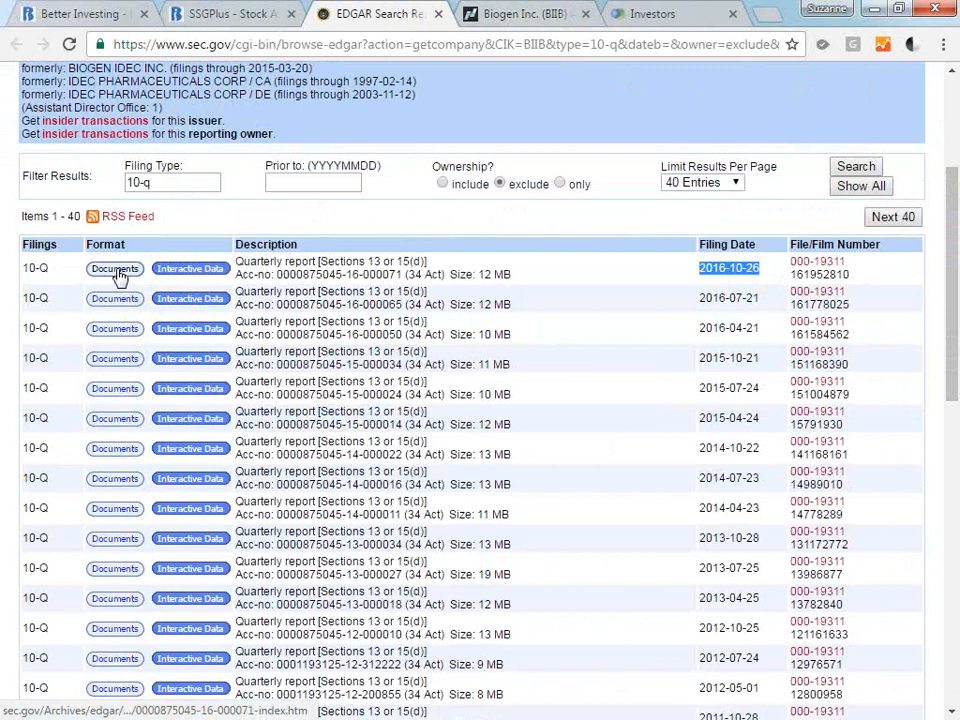
Return to the study and start a new note with the subject "new note".
click(214, 14)
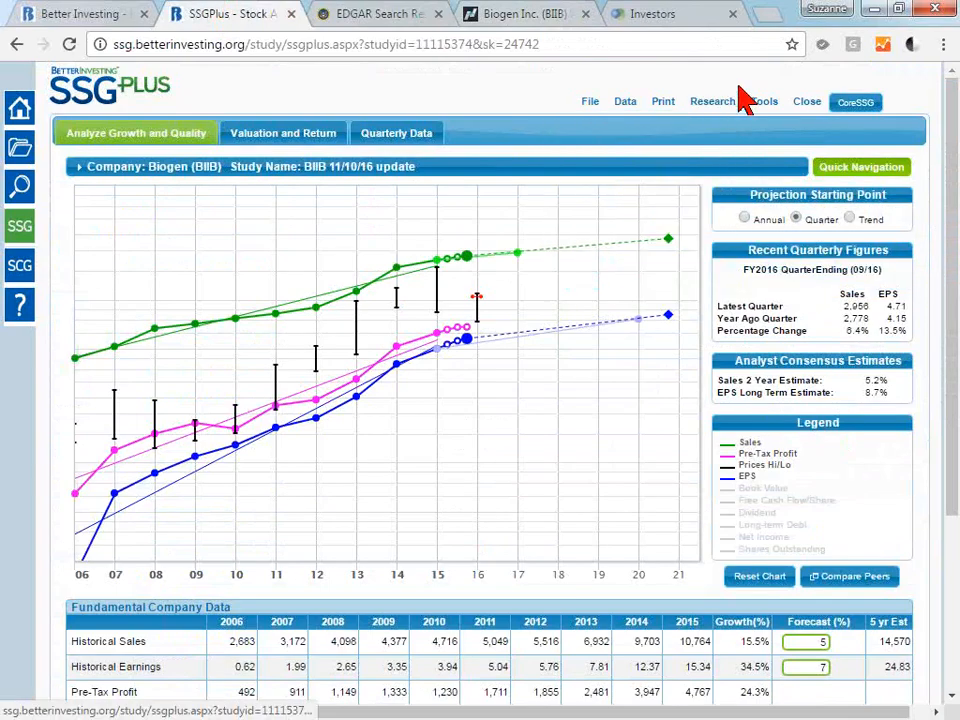
mouse_move(760, 110)
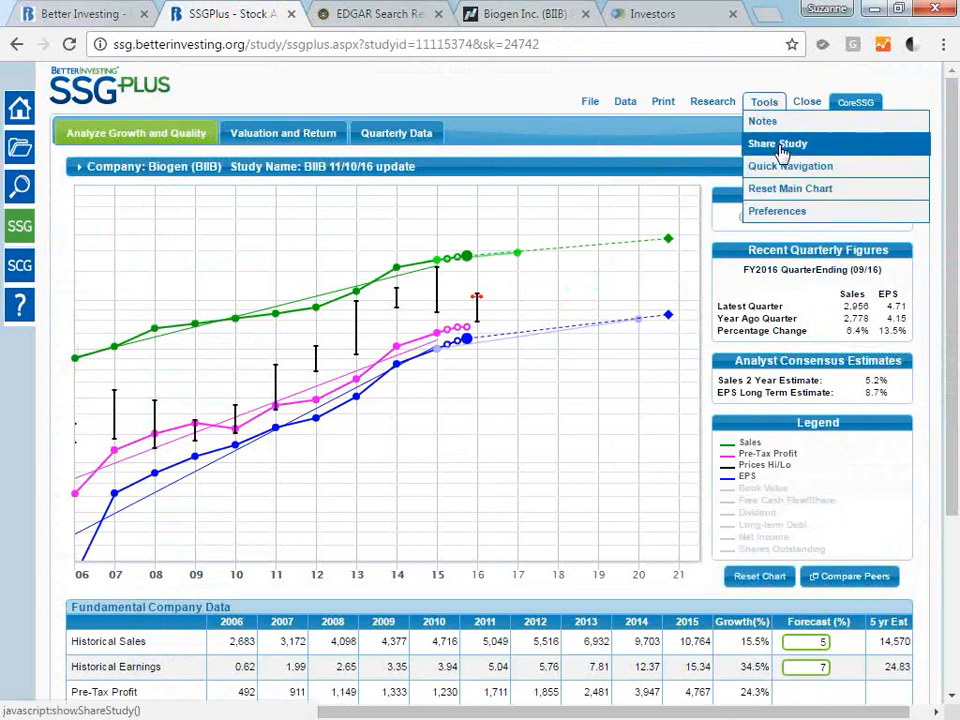
right_click(762, 120)
click(762, 122)
click(762, 124)
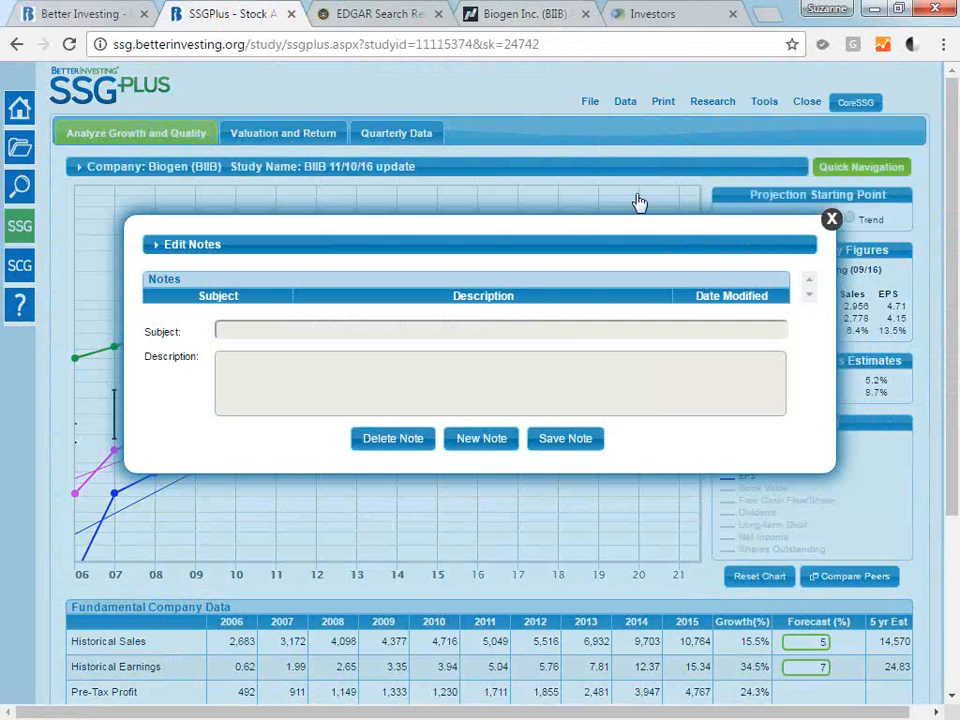
click(483, 448)
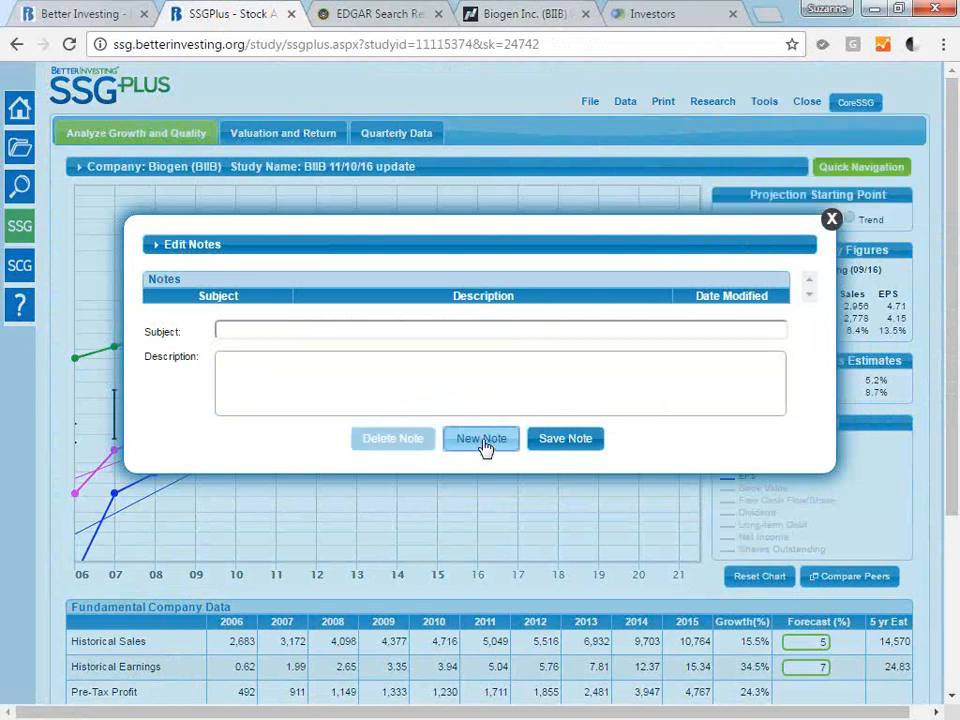
click(282, 334)
text(new note)
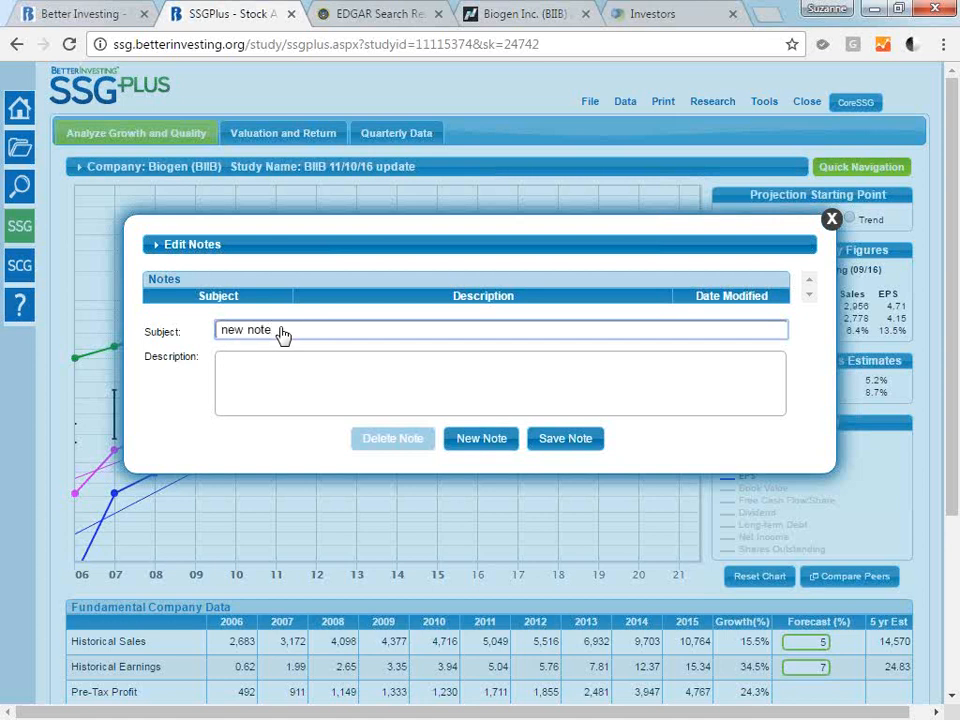
Enter "new note" as the note's description, save the note and close the notes editor.
click(312, 373)
text(n)
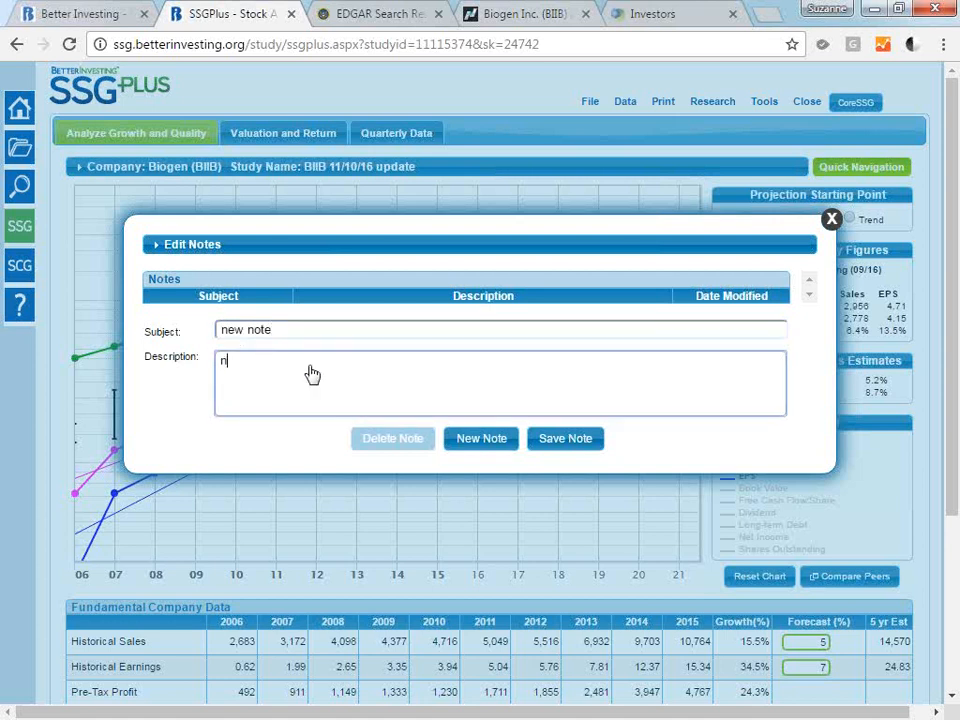
text(ew note)
click(558, 440)
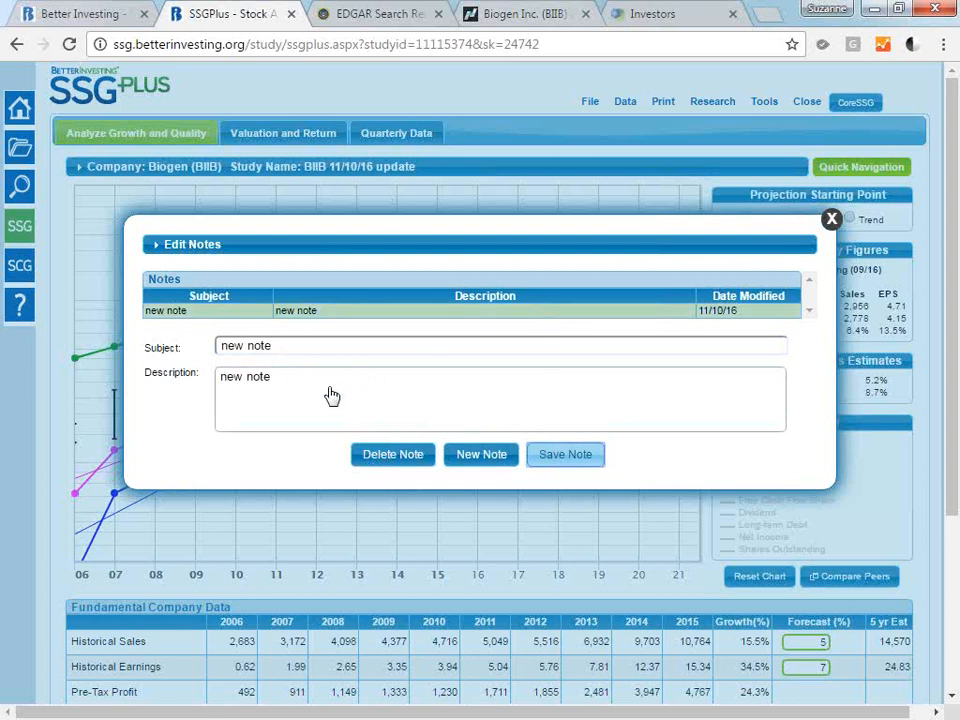
click(832, 219)
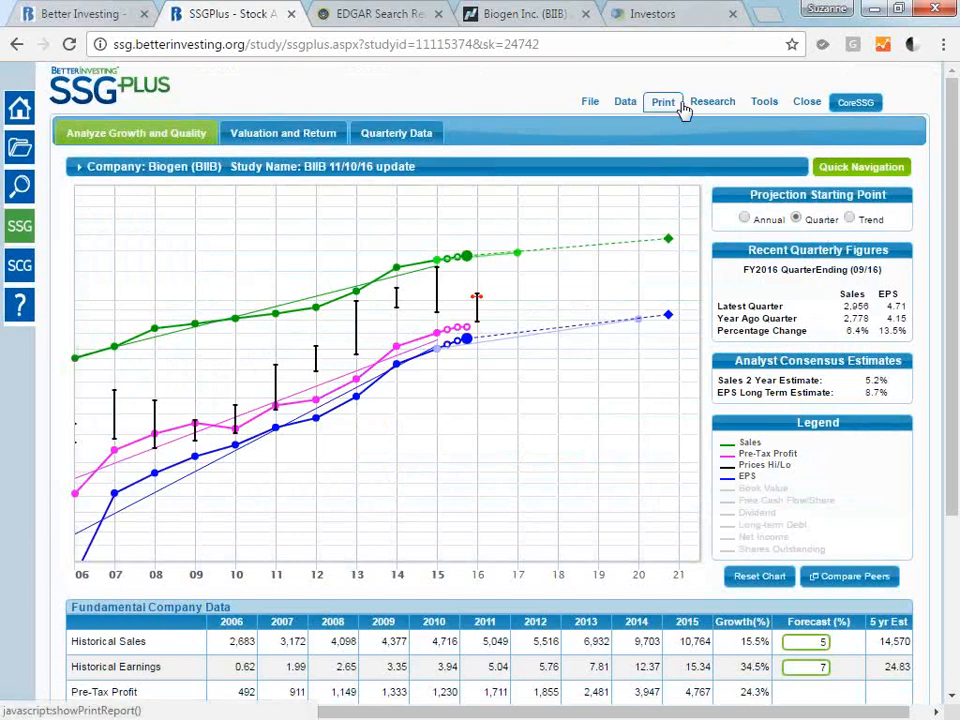
Generate a PDF of the two-page Stock Selection Guide with notes appended and save it to Downloads as "BIIB_11115374_111016 (1).pdf".
mouse_move(587, 103)
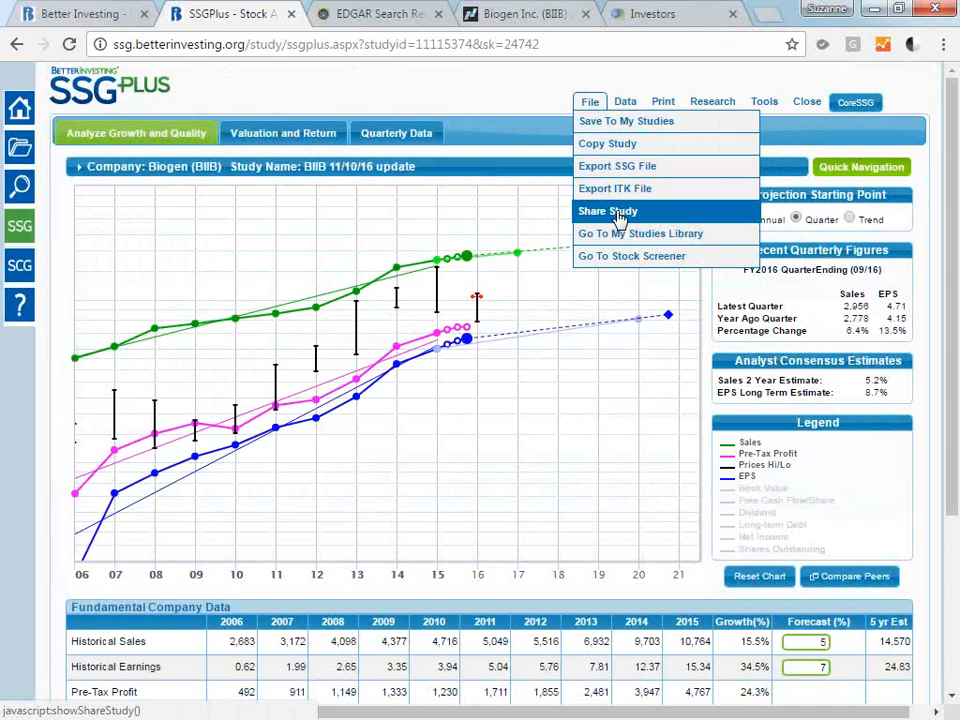
click(665, 105)
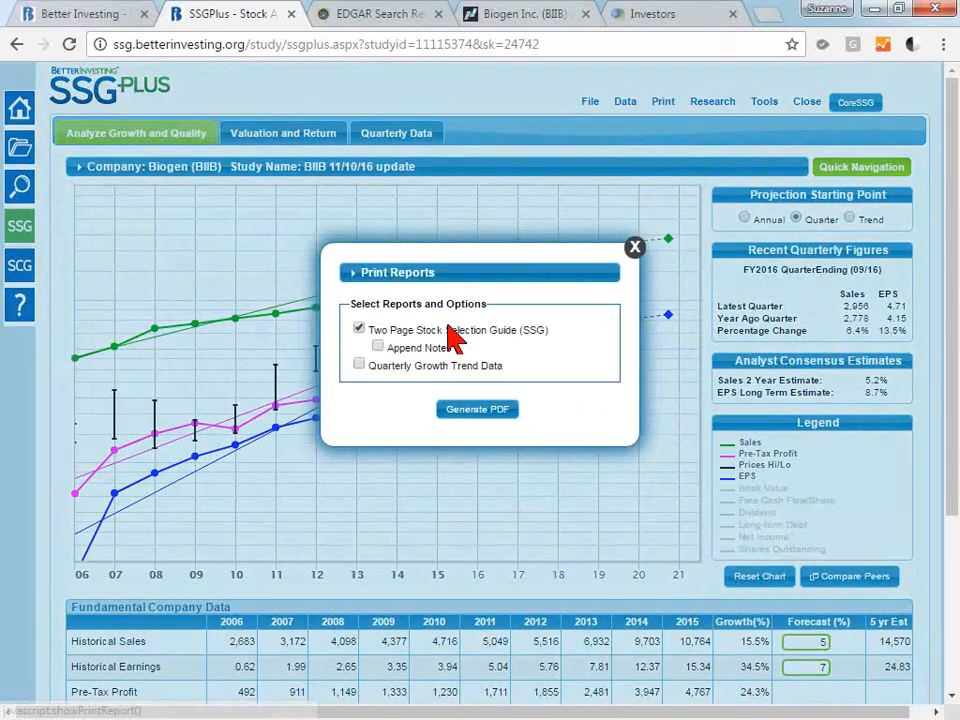
click(378, 347)
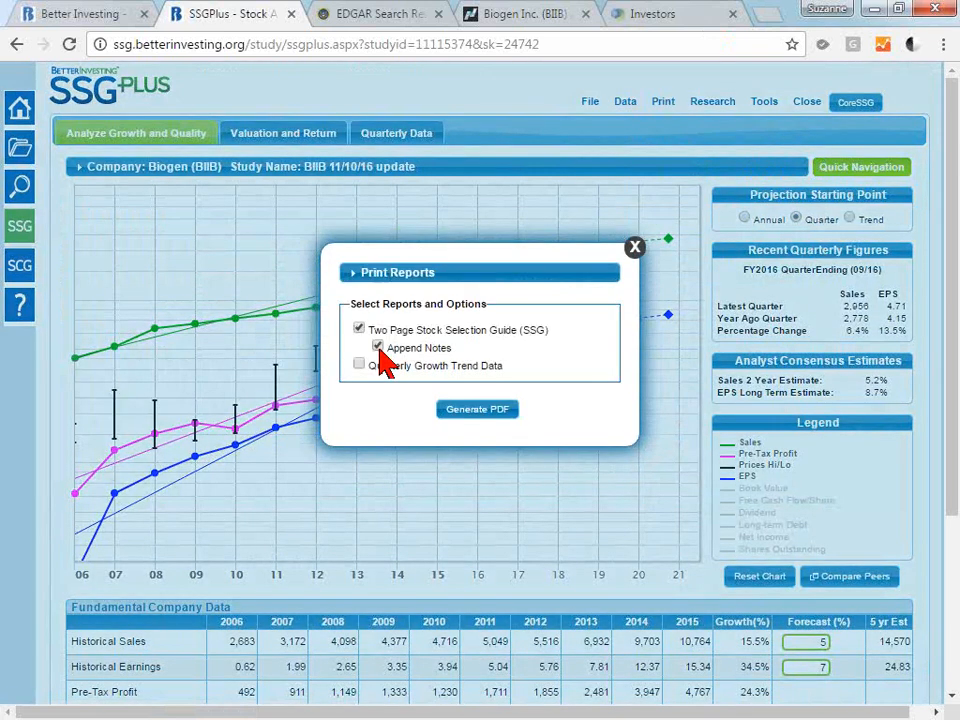
click(477, 410)
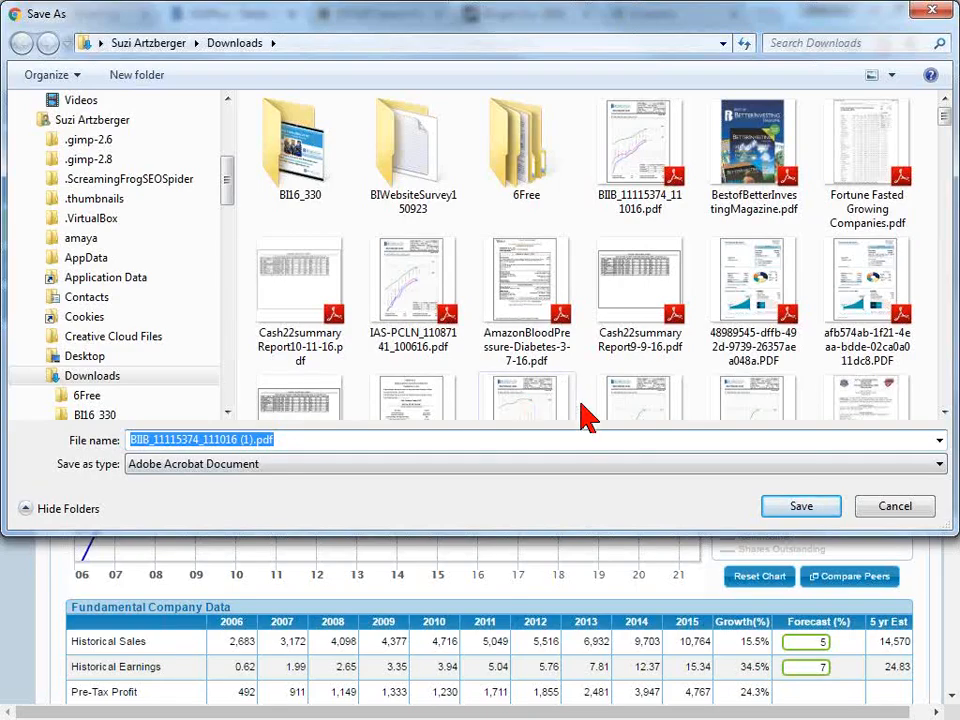
click(801, 508)
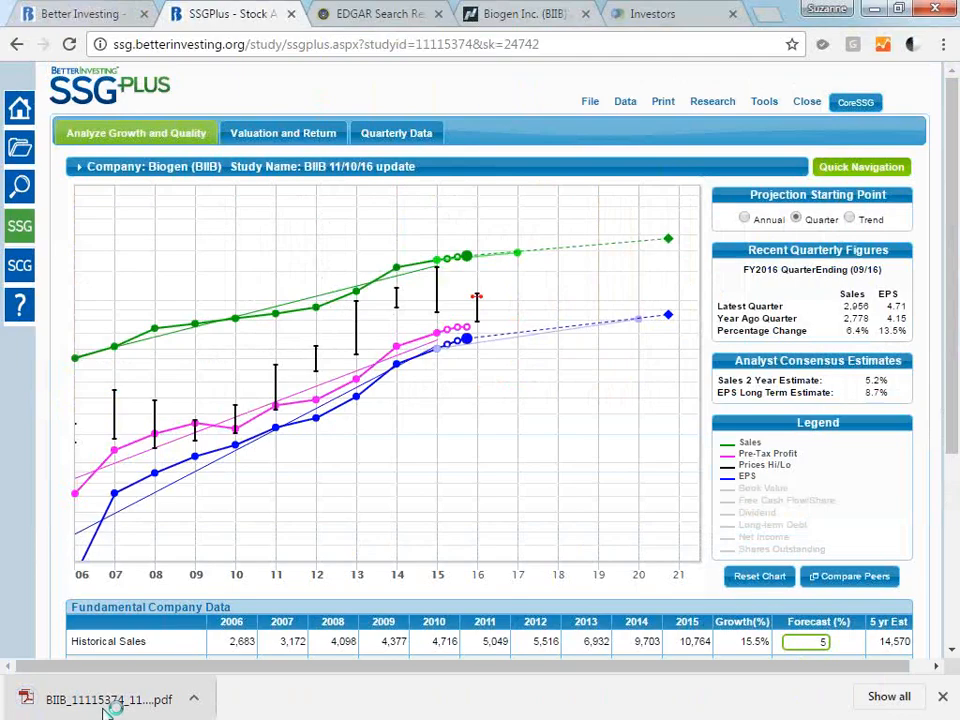
Open the downloaded report PDF, review its Study Notes page and return to the Biogen study.
click(75, 708)
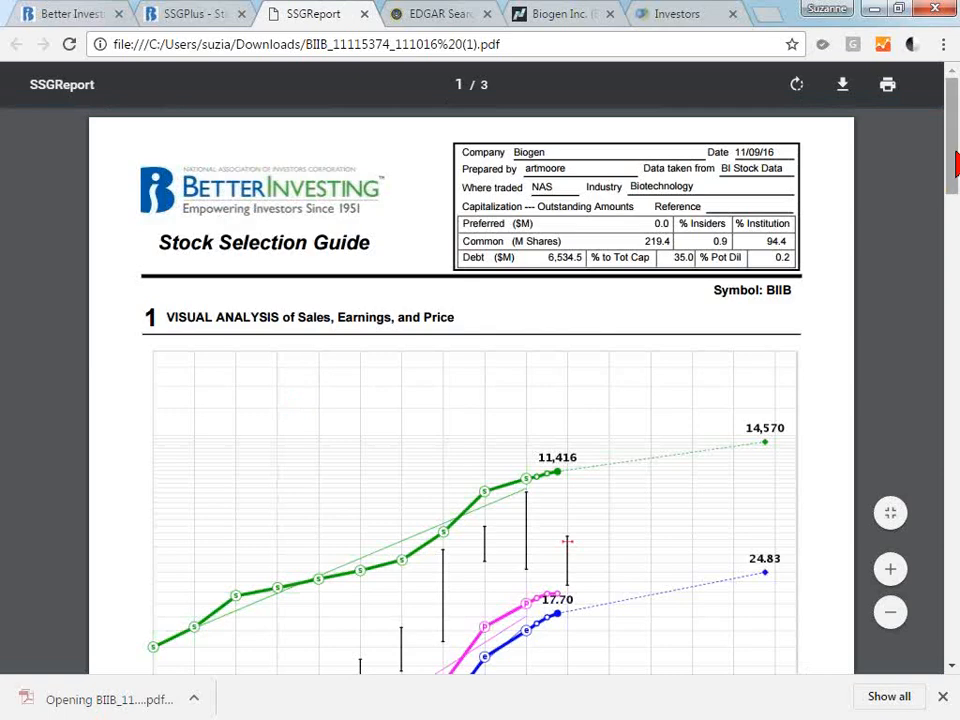
drag(953, 188, 953, 541)
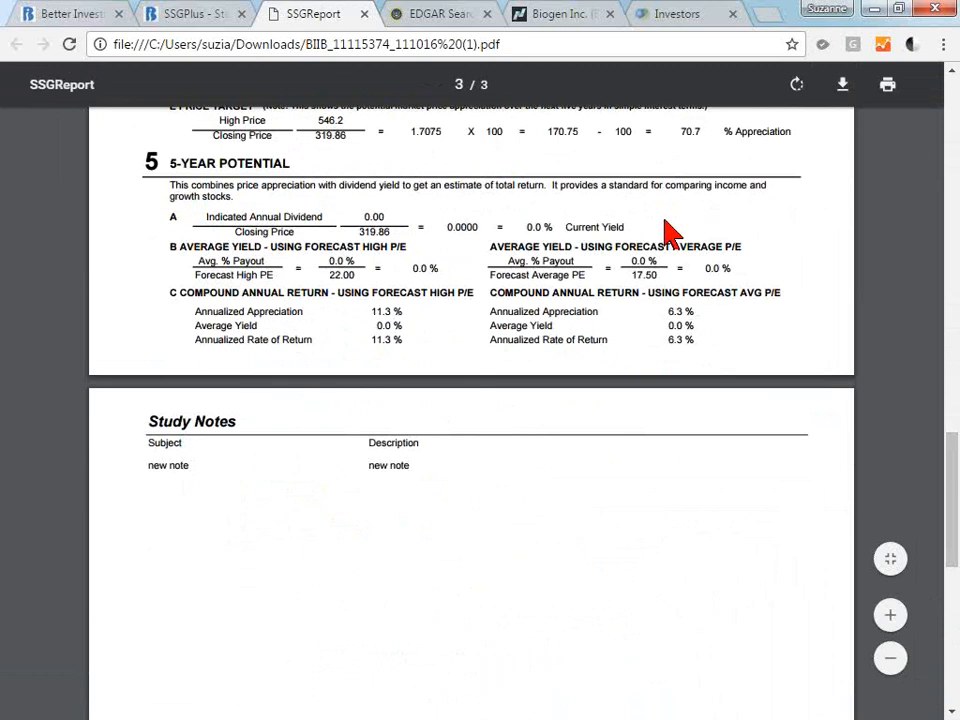
click(182, 27)
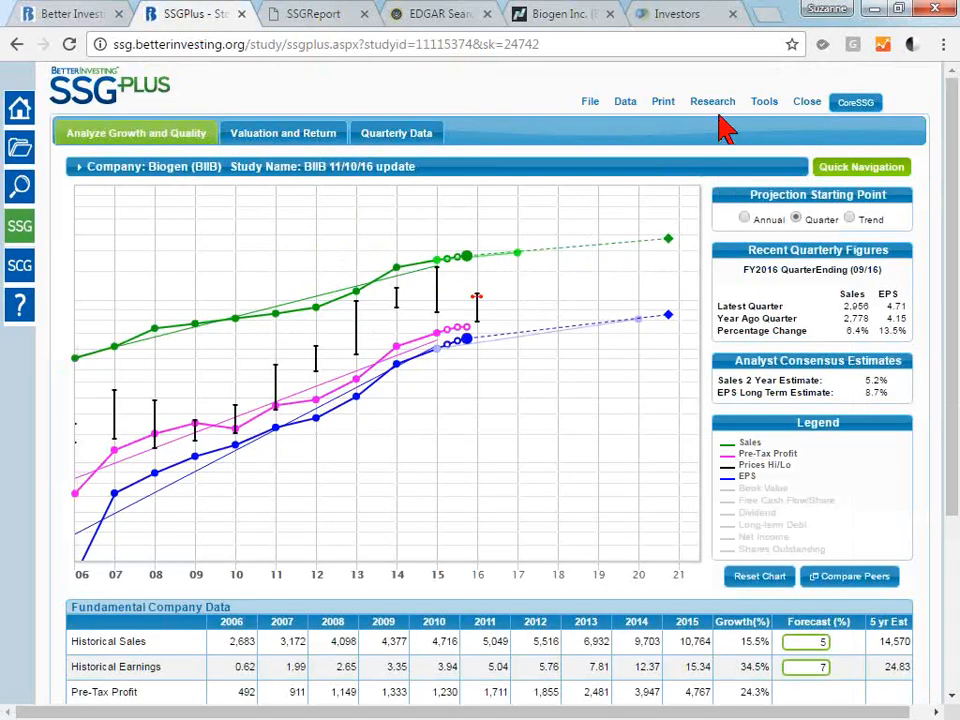
Open the study's notes editor, review the saved note and close the editor.
click(760, 110)
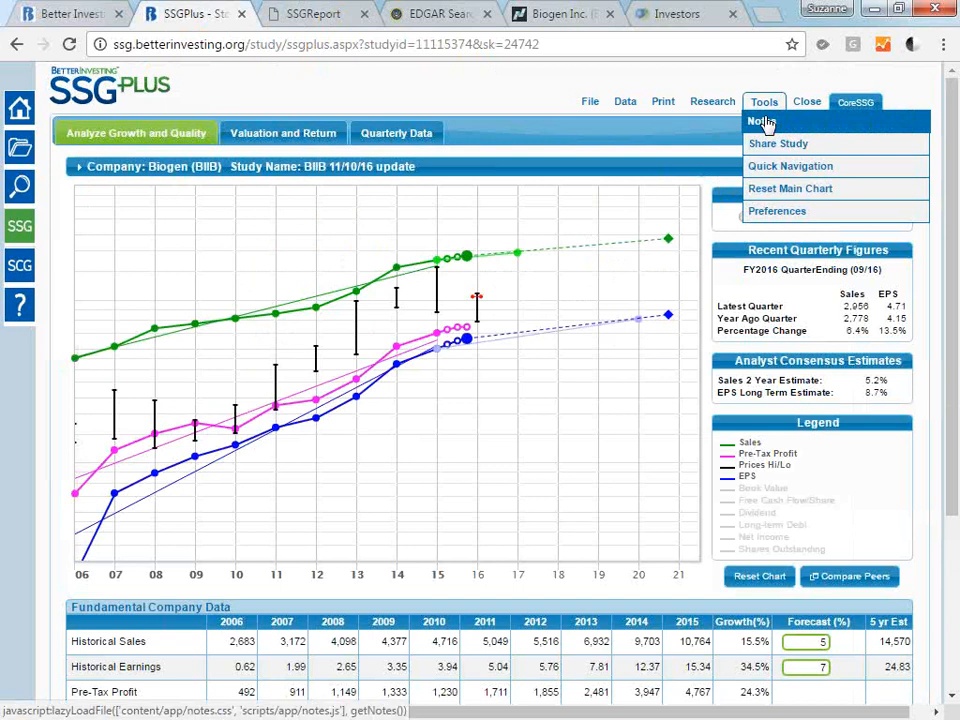
click(761, 121)
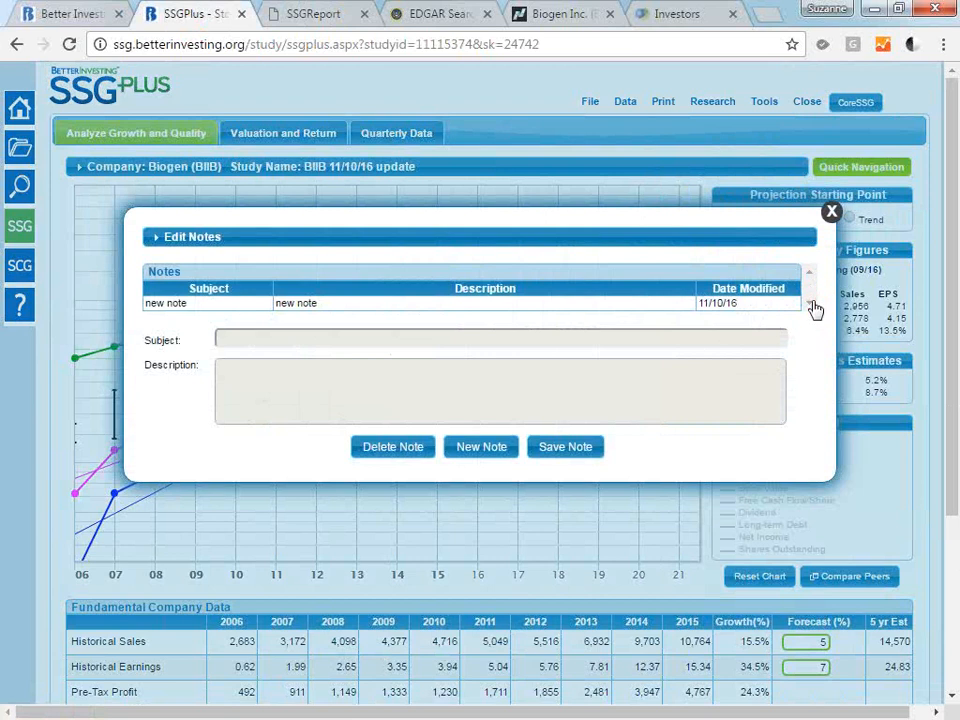
click(832, 214)
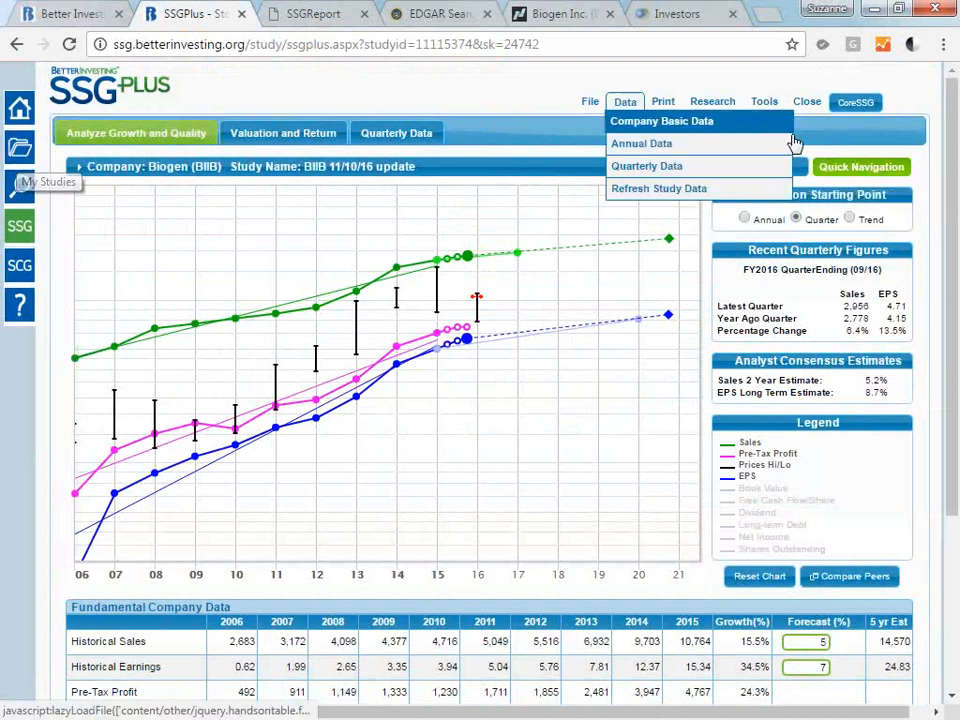
Open Quick Navigation, enter "cvs" as the ticker for a new study and search the saved studies for "cvs".
click(862, 170)
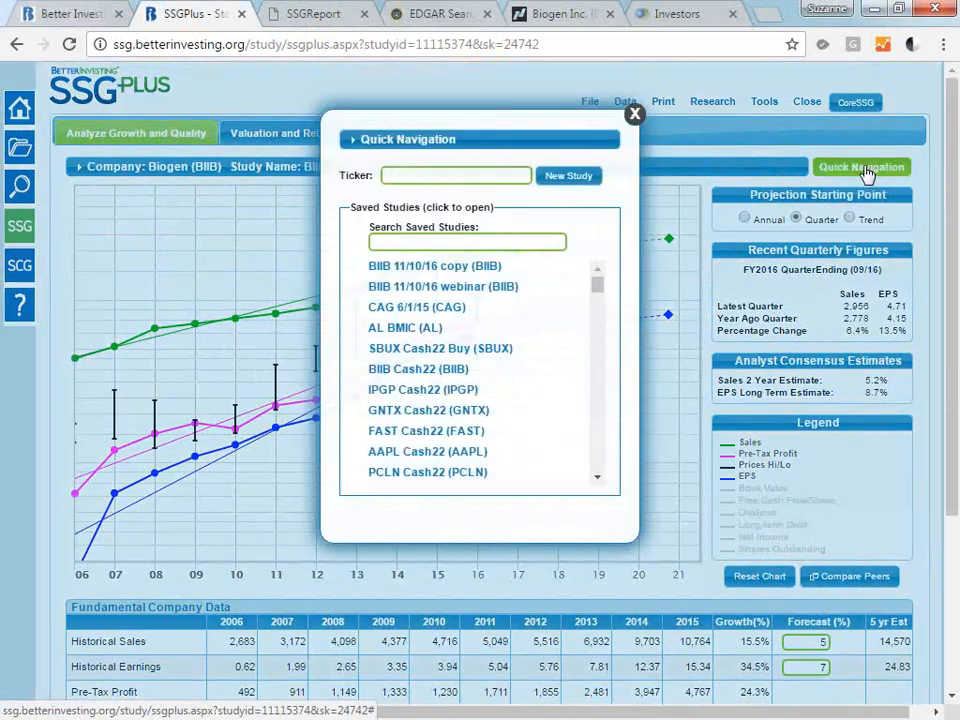
mouse_move(599, 284)
mouse_down()
mouse_move(598, 297)
mouse_move(598, 275)
mouse_up()
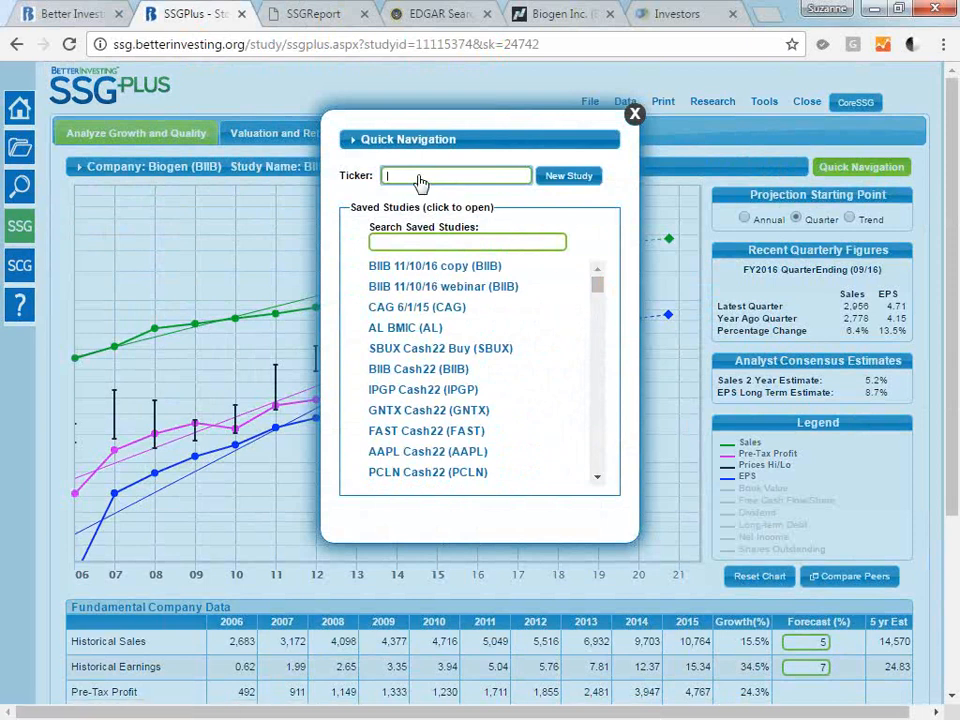
key(Return)
text(cv)
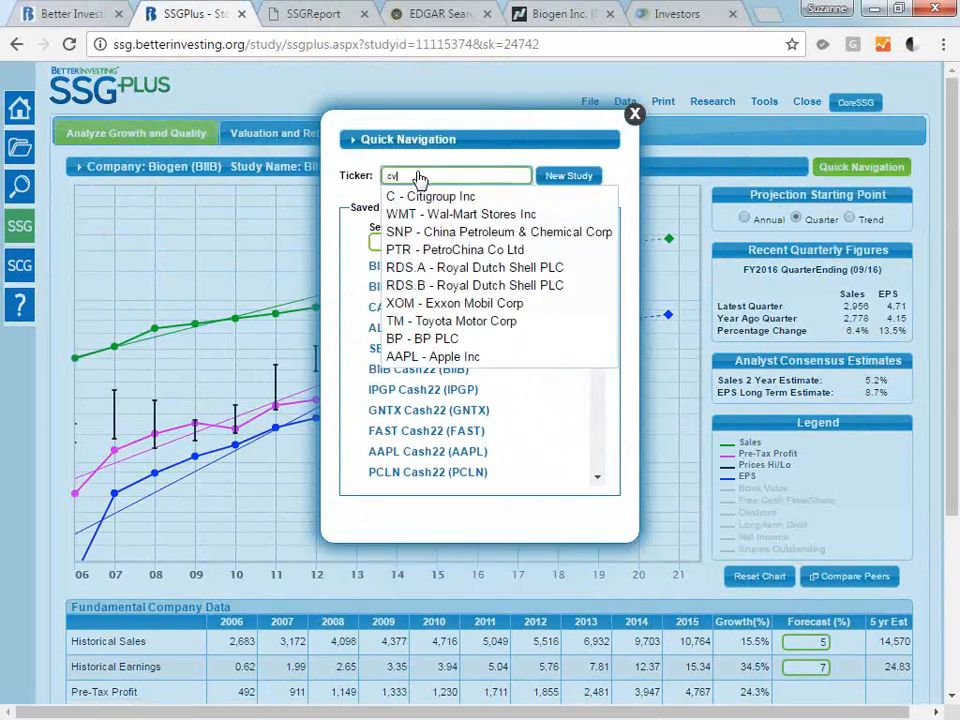
text(s)
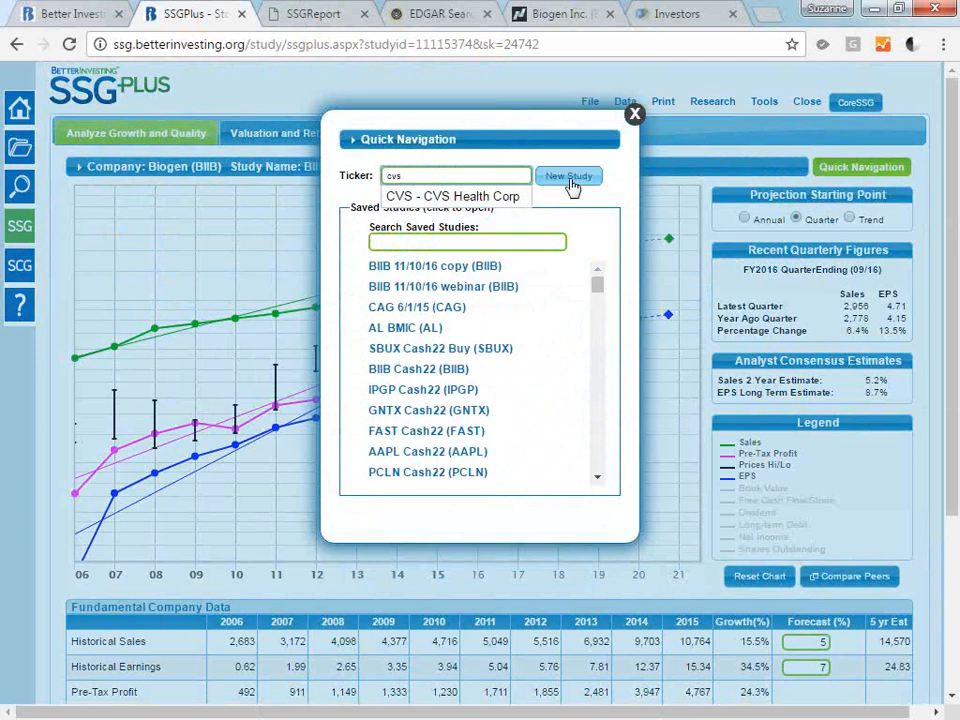
click(510, 244)
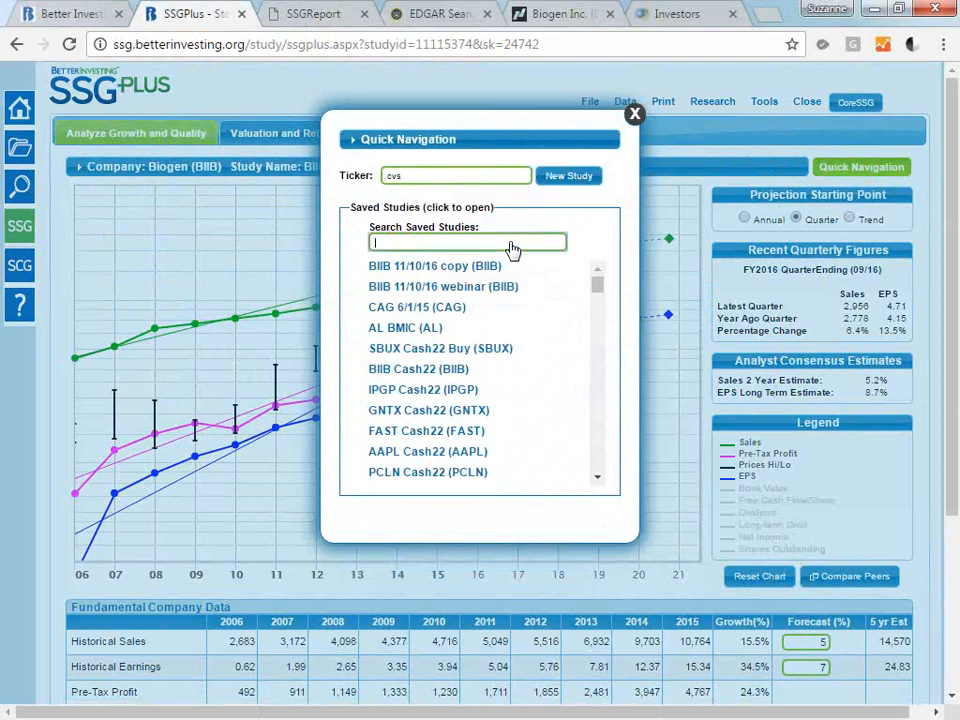
text(cvs)
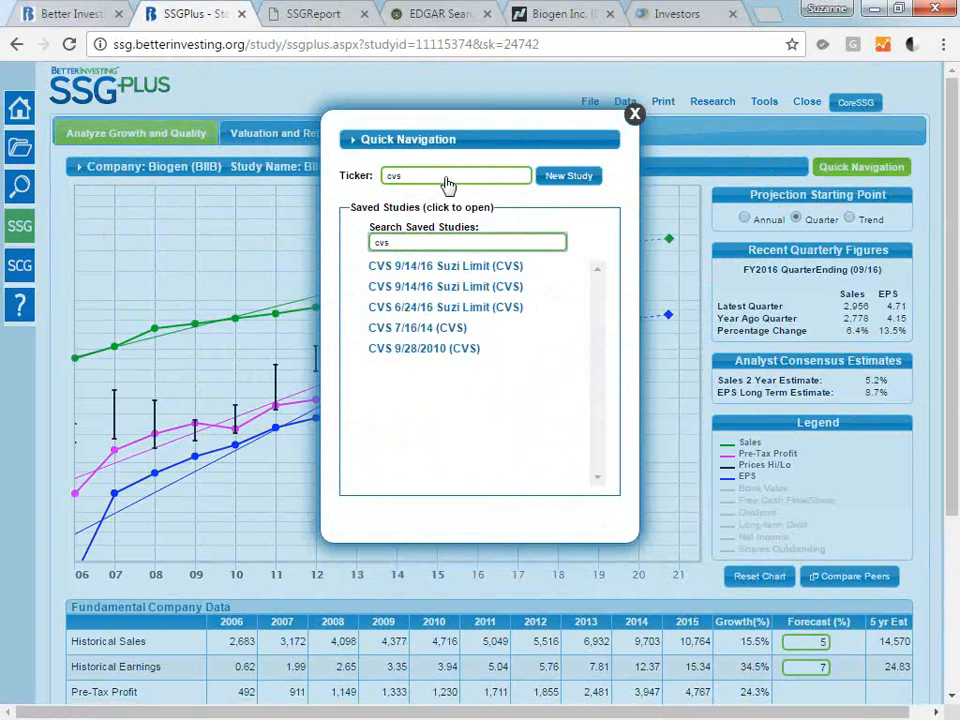
Search the saved studies for "biib" and open the "BIIB 11/10/16 webinar" study.
click(384, 244)
text(biib)
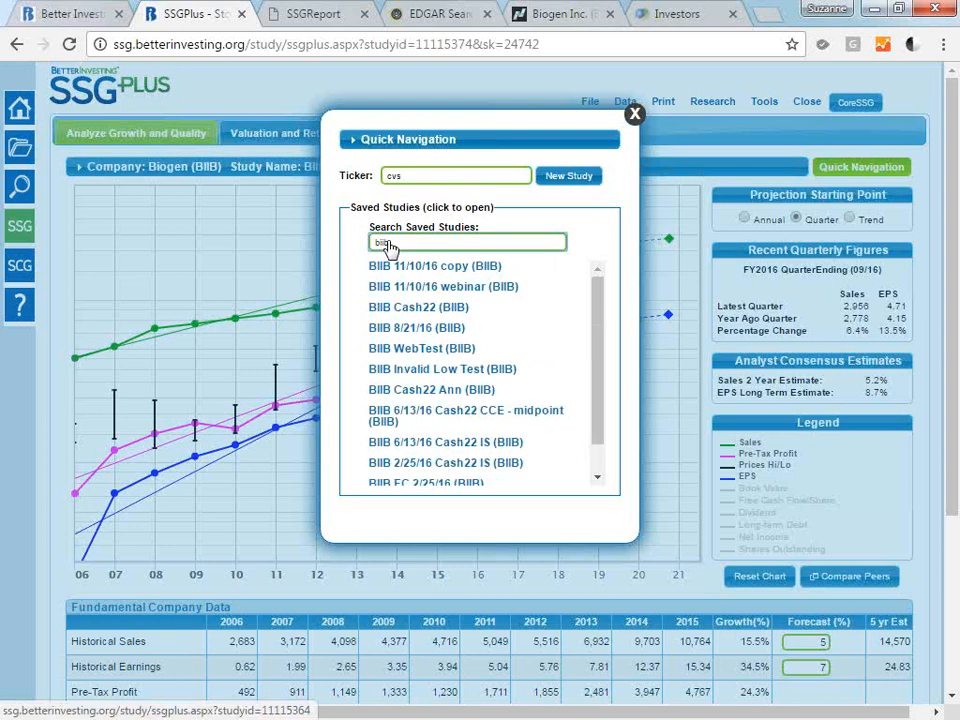
click(451, 291)
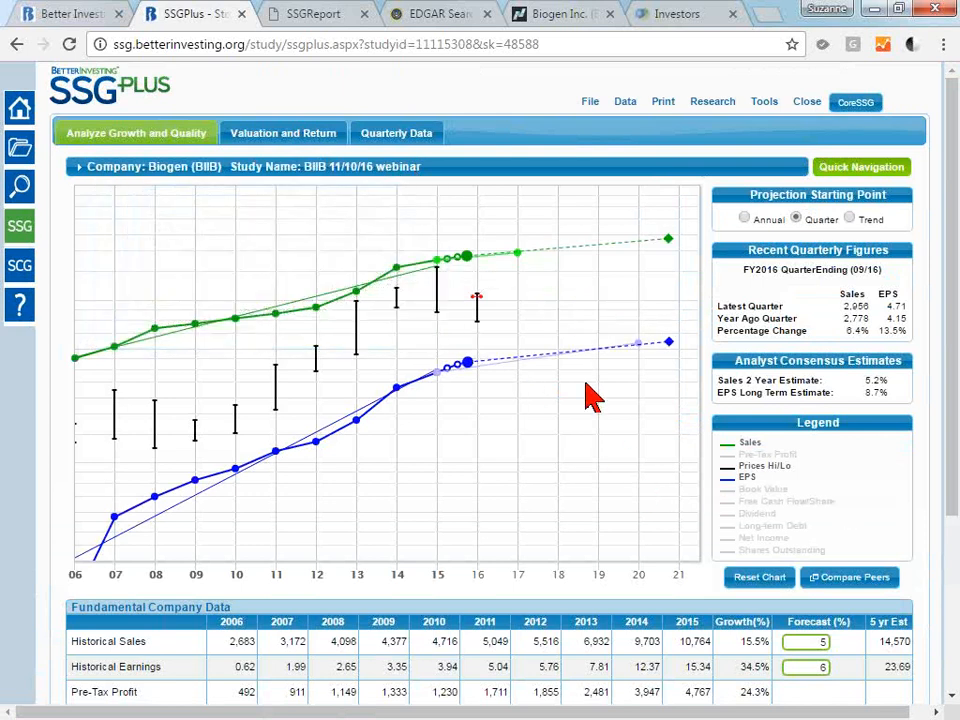
Switch the study to the CoreSSG view, look over its step-by-step layout and switch back to SSGPlus.
mouse_move(480, 182)
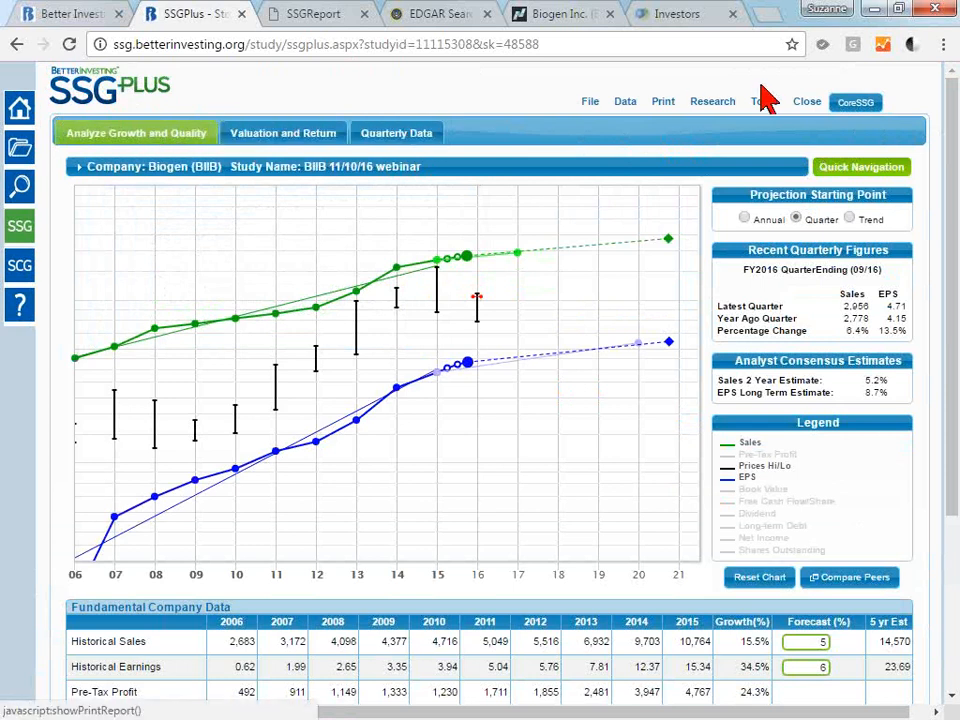
click(866, 108)
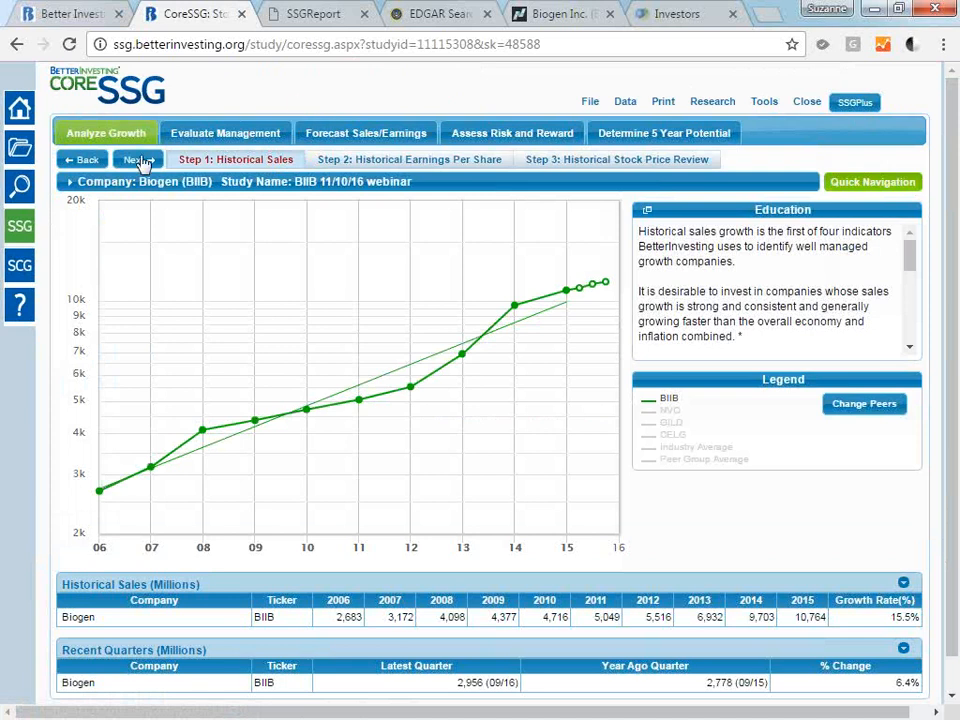
click(855, 105)
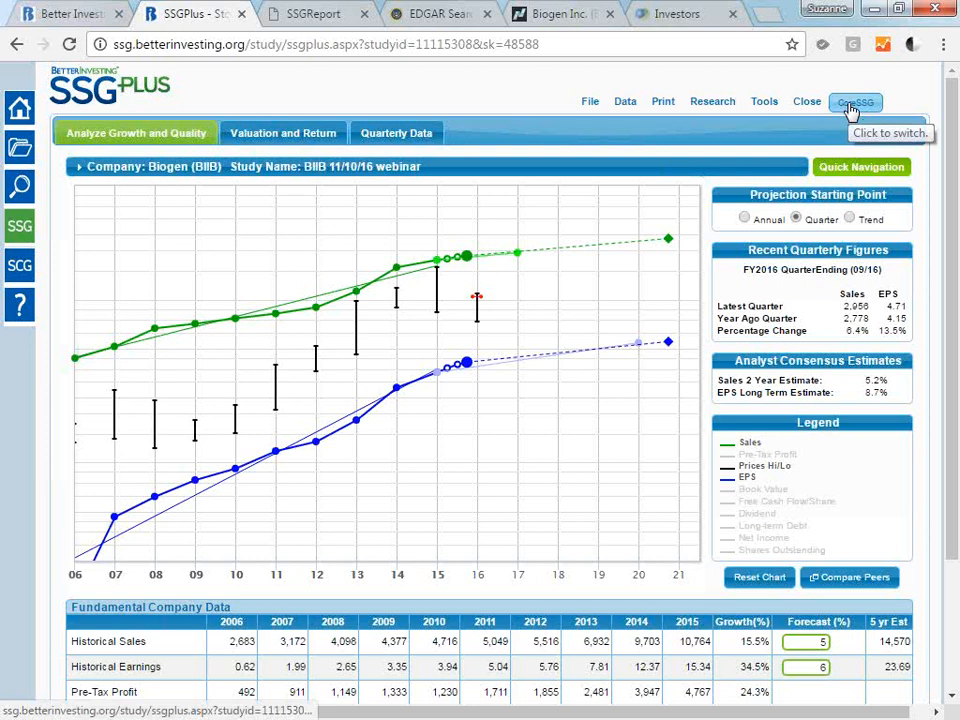
Open the My Studies library and sort the studies by date created, newest first.
click(22, 155)
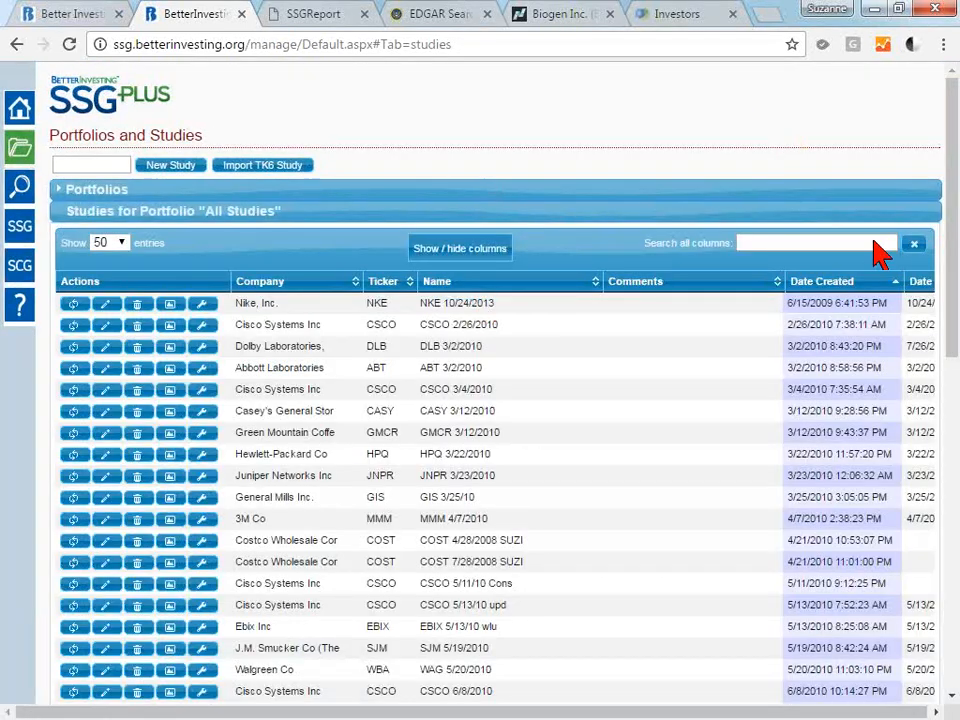
click(805, 292)
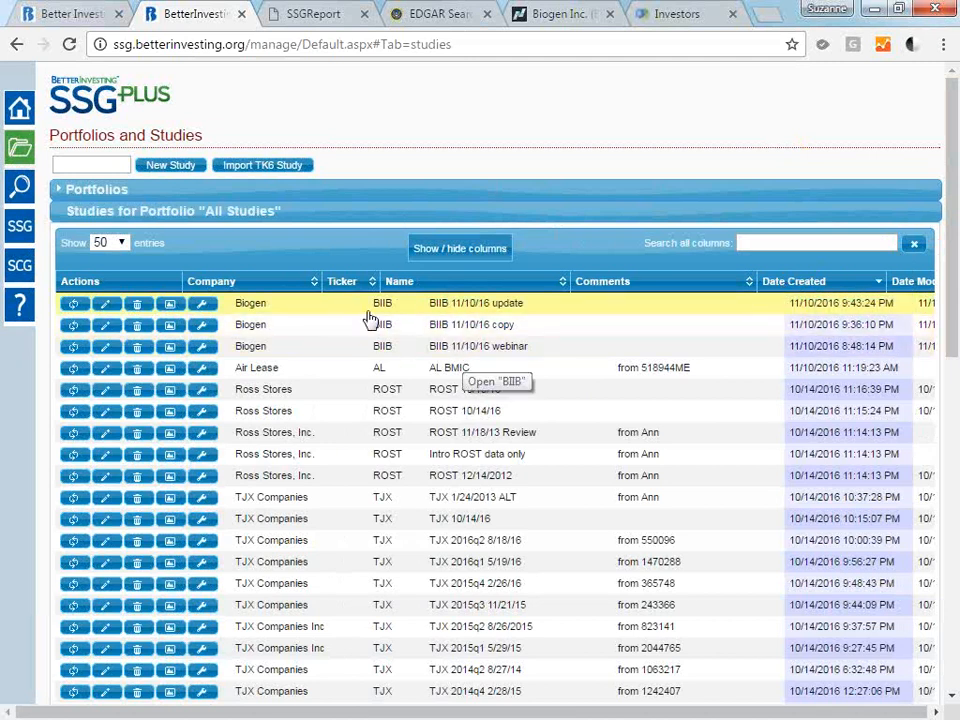
View the data refresh options and the editable details of the "BIIB 11/10/16 update" study, cancelling both dialogs.
click(72, 306)
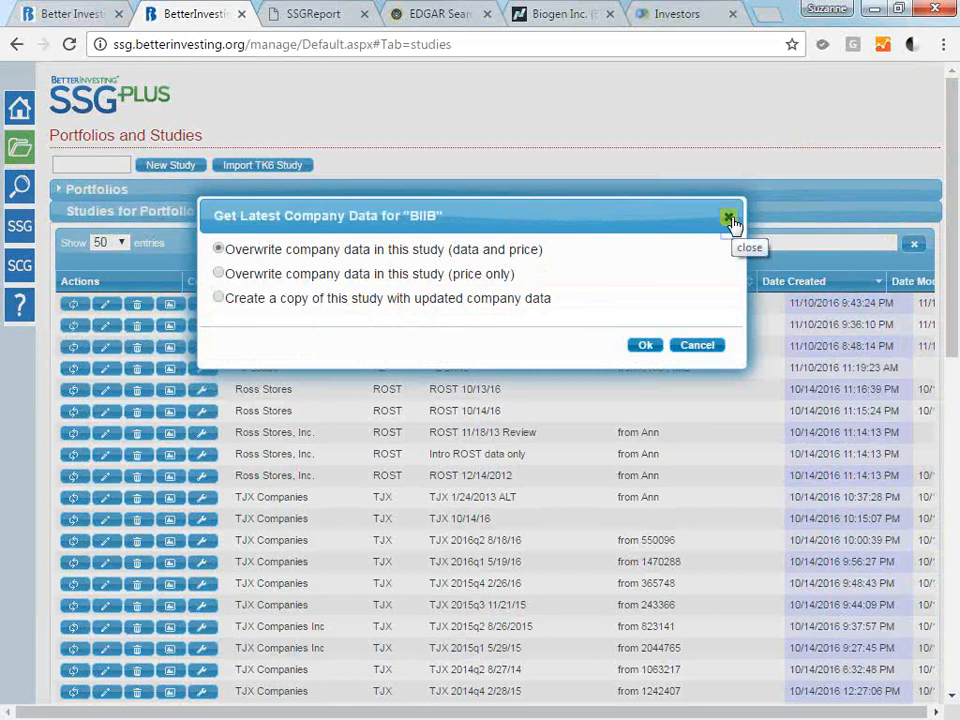
click(731, 220)
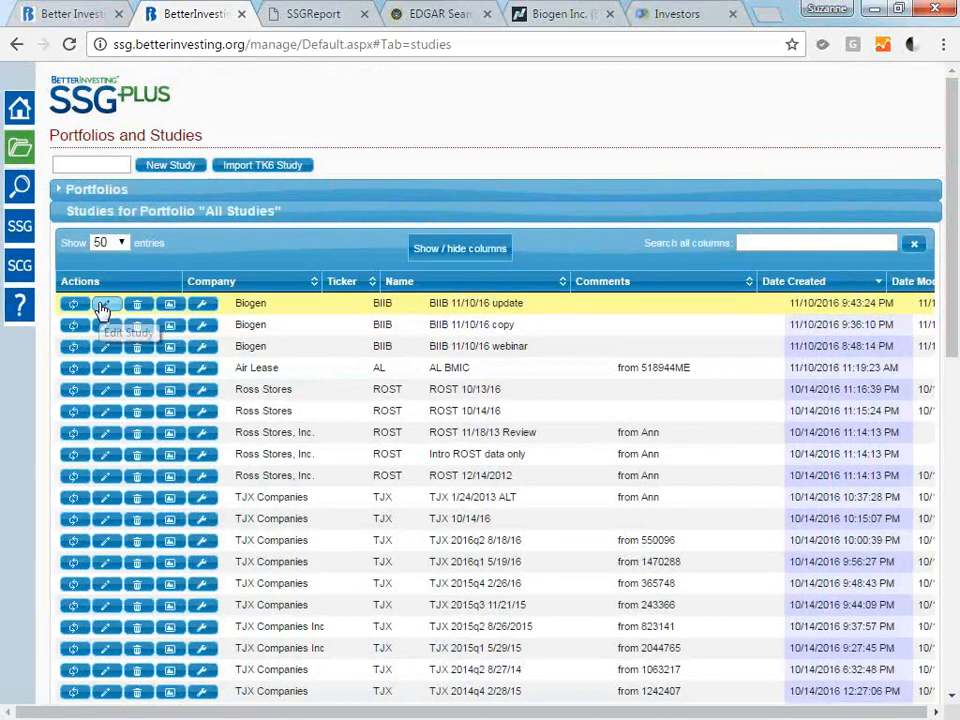
click(104, 304)
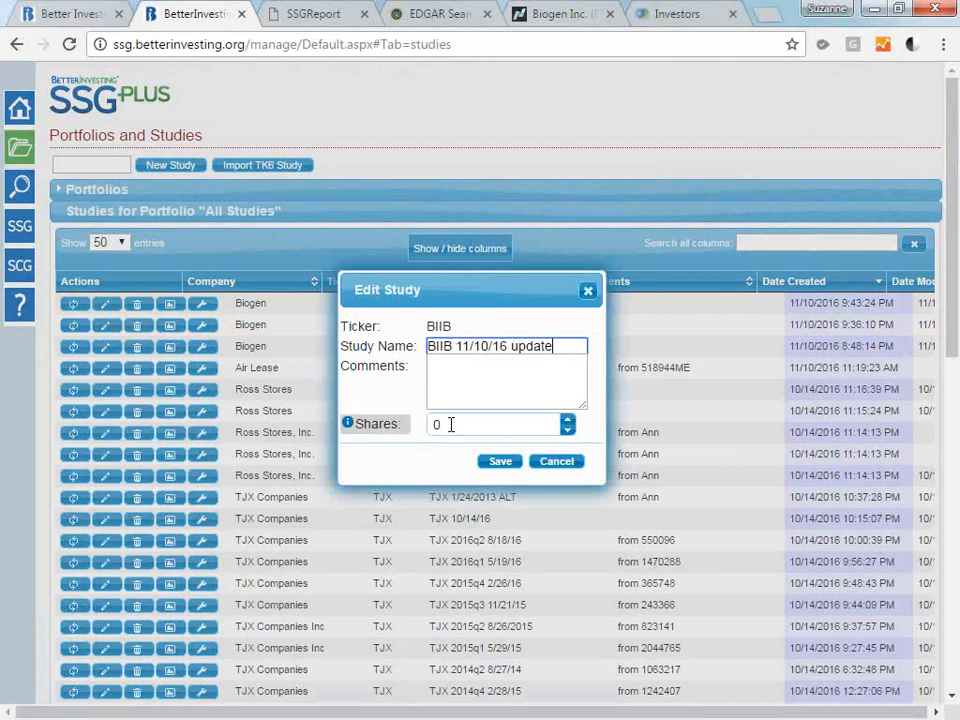
click(555, 466)
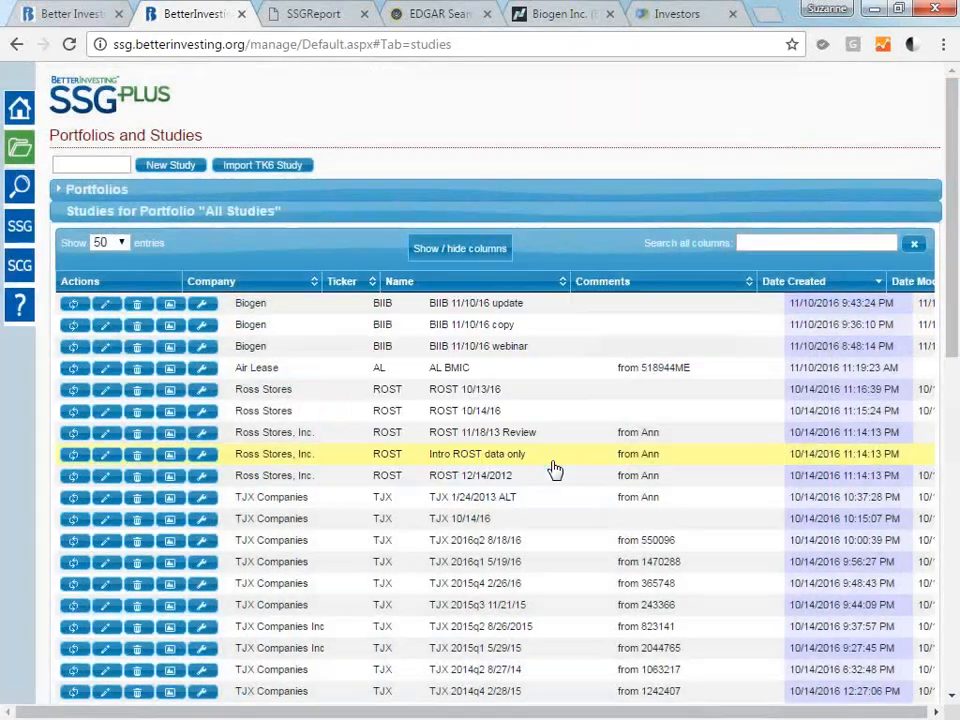
Delete the "BIIB 11/10/16 copy" study from the library and confirm the deletion.
click(138, 331)
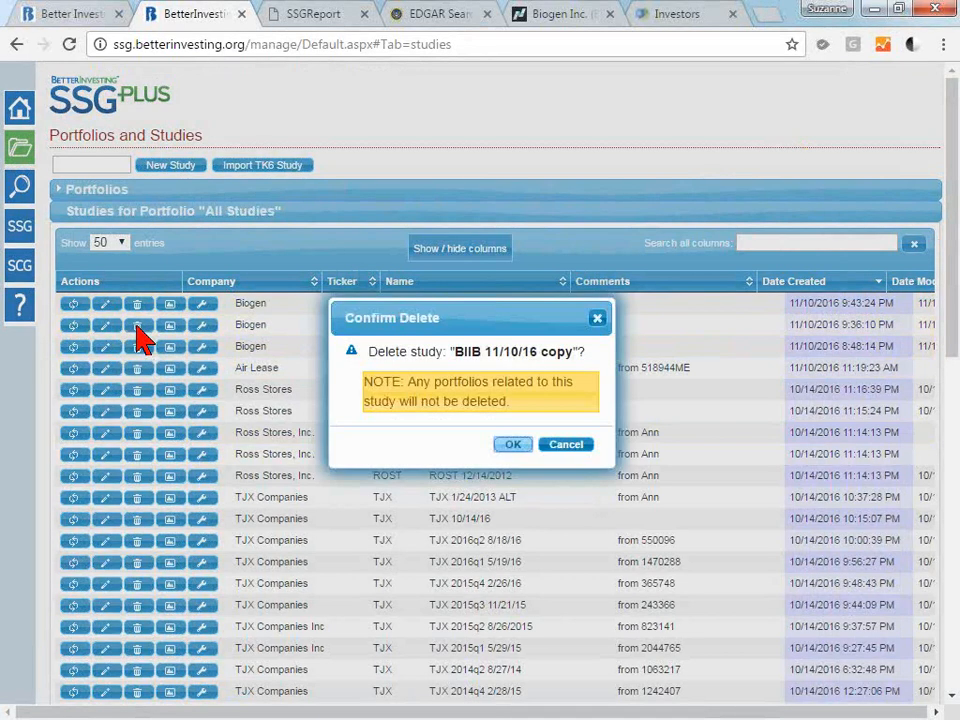
click(514, 450)
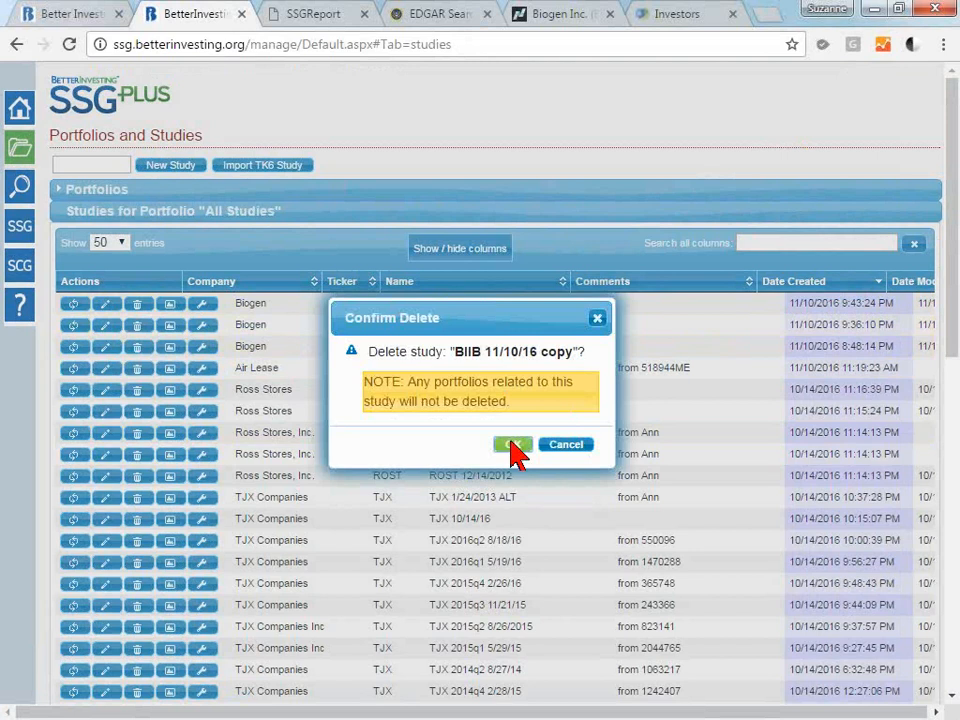
click(512, 448)
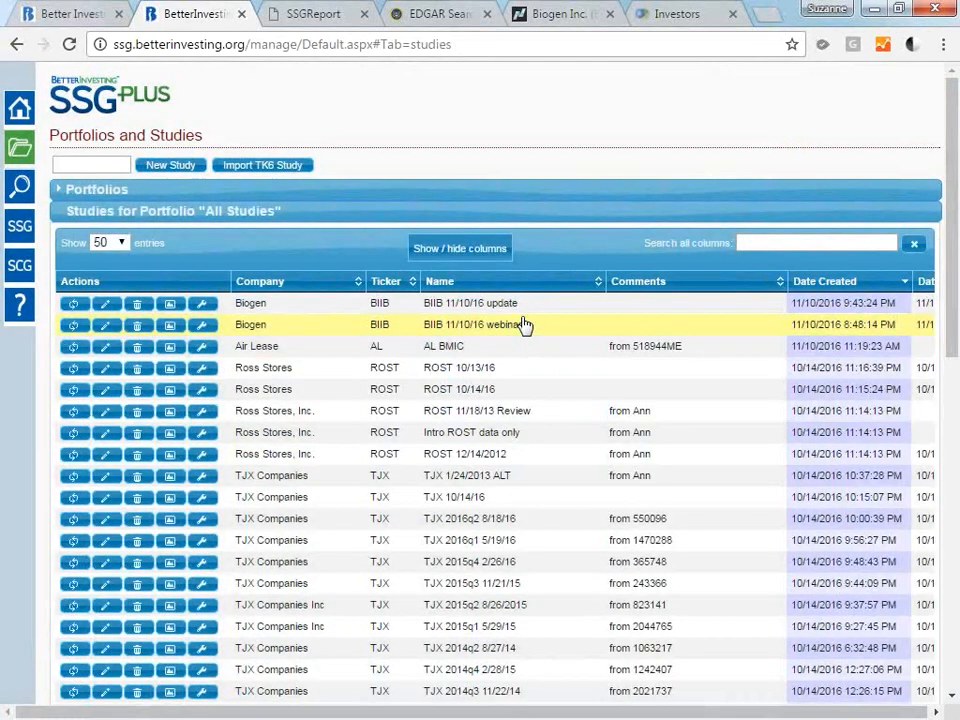
Preview the chart of the "BIIB 11/10/16 webinar" study, then start exporting it as a Toolkit 6 file and cancel the save.
click(172, 329)
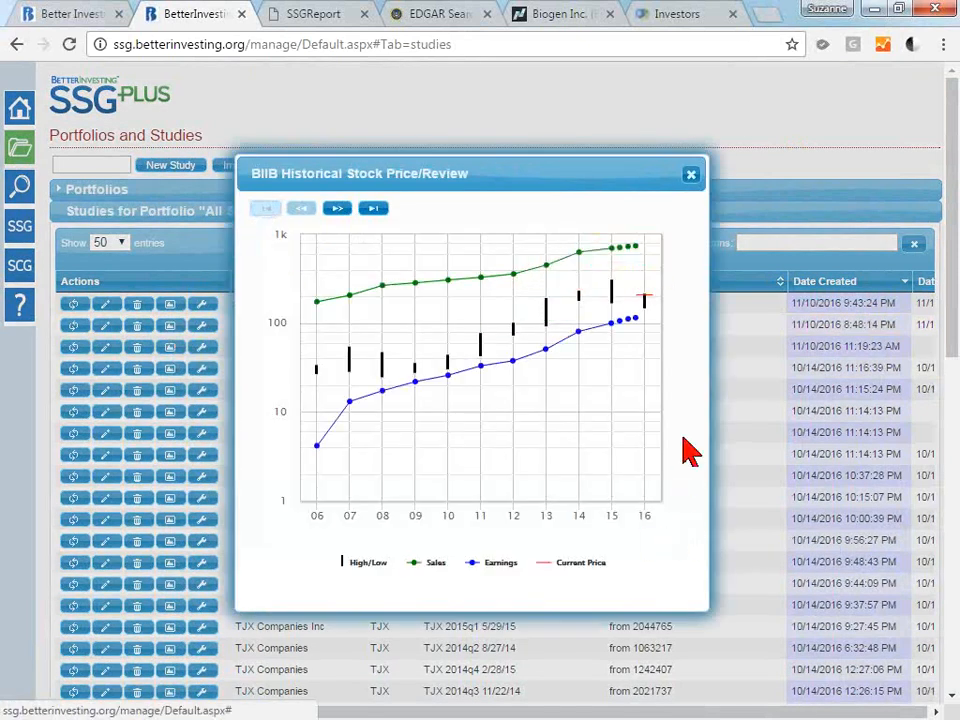
click(691, 176)
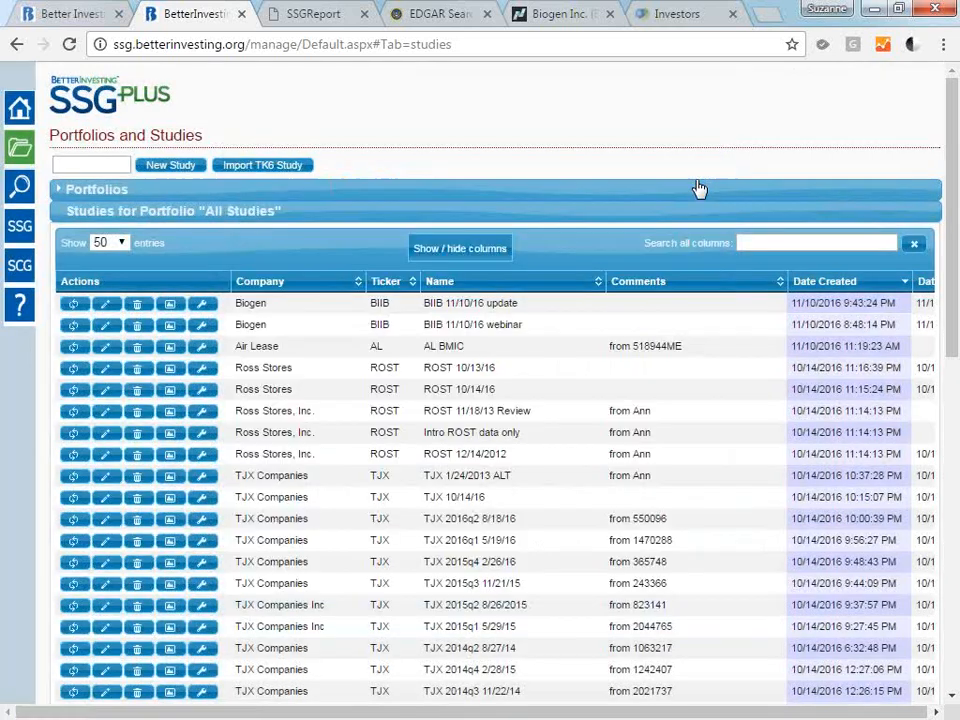
click(204, 329)
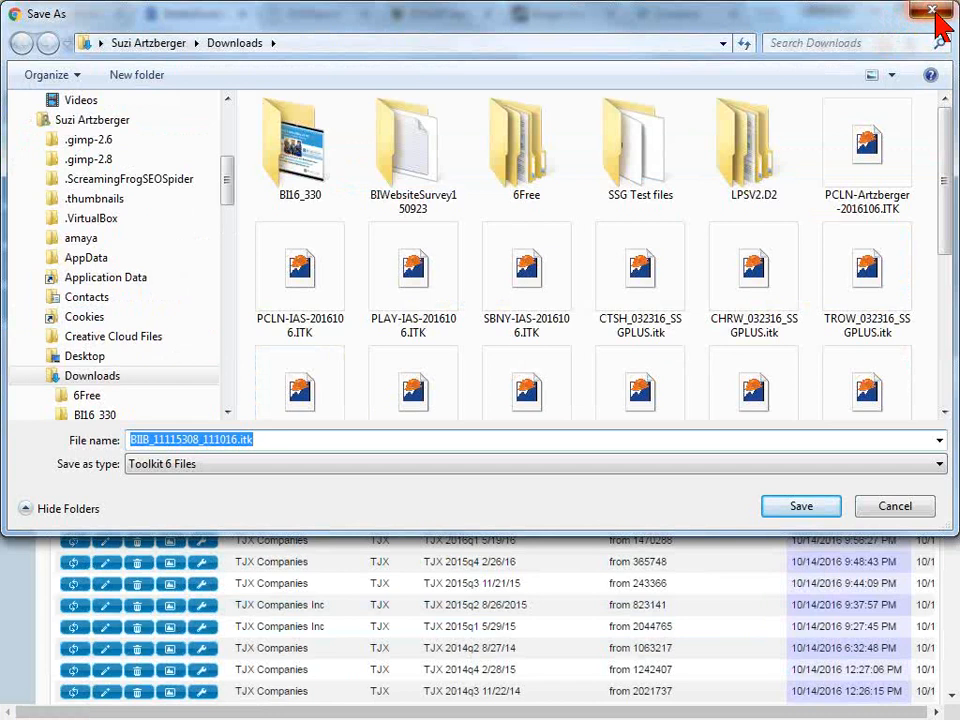
click(934, 12)
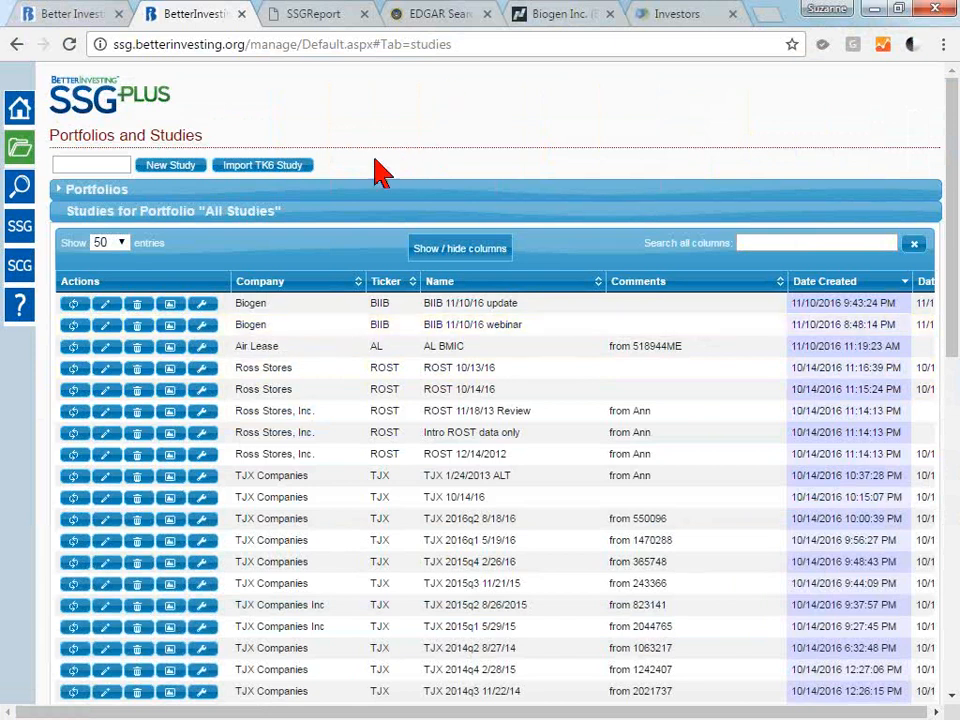
View the import dialog for a Toolkit 6 study and its required ITK file type, closing it without importing.
click(268, 170)
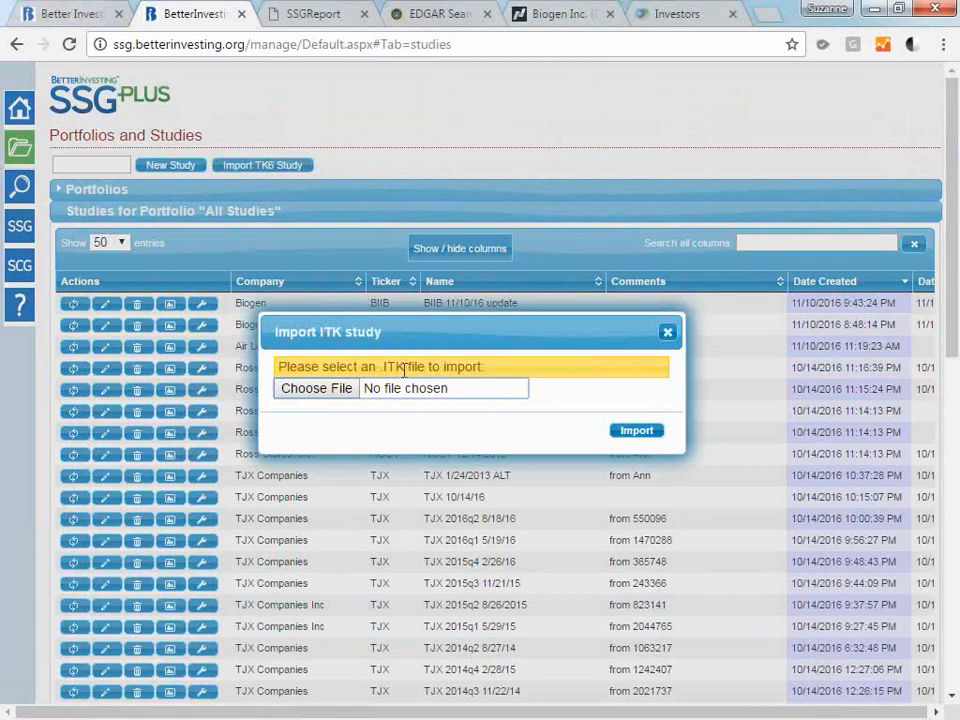
drag(405, 369, 384, 369)
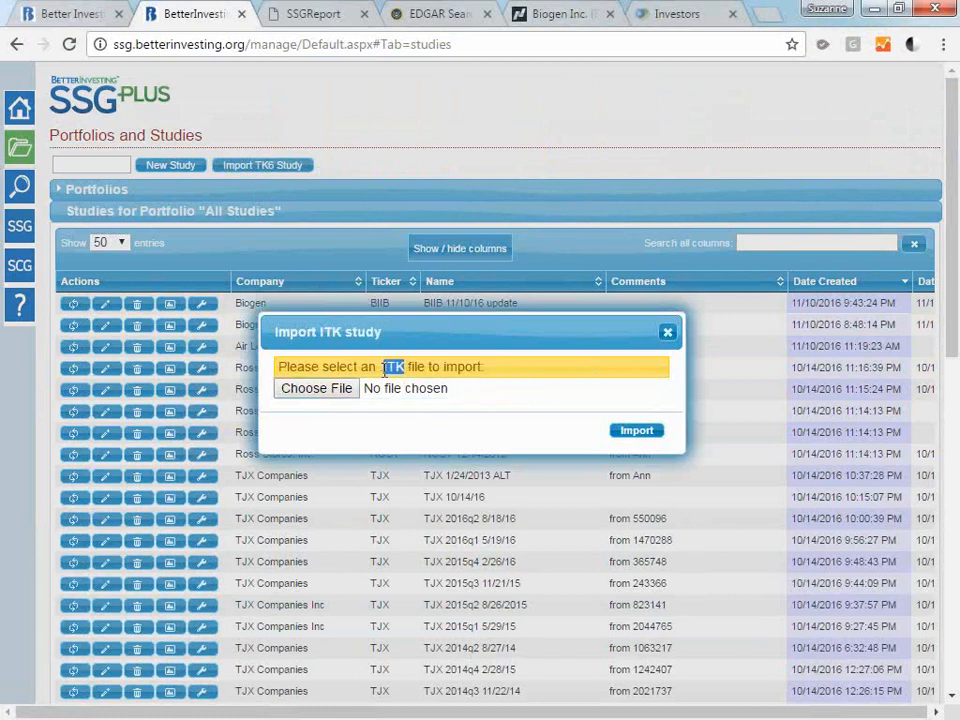
click(668, 338)
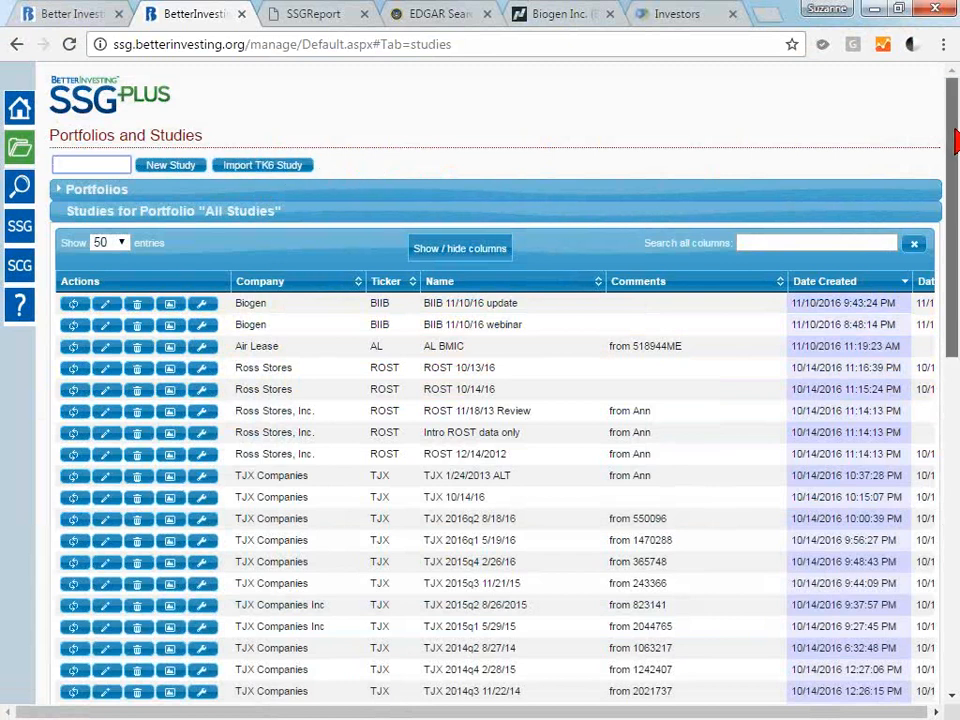
mouse_move(956, 142)
mouse_down()
mouse_move(956, 282)
mouse_move(956, 140)
mouse_up()
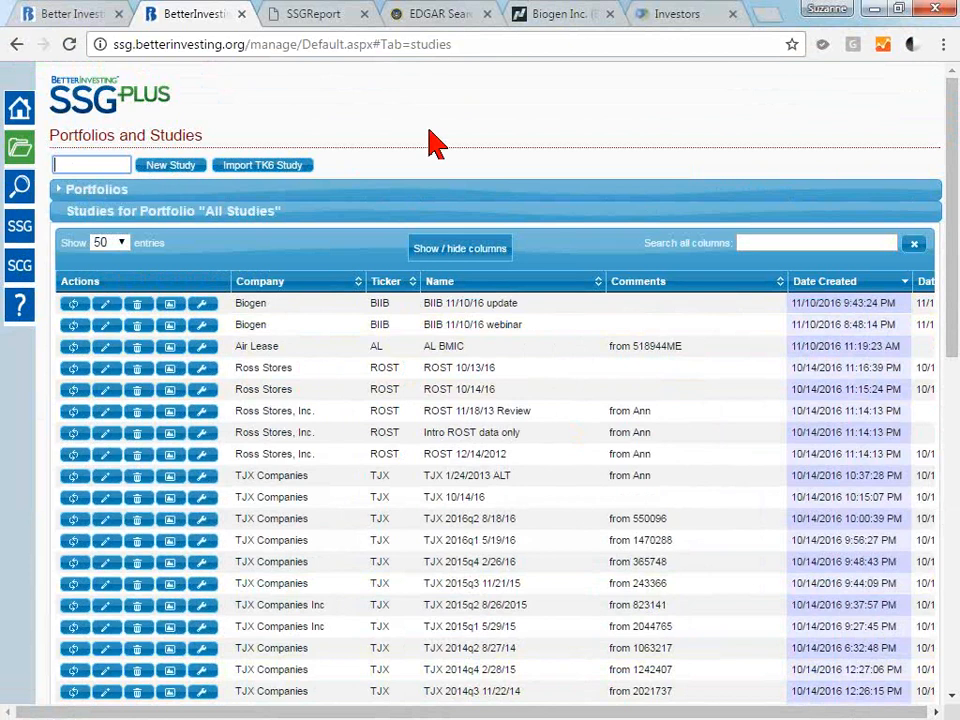
Open the Help resources, view the "Basic Usage of the SSGPlus Stock Selection Guide Application" tutorial video, and close the video.
click(18, 312)
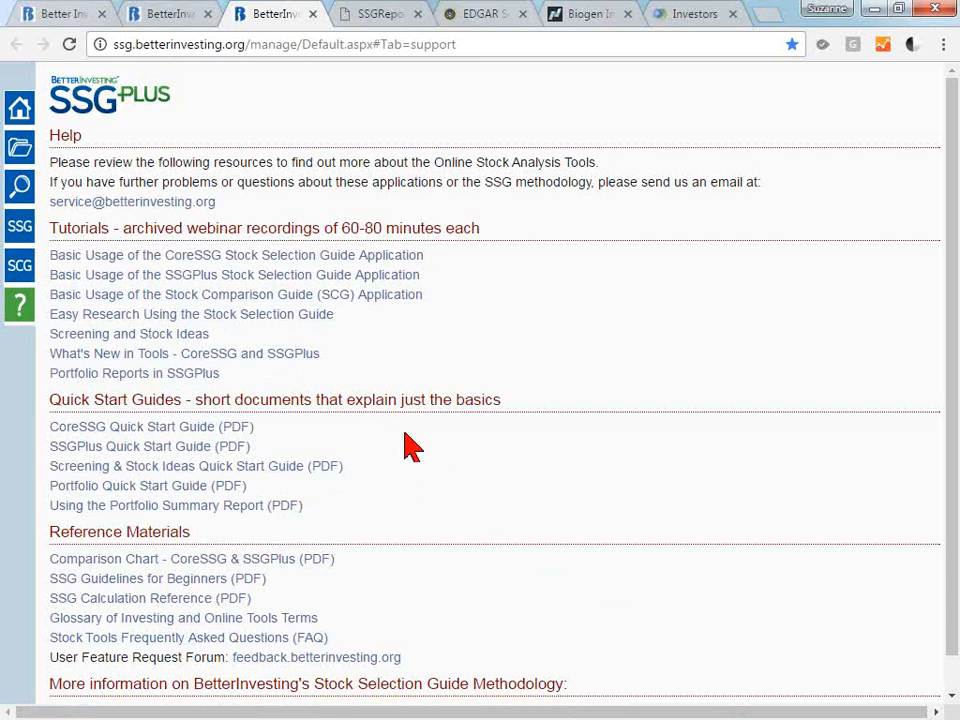
click(199, 276)
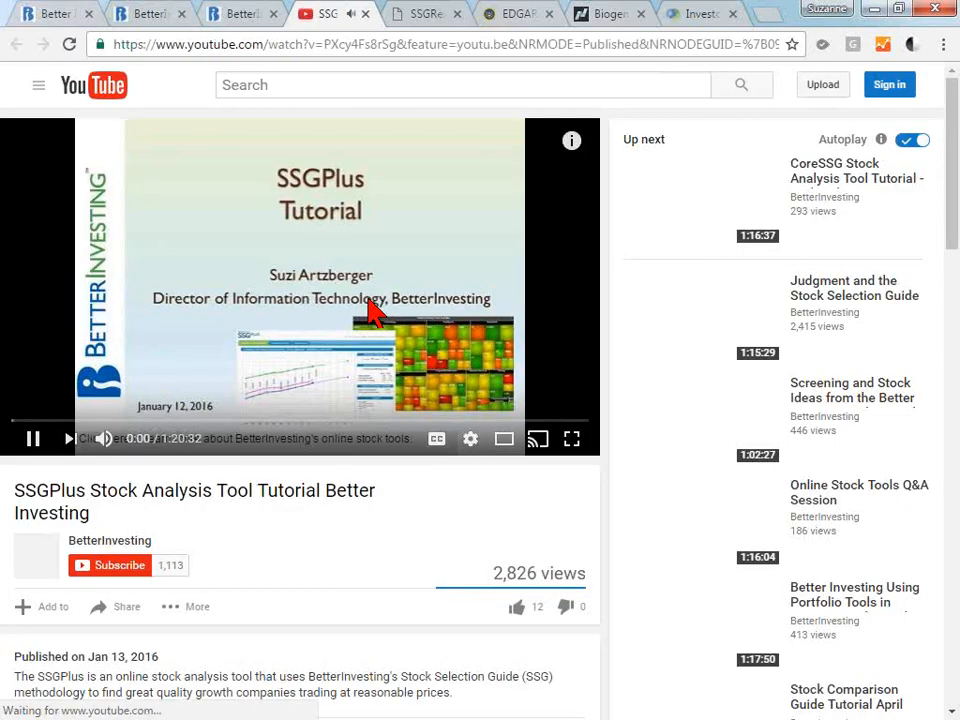
click(366, 14)
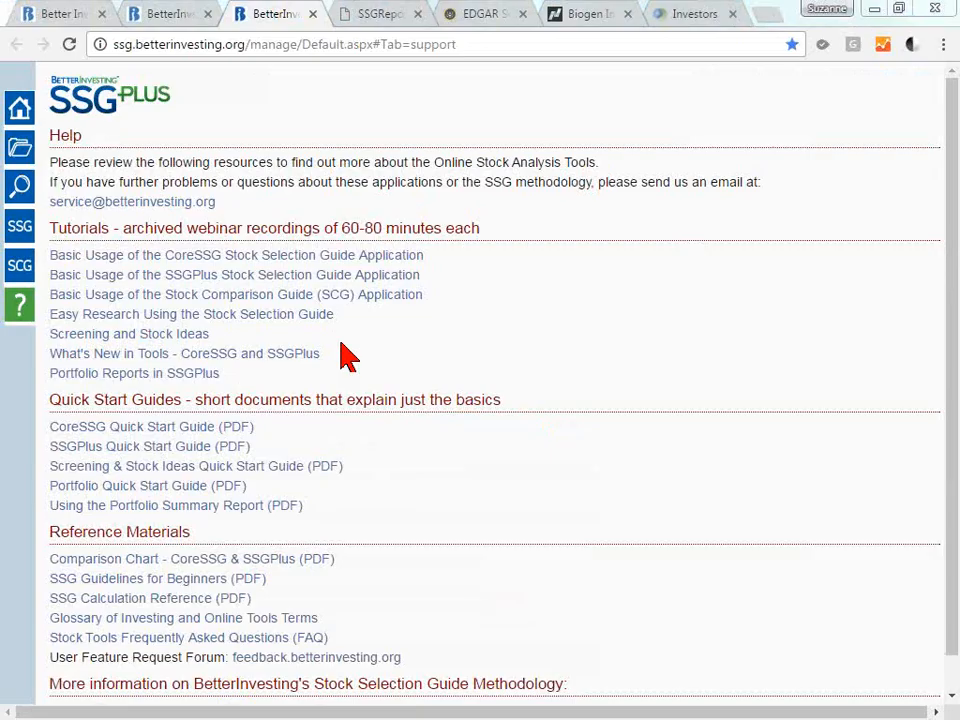
key(alt+Tab)
click(474, 275)
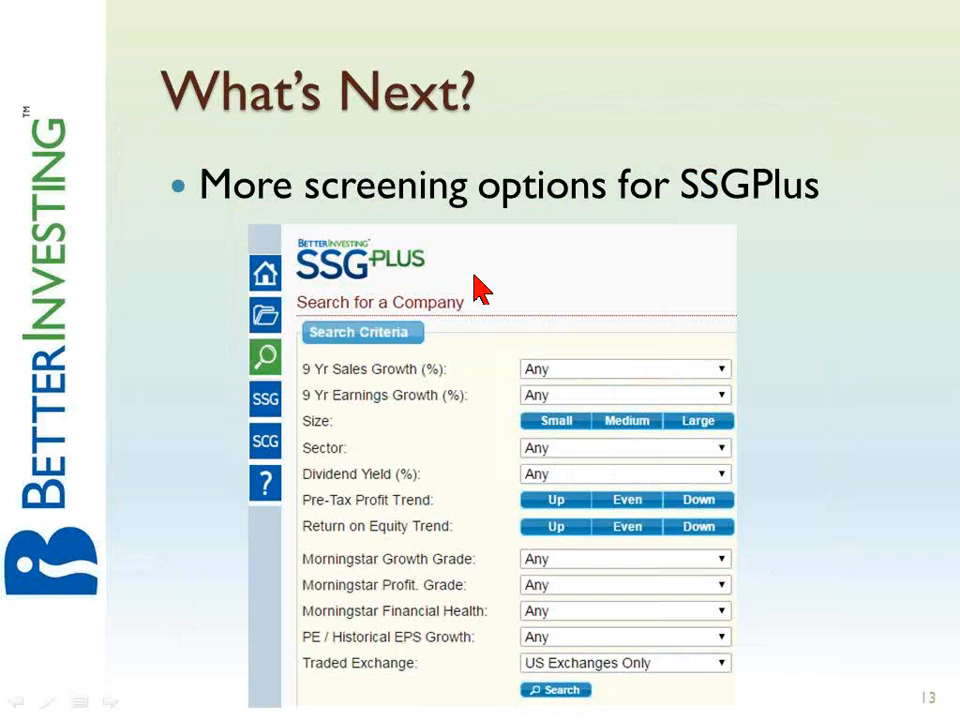
click(474, 276)
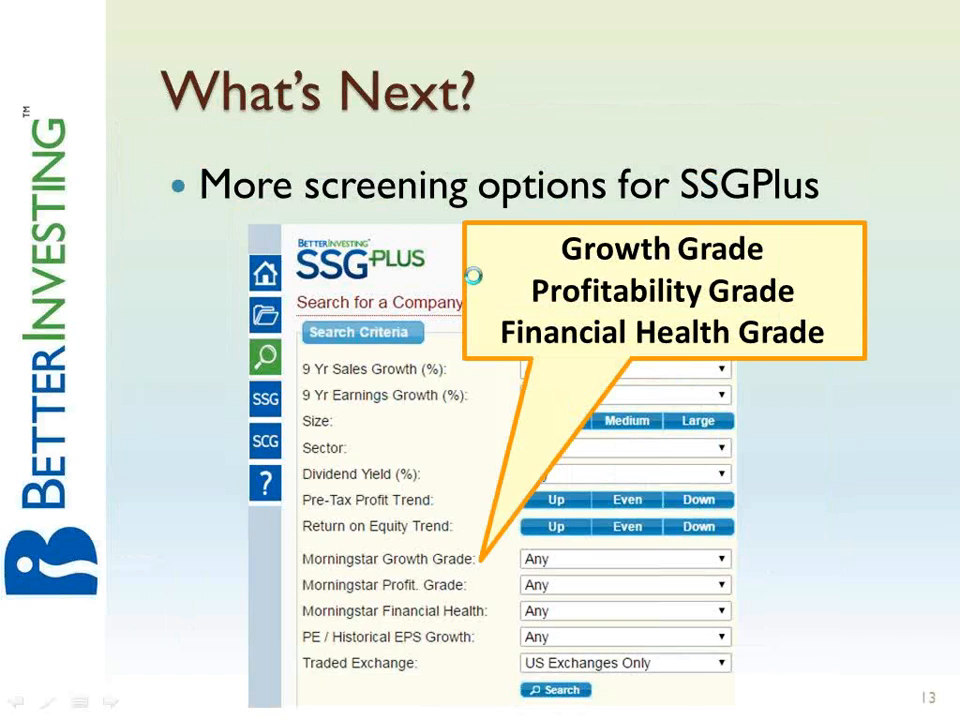
click(473, 276)
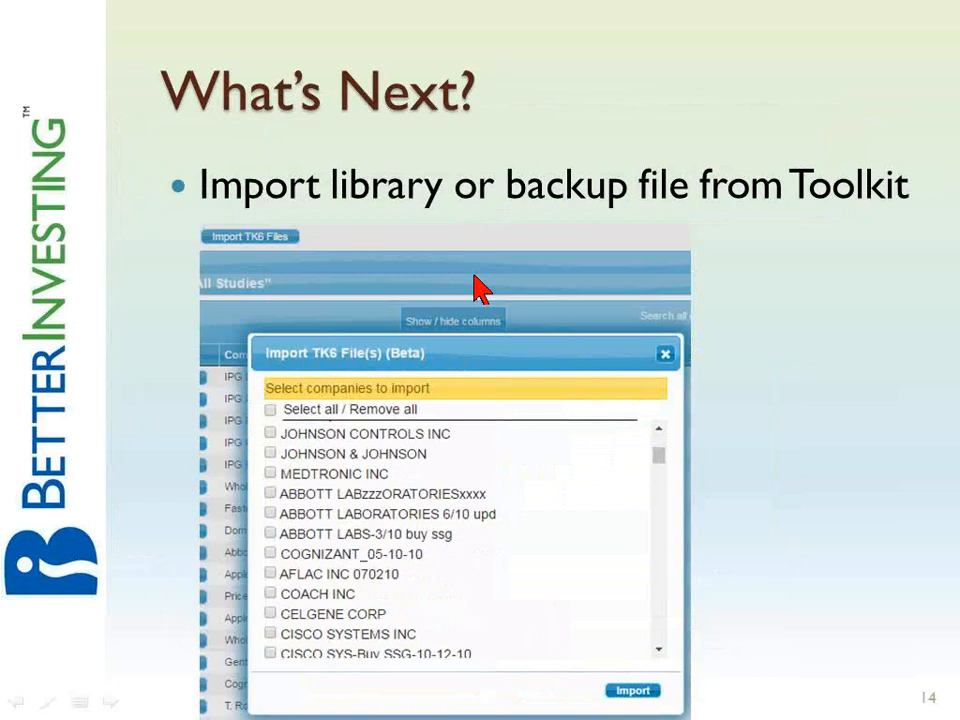
click(473, 276)
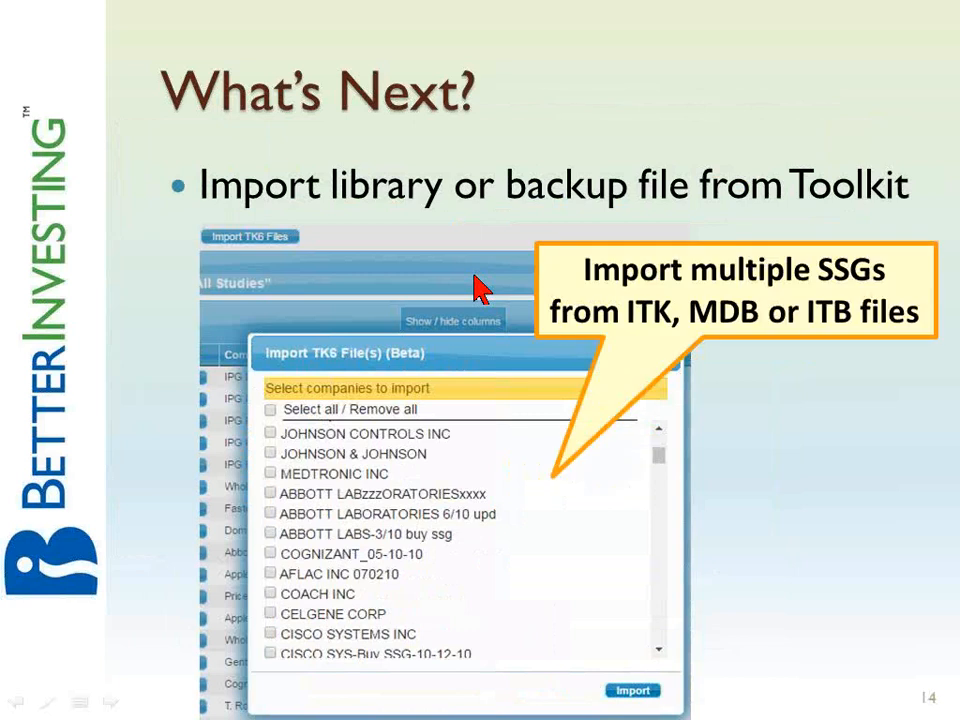